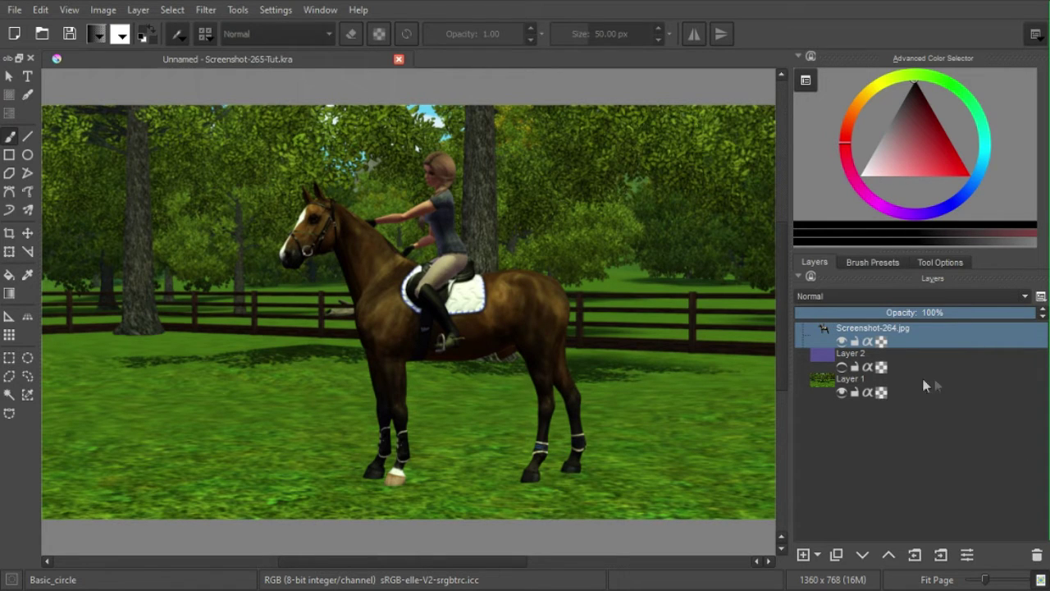
# Step: Toggle the purple Layer 2 on and off to compare backgrounds, leaving it hidden
pyautogui.click(842, 367)
pyautogui.click(841, 366)
pyautogui.click(842, 366)
pyautogui.click(842, 366)
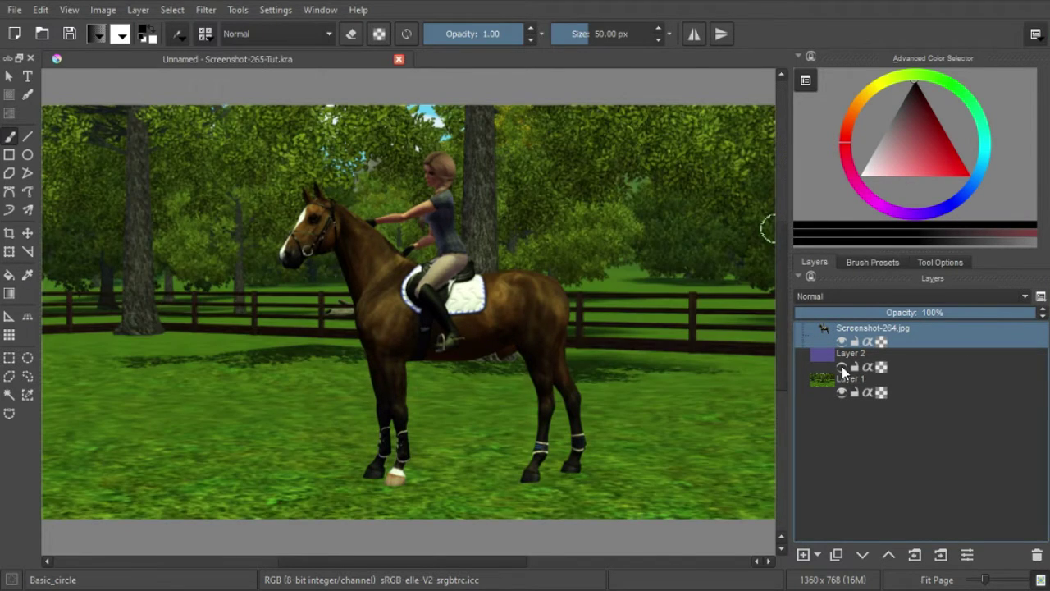
pyautogui.click(842, 366)
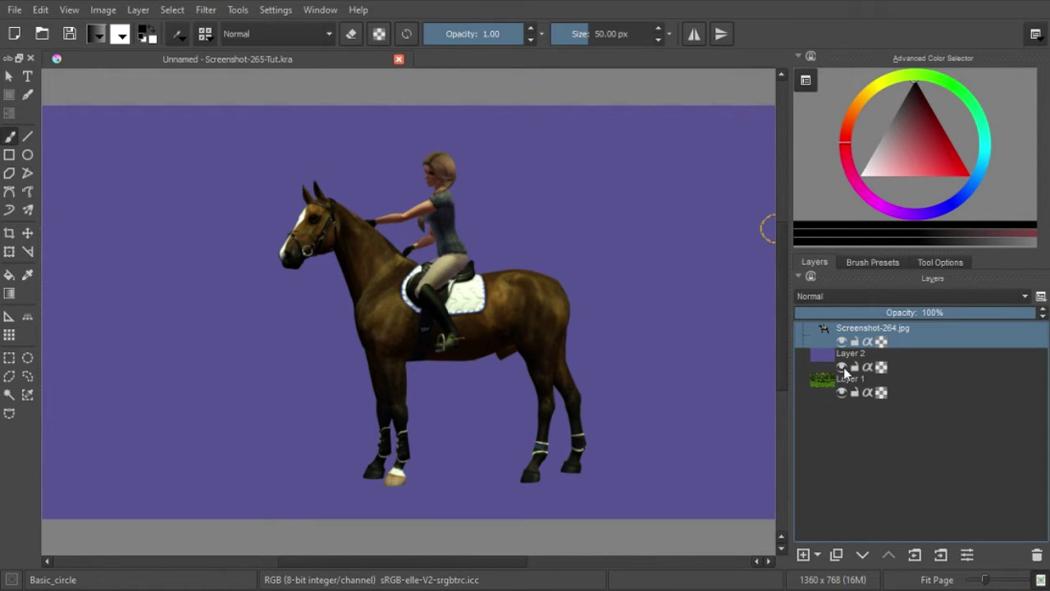
pyautogui.click(842, 366)
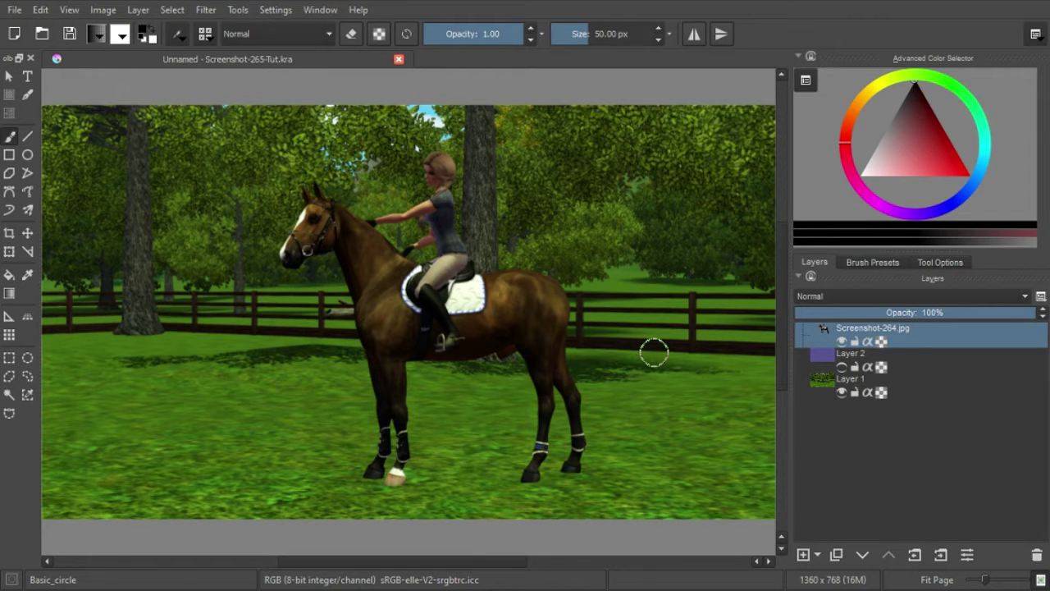
# Step: Hide and re-show the Screenshot-264.jpg horse-and-rider layer
pyautogui.scroll(-1, 657, 340)
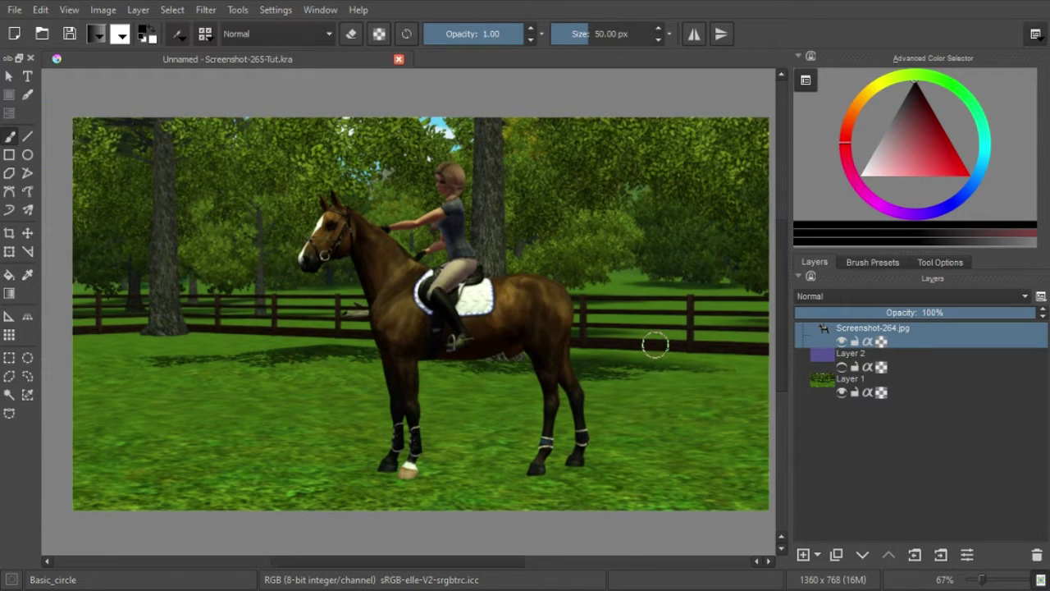
pyautogui.click(841, 341)
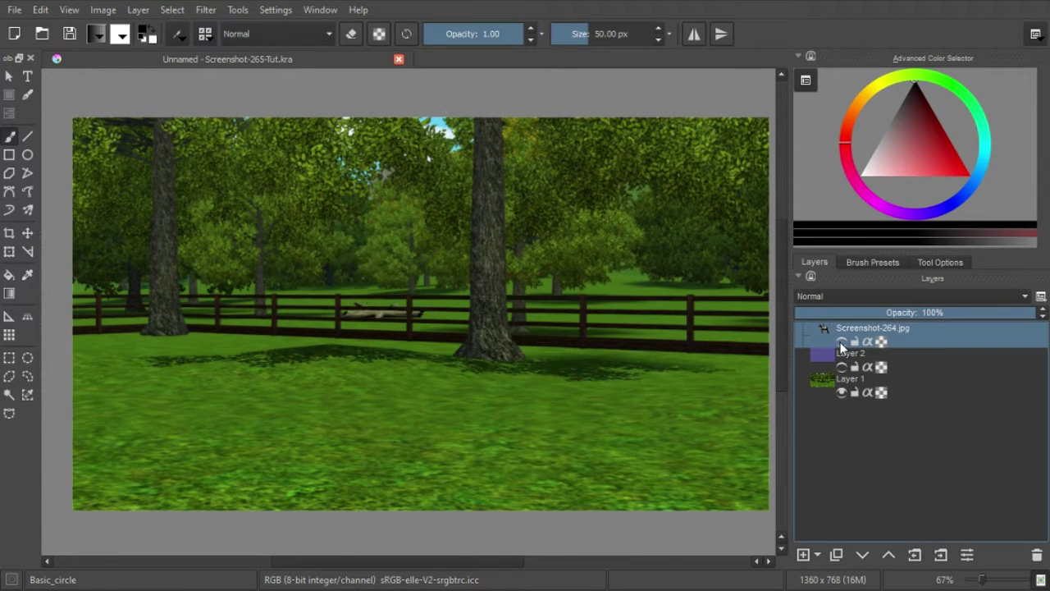
pyautogui.click(841, 341)
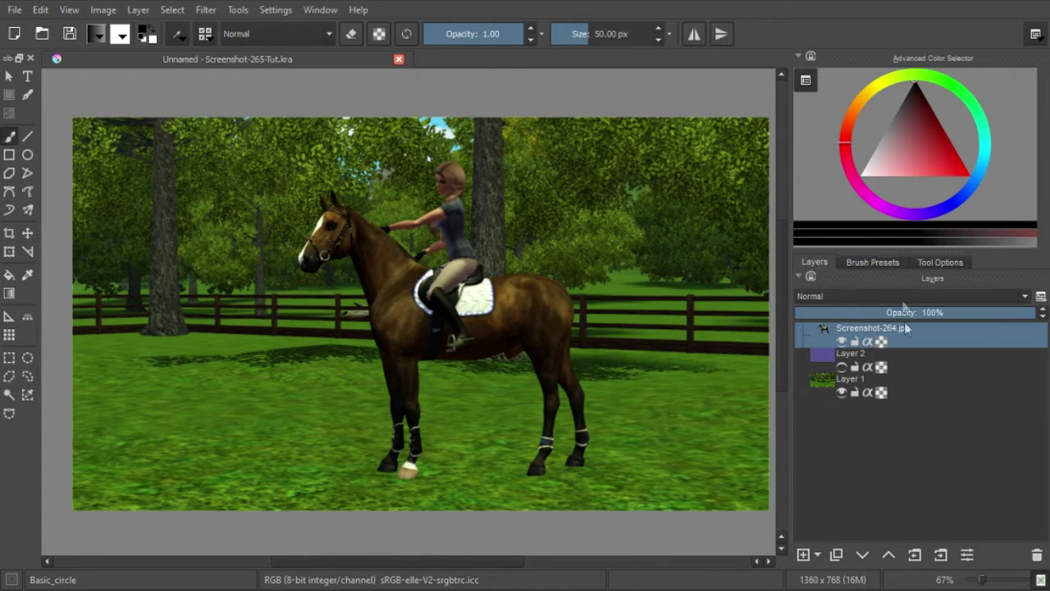
# Step: Adjust the canvas view and open the Layer menu's import options
pyautogui.moveTo(572, 328); pyautogui.dragTo(556, 338)
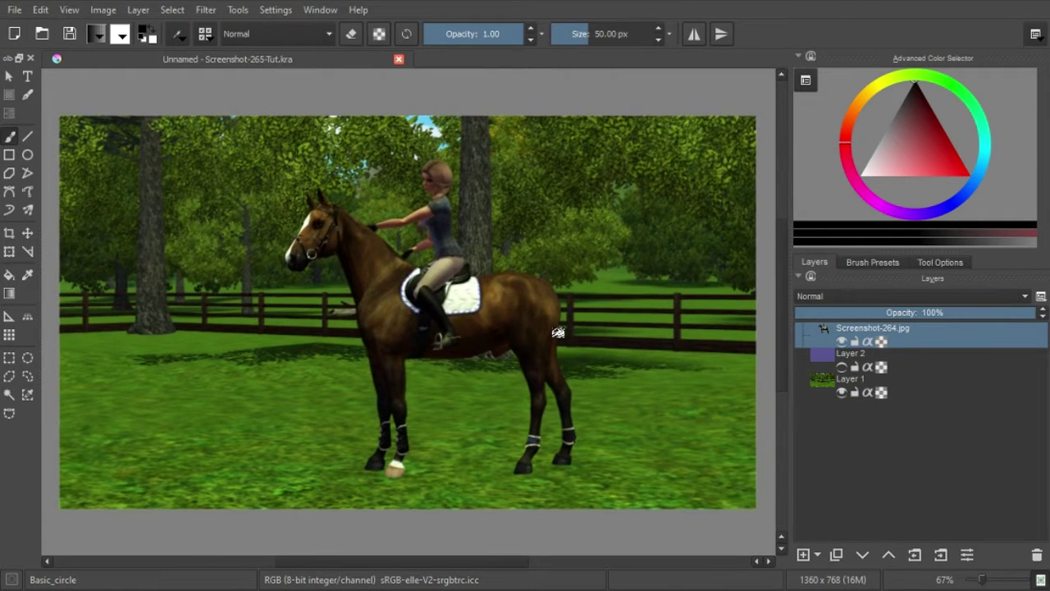
pyautogui.scroll(-1, 542, 361)
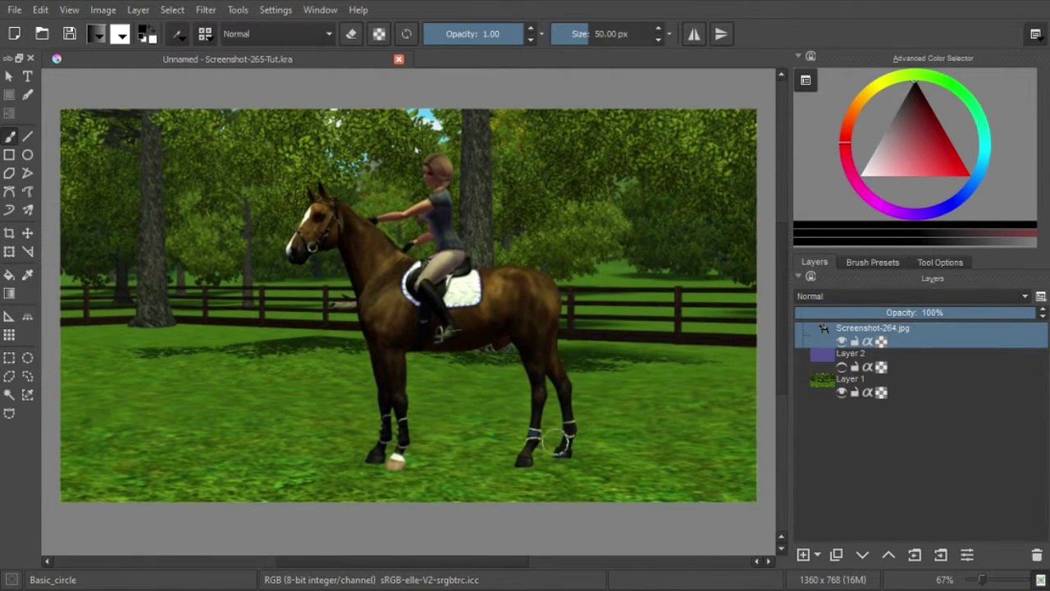
pyautogui.moveTo(553, 434); pyautogui.dragTo(549, 429)
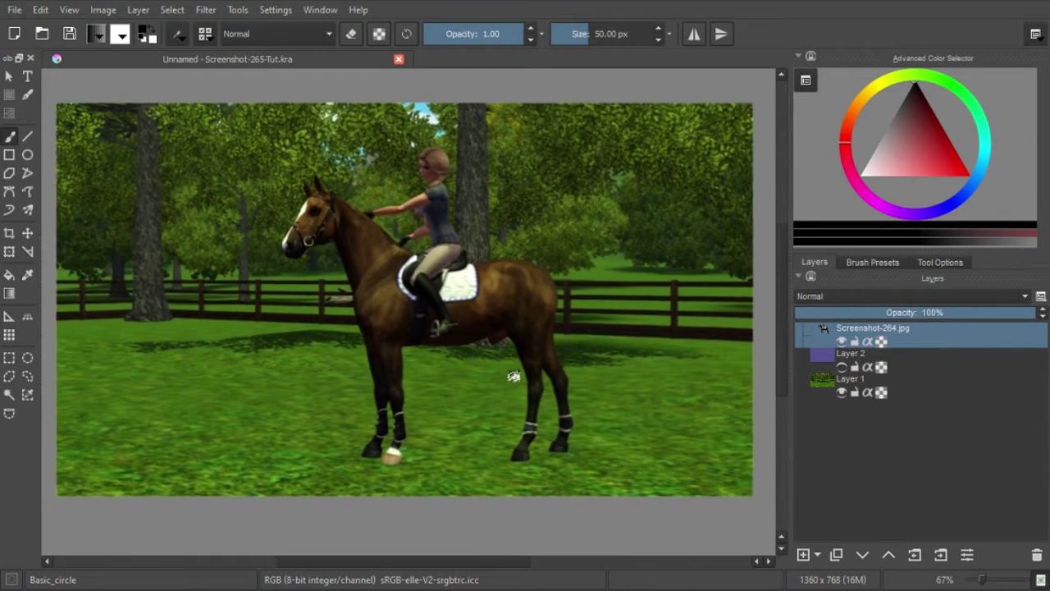
pyautogui.click(138, 10)
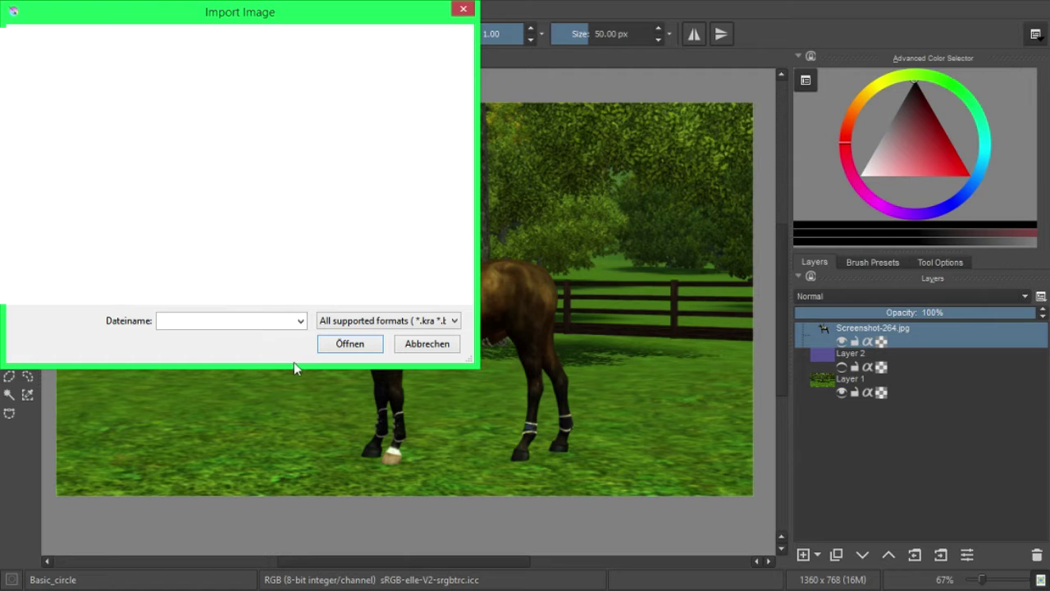
# Step: Import DSC_0076.JPG as a new top layer above the horse screenshot
pyautogui.doubleClick(269, 73)
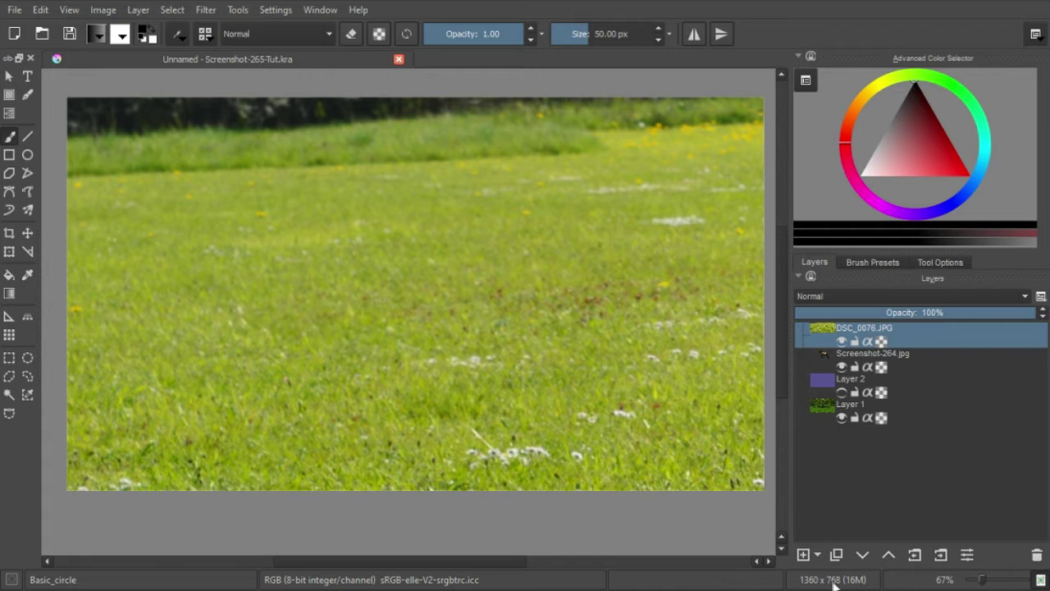
pyautogui.moveTo(558, 317); pyautogui.dragTo(554, 365)
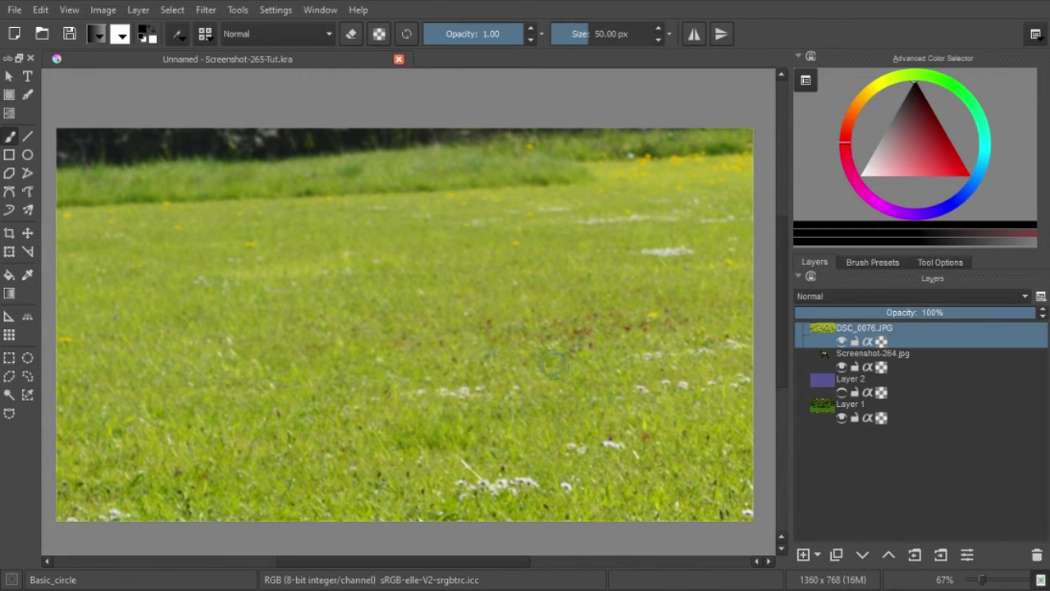
pyautogui.scroll(-4, 569, 383)
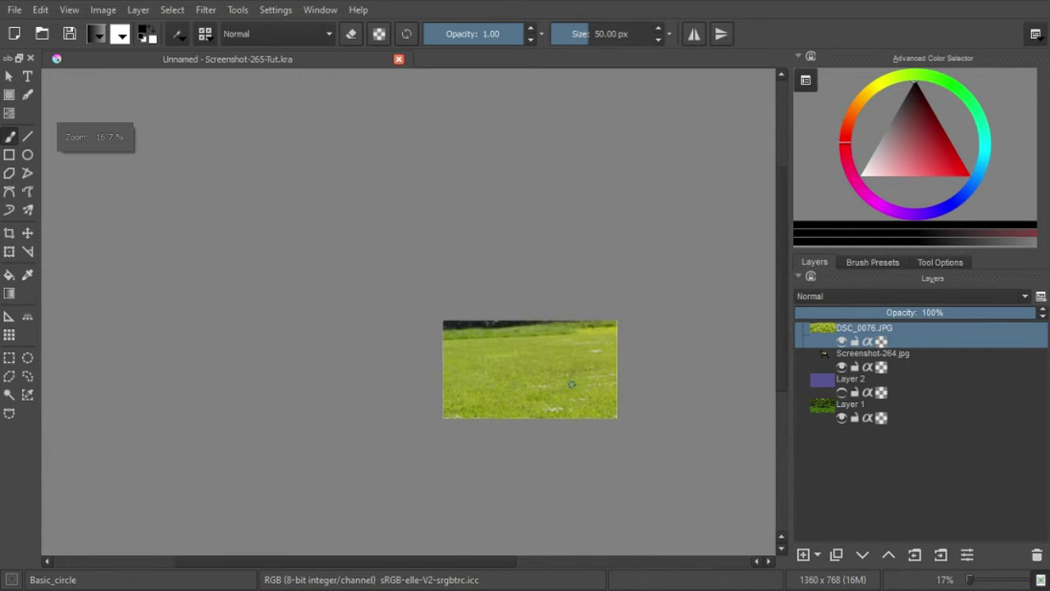
pyautogui.scroll(-1, 557, 339)
pyautogui.scroll(2, 555, 345)
pyautogui.scroll(1, 553, 348)
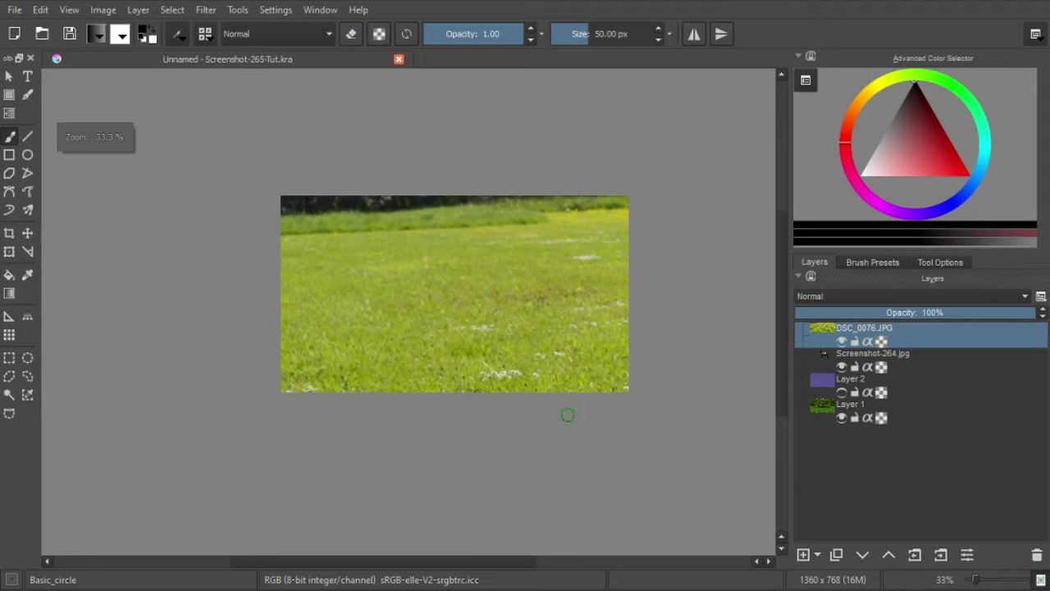
pyautogui.scroll(-1, 566, 415)
pyautogui.scroll(-1, 526, 361)
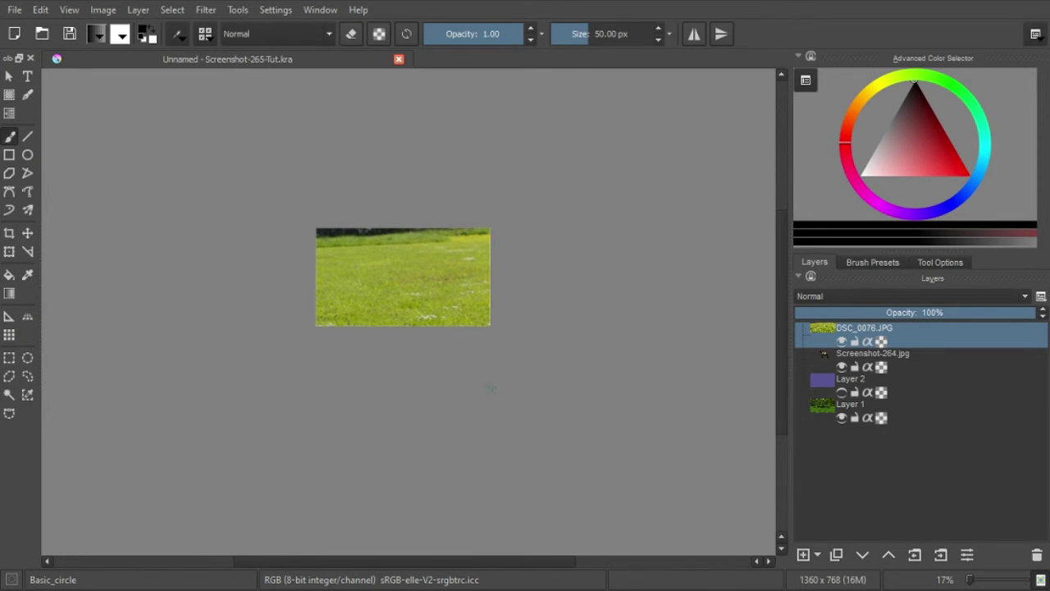
pyautogui.click(140, 12)
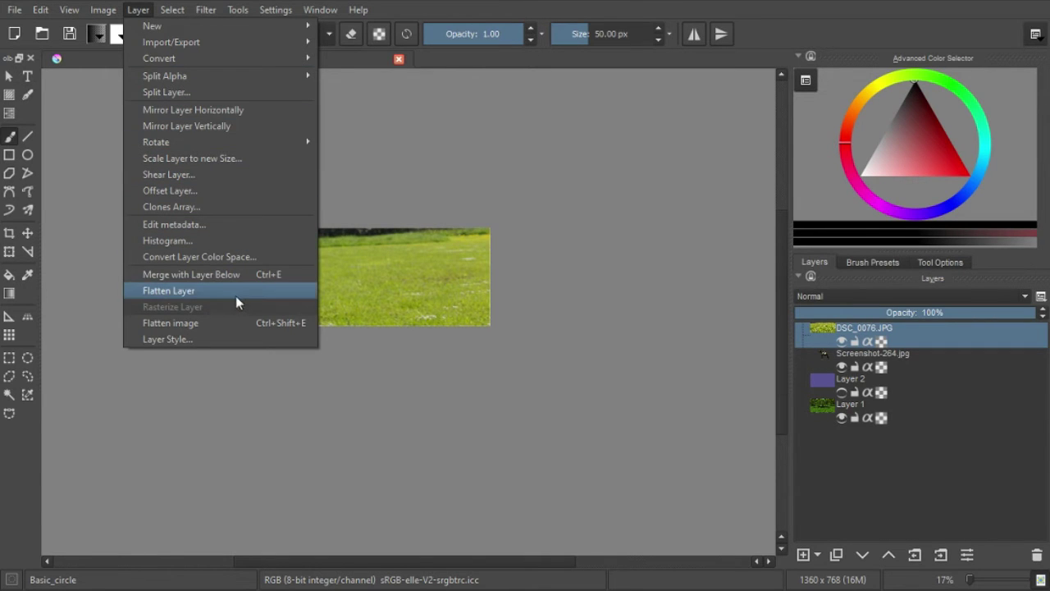
pyautogui.click(255, 174)
pyautogui.click(600, 264)
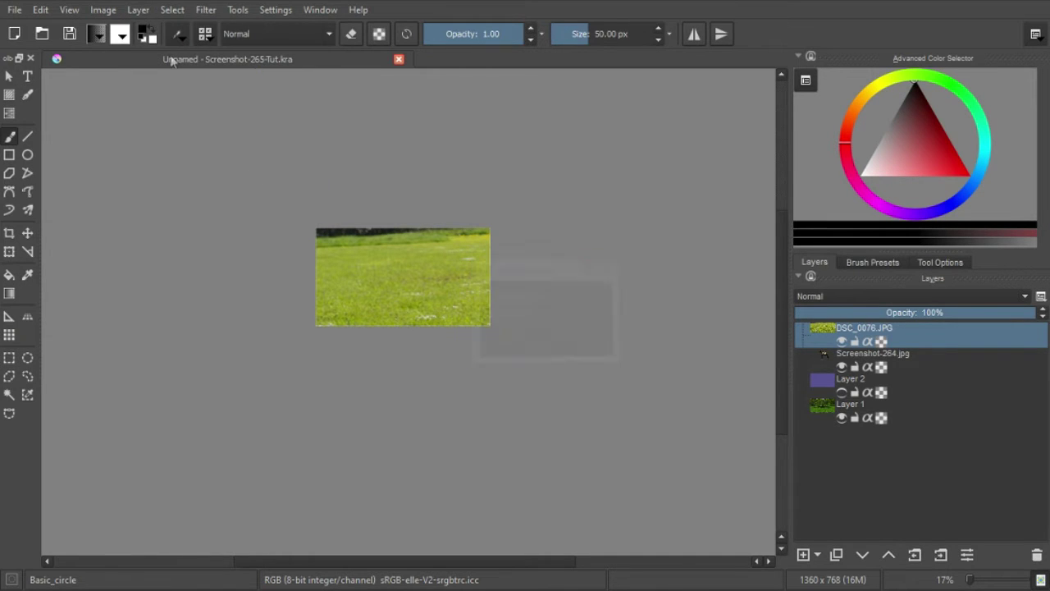
pyautogui.click(138, 9)
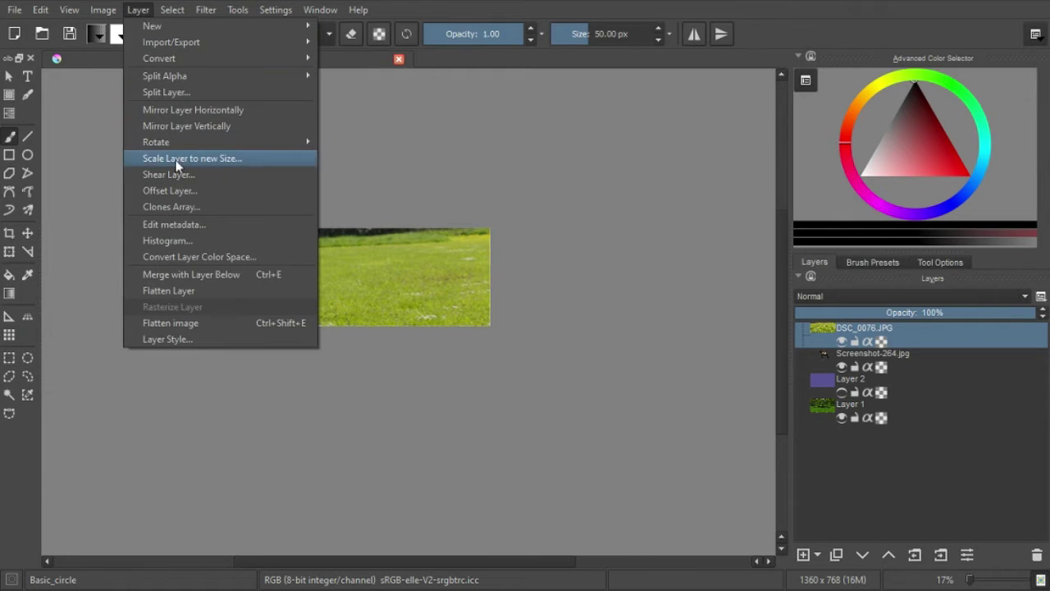
pyautogui.click(177, 158)
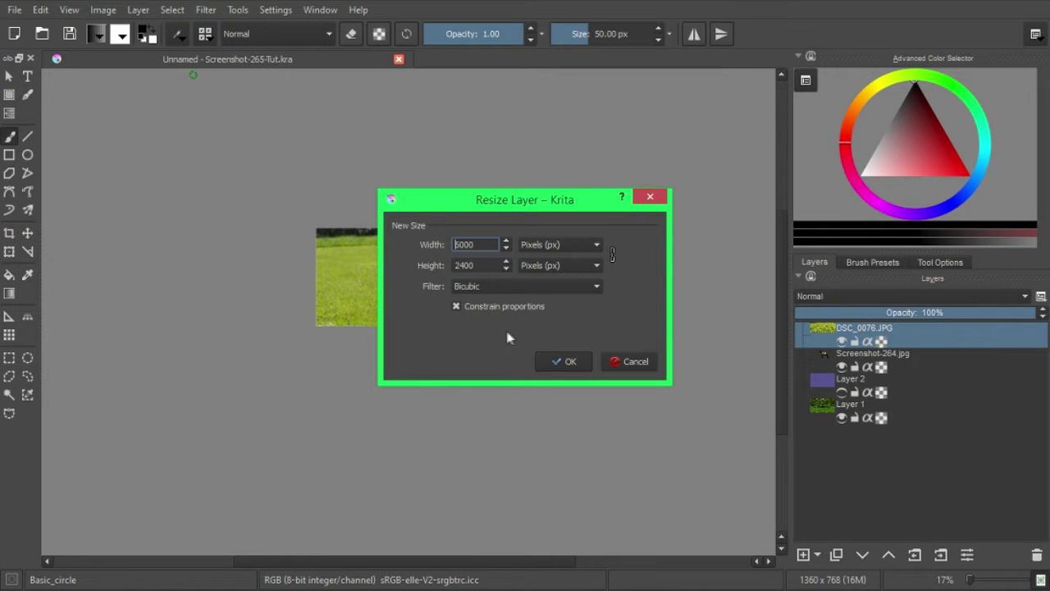
pyautogui.click(629, 368)
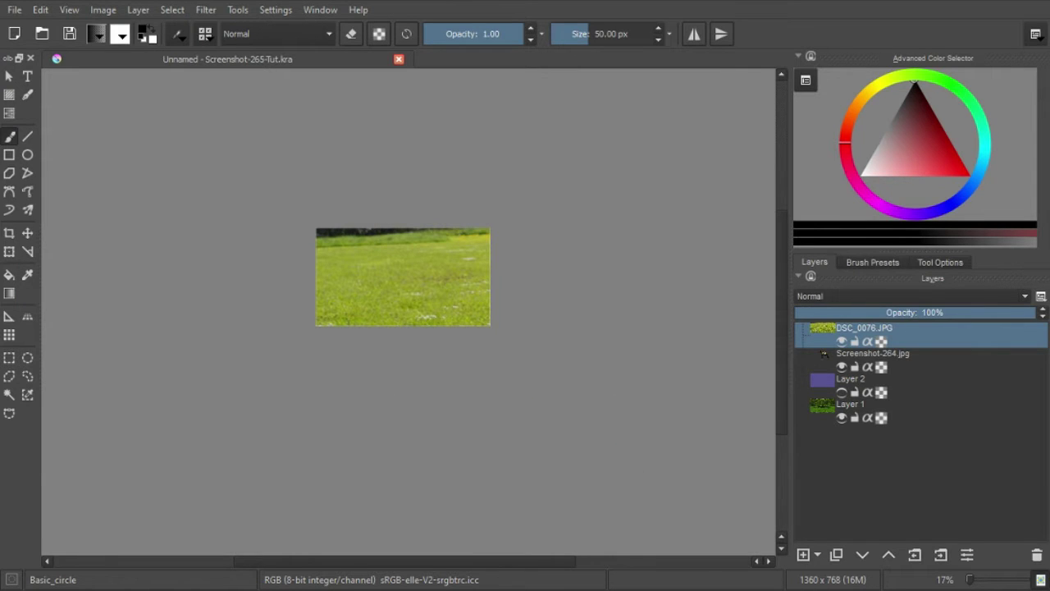
# Step: Scale, move and slightly skew the DSC_0076.JPG grass layer with the Transform tool
pyautogui.click(9, 253)
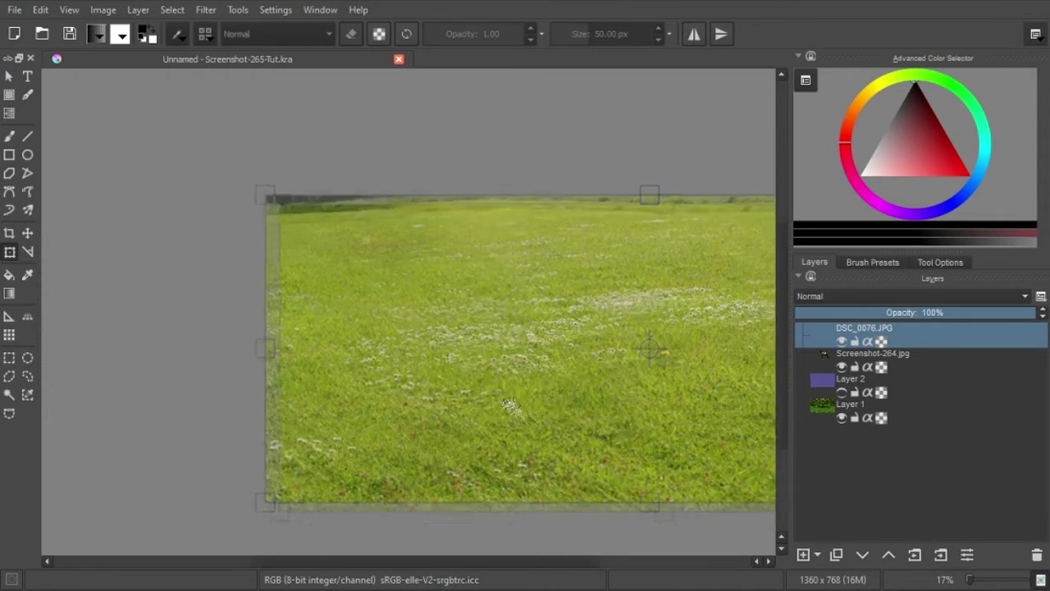
pyautogui.moveTo(558, 431); pyautogui.dragTo(495, 420)
pyautogui.scroll(1, 563, 359)
pyautogui.scroll(-2, 519, 380)
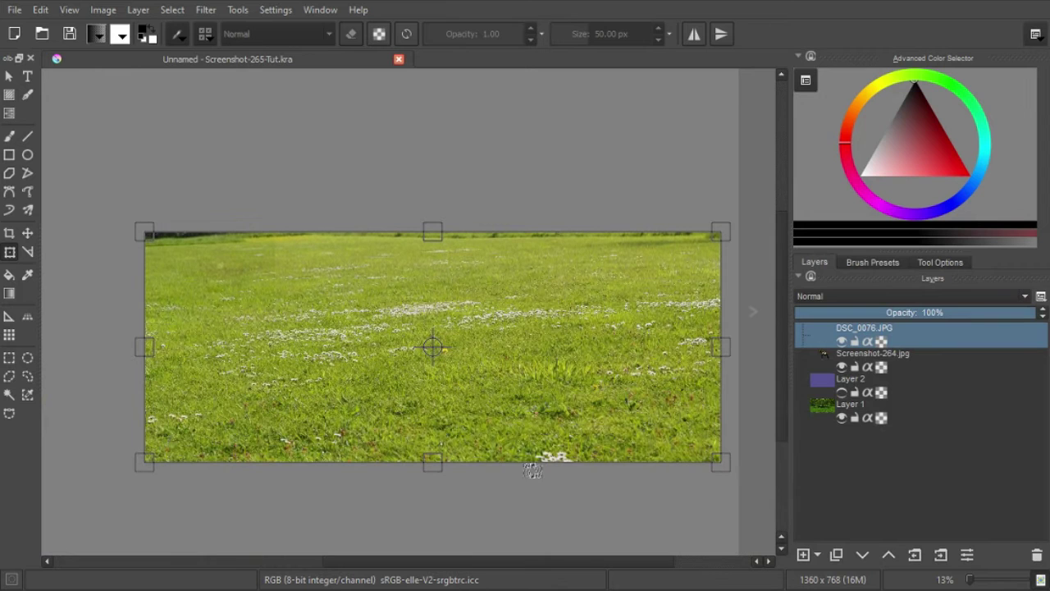
pyautogui.moveTo(515, 438)
pyautogui.mouseDown()
pyautogui.moveTo(537, 473)
pyautogui.moveTo(481, 483)
pyautogui.mouseUp()
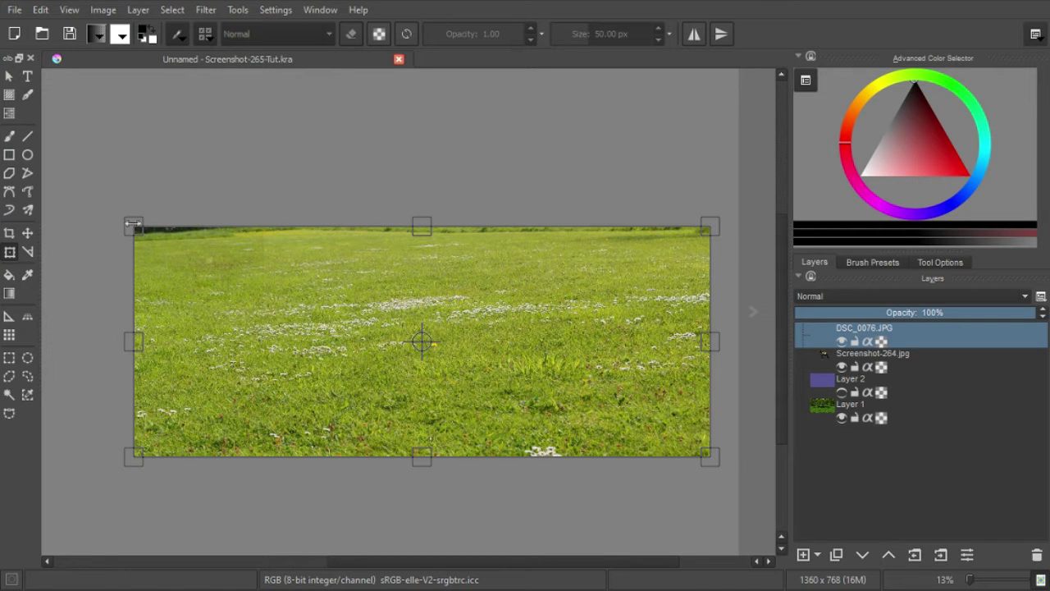
pyautogui.moveTo(130, 223)
pyautogui.mouseDown()
pyautogui.moveTo(286, 300)
pyautogui.moveTo(343, 148)
pyautogui.moveTo(343, 277)
pyautogui.moveTo(215, 219)
pyautogui.moveTo(205, 189)
pyautogui.mouseUp()
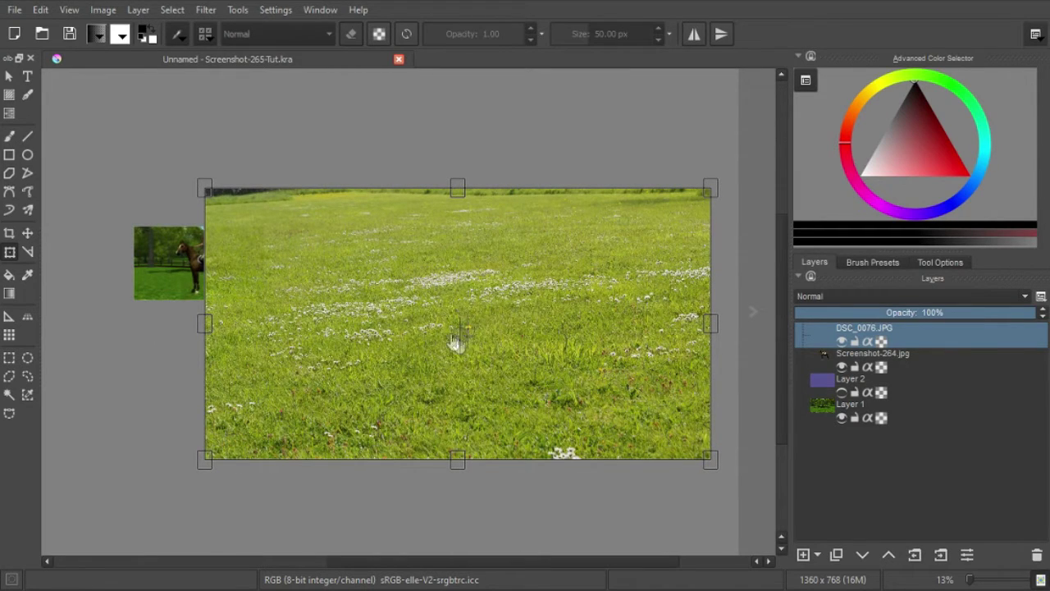
pyautogui.moveTo(548, 314)
pyautogui.mouseDown()
pyautogui.moveTo(531, 366)
pyautogui.moveTo(472, 277)
pyautogui.moveTo(459, 281)
pyautogui.mouseUp()
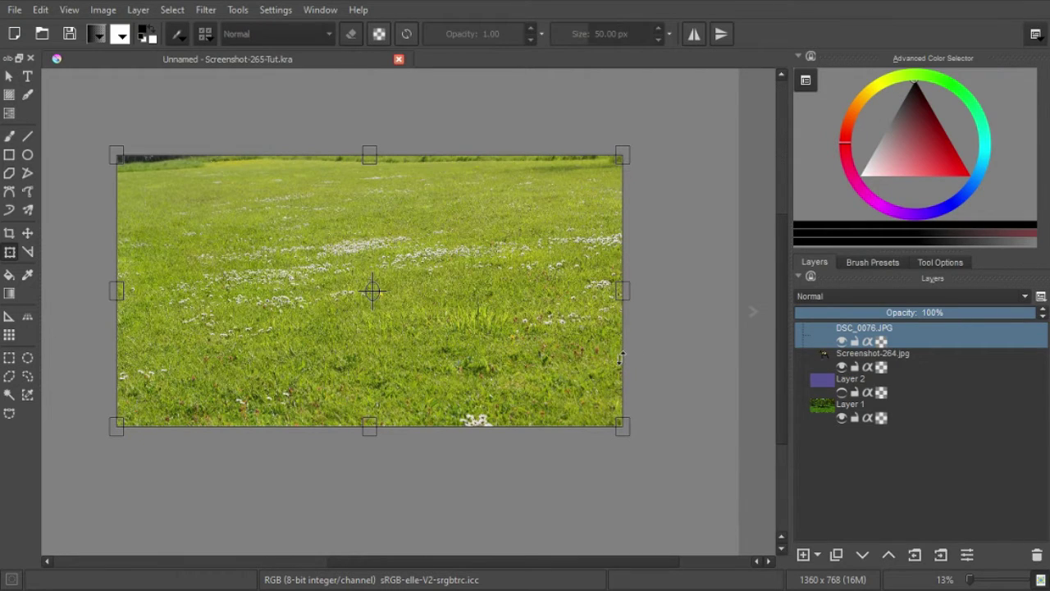
pyautogui.moveTo(621, 353)
pyautogui.mouseDown()
pyautogui.moveTo(628, 386)
pyautogui.moveTo(628, 275)
pyautogui.moveTo(627, 355)
pyautogui.mouseUp()
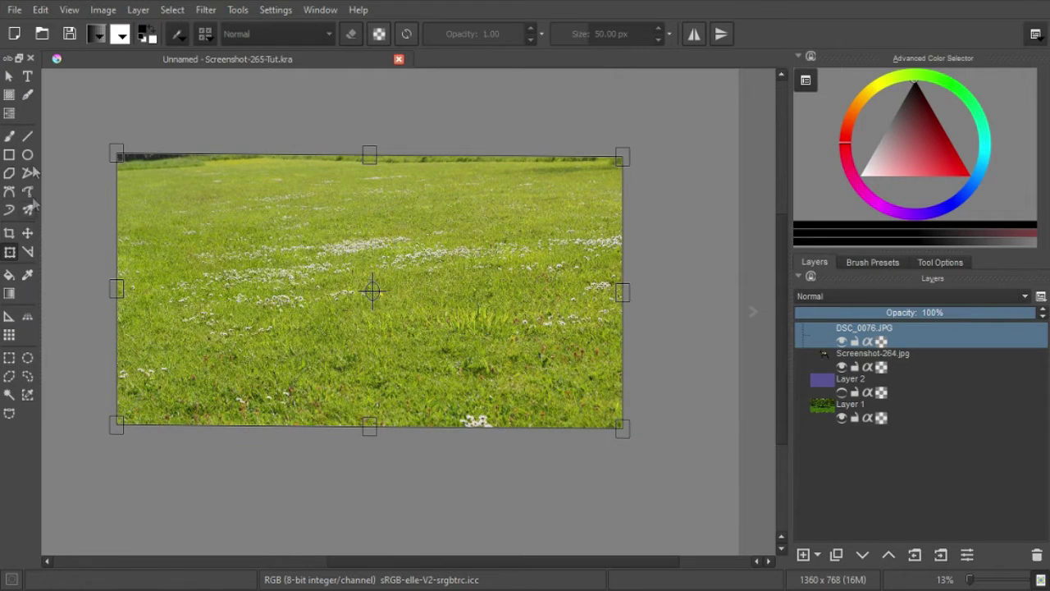
# Step: Undo the skew and several earlier grass layer transform adjustments
pyautogui.click(40, 10)
pyautogui.click(45, 25)
pyautogui.click(40, 10)
pyautogui.click(45, 24)
pyautogui.click(40, 10)
pyautogui.click(47, 25)
pyautogui.click(41, 10)
pyautogui.click(49, 30)
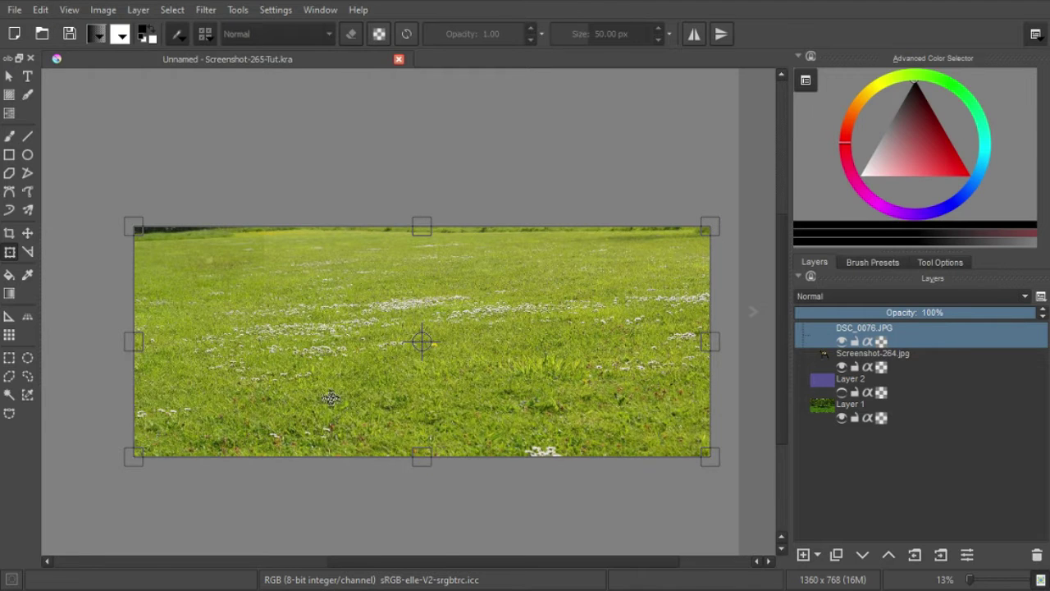
# Step: Nudge the grass layer right and down into place and apply the transform
pyautogui.moveTo(332, 399); pyautogui.dragTo(387, 398)
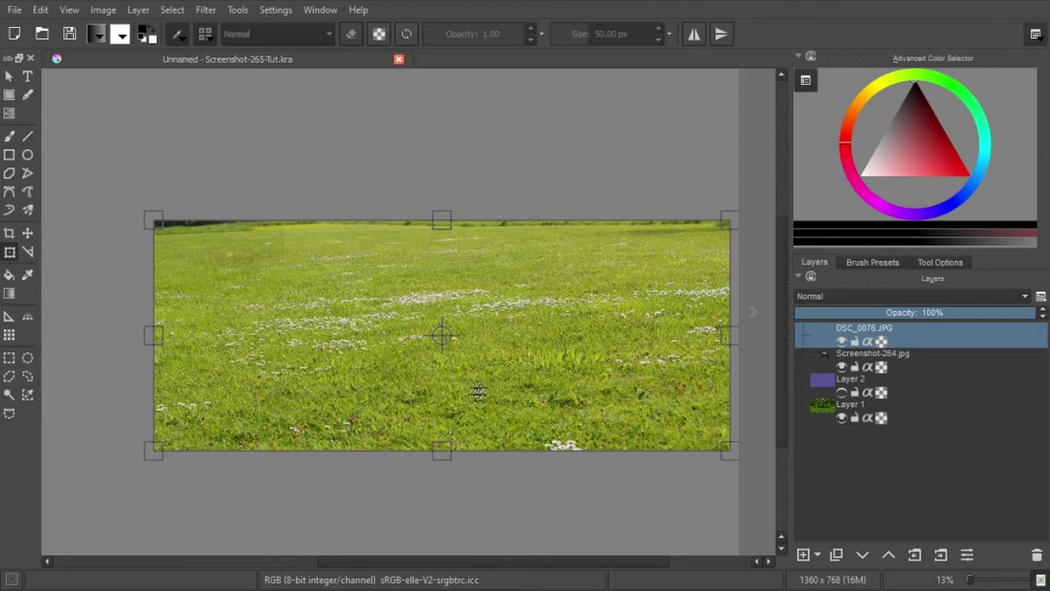
pyautogui.moveTo(480, 369); pyautogui.dragTo(480, 373)
pyautogui.click(9, 137)
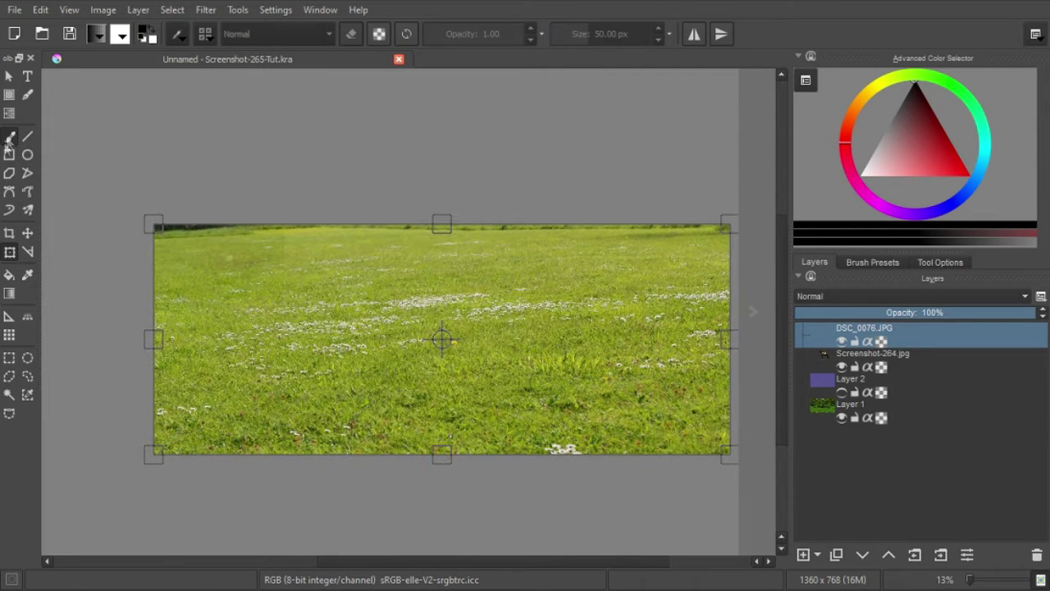
# Step: Lower the grass photo layer's opacity to 68% to reveal the horse
pyautogui.scroll(3, 427, 263)
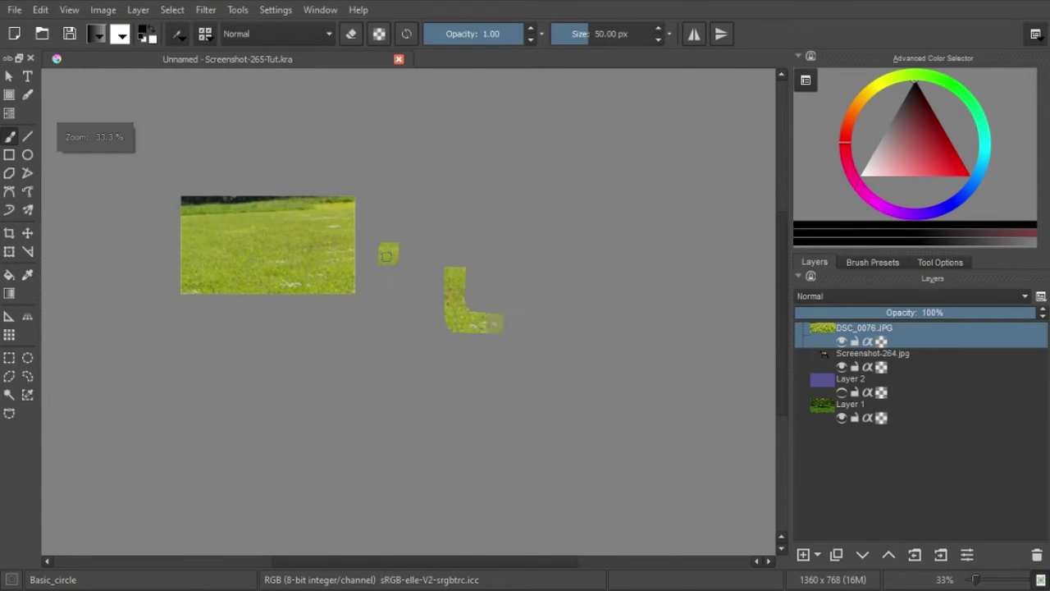
pyautogui.moveTo(686, 361); pyautogui.dragTo(599, 315)
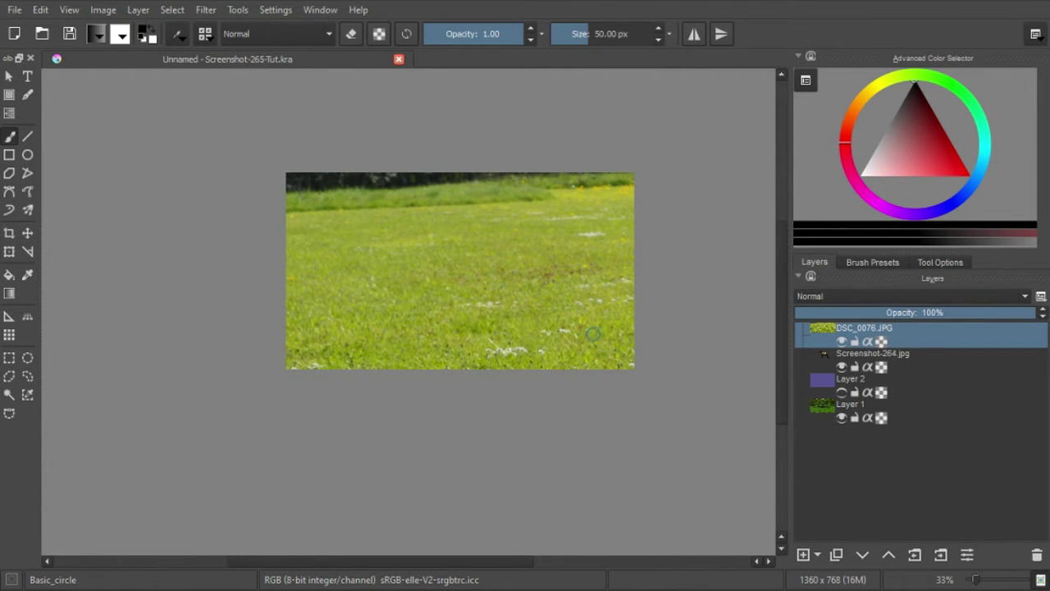
pyautogui.moveTo(589, 357); pyautogui.dragTo(561, 357)
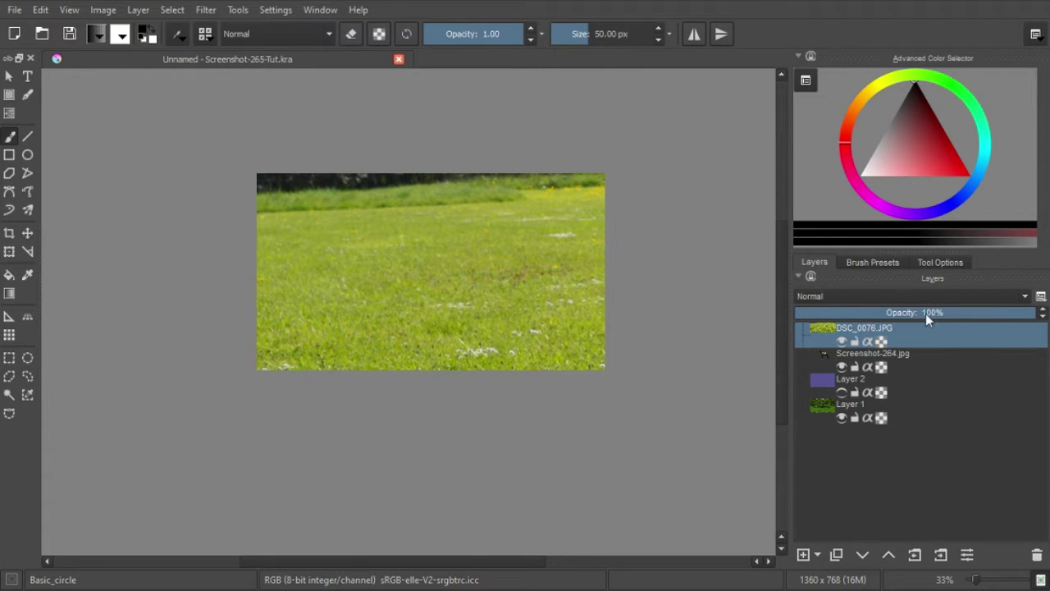
pyautogui.moveTo(926, 314); pyautogui.dragTo(953, 327)
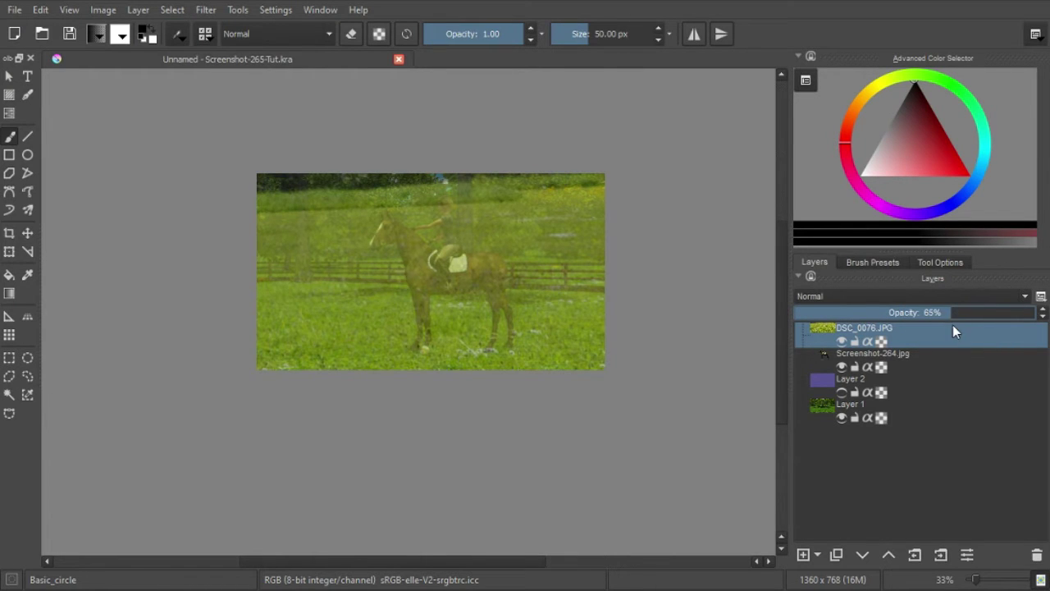
# Step: Shrink the grass layer from its corner, move it lower over the scene, and apply
pyautogui.click(9, 252)
pyautogui.keyDown('ctrl'); pyautogui.scroll(-1, 624, 352); pyautogui.keyUp('ctrl')
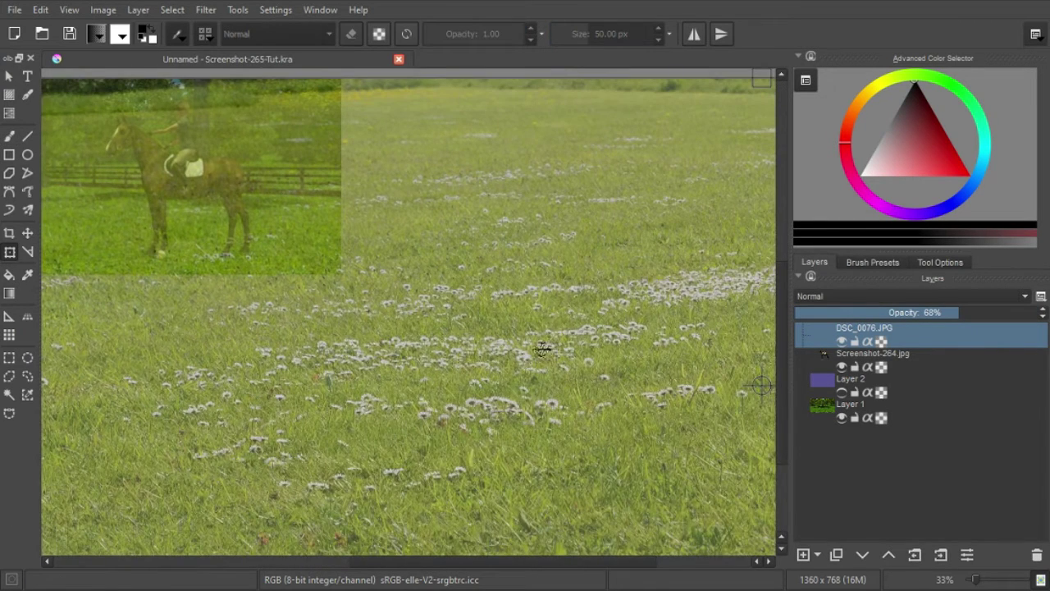
pyautogui.keyDown('ctrl'); pyautogui.scroll(-1, 525, 361); pyautogui.keyUp('ctrl')
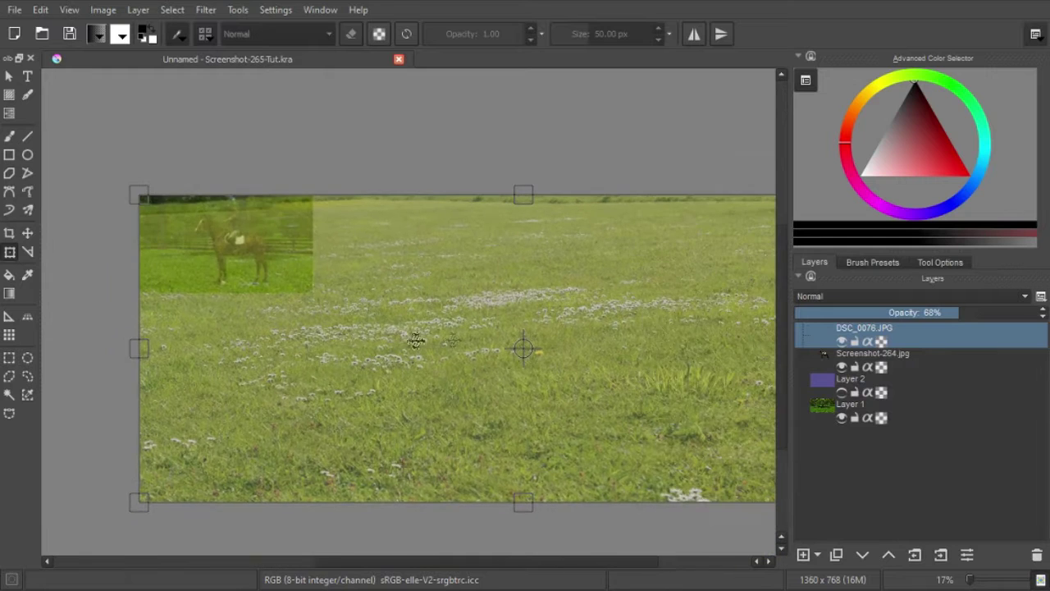
pyautogui.moveTo(709, 446); pyautogui.dragTo(627, 352)
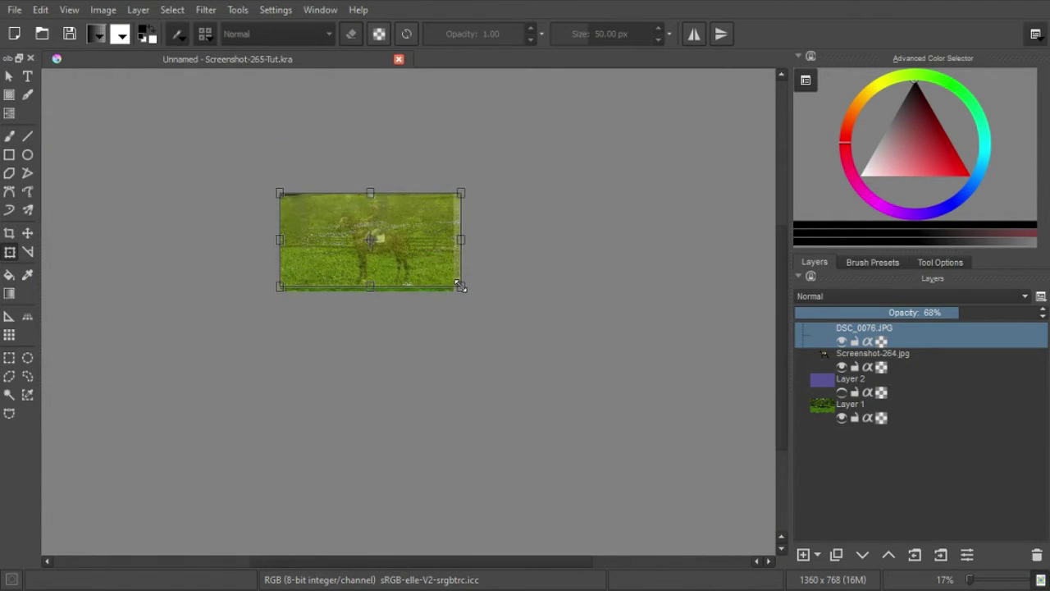
pyautogui.keyDown('ctrl'); pyautogui.scroll(1, 493, 380); pyautogui.keyUp('ctrl')
pyautogui.keyDown('ctrl'); pyautogui.scroll(1, 499, 394); pyautogui.keyUp('ctrl')
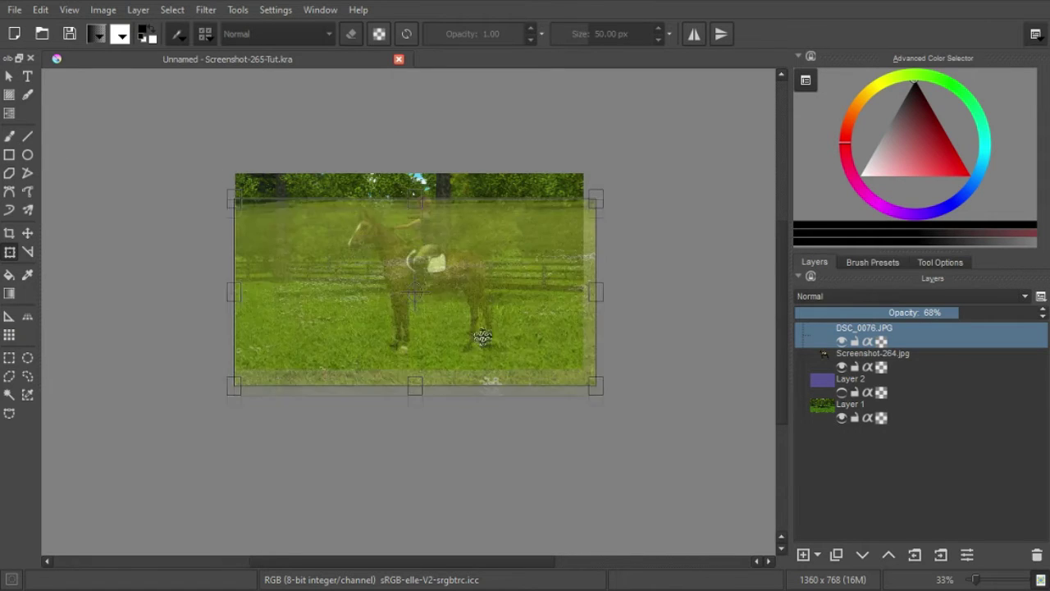
pyautogui.moveTo(460, 328); pyautogui.dragTo(457, 380)
pyautogui.click(27, 233)
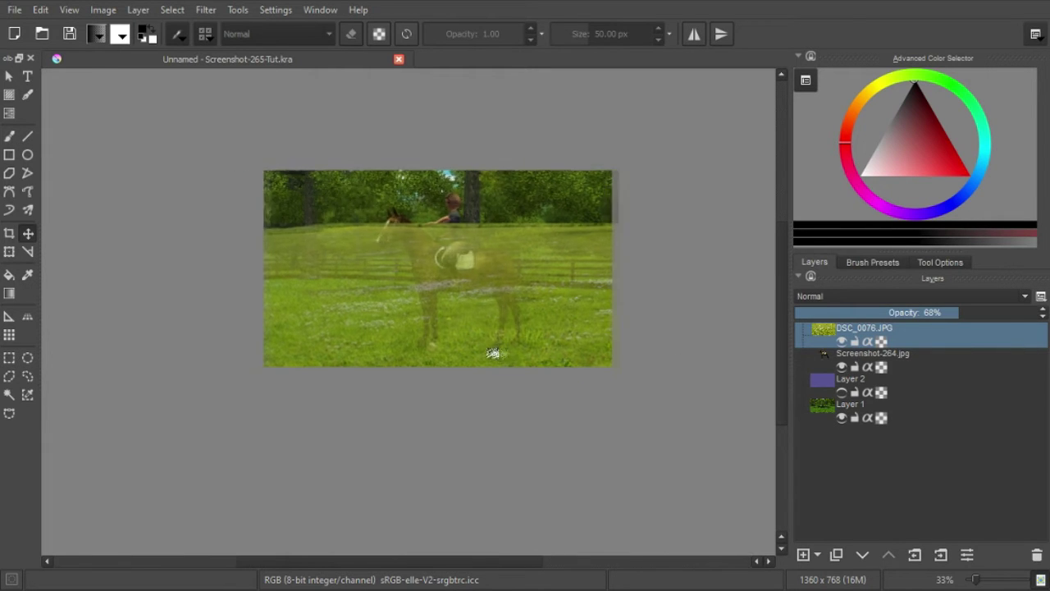
# Step: Raise the grass layer's opacity to 89% and shift it upward
pyautogui.click(1009, 315)
pyautogui.moveTo(1015, 331); pyautogui.dragTo(1011, 324)
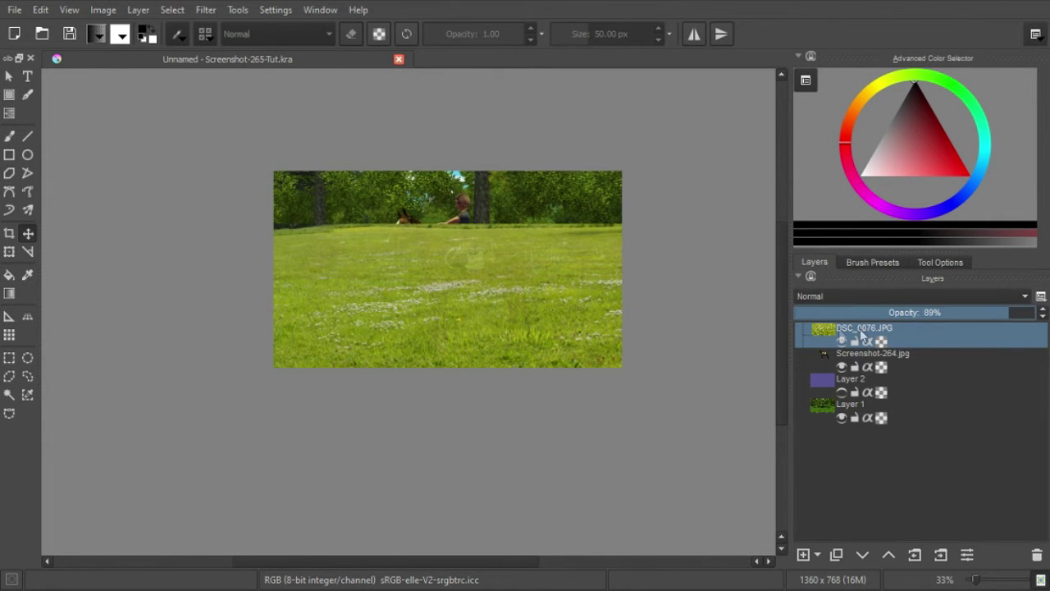
pyautogui.scroll(2, 547, 371)
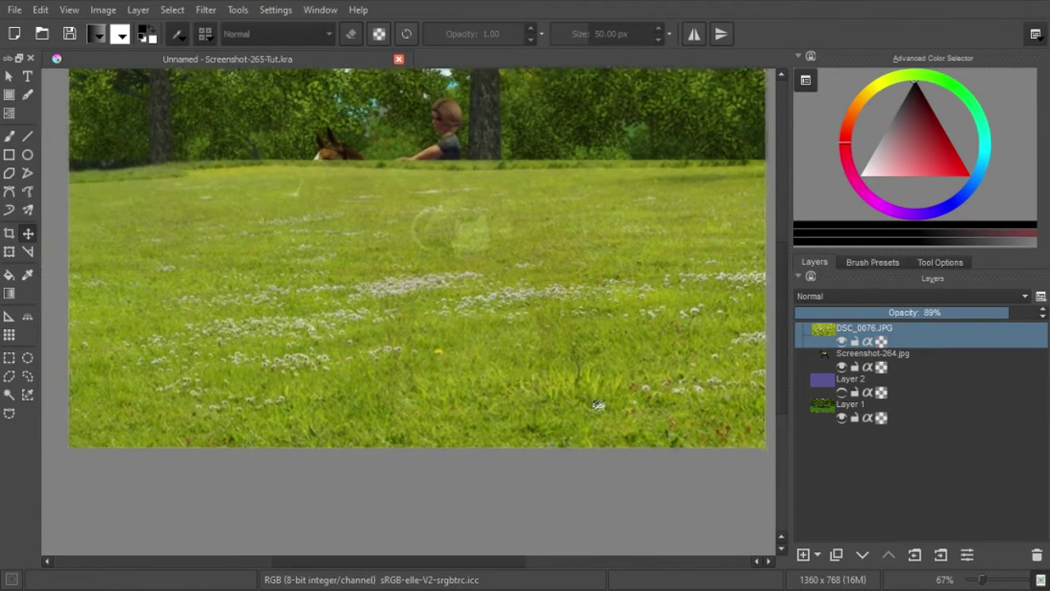
pyautogui.scroll(-2, 548, 371)
pyautogui.scroll(1, 579, 380)
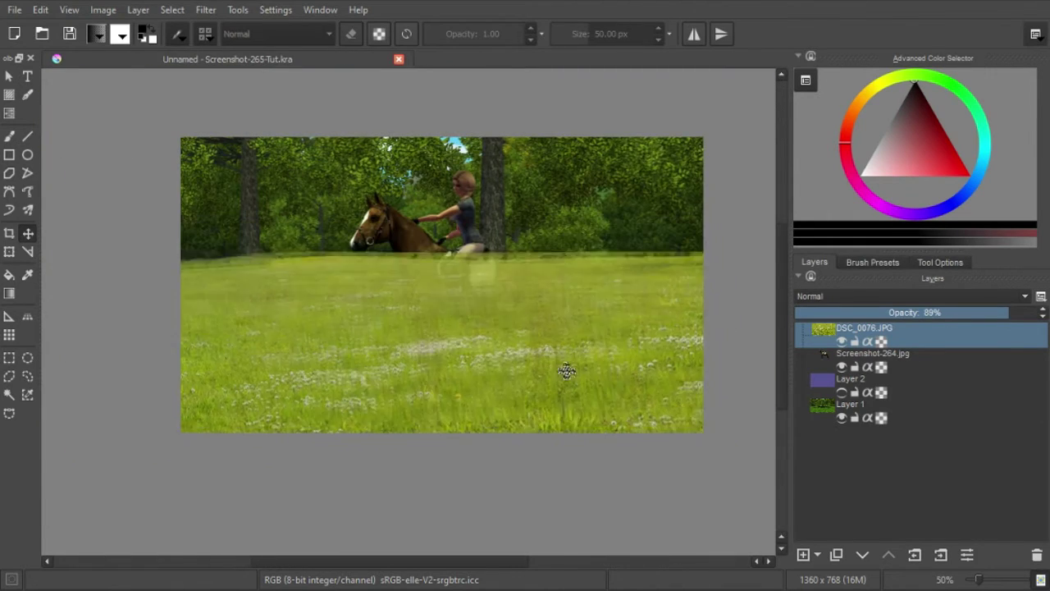
pyautogui.moveTo(568, 402)
pyautogui.mouseDown()
pyautogui.moveTo(568, 271)
pyautogui.moveTo(577, 500)
pyautogui.moveTo(545, 443)
pyautogui.moveTo(542, 403)
pyautogui.moveTo(558, 426)
pyautogui.mouseUp()
# Step: Reshape the grass layer's bottom and right edges to cover the canvas from the fence line down
pyautogui.click(9, 252)
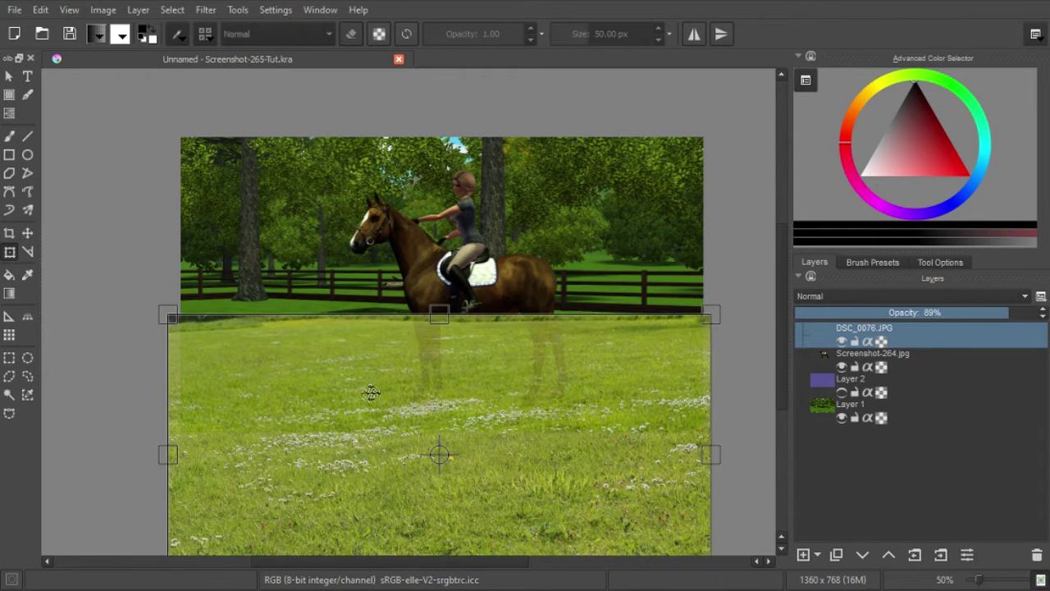
pyautogui.scroll(-3, 689, 491)
pyautogui.moveTo(691, 501); pyautogui.dragTo(676, 433)
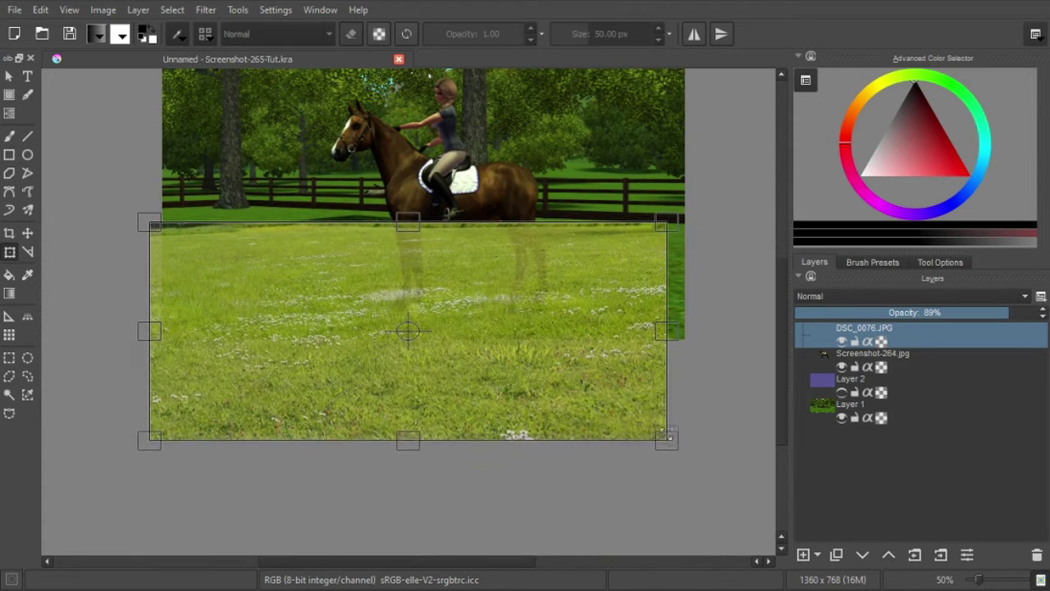
pyautogui.moveTo(677, 328); pyautogui.dragTo(700, 329)
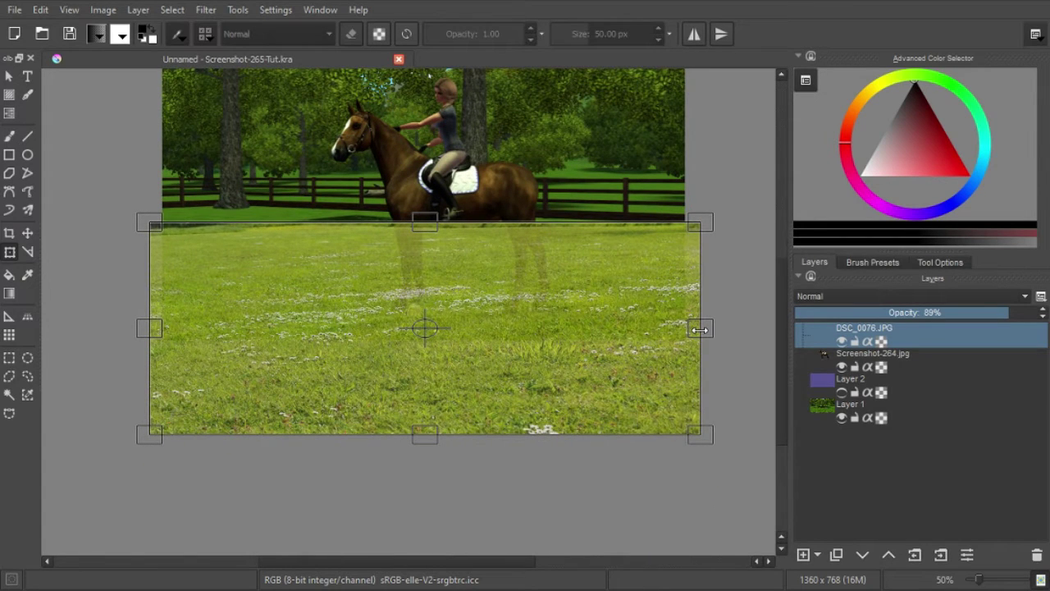
pyautogui.moveTo(615, 312); pyautogui.dragTo(624, 294)
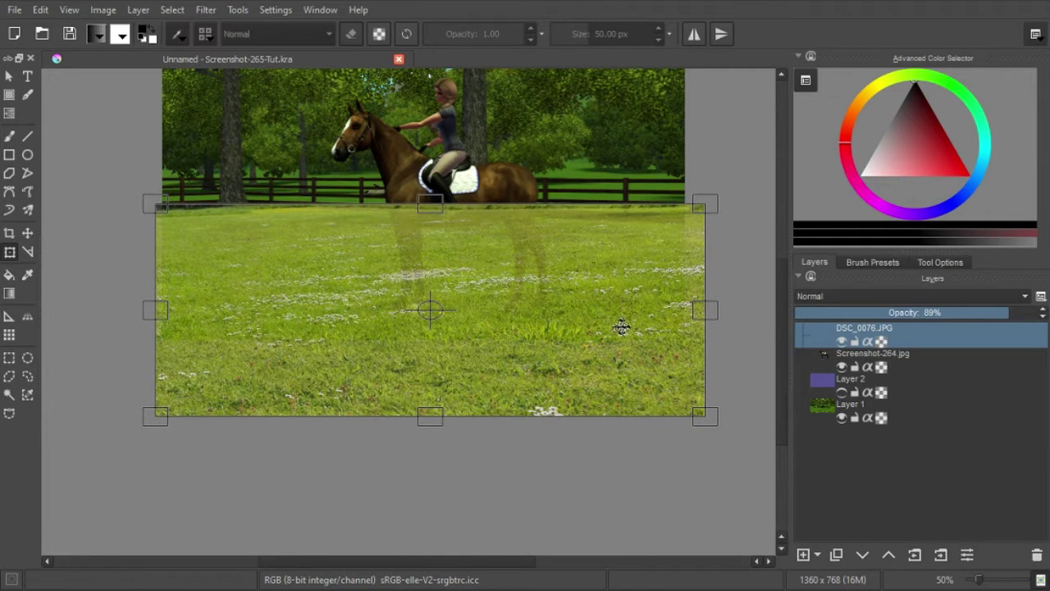
pyautogui.moveTo(433, 416); pyautogui.dragTo(456, 509)
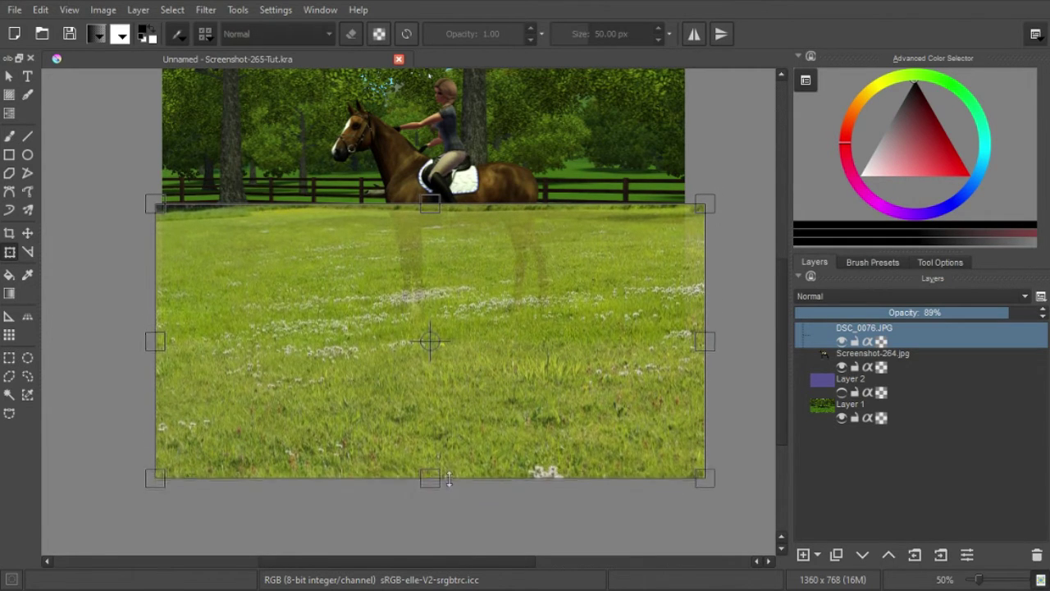
pyautogui.moveTo(494, 379)
pyautogui.mouseDown()
pyautogui.moveTo(495, 393)
pyautogui.moveTo(502, 381)
pyautogui.mouseUp()
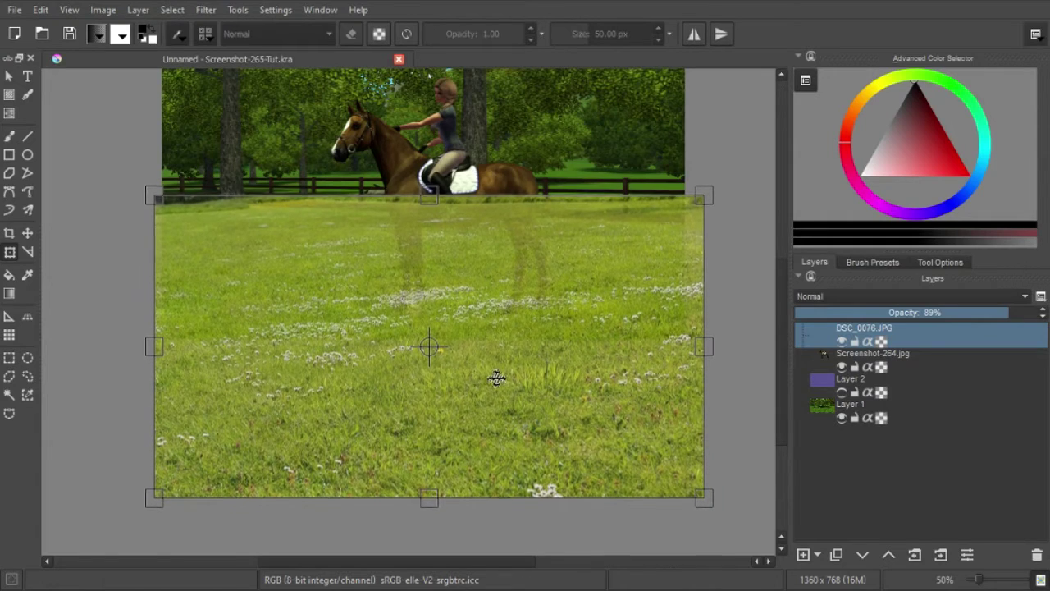
pyautogui.scroll(1, 484, 390)
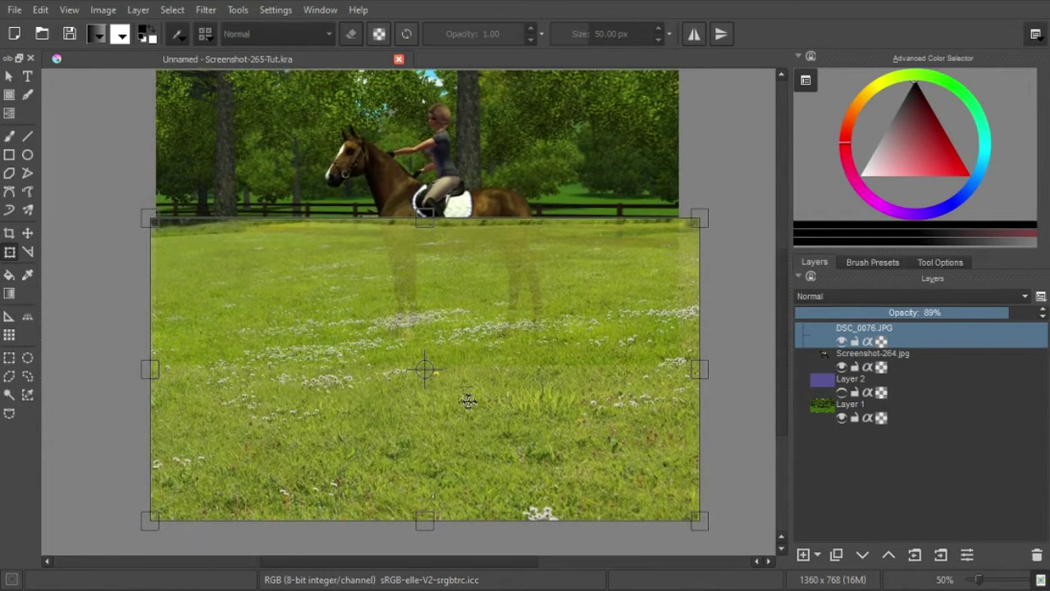
pyautogui.click(8, 136)
pyautogui.scroll(2, 534, 394)
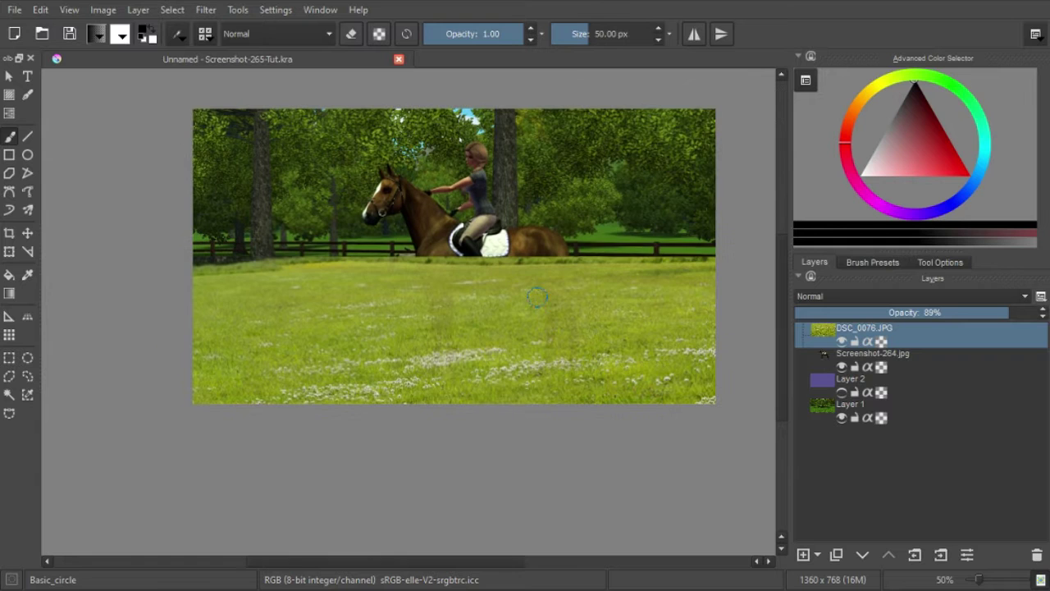
pyautogui.scroll(1, 568, 379)
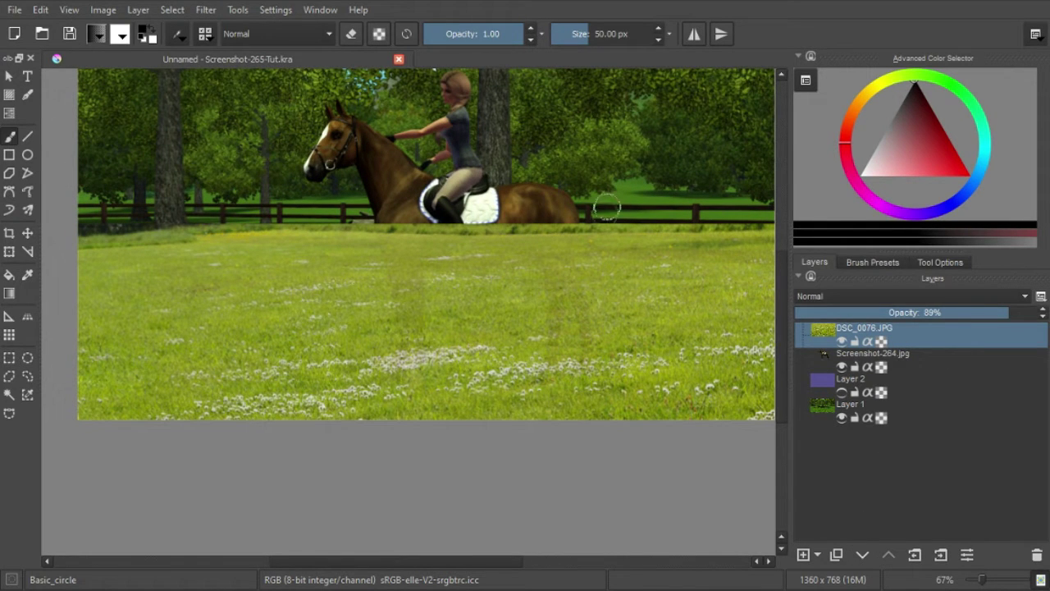
# Step: Move the DSC_0076.JPG grass layer below Screenshot-264.jpg in the layer stack
pyautogui.click(932, 386)
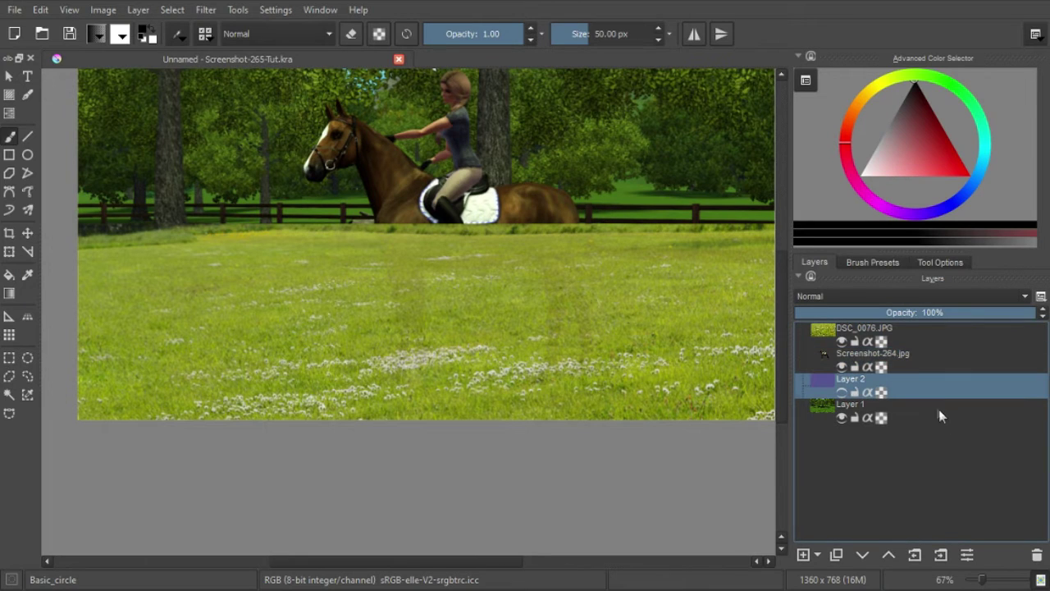
pyautogui.click(914, 359)
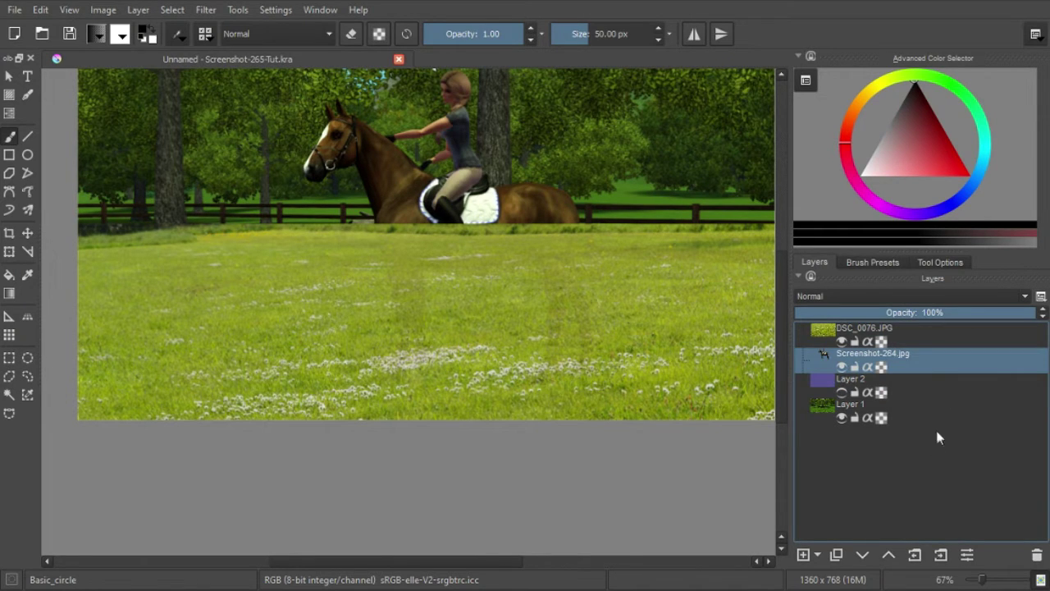
pyautogui.click(915, 343)
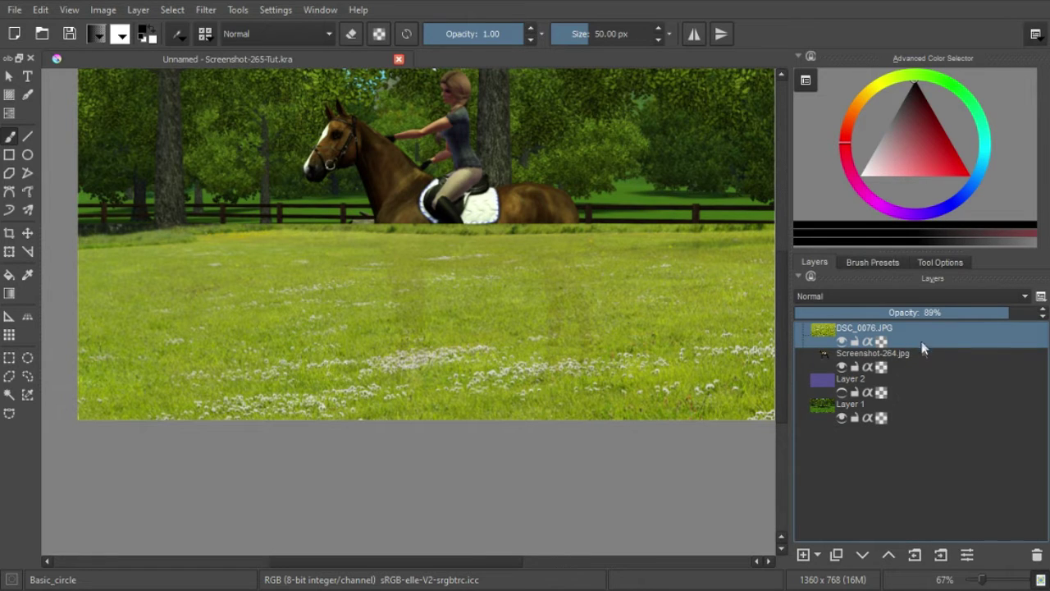
pyautogui.moveTo(921, 348); pyautogui.dragTo(921, 402)
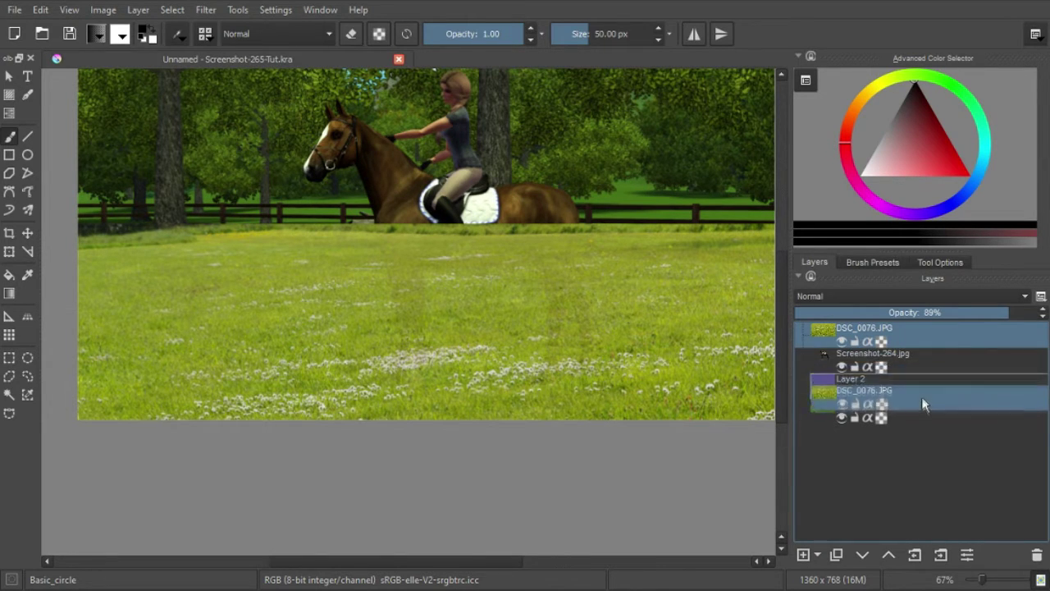
pyautogui.moveTo(922, 402)
pyautogui.mouseDown()
pyautogui.moveTo(927, 347)
pyautogui.moveTo(926, 357)
pyautogui.mouseUp()
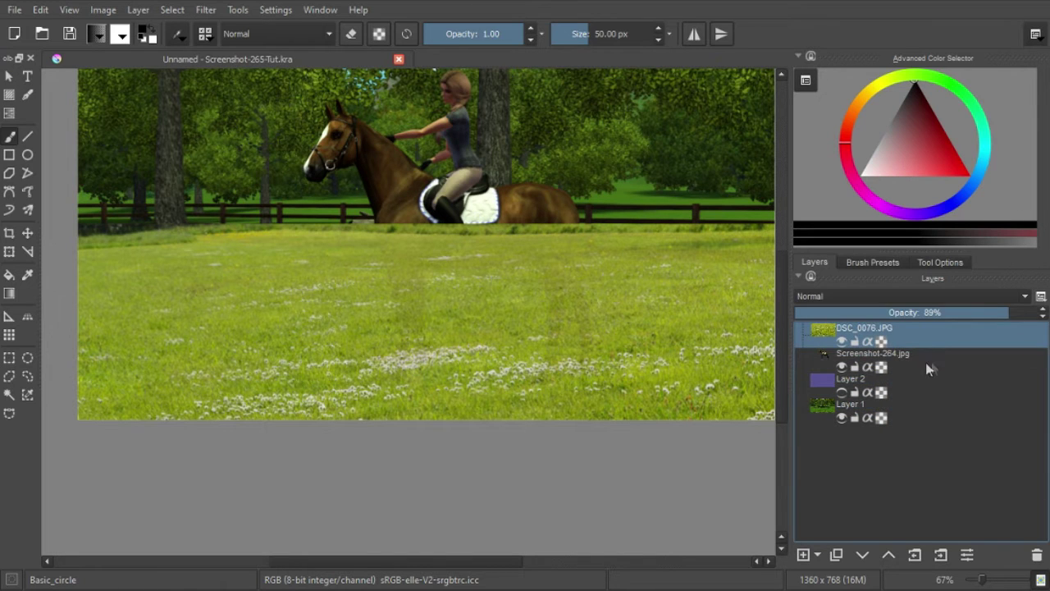
pyautogui.click(863, 556)
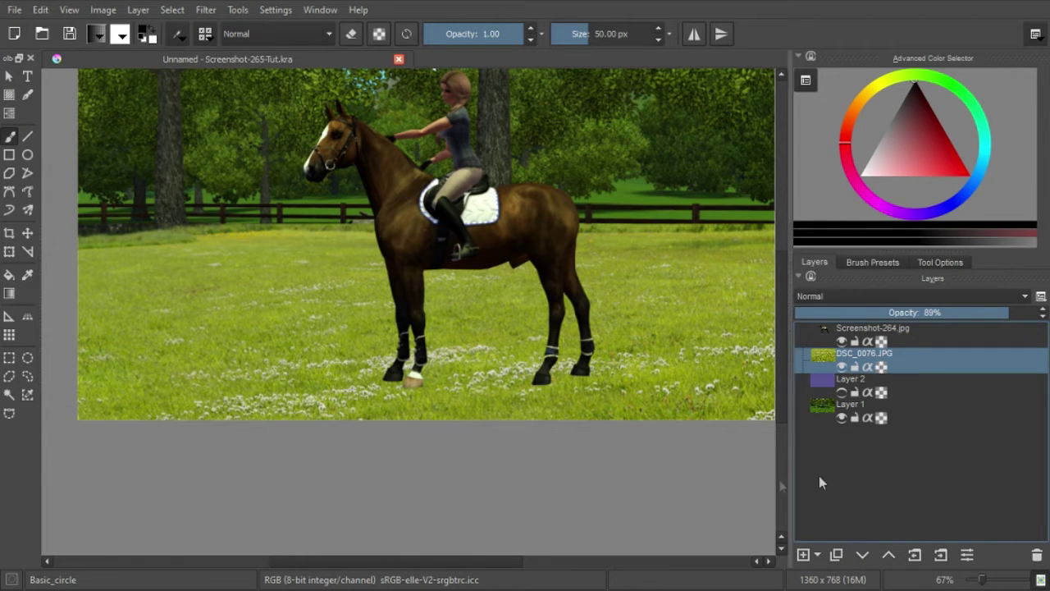
# Step: Reposition the grass photo and shrink it from the bottom-right corner to fill the meadow beneath the horse
pyautogui.scroll(1, 572, 434)
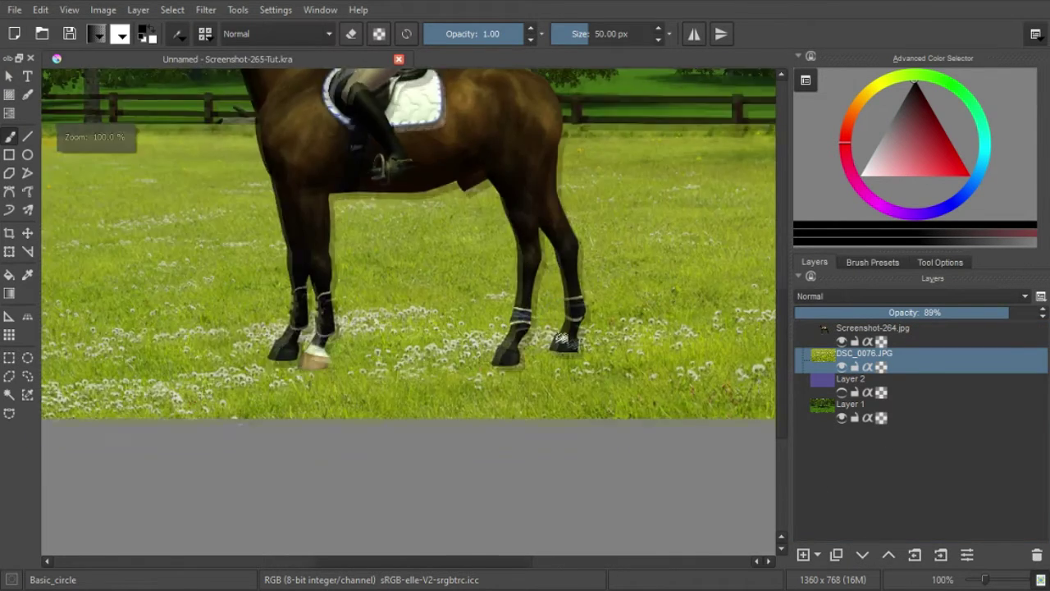
pyautogui.scroll(2, 638, 364)
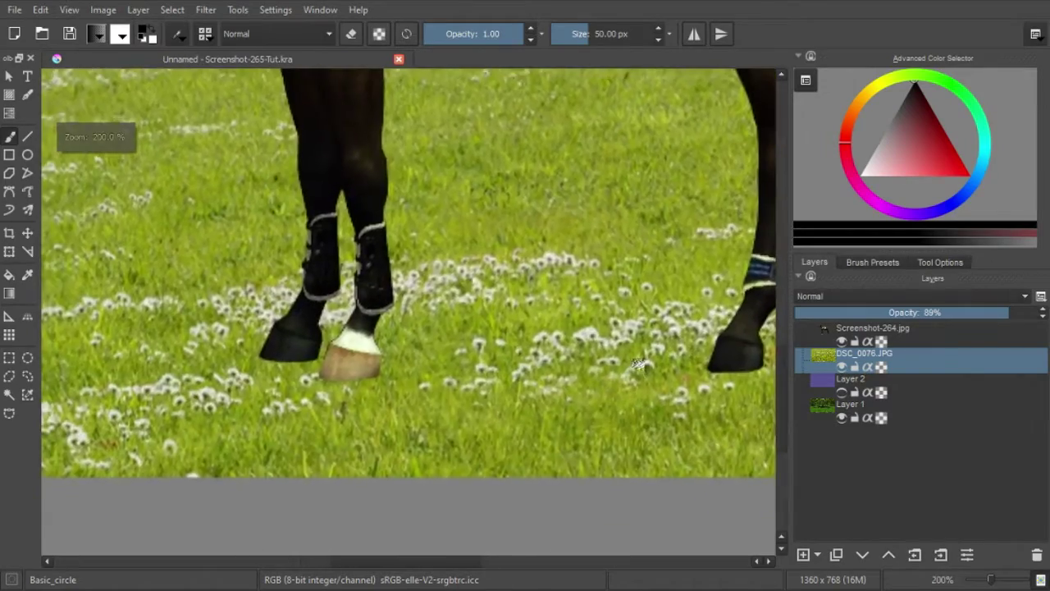
pyautogui.scroll(-1, 638, 363)
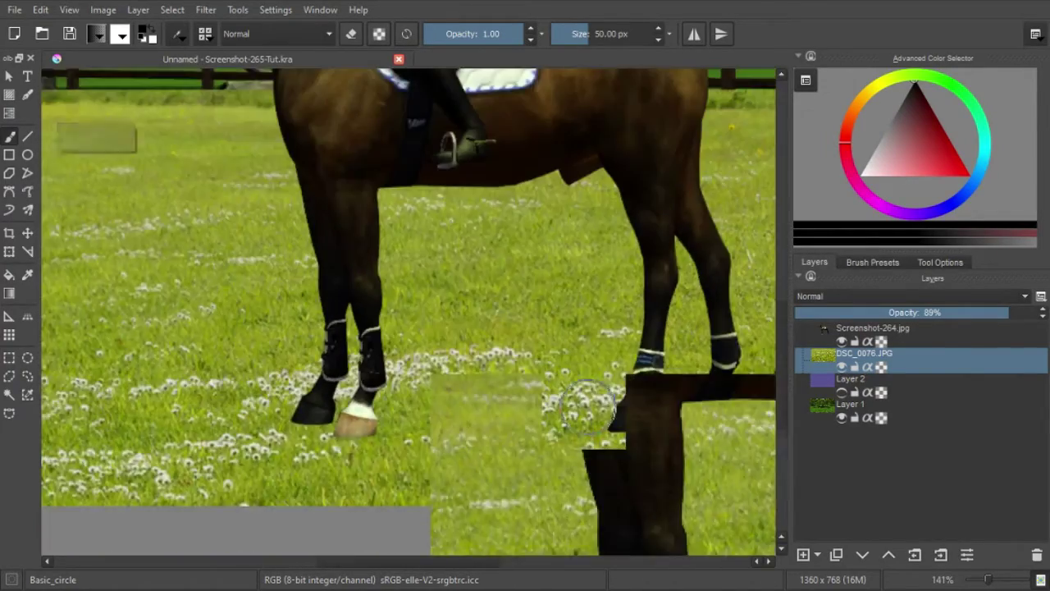
pyautogui.scroll(-1, 587, 407)
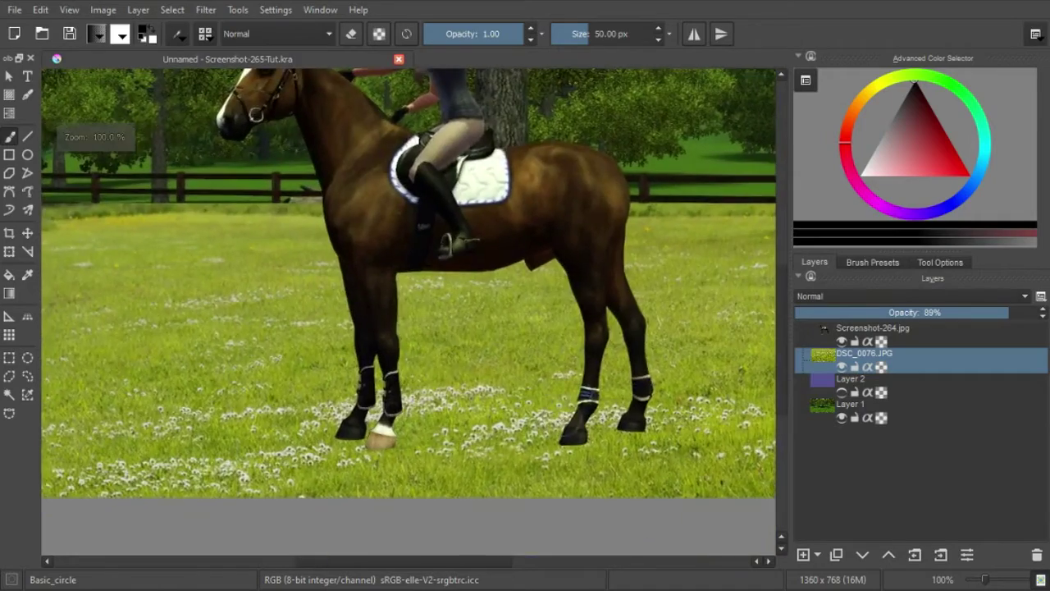
pyautogui.moveTo(587, 406)
pyautogui.mouseDown()
pyautogui.moveTo(446, 410)
pyautogui.moveTo(589, 403)
pyautogui.mouseUp()
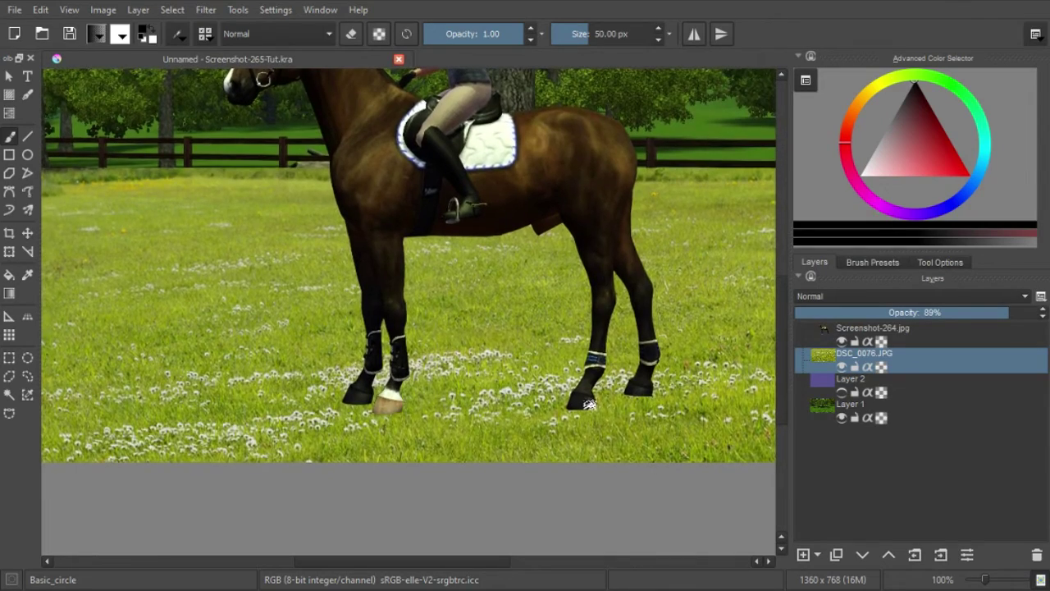
pyautogui.scroll(-1, 590, 404)
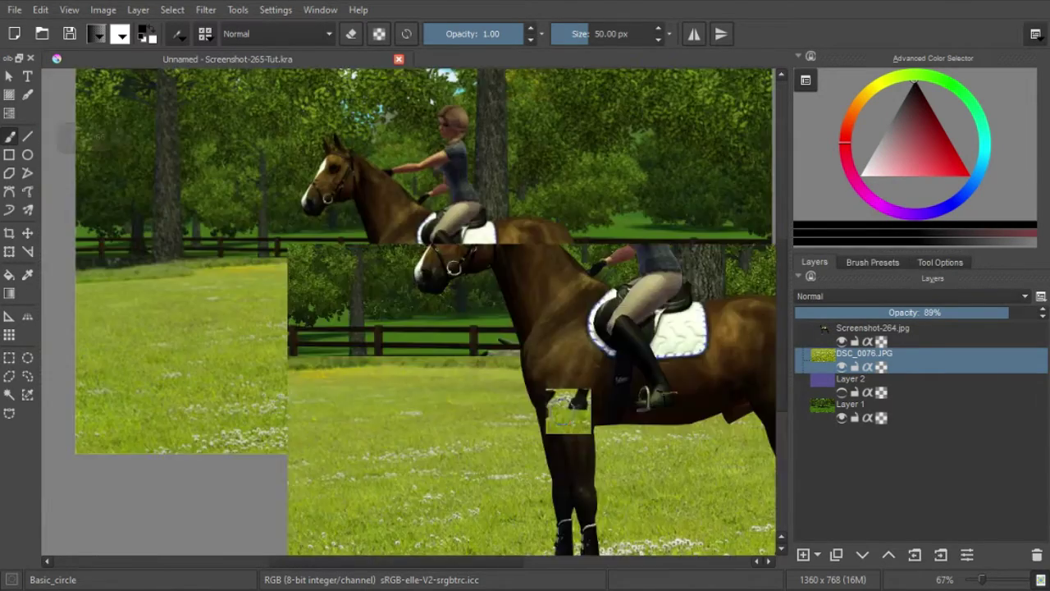
pyautogui.click(9, 252)
pyautogui.moveTo(422, 421)
pyautogui.mouseDown()
pyautogui.moveTo(384, 318)
pyautogui.moveTo(485, 449)
pyautogui.mouseUp()
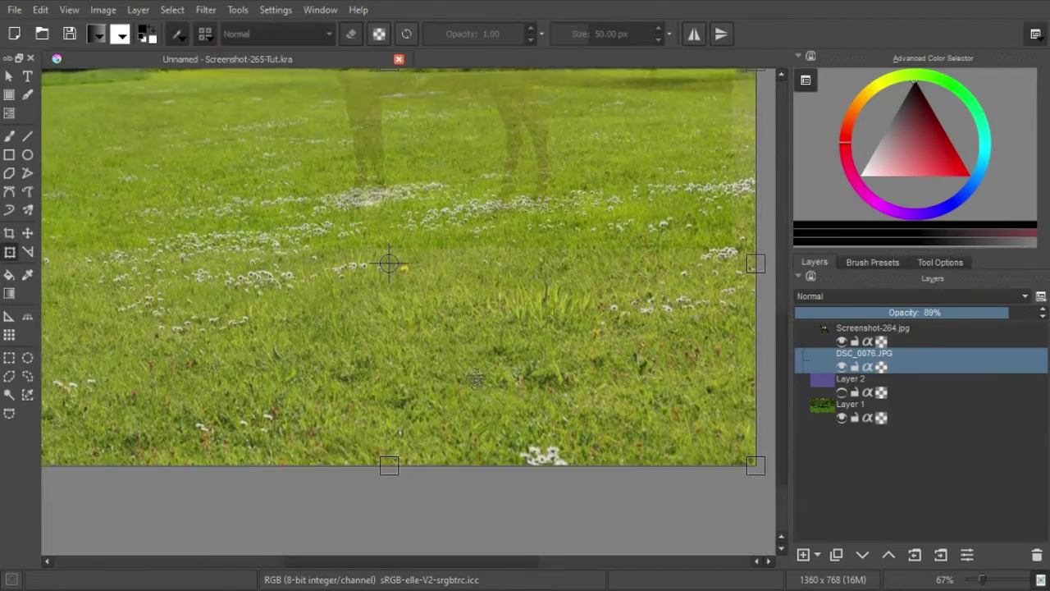
pyautogui.moveTo(485, 449); pyautogui.dragTo(460, 394)
pyautogui.moveTo(733, 498); pyautogui.dragTo(691, 440)
pyautogui.press('b')
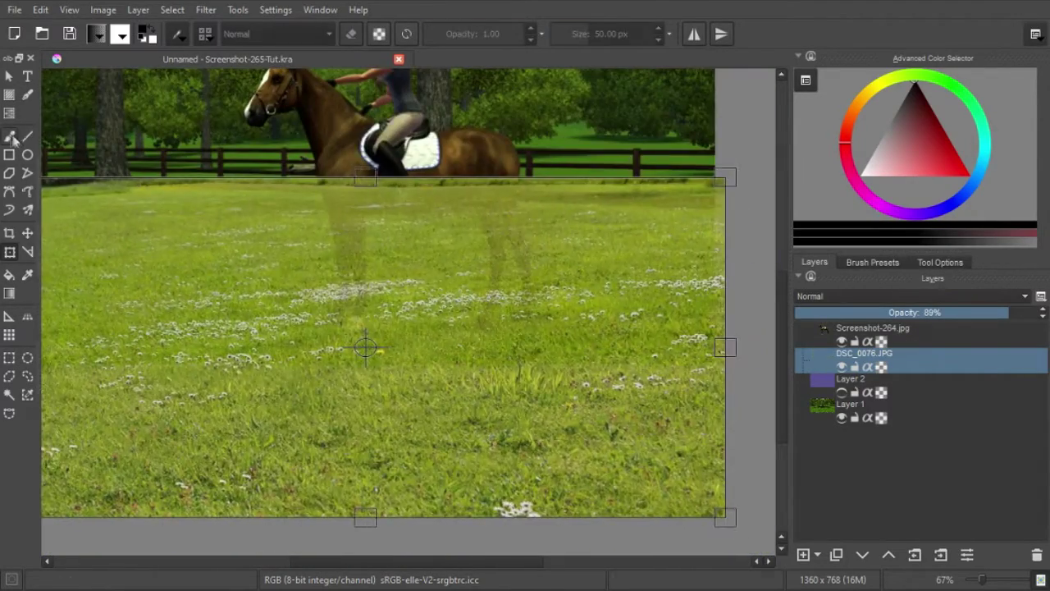
pyautogui.scroll(4, 346, 266)
pyautogui.scroll(-5, 588, 266)
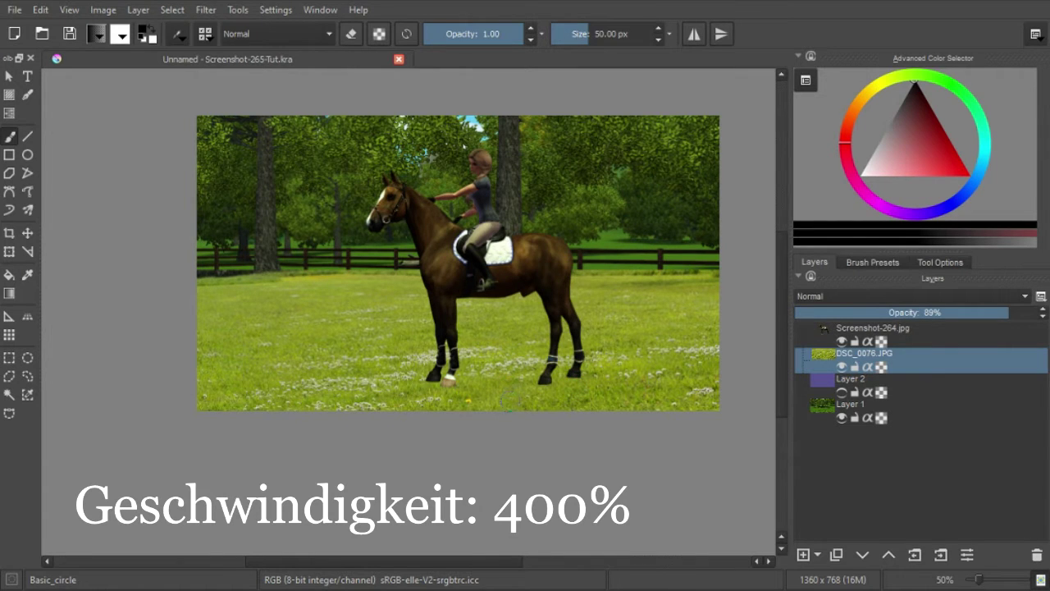
# Step: Set the DSC_0076.JPG layer opacity to 49% and inspect how it blends with the game grass
pyautogui.moveTo(509, 399); pyautogui.dragTo(515, 403)
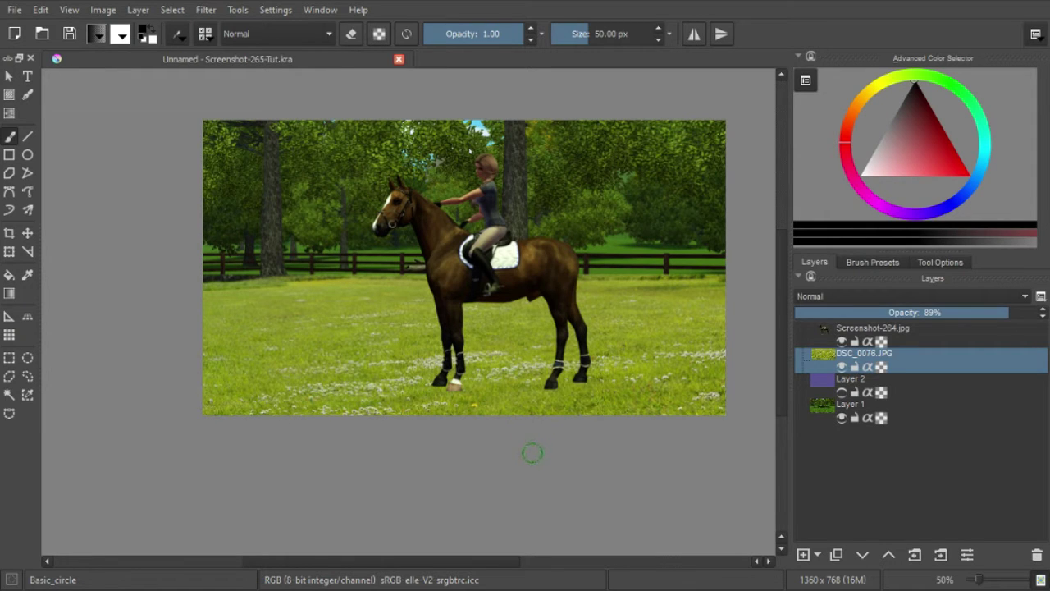
pyautogui.moveTo(525, 448); pyautogui.dragTo(504, 438)
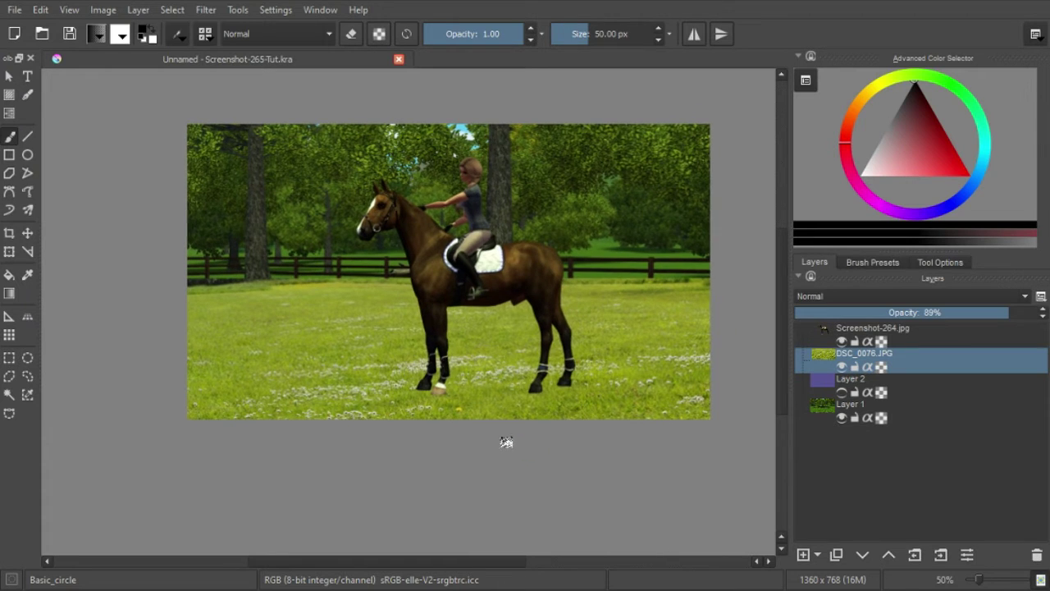
pyautogui.moveTo(527, 491); pyautogui.dragTo(526, 470)
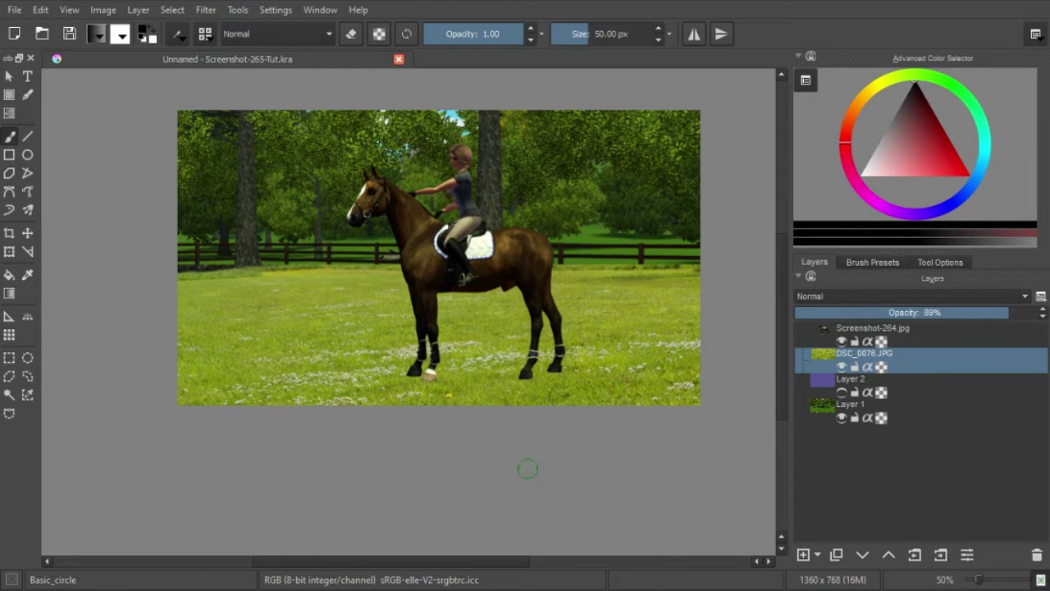
pyautogui.moveTo(508, 360); pyautogui.dragTo(519, 394)
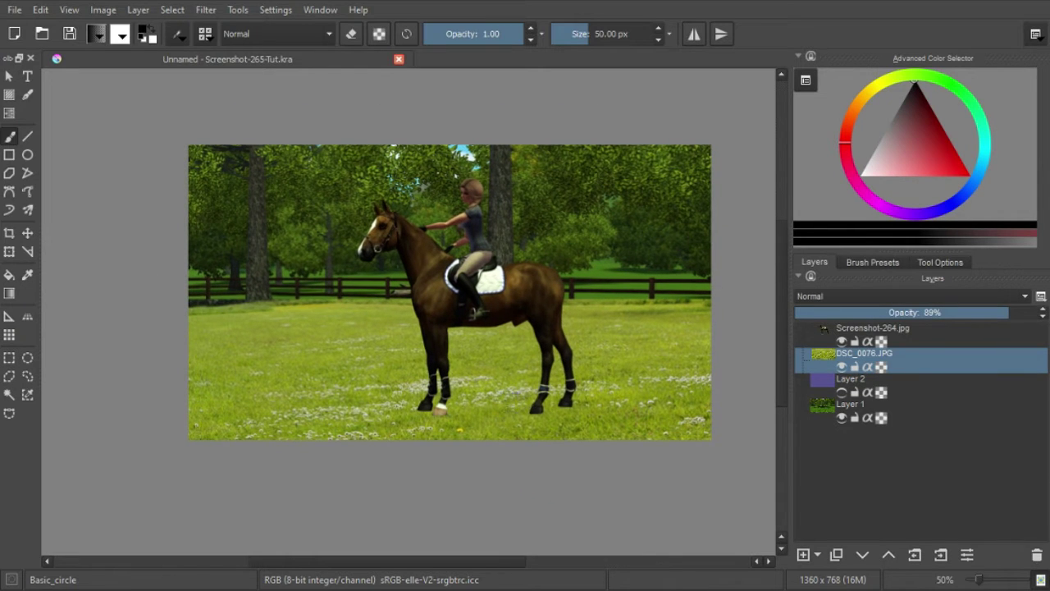
pyautogui.click(912, 312)
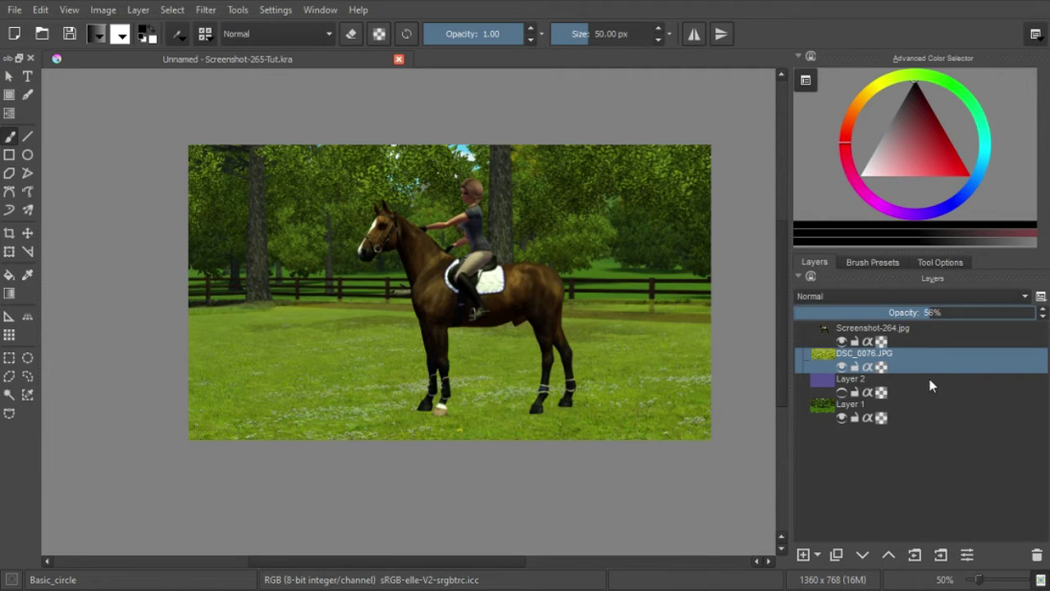
pyautogui.moveTo(594, 407); pyautogui.dragTo(585, 382)
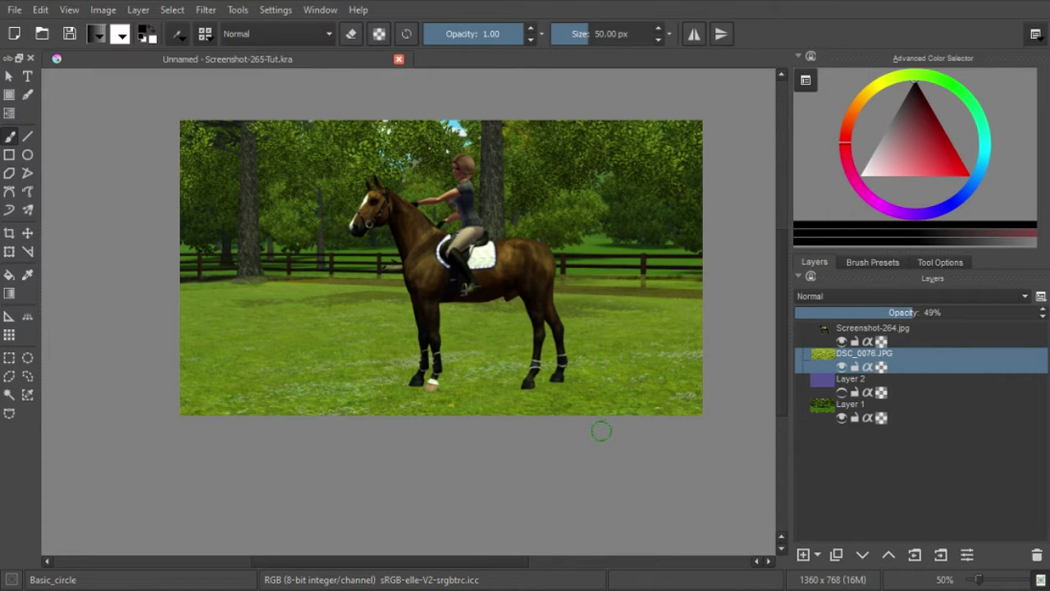
pyautogui.moveTo(603, 430)
pyautogui.mouseDown()
pyautogui.moveTo(608, 399)
pyautogui.moveTo(600, 450)
pyautogui.mouseUp()
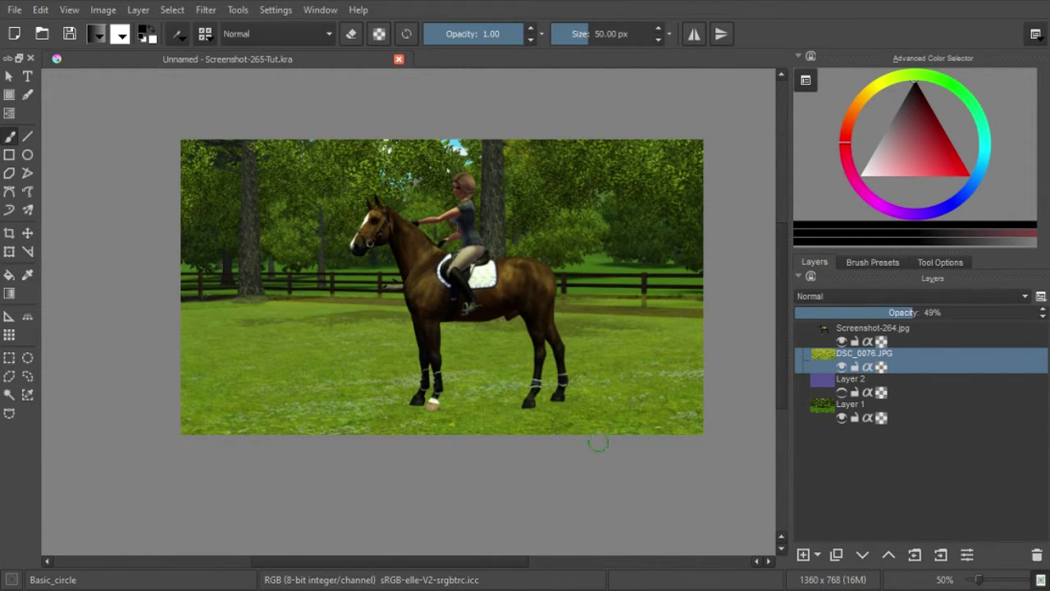
pyautogui.moveTo(597, 444); pyautogui.dragTo(593, 420)
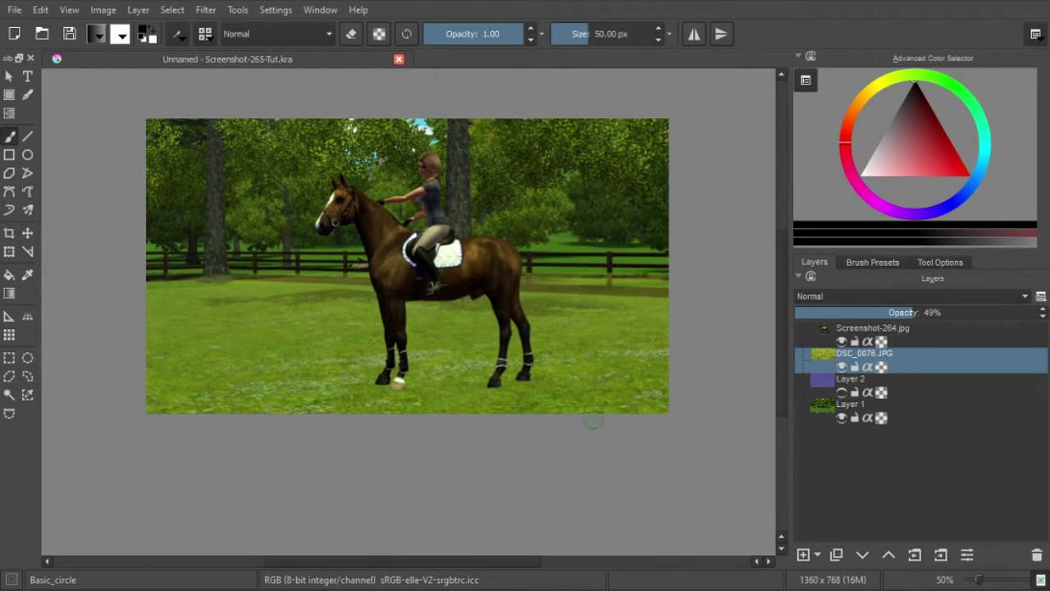
# Step: Zoom in close on the fence line below the horse and rider
pyautogui.scroll(2, 598, 410)
pyautogui.scroll(2, 586, 402)
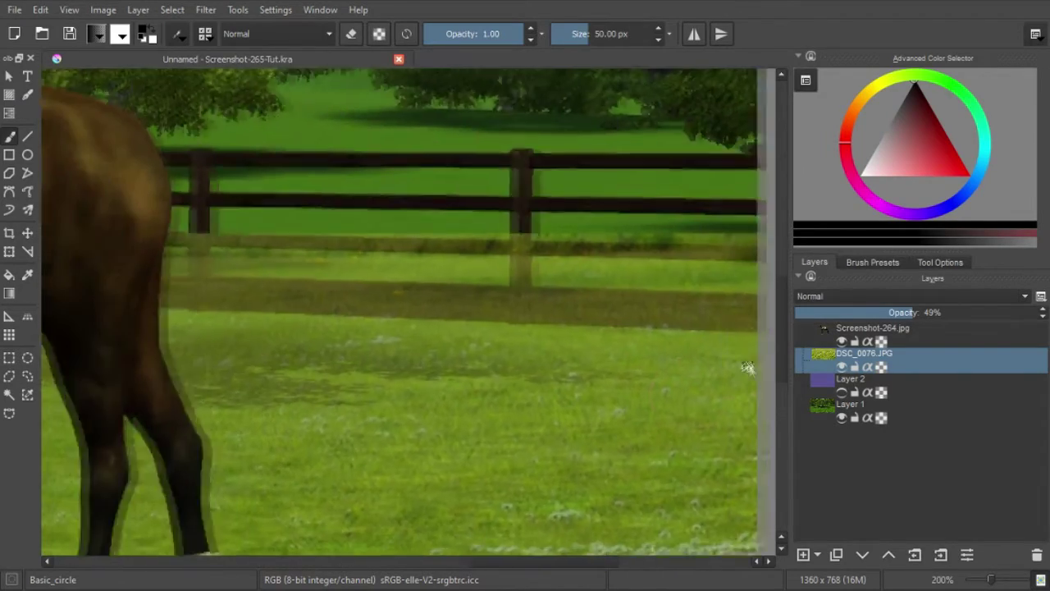
pyautogui.scroll(-1, 574, 397)
pyautogui.scroll(-1, 566, 389)
pyautogui.scroll(-1, 558, 382)
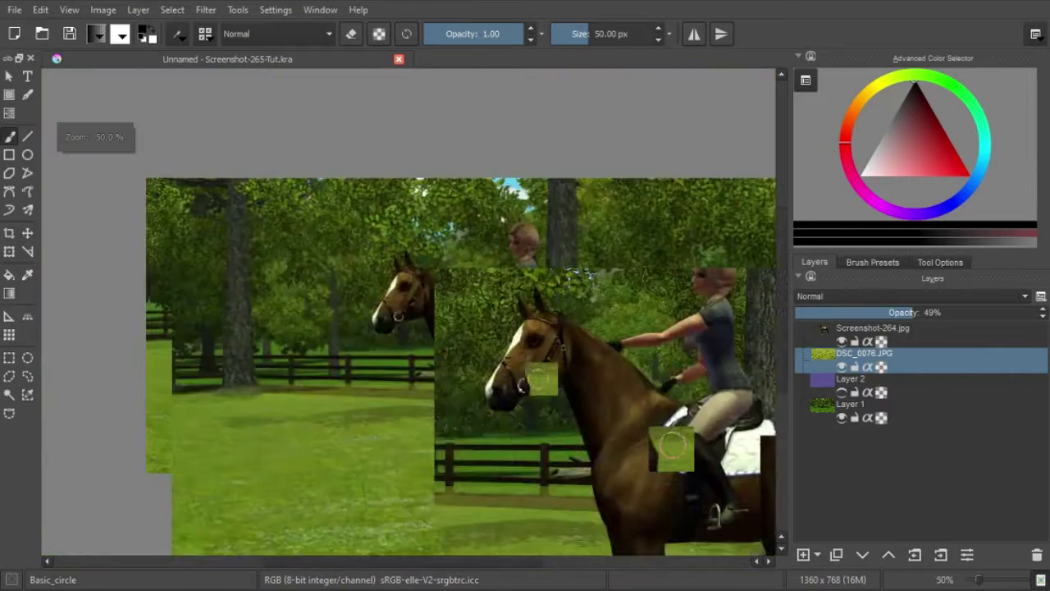
pyautogui.scroll(-1, 550, 374)
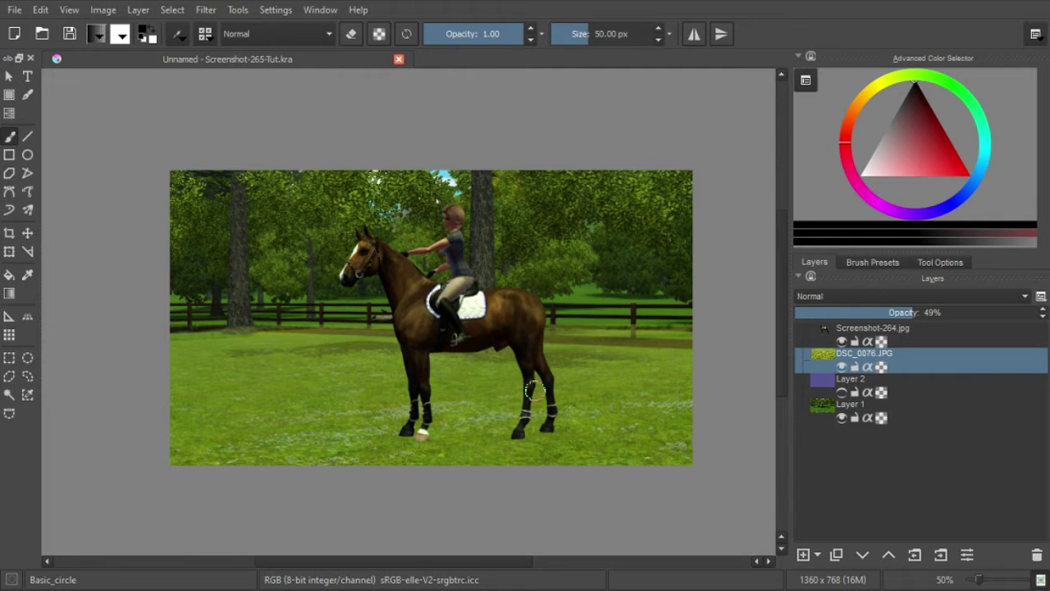
pyautogui.moveTo(534, 391); pyautogui.dragTo(517, 360)
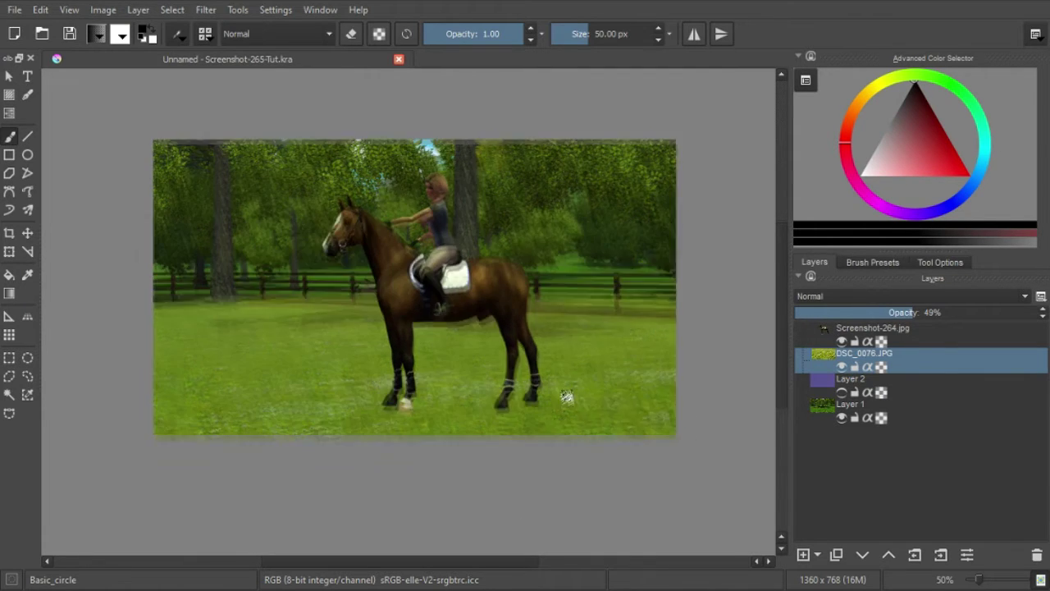
pyautogui.scroll(3, 654, 361)
pyautogui.moveTo(654, 361)
pyautogui.mouseDown()
pyautogui.moveTo(671, 413)
pyautogui.moveTo(528, 422)
pyautogui.mouseUp()
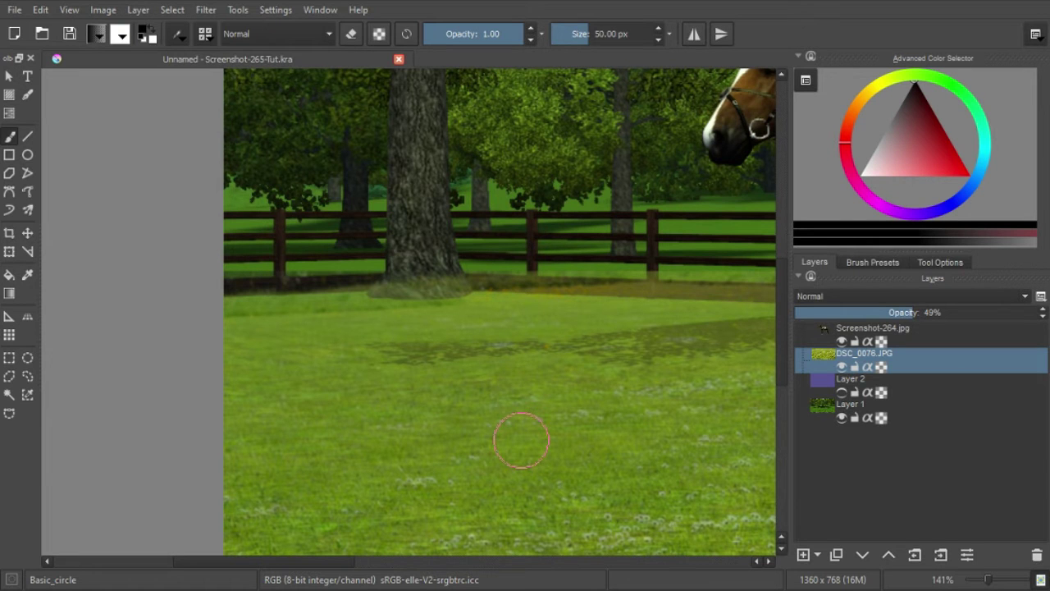
pyautogui.moveTo(521, 441); pyautogui.dragTo(574, 478)
pyautogui.scroll(4, 422, 328)
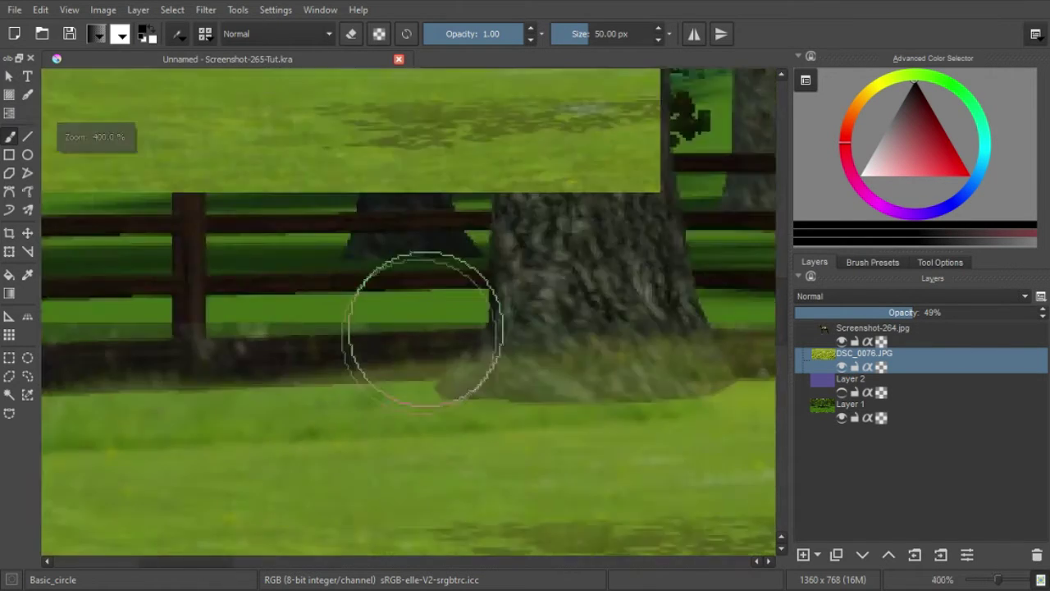
pyautogui.moveTo(427, 368)
pyautogui.mouseDown()
pyautogui.moveTo(469, 347)
pyautogui.moveTo(153, 340)
pyautogui.moveTo(486, 385)
pyautogui.moveTo(436, 347)
pyautogui.mouseUp()
pyautogui.scroll(-4, 435, 348)
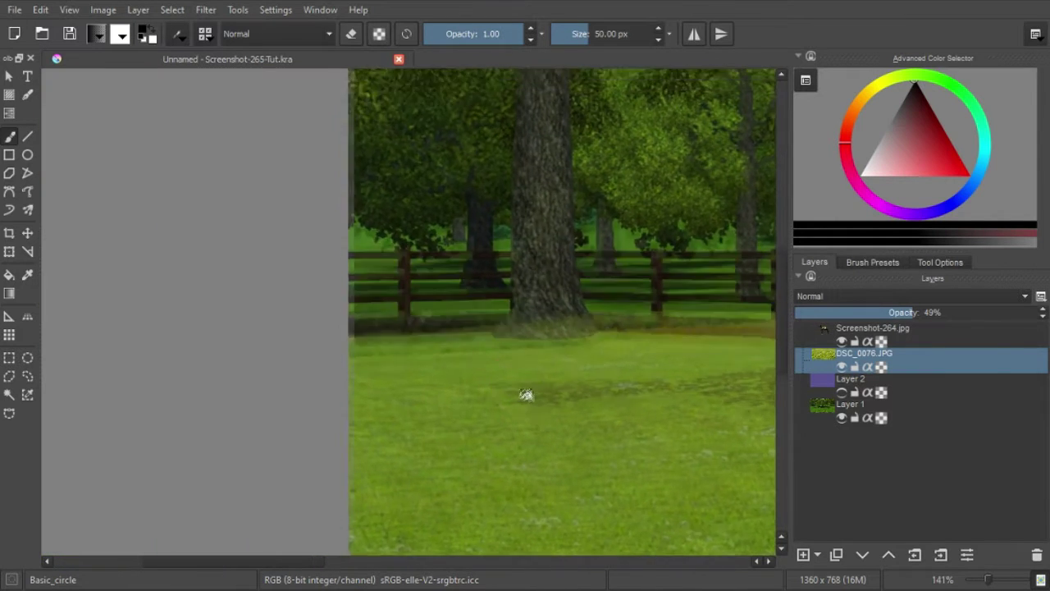
pyautogui.scroll(2, 485, 352)
pyautogui.scroll(1, 417, 363)
# Step: Start a freehand selection tracing along the fence base from the image's left edge
pyautogui.click(9, 375)
pyautogui.moveTo(284, 403); pyautogui.dragTo(454, 370)
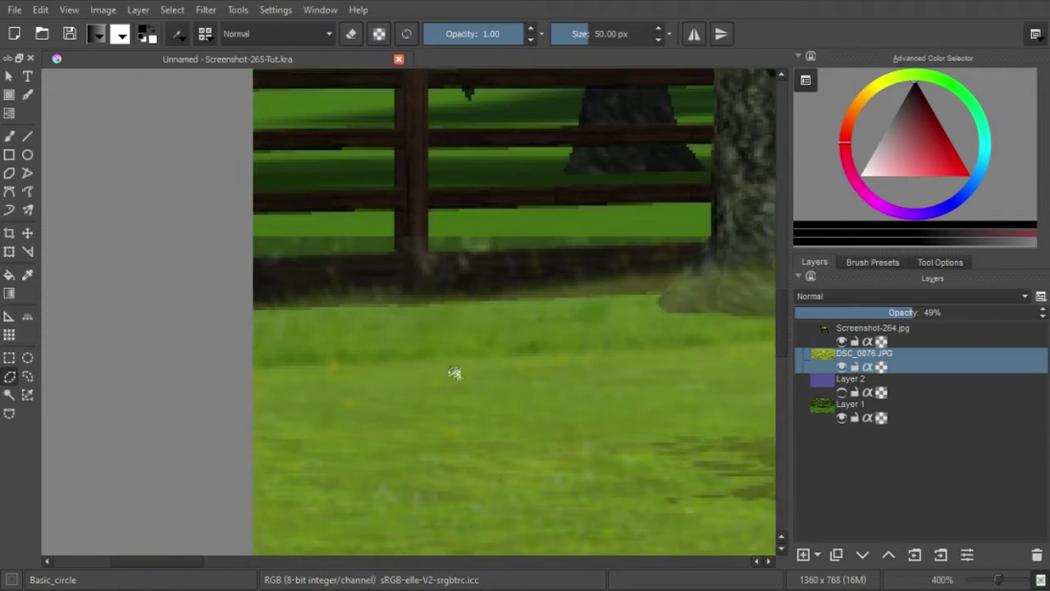
pyautogui.moveTo(238, 283)
pyautogui.mouseDown()
pyautogui.moveTo(551, 256)
pyautogui.moveTo(484, 275)
pyautogui.moveTo(464, 251)
pyautogui.moveTo(548, 235)
pyautogui.mouseUp()
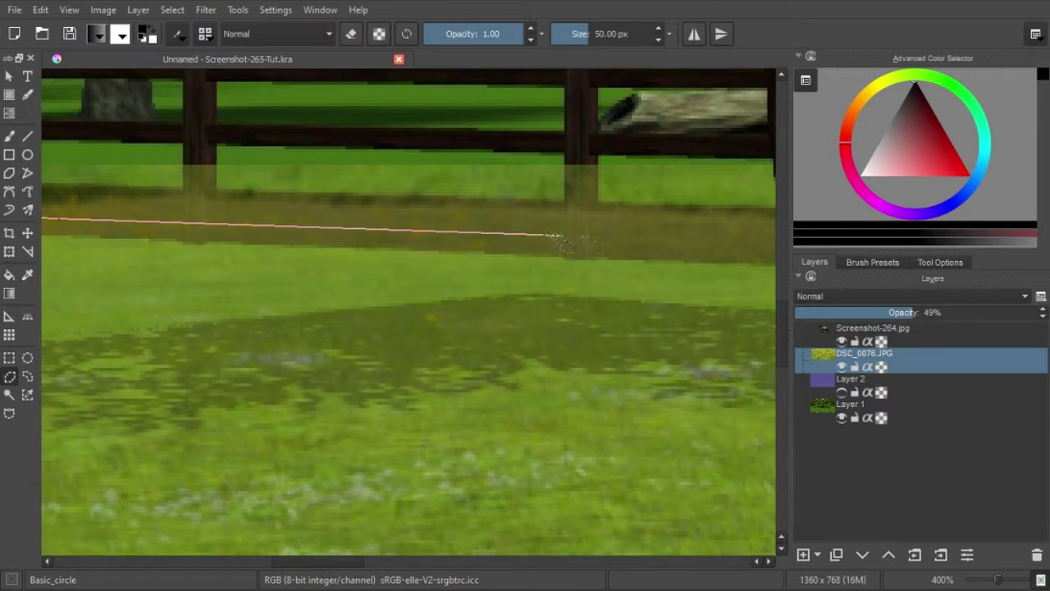
# Step: Trace the last points along the fence base and close the freehand selection
pyautogui.moveTo(547, 234)
pyautogui.mouseDown()
pyautogui.moveTo(490, 211)
pyautogui.moveTo(442, 257)
pyautogui.moveTo(639, 266)
pyautogui.moveTo(550, 254)
pyautogui.mouseUp()
pyautogui.click(696, 243)
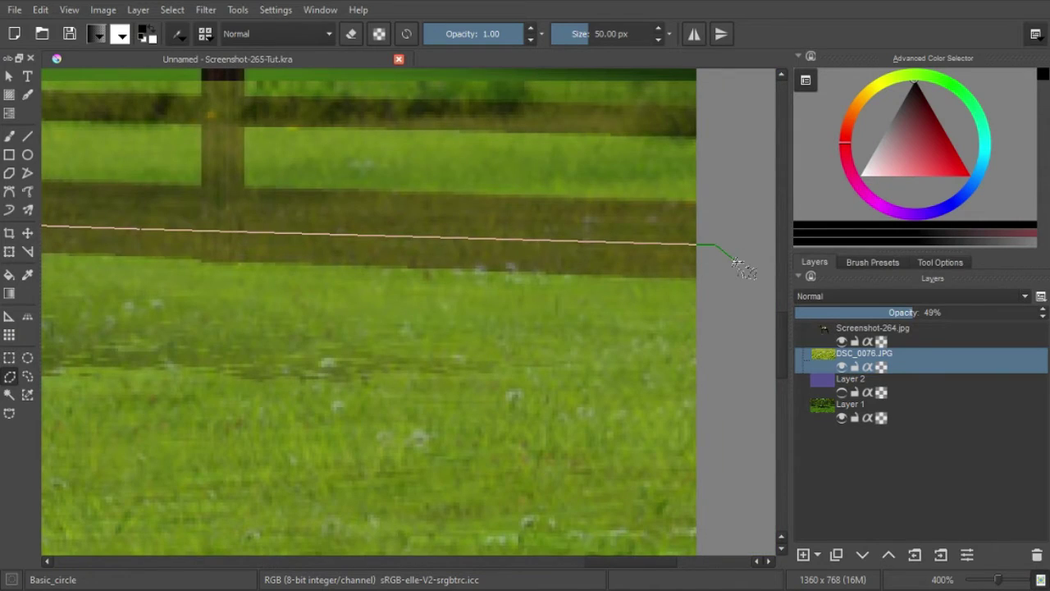
pyautogui.scroll(-3, 657, 314)
pyautogui.scroll(-2, 624, 312)
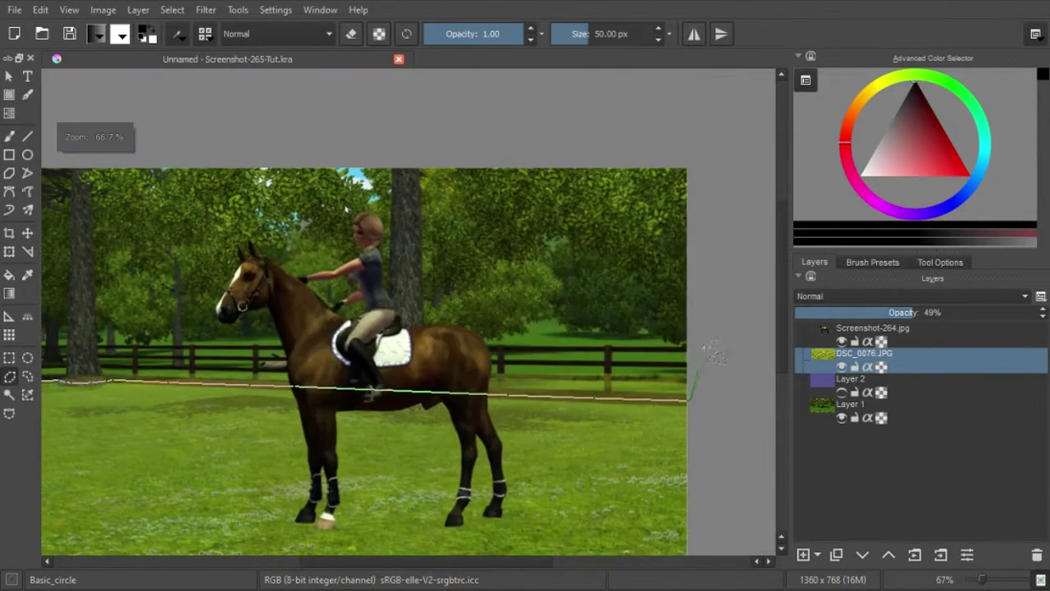
pyautogui.hscroll(-5, 592, 307)
pyautogui.doubleClick(345, 354)
pyautogui.hscroll(5, 566, 377)
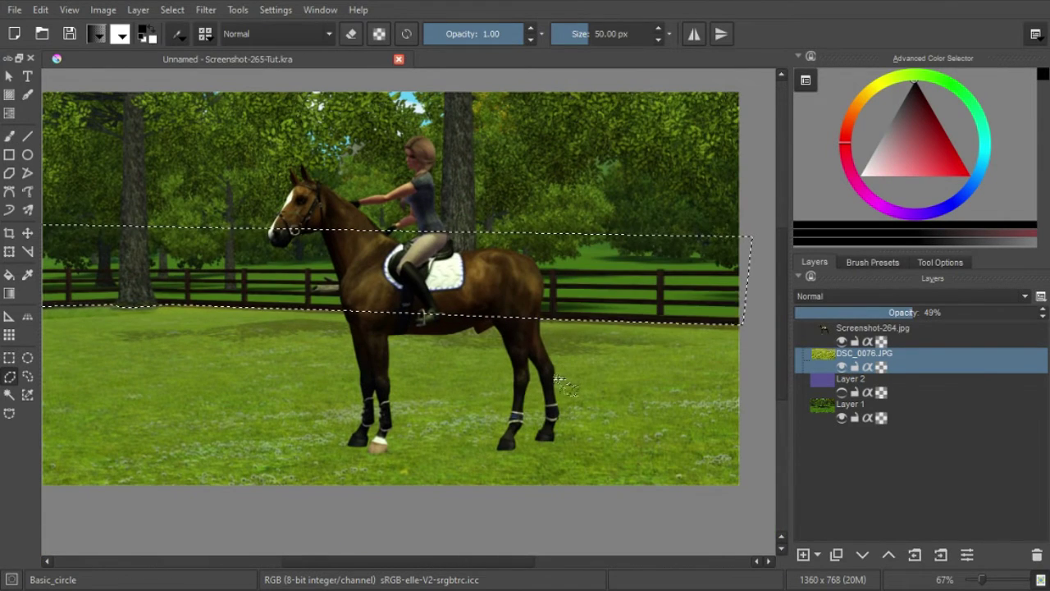
pyautogui.hscroll(-1, 566, 386)
# Step: Return the grass photo layer to 100% opacity
pyautogui.moveTo(919, 312); pyautogui.dragTo(1036, 312)
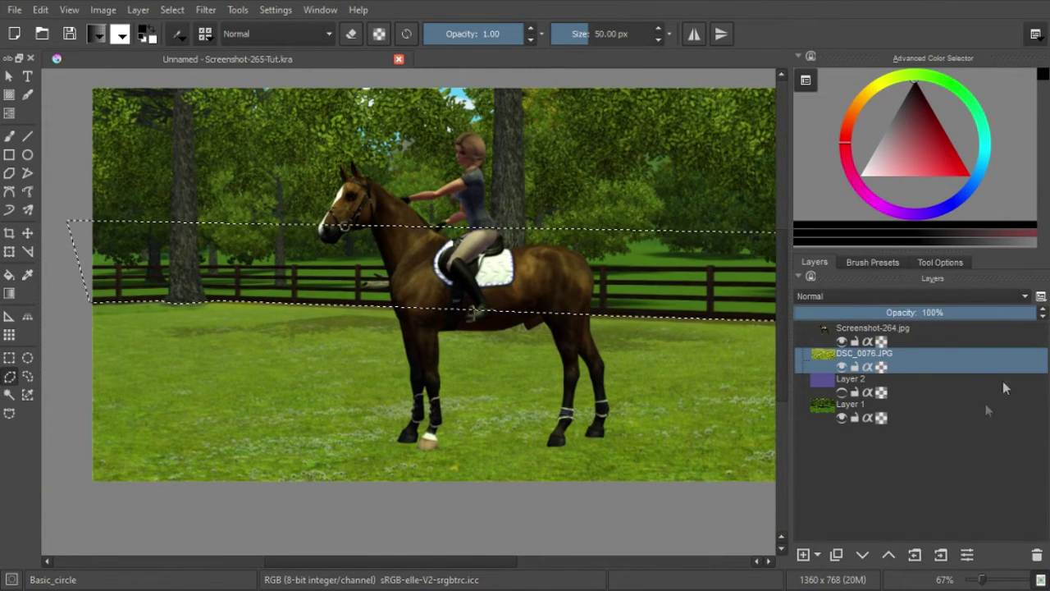
pyautogui.hscroll(2, 492, 333)
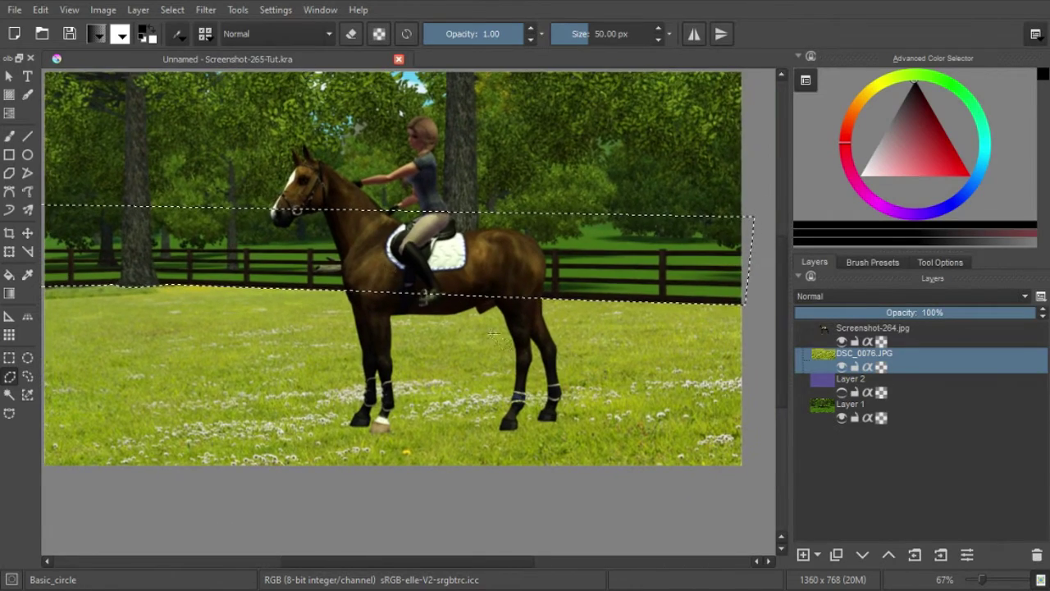
pyautogui.hscroll(-1, 492, 332)
pyautogui.hscroll(-1, 493, 332)
pyautogui.click(173, 10)
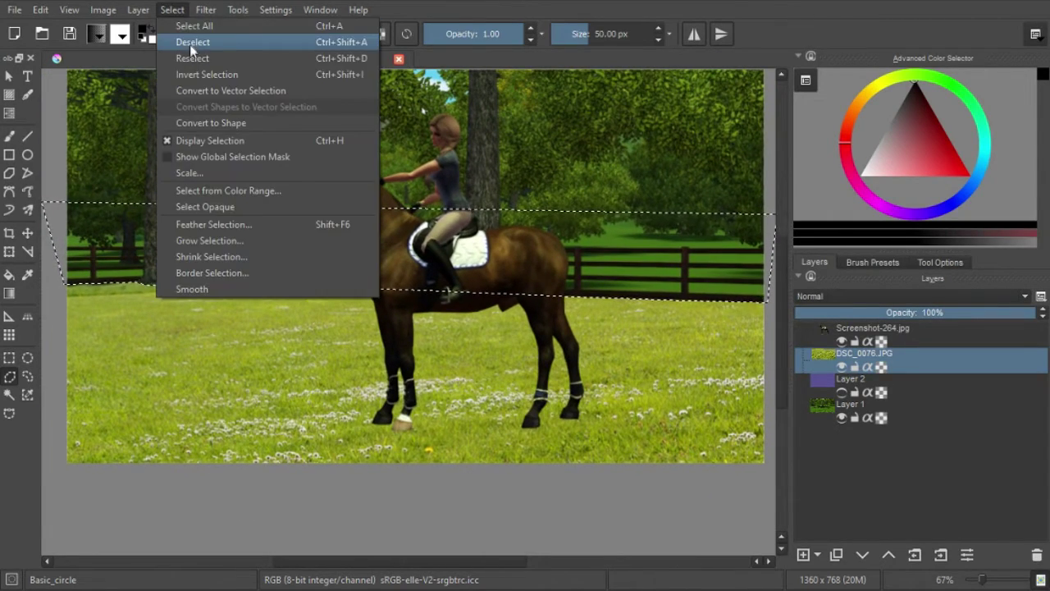
# Step: Deselect the fence-strip selection and look over the softened grass edge
pyautogui.click(190, 44)
pyautogui.hscroll(1, 493, 369)
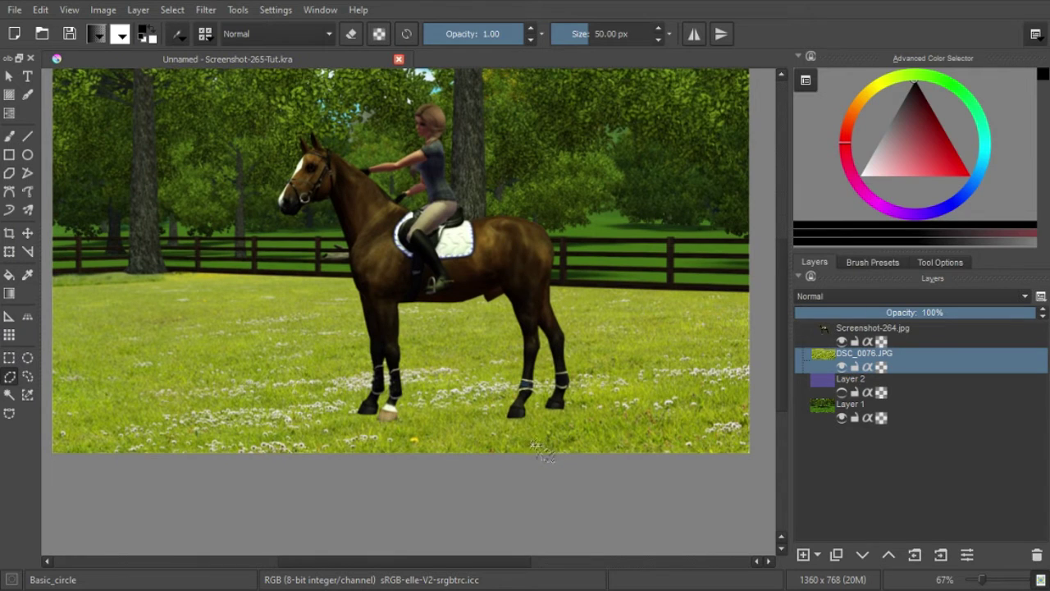
pyautogui.hscroll(-2, 537, 454)
pyautogui.scroll(1, 537, 454)
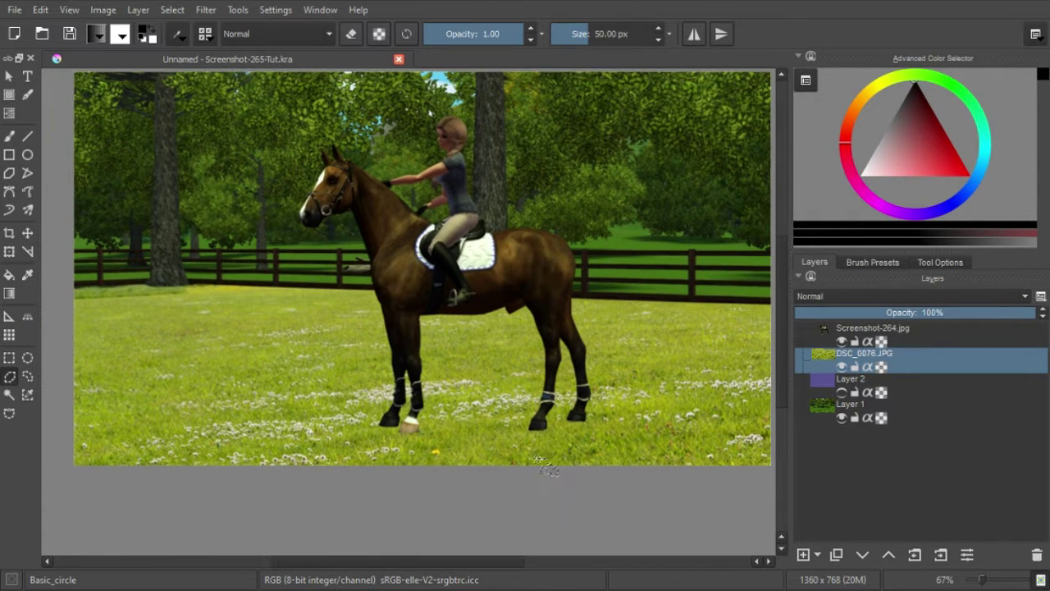
pyautogui.scroll(-1, 542, 483)
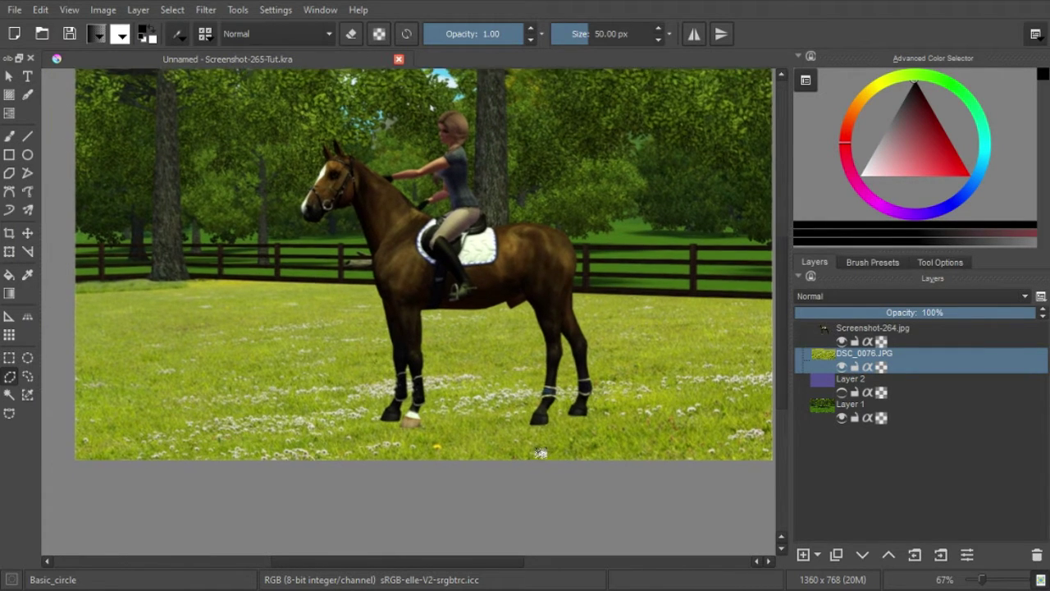
pyautogui.hscroll(1, 538, 468)
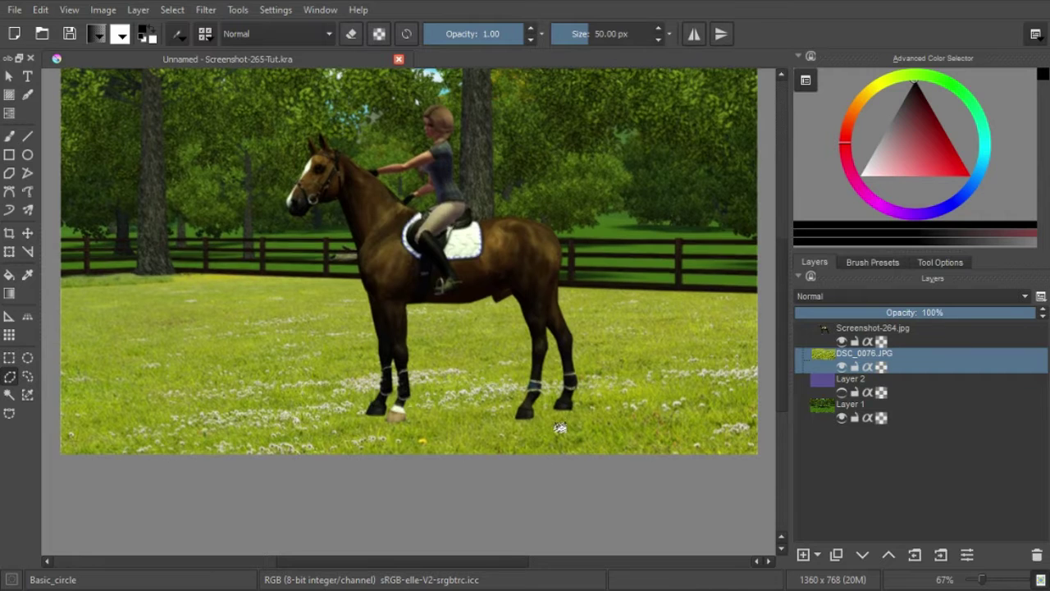
pyautogui.hscroll(1, 553, 427)
pyautogui.scroll(1, 555, 443)
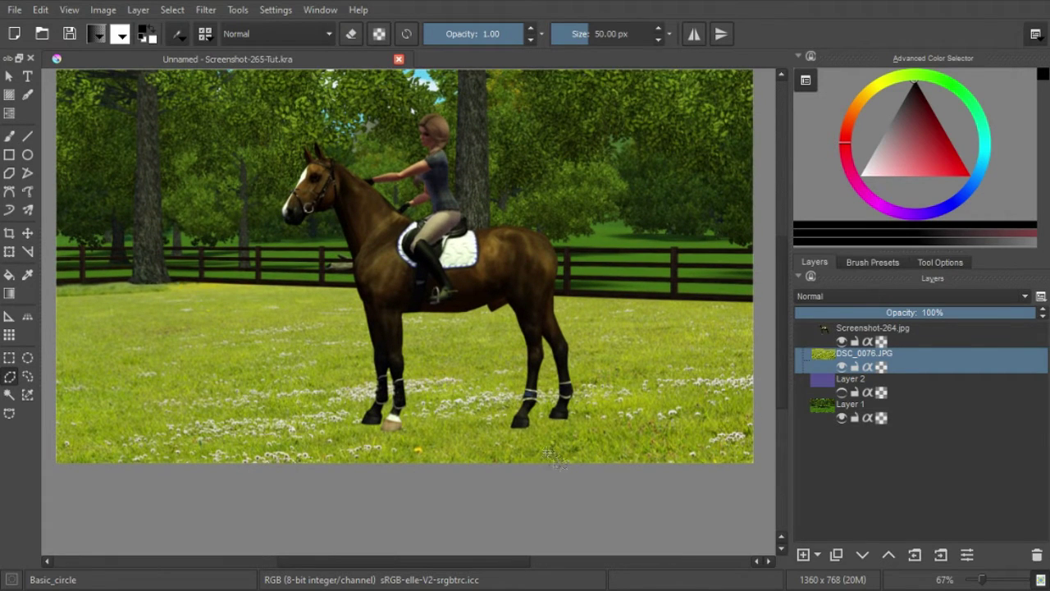
pyautogui.hscroll(-1, 554, 477)
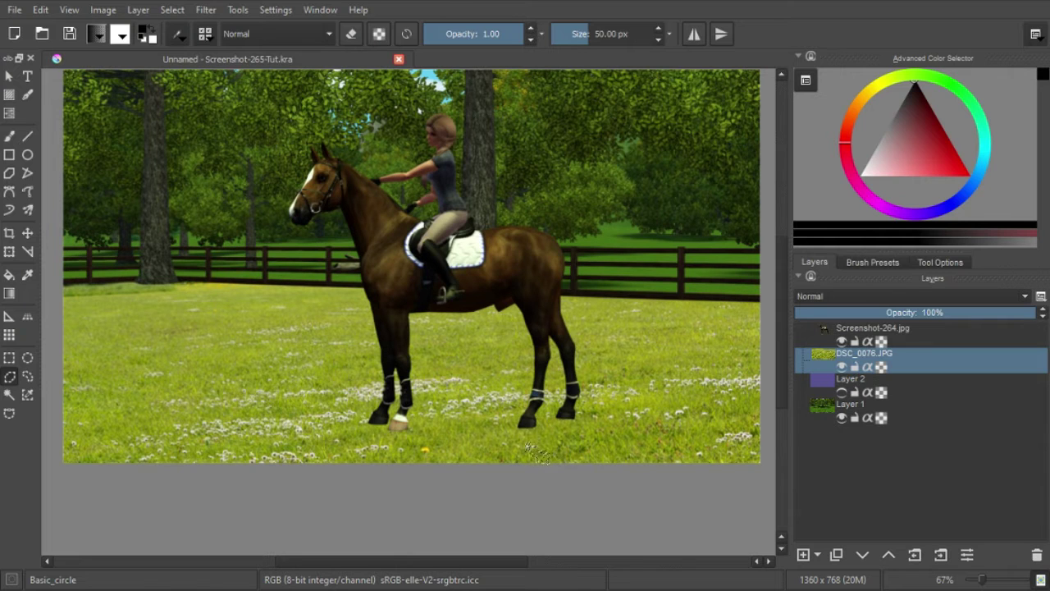
# Step: Switch to the Freehand Brush tool
pyautogui.click(9, 135)
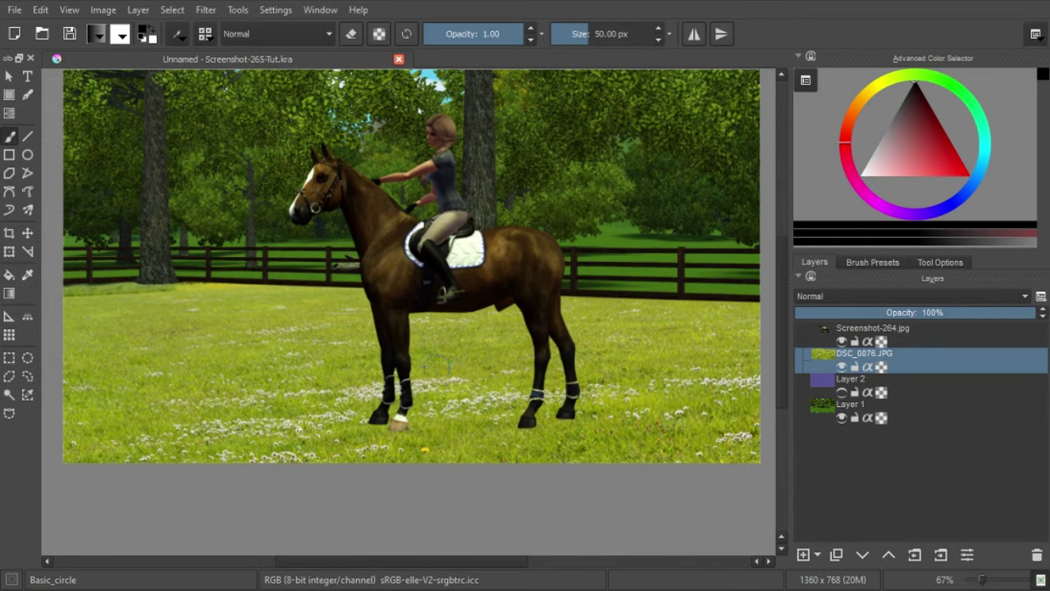
pyautogui.scroll(3, 479, 366)
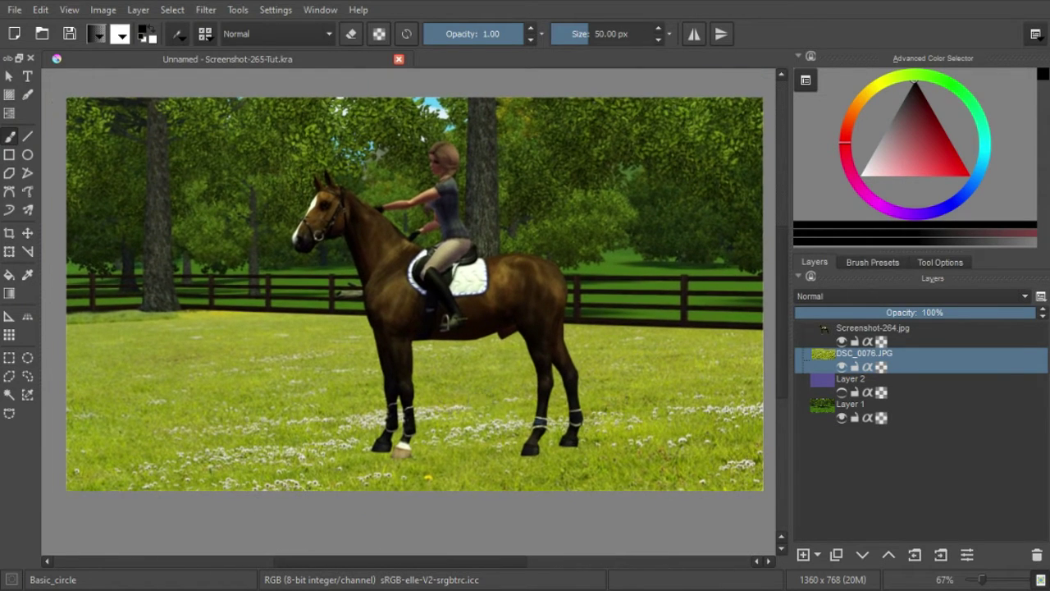
pyautogui.scroll(-1, 472, 427)
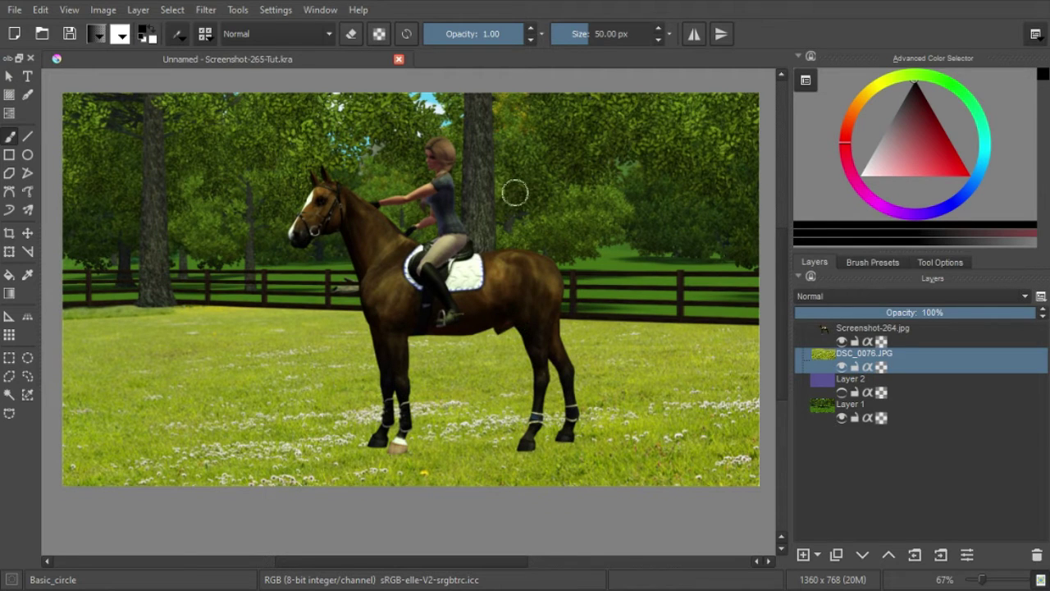
# Step: Bow the DSC_0076.JPG Brightness/Contrast curve with two points to darken shadows and deepen the grass
pyautogui.click(206, 10)
pyautogui.moveTo(238, 44)
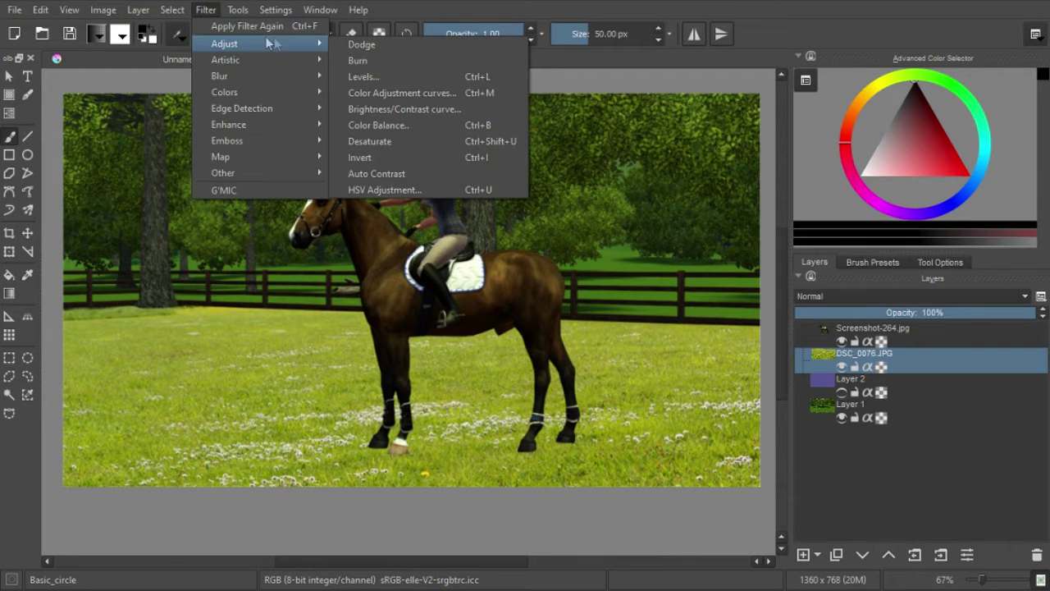
pyautogui.click(435, 115)
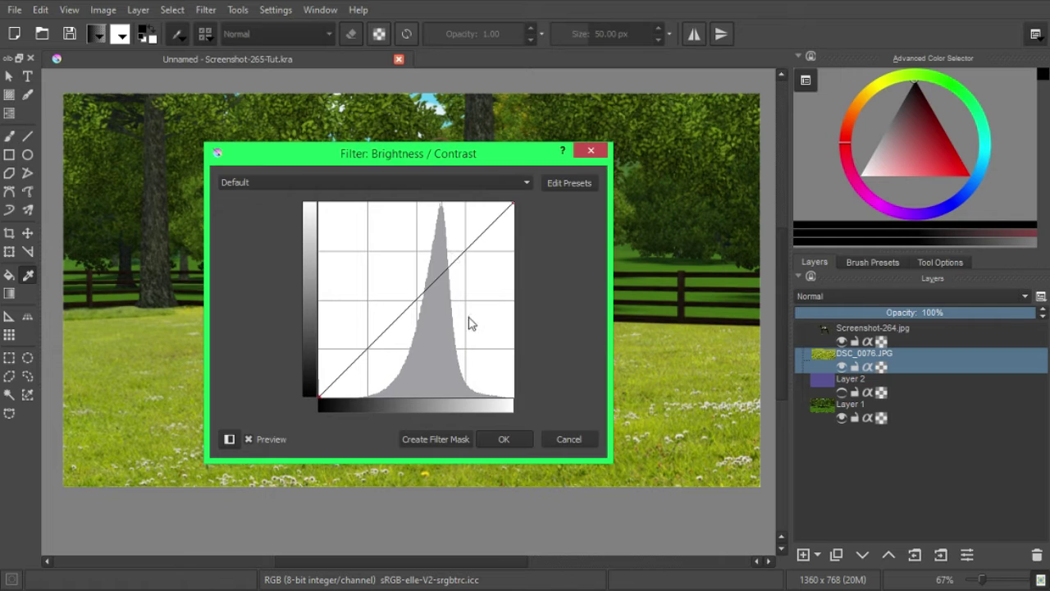
pyautogui.moveTo(436, 161); pyautogui.dragTo(837, 146)
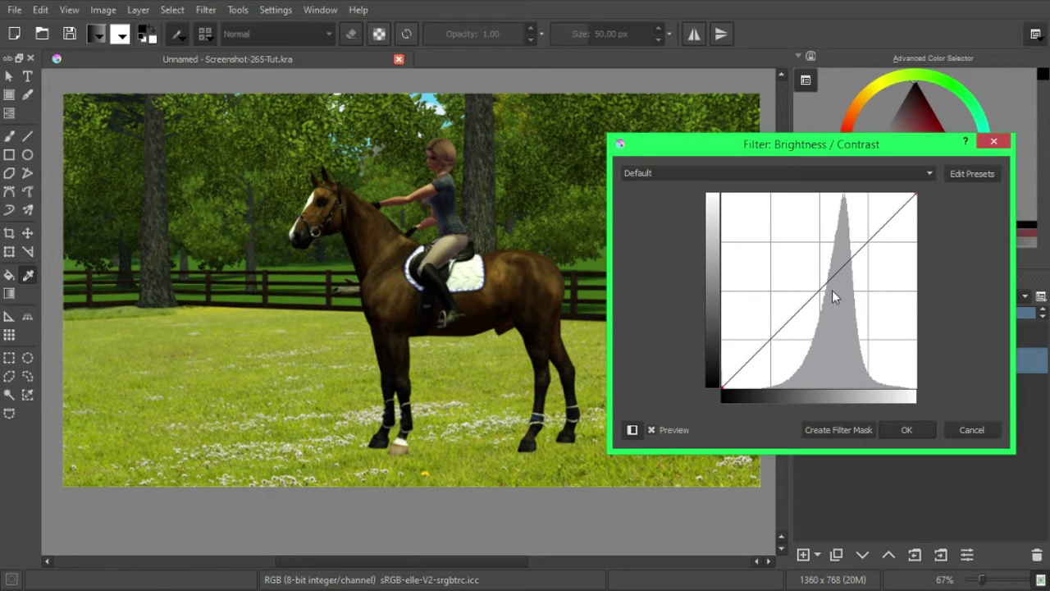
pyautogui.moveTo(838, 273); pyautogui.dragTo(846, 314)
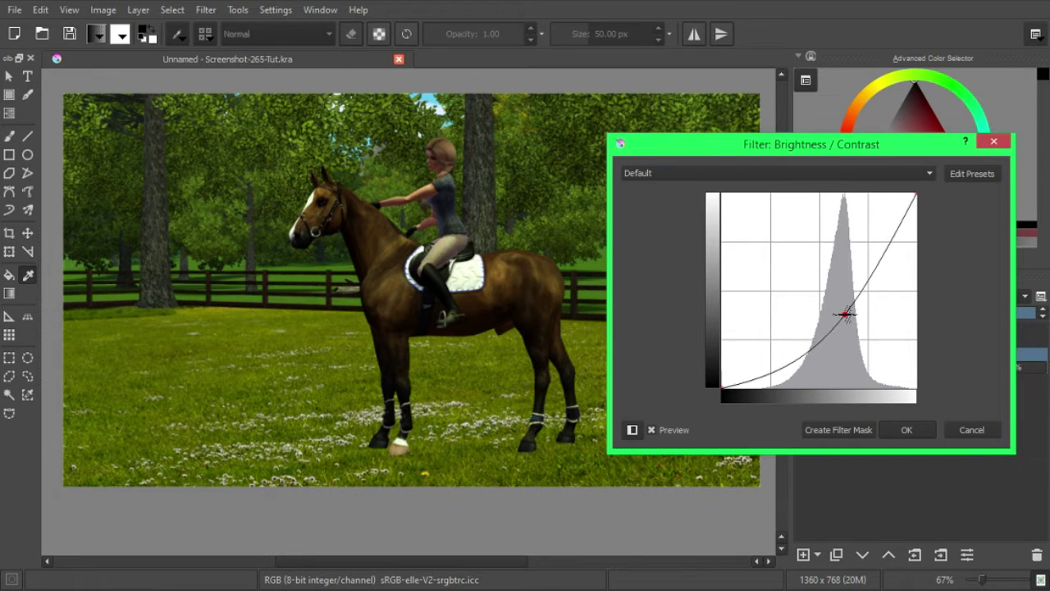
pyautogui.moveTo(780, 367)
pyautogui.mouseDown()
pyautogui.moveTo(782, 356)
pyautogui.moveTo(784, 368)
pyautogui.mouseUp()
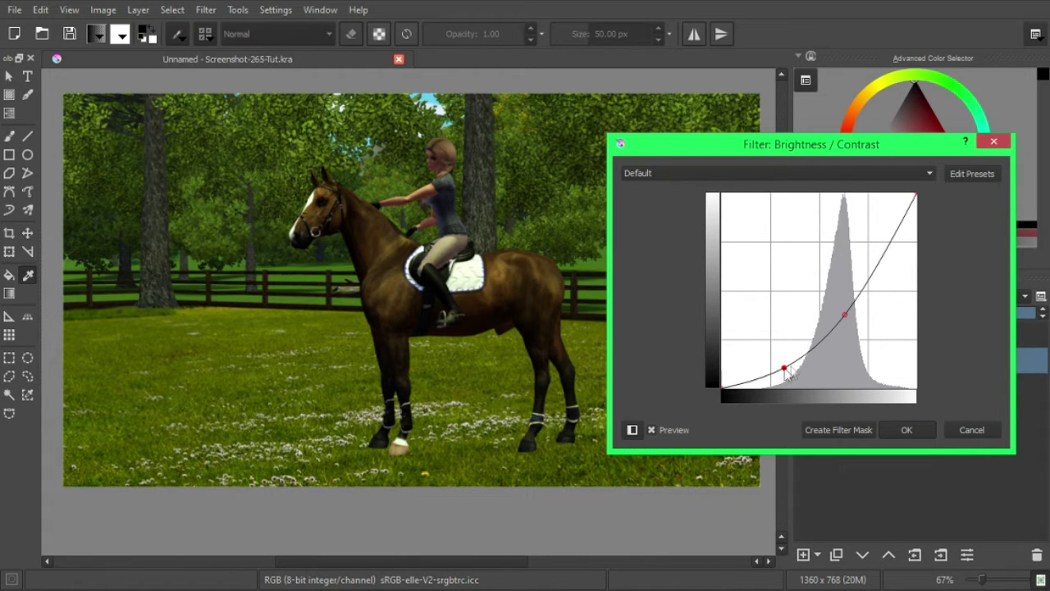
pyautogui.moveTo(845, 315); pyautogui.dragTo(846, 325)
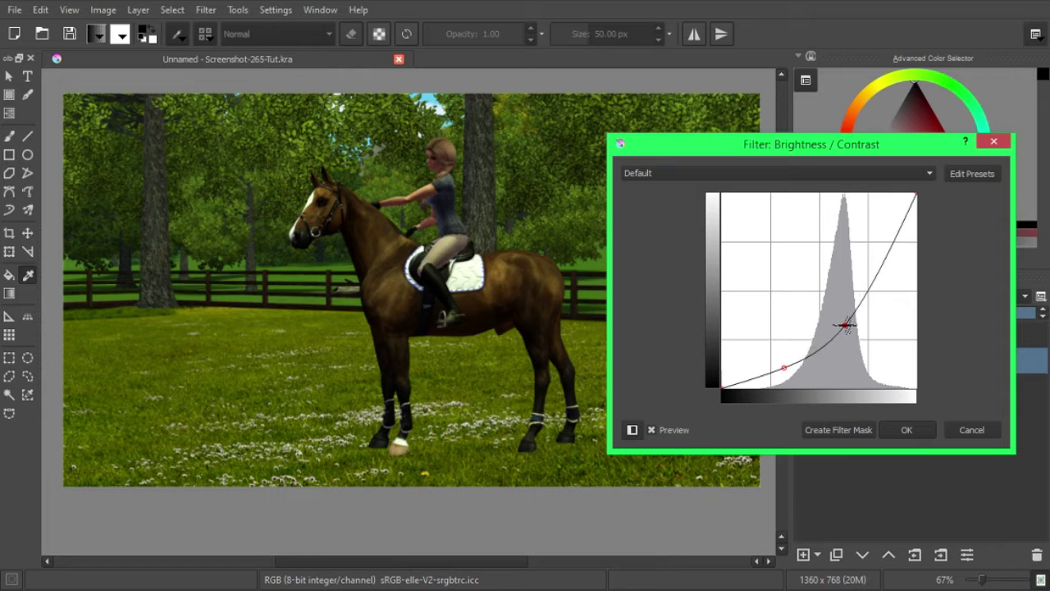
pyautogui.moveTo(847, 326); pyautogui.dragTo(850, 309)
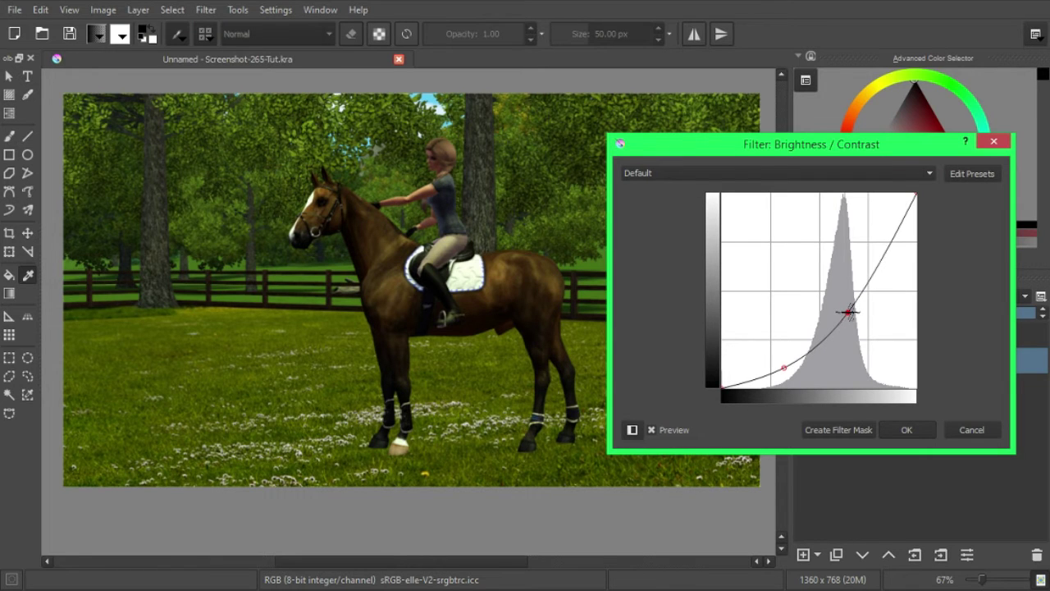
pyautogui.moveTo(850, 309); pyautogui.dragTo(851, 307)
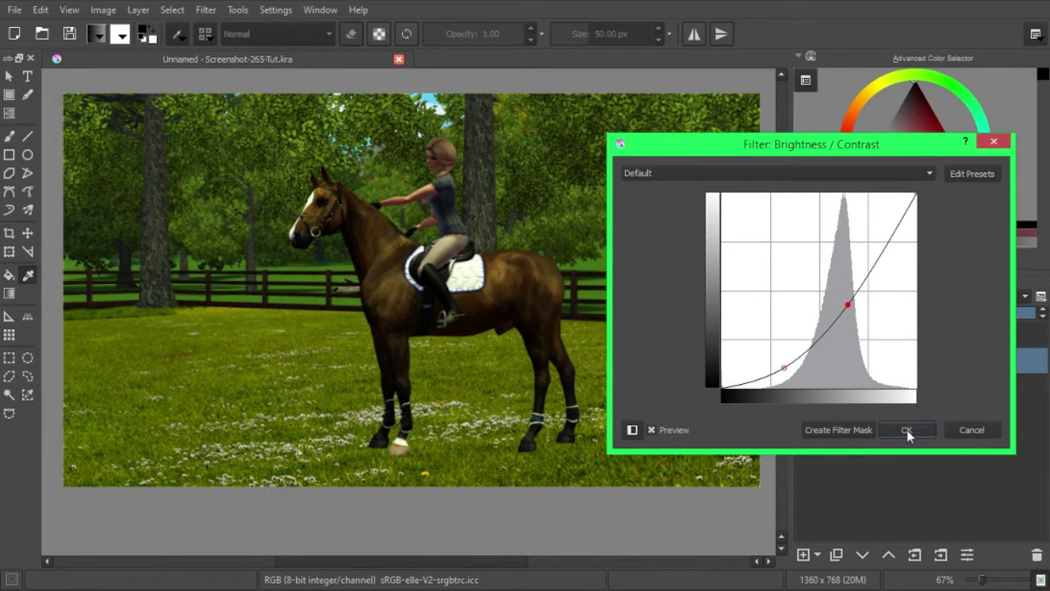
pyautogui.click(907, 430)
pyautogui.moveTo(644, 435); pyautogui.dragTo(624, 343)
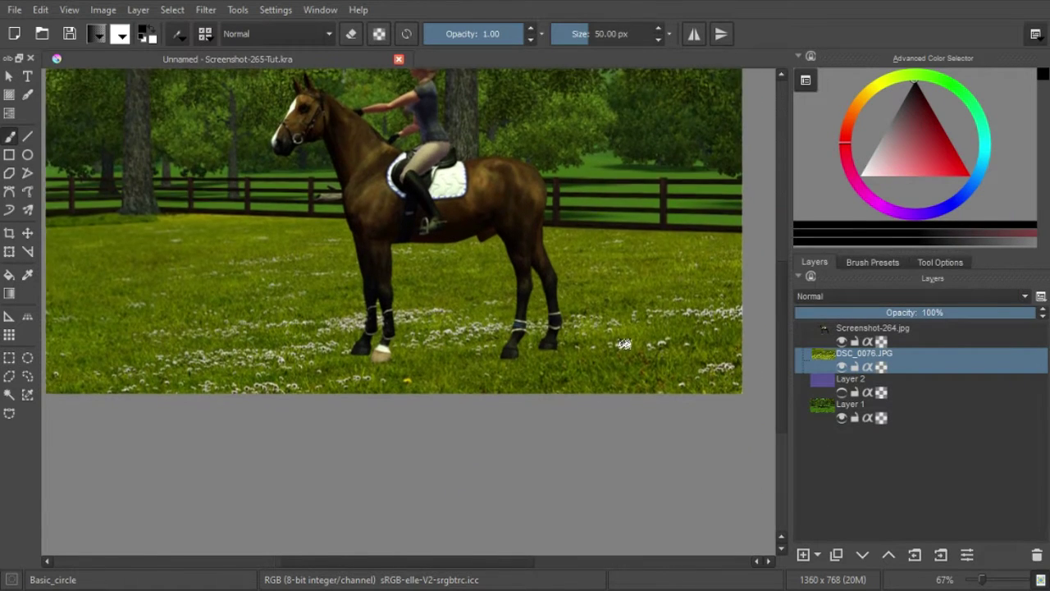
pyautogui.scroll(5, 627, 382)
pyautogui.scroll(-2, 626, 381)
pyautogui.scroll(-2, 628, 398)
pyautogui.scroll(-1, 574, 404)
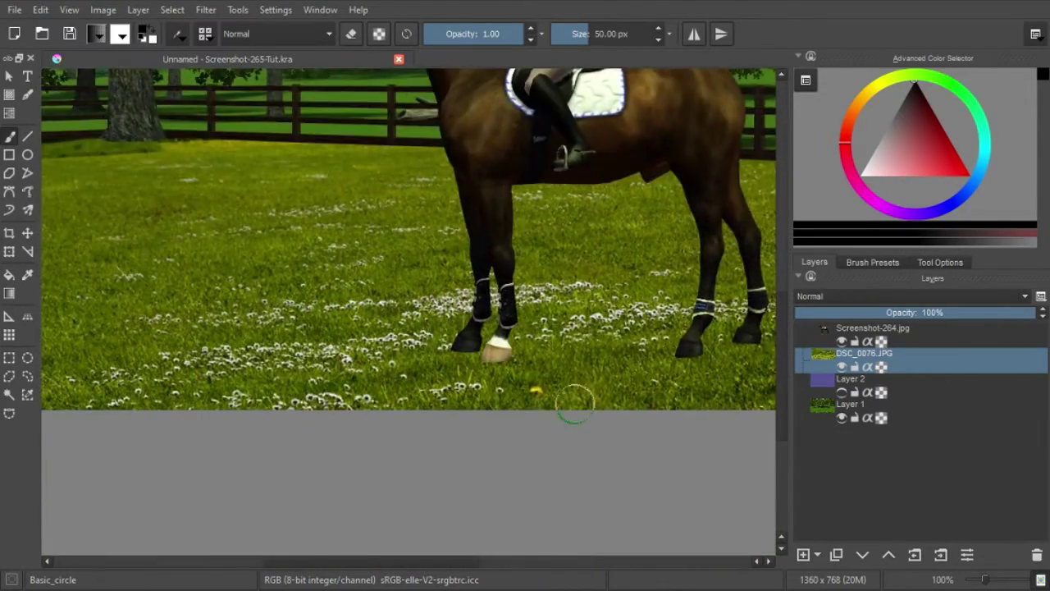
pyautogui.scroll(1, 574, 404)
pyautogui.scroll(1, 578, 406)
pyautogui.scroll(-3, 515, 411)
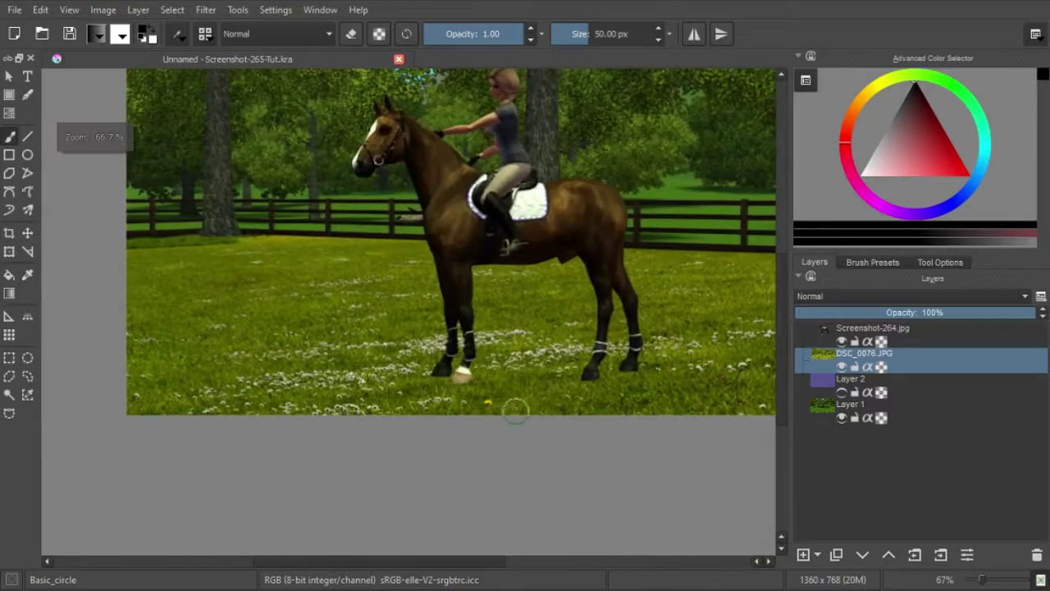
pyautogui.moveTo(516, 410); pyautogui.dragTo(465, 436)
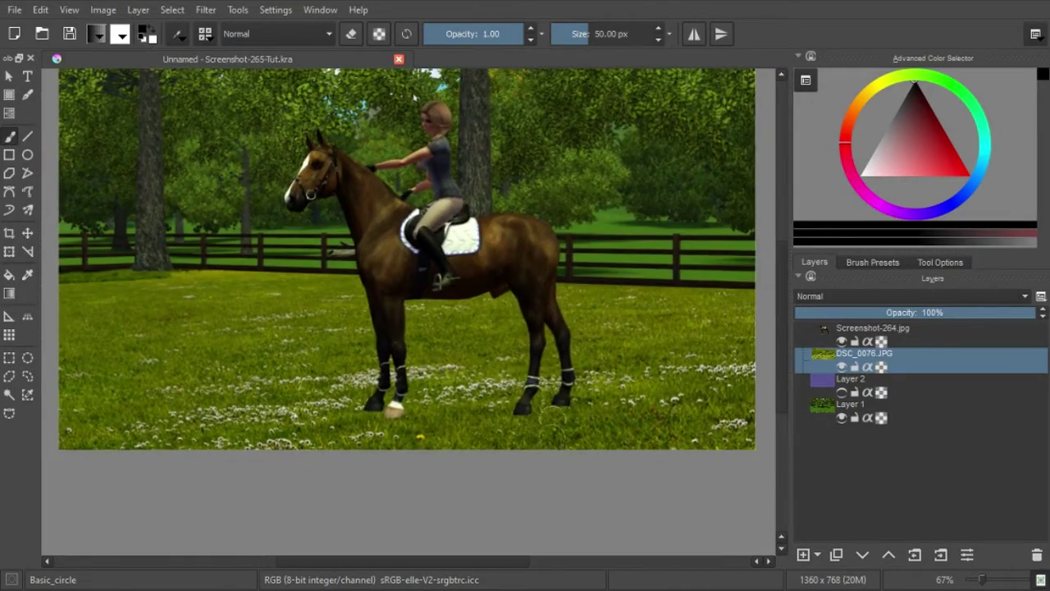
pyautogui.scroll(1, 492, 437)
pyautogui.scroll(2, 599, 457)
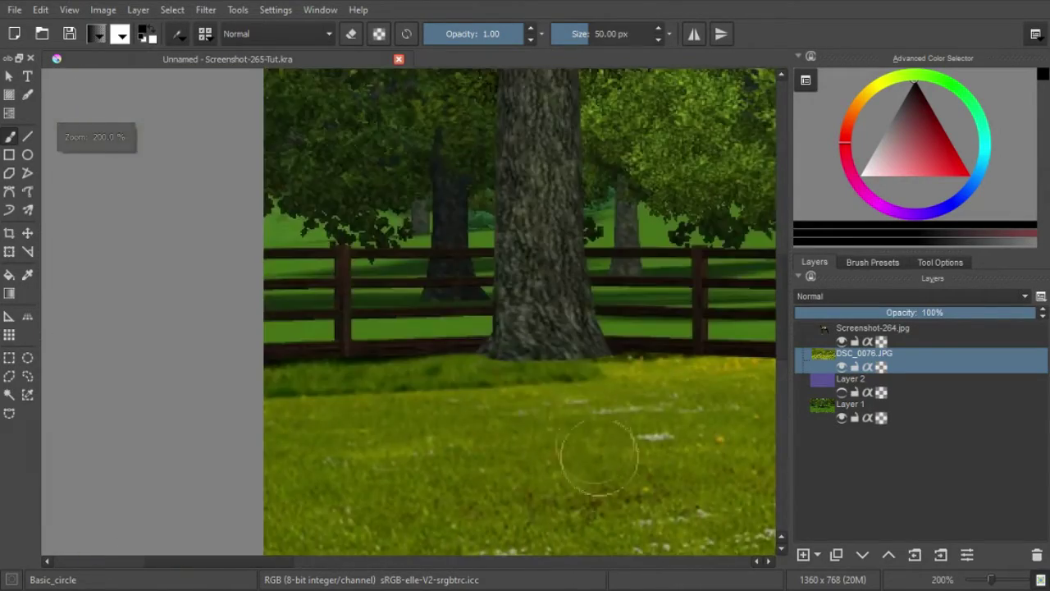
pyautogui.scroll(2, 582, 399)
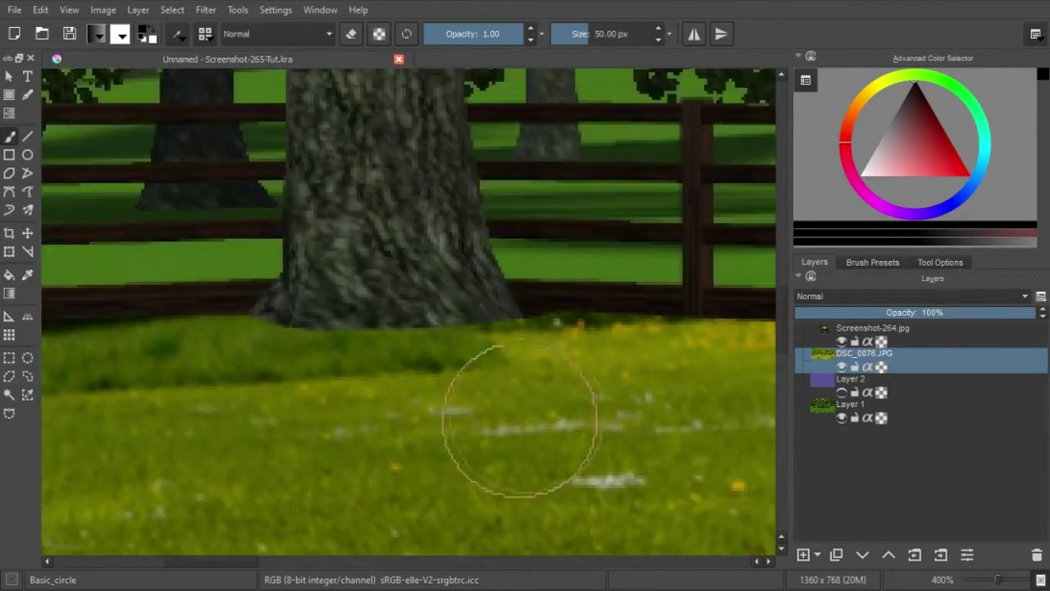
pyautogui.scroll(-2, 520, 420)
pyautogui.moveTo(616, 403); pyautogui.dragTo(521, 407)
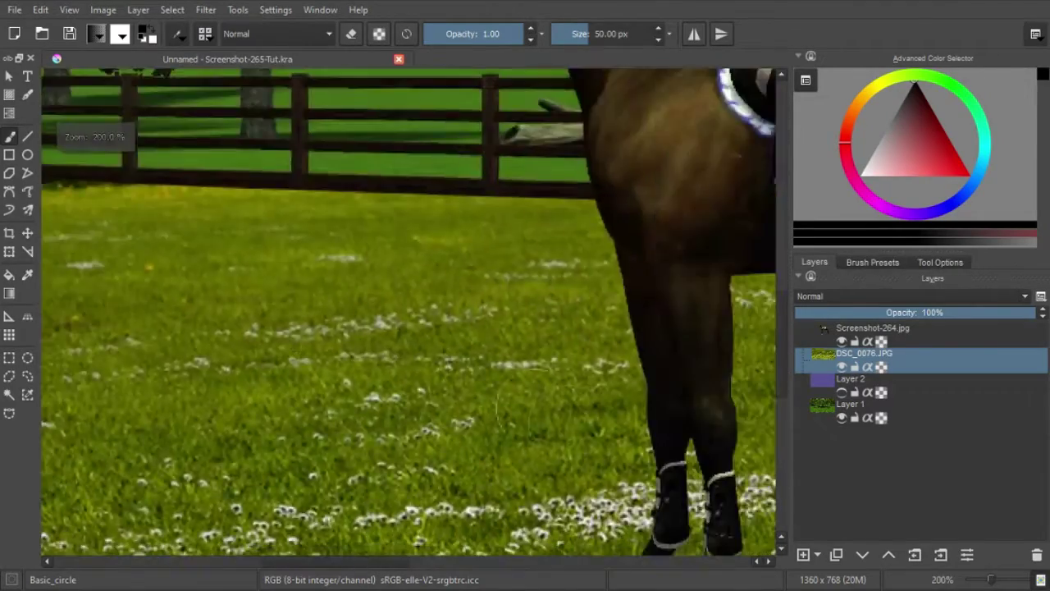
pyautogui.scroll(-2, 541, 408)
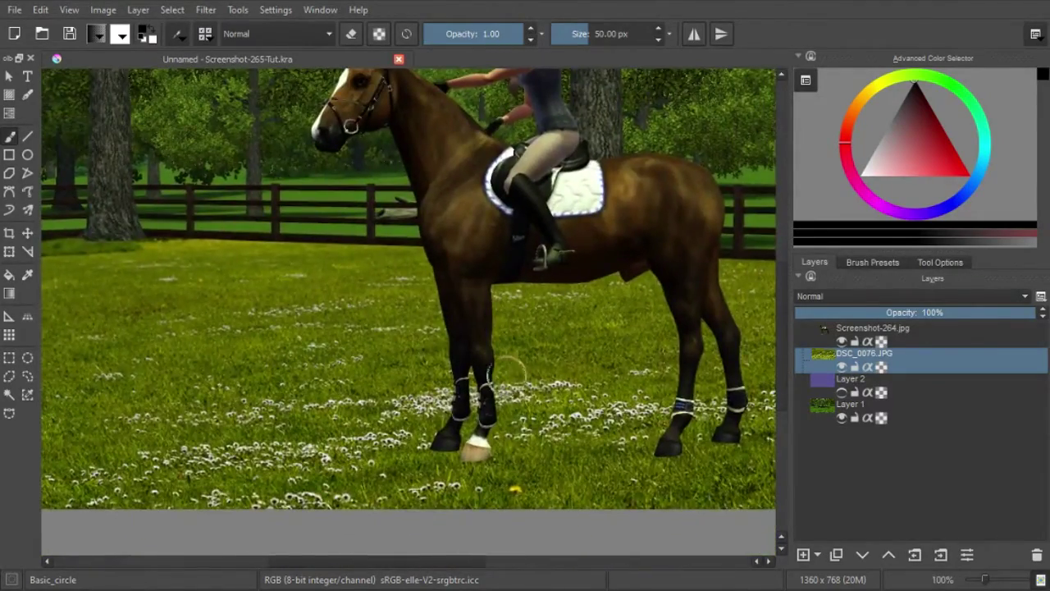
pyautogui.hscroll(-5, 485, 353)
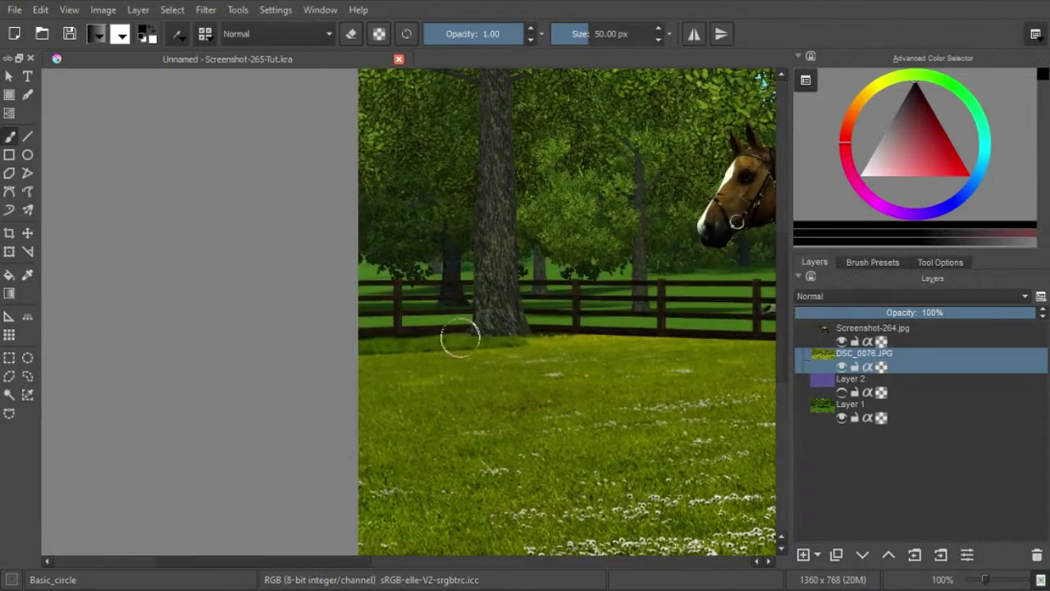
pyautogui.scroll(2, 460, 336)
pyautogui.scroll(1, 445, 356)
pyautogui.scroll(1, 569, 387)
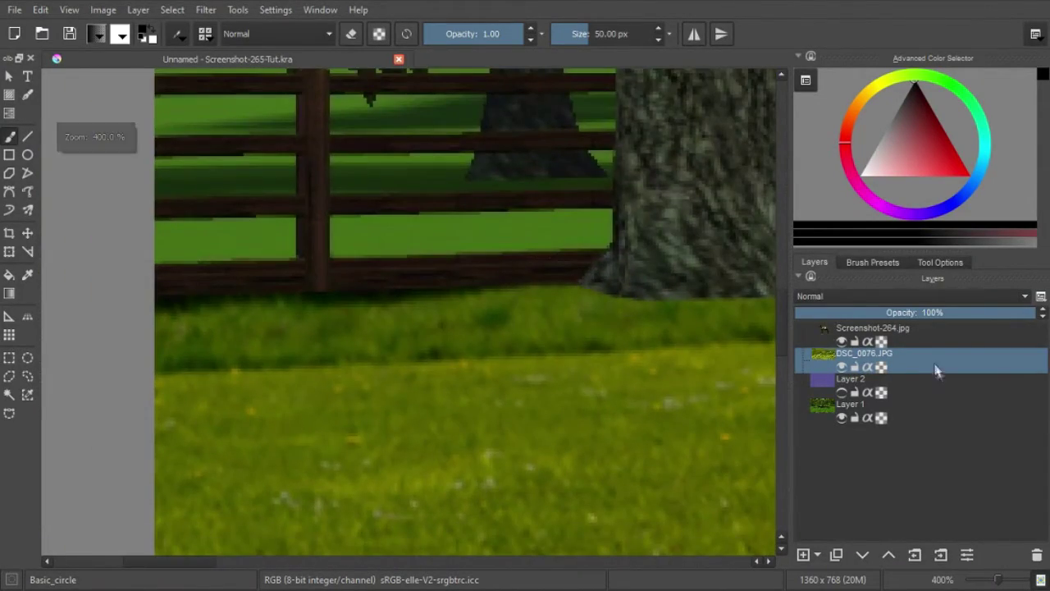
pyautogui.click(922, 392)
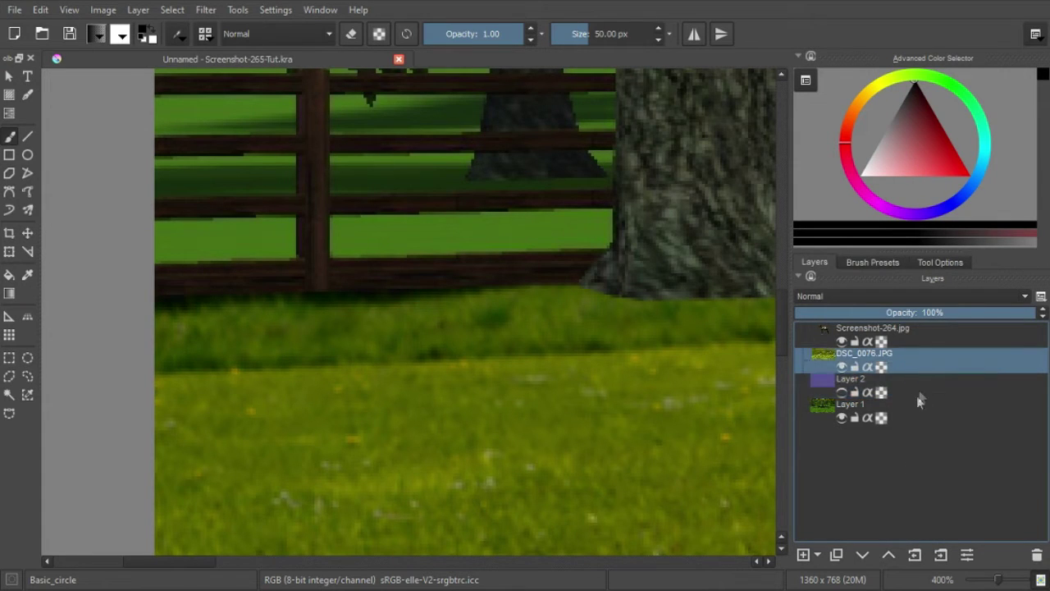
# Step: Add a new empty layer and rename DSC_0076.JPG to 'Grass'
pyautogui.click(803, 555)
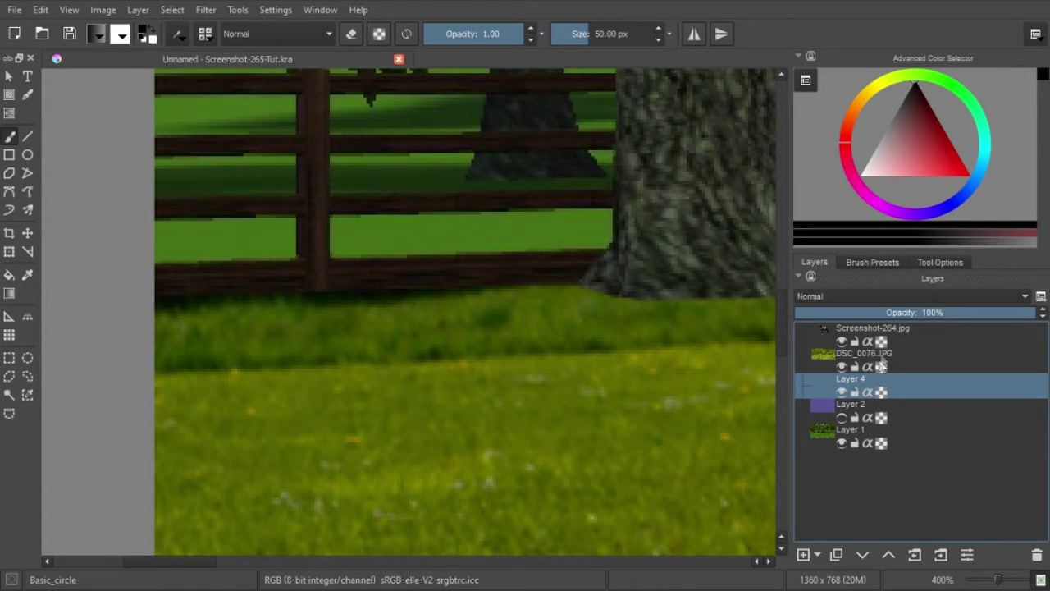
pyautogui.doubleClick(878, 355)
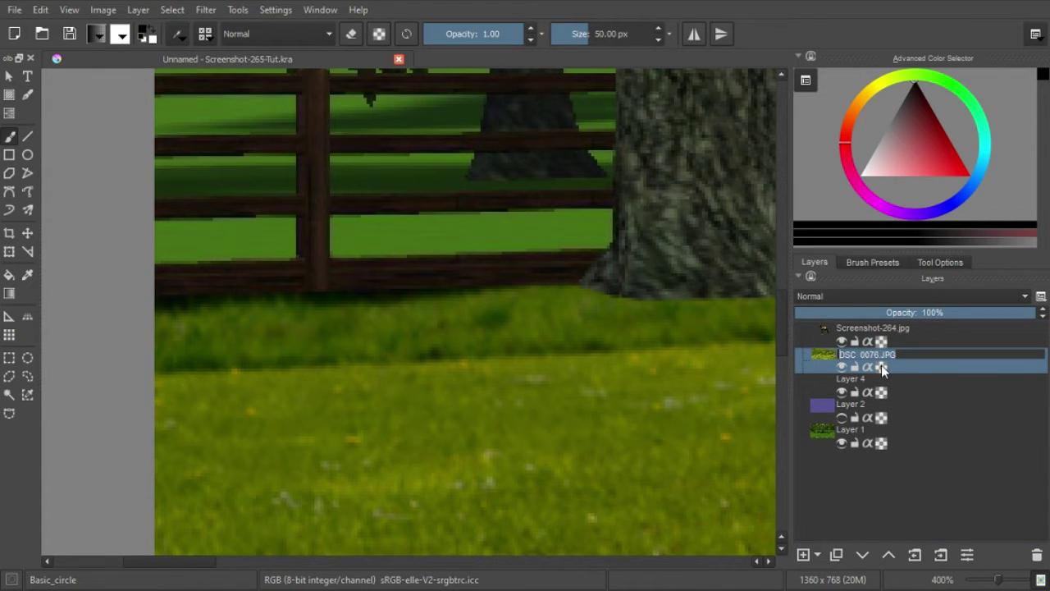
pyautogui.moveTo(884, 362)
pyautogui.write('G')
pyautogui.press('Return')
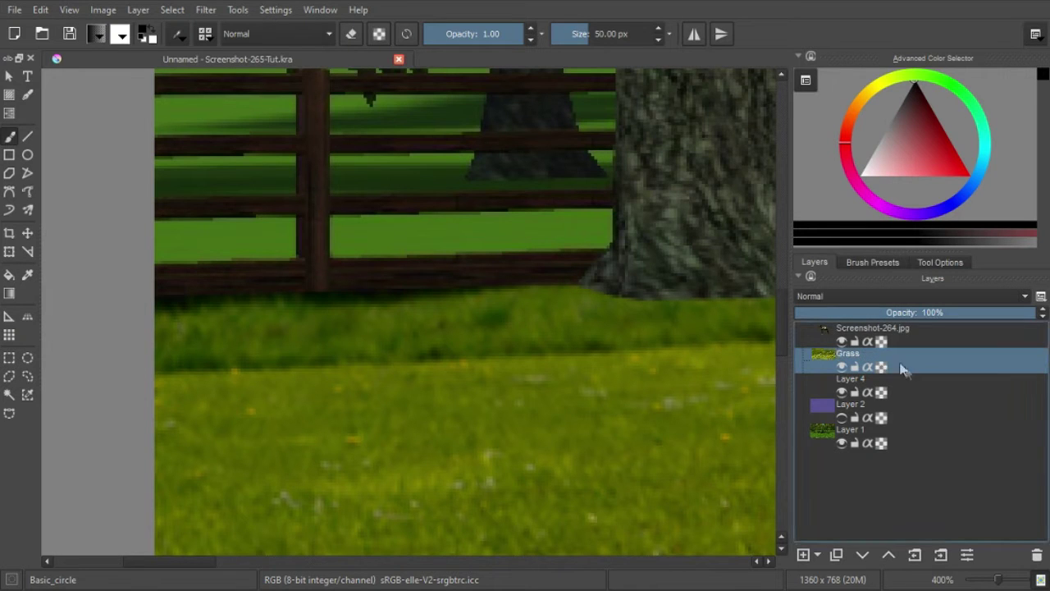
# Step: Rename Layer 4 to 'SmallGrass'
pyautogui.click(907, 384)
pyautogui.doubleClick(869, 380)
pyautogui.write('SmallGrass')
pyautogui.press('Return')
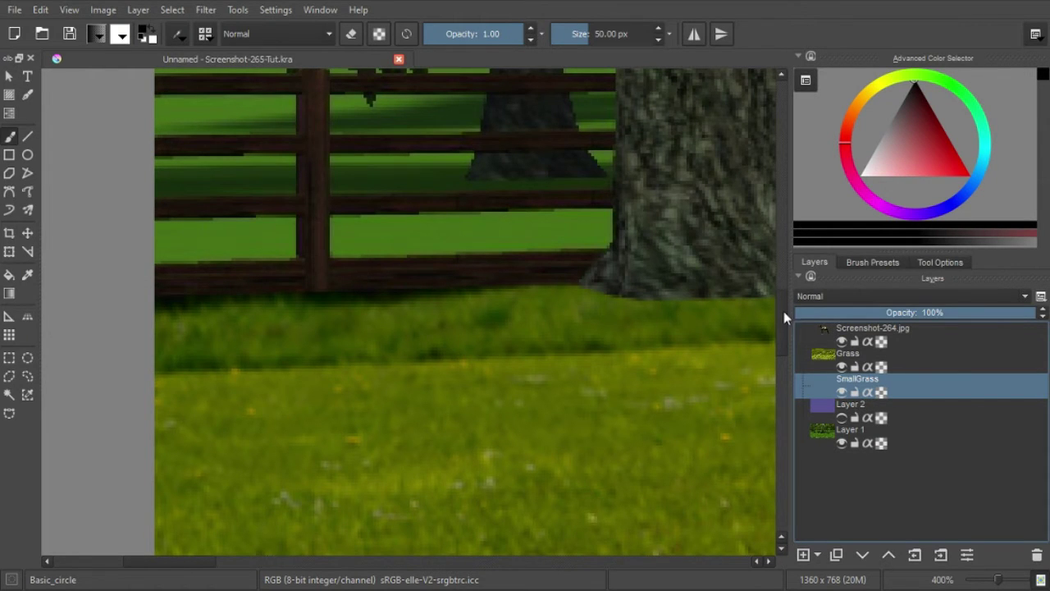
pyautogui.moveTo(784, 312); pyautogui.dragTo(784, 319)
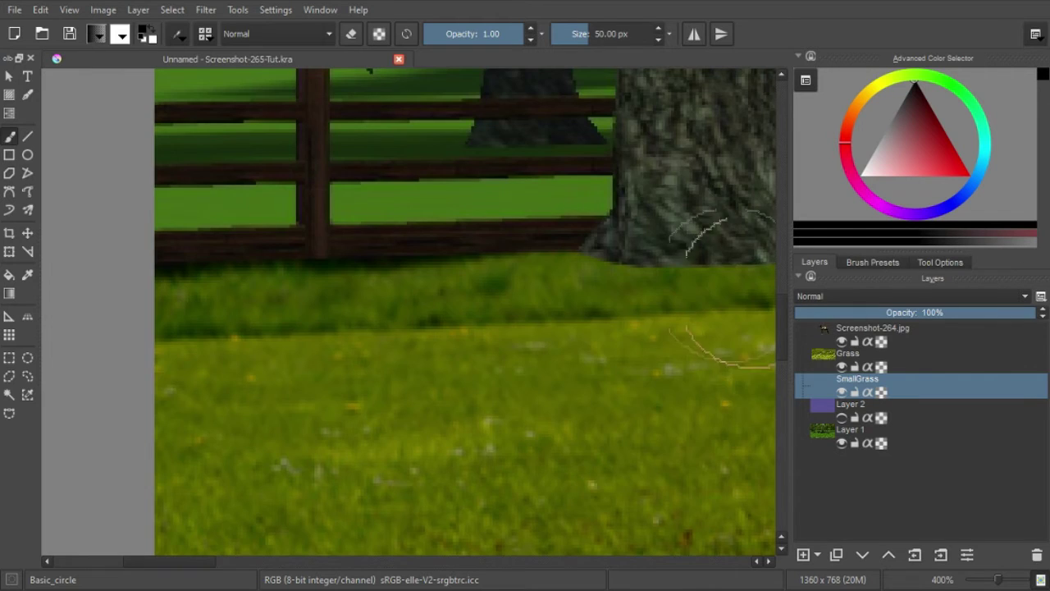
pyautogui.moveTo(669, 379); pyautogui.dragTo(423, 338)
pyautogui.moveTo(574, 382)
pyautogui.mouseDown()
pyautogui.moveTo(449, 352)
pyautogui.moveTo(563, 411)
pyautogui.moveTo(552, 400)
pyautogui.mouseUp()
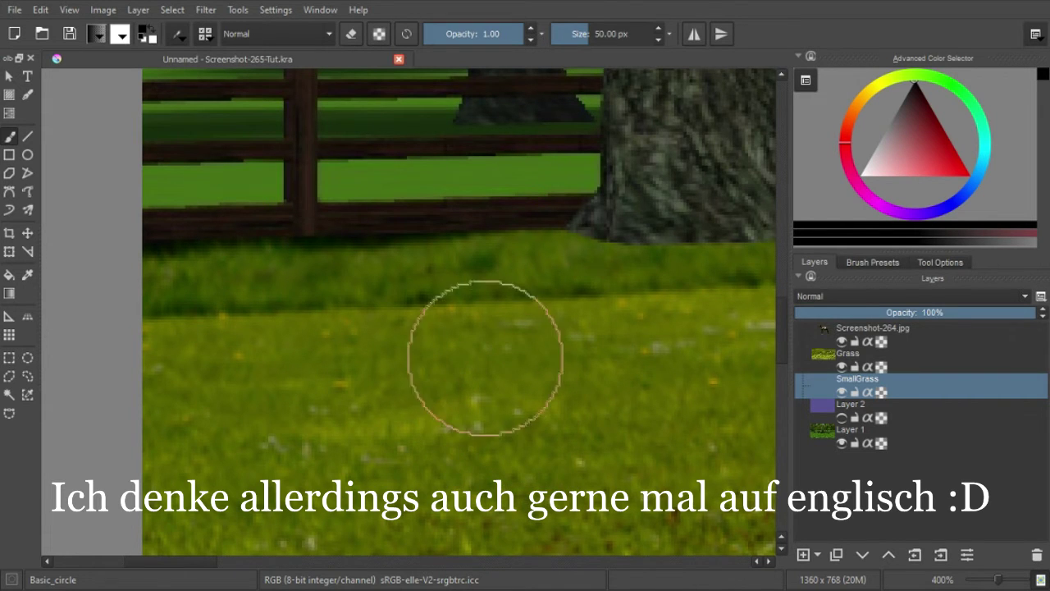
pyautogui.moveTo(473, 378); pyautogui.dragTo(608, 402)
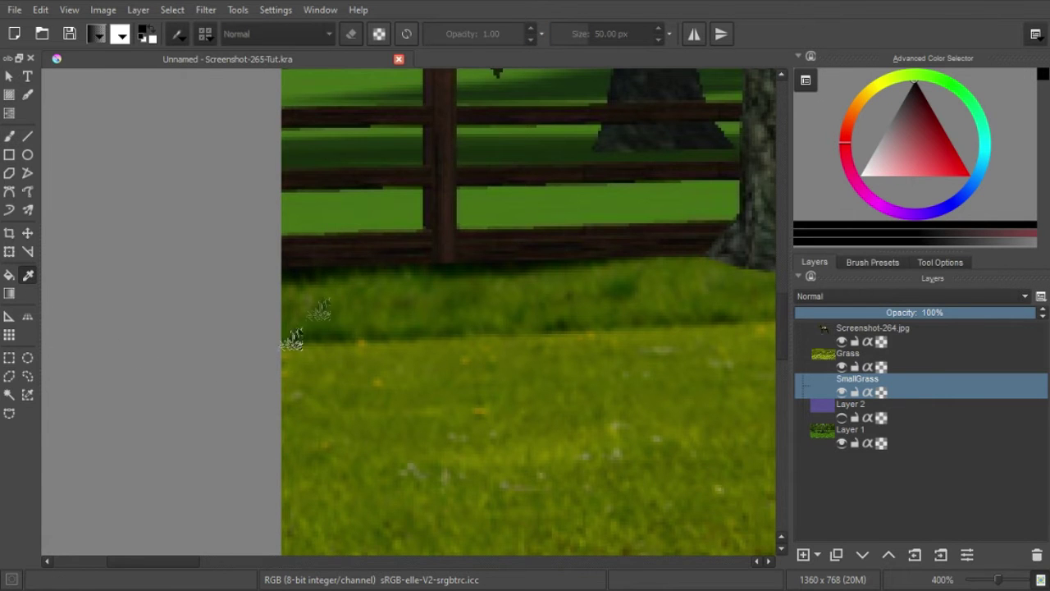
pyautogui.moveTo(410, 364); pyautogui.dragTo(342, 302)
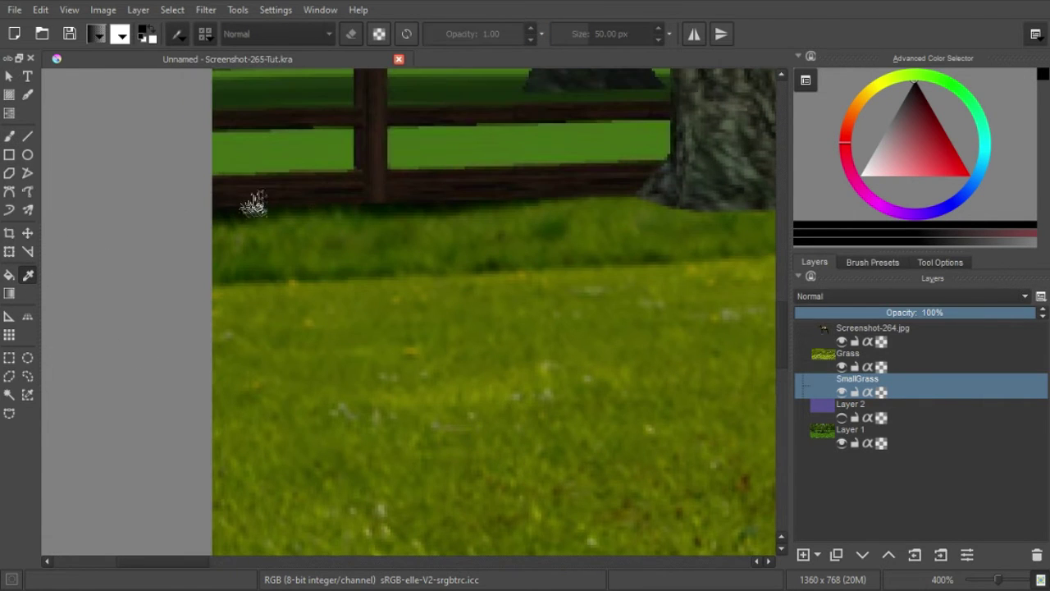
pyautogui.moveTo(258, 206); pyautogui.dragTo(300, 232)
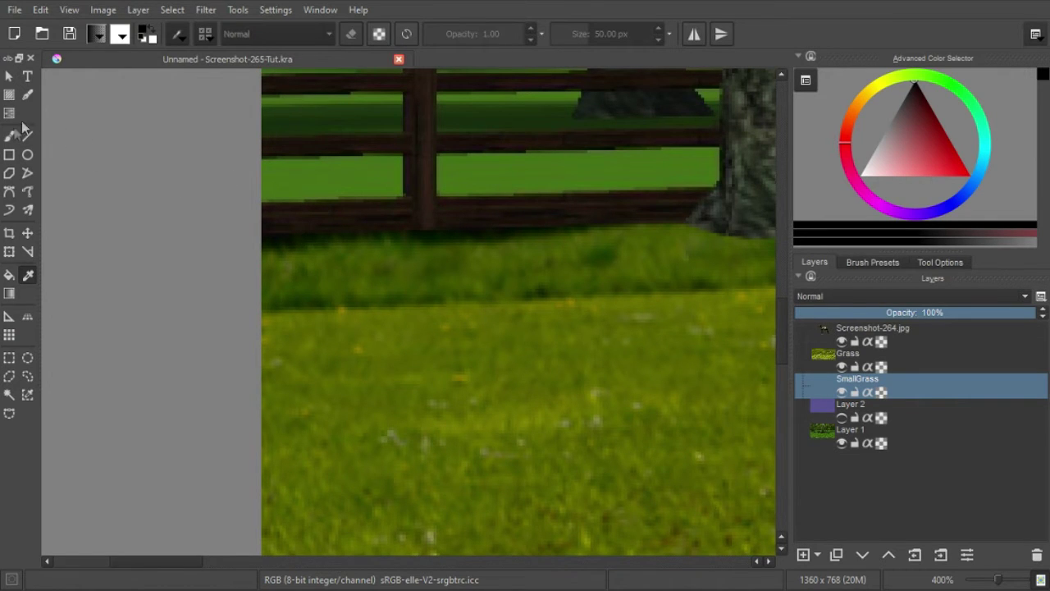
# Step: Choose the Fav Ink_brush_25 preset from the pop-up palette in eraser mode
pyautogui.press('b')
pyautogui.rightClick(412, 206)
pyautogui.click(508, 298)
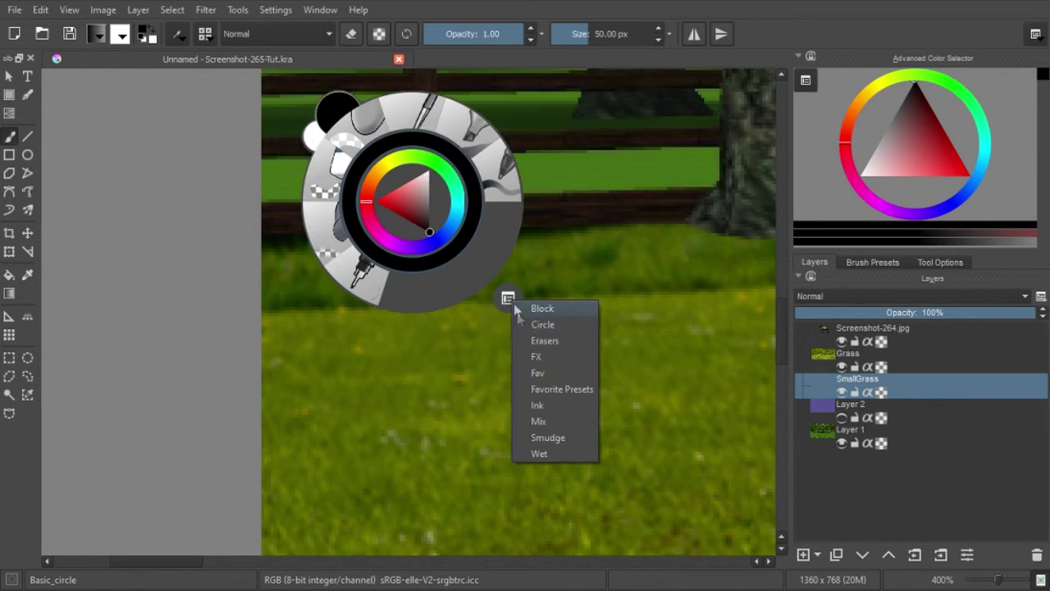
pyautogui.click(562, 374)
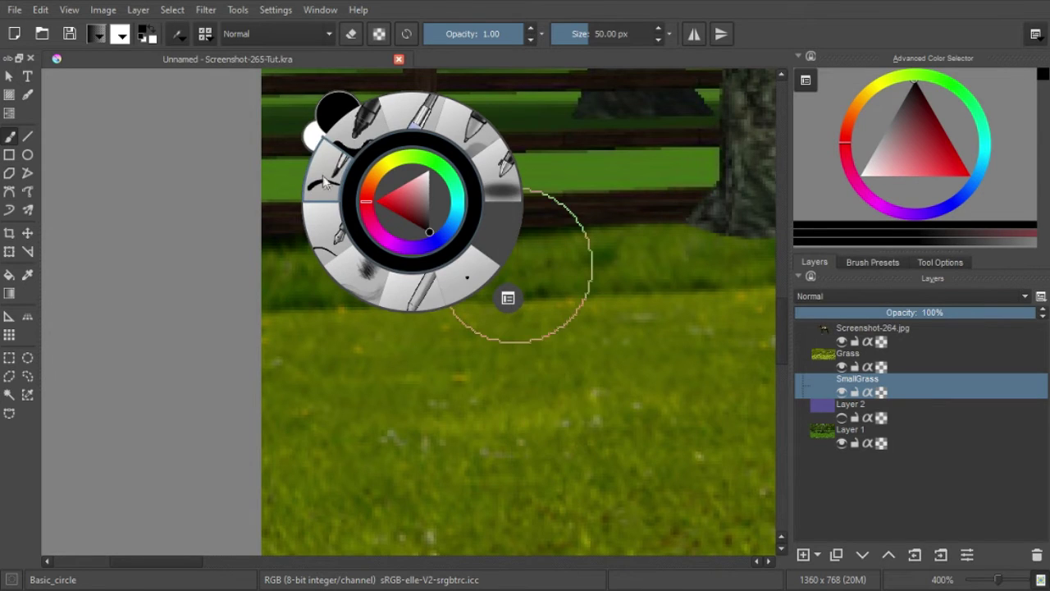
pyautogui.click(490, 140)
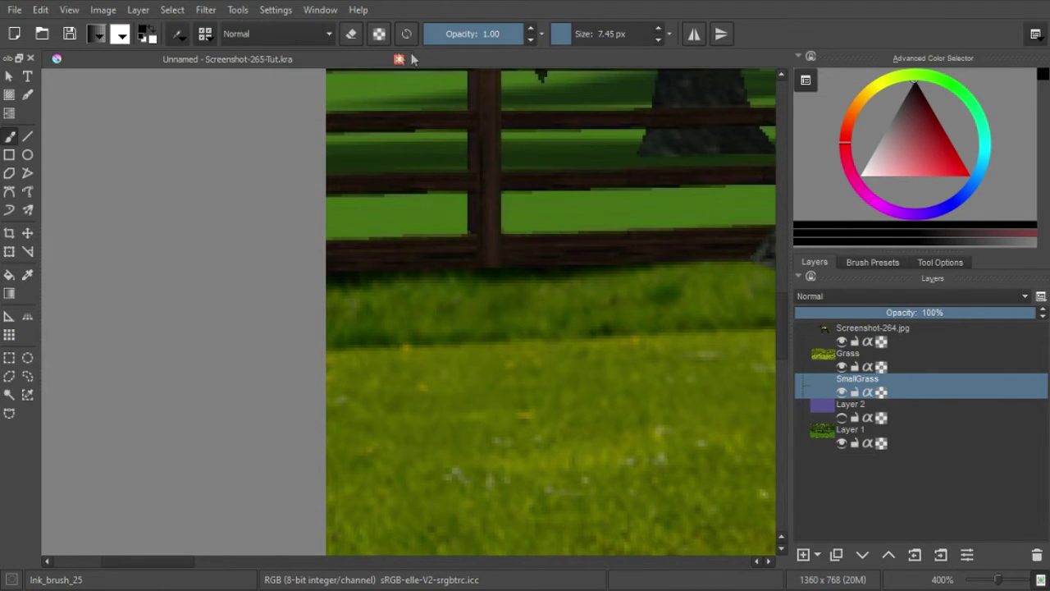
pyautogui.click(351, 34)
pyautogui.scroll(-2, 458, 305)
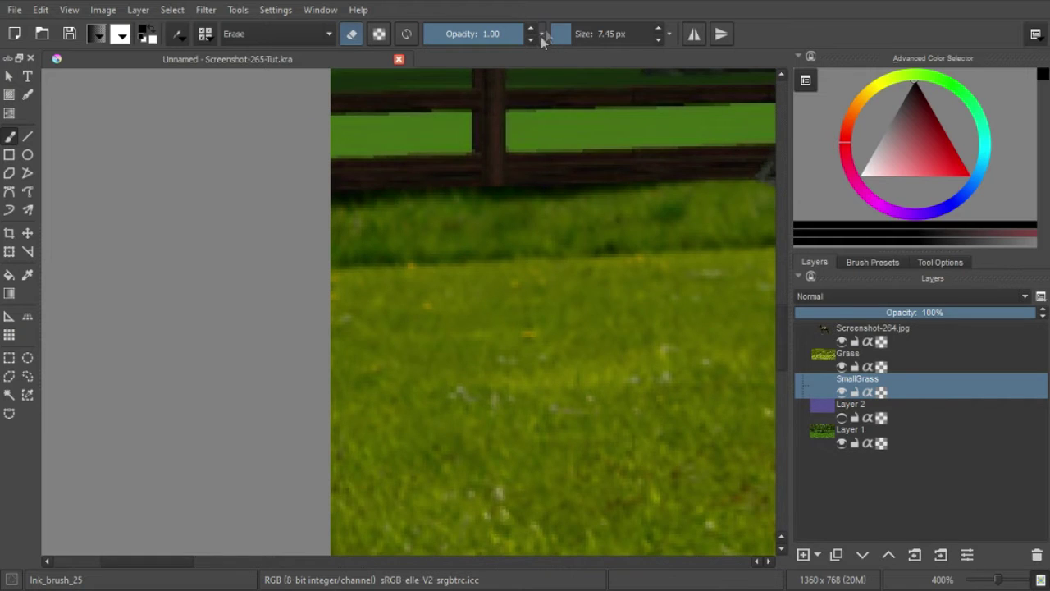
pyautogui.scroll(1, 458, 169)
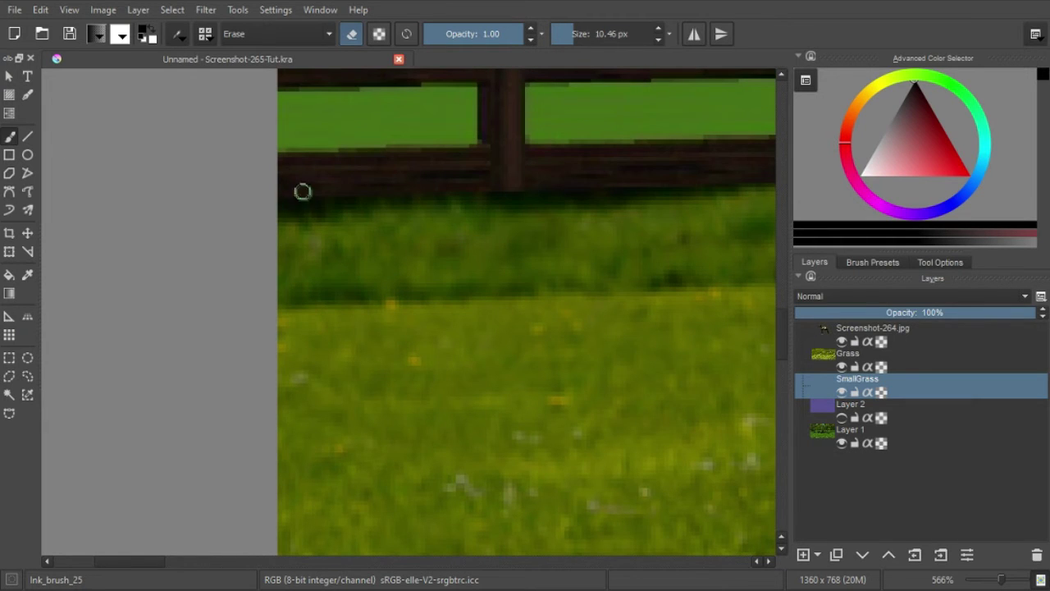
# Step: Erase the Grass layer's photo grass along the fence's lower edge near the tree
pyautogui.click(890, 361)
pyautogui.moveTo(289, 199)
pyautogui.mouseDown()
pyautogui.moveTo(466, 182)
pyautogui.moveTo(600, 209)
pyautogui.moveTo(644, 191)
pyautogui.moveTo(412, 169)
pyautogui.mouseUp()
pyautogui.moveTo(378, 202)
pyautogui.mouseDown()
pyautogui.moveTo(433, 208)
pyautogui.moveTo(547, 192)
pyautogui.moveTo(612, 205)
pyautogui.moveTo(481, 206)
pyautogui.moveTo(515, 188)
pyautogui.mouseUp()
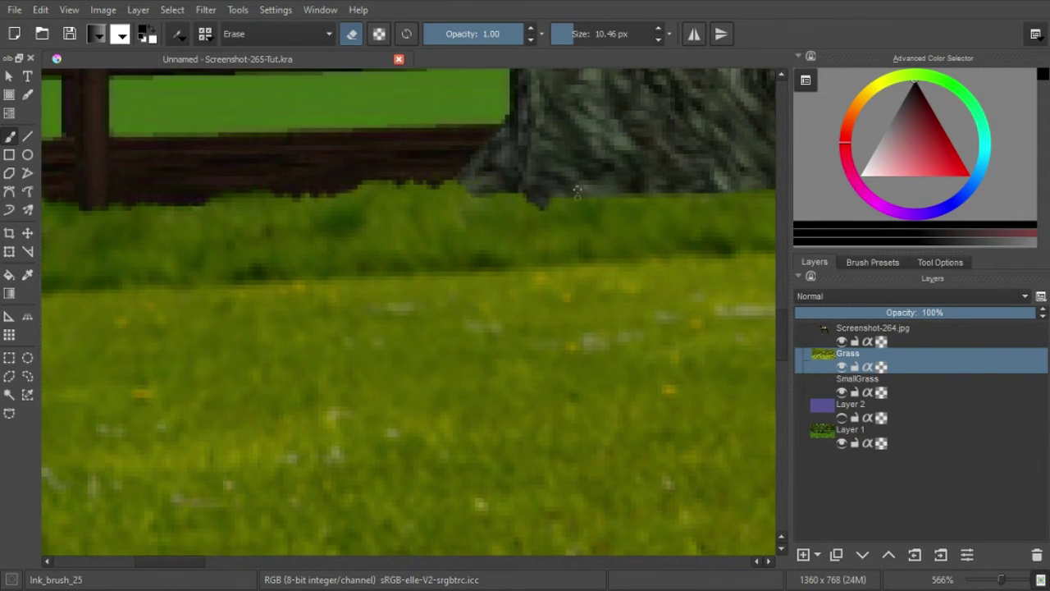
# Step: Zoom in and erase Grass-layer grass overlapping the tree base
pyautogui.scroll(-2, 599, 287)
pyautogui.scroll(-2, 556, 328)
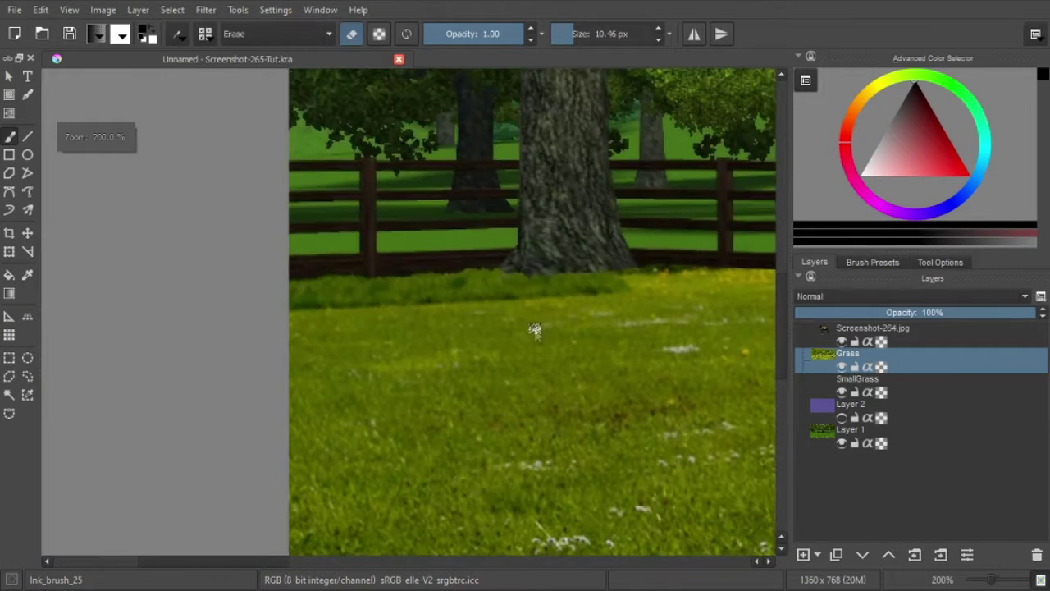
pyautogui.moveTo(563, 353); pyautogui.dragTo(562, 335)
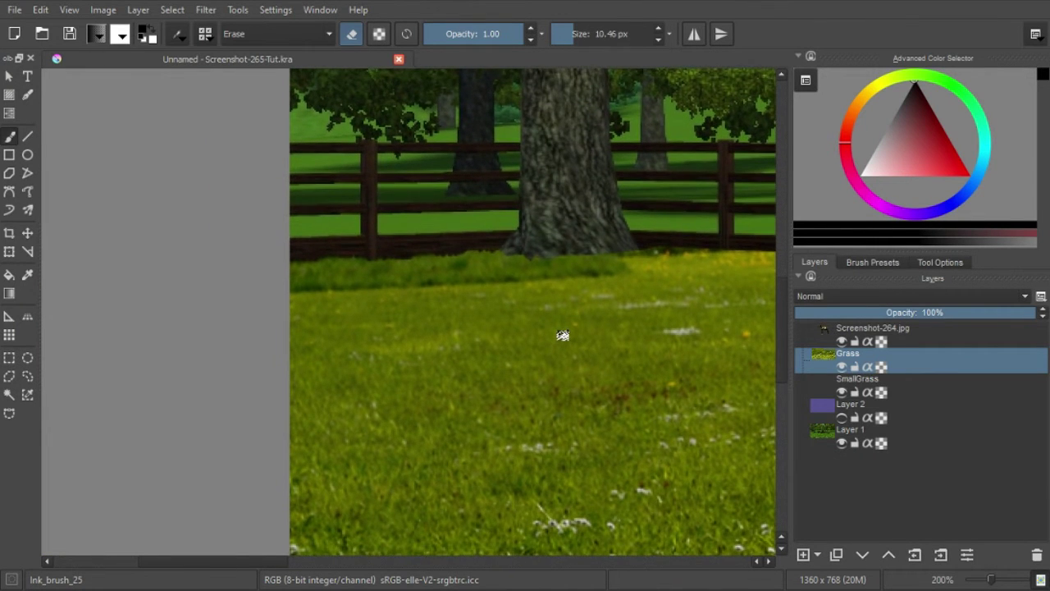
pyautogui.scroll(2, 553, 237)
pyautogui.scroll(2, 468, 252)
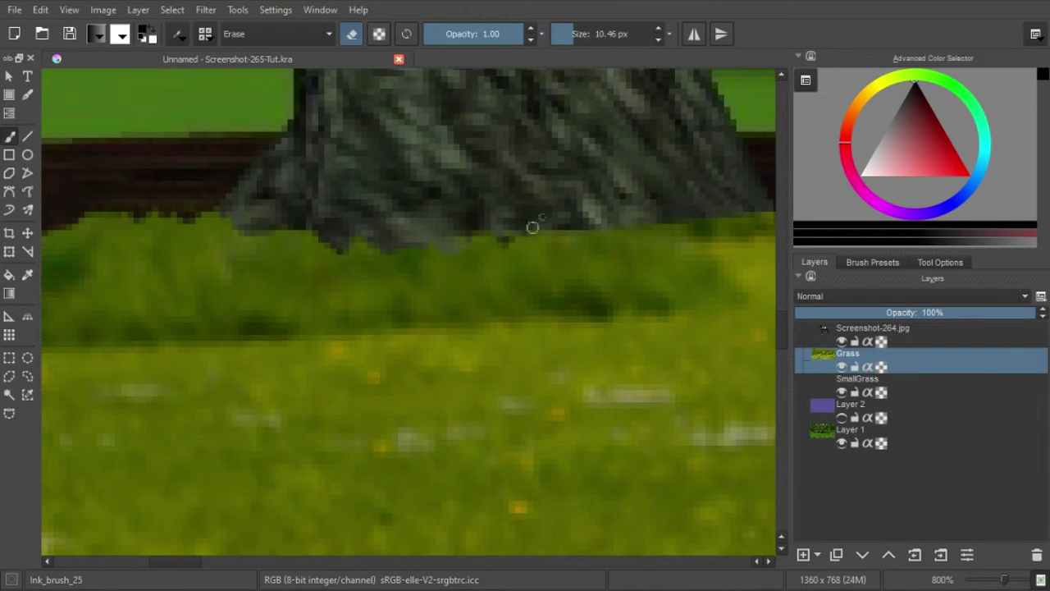
pyautogui.moveTo(625, 236); pyautogui.dragTo(680, 232)
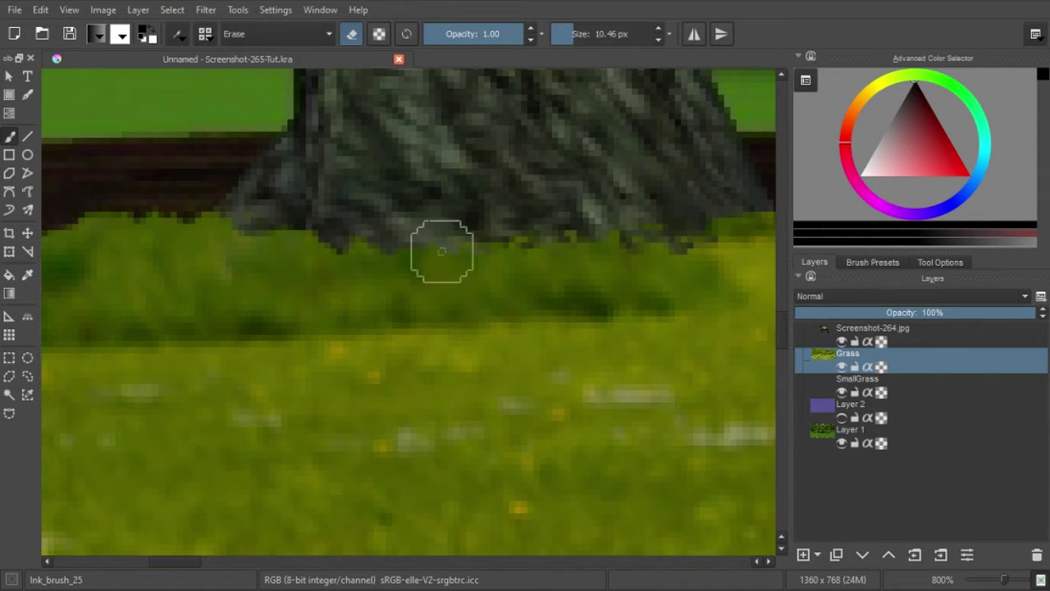
# Step: Erase grass overlapping the fence bottom toward the left edge, then zoom out to check
pyautogui.moveTo(445, 251); pyautogui.dragTo(593, 216)
pyautogui.moveTo(531, 238); pyautogui.dragTo(652, 211)
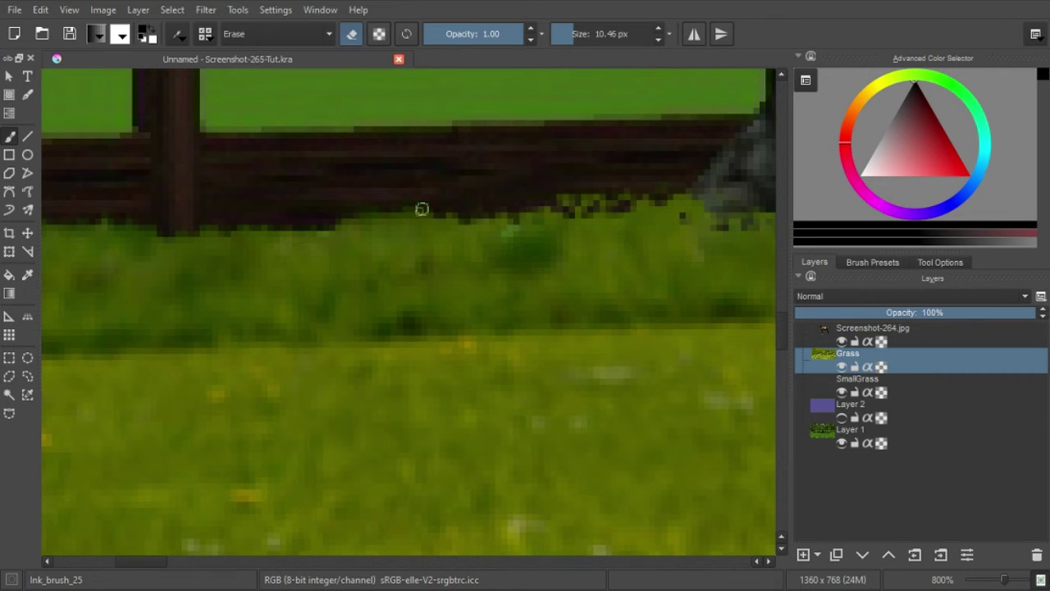
pyautogui.moveTo(410, 227); pyautogui.dragTo(556, 227)
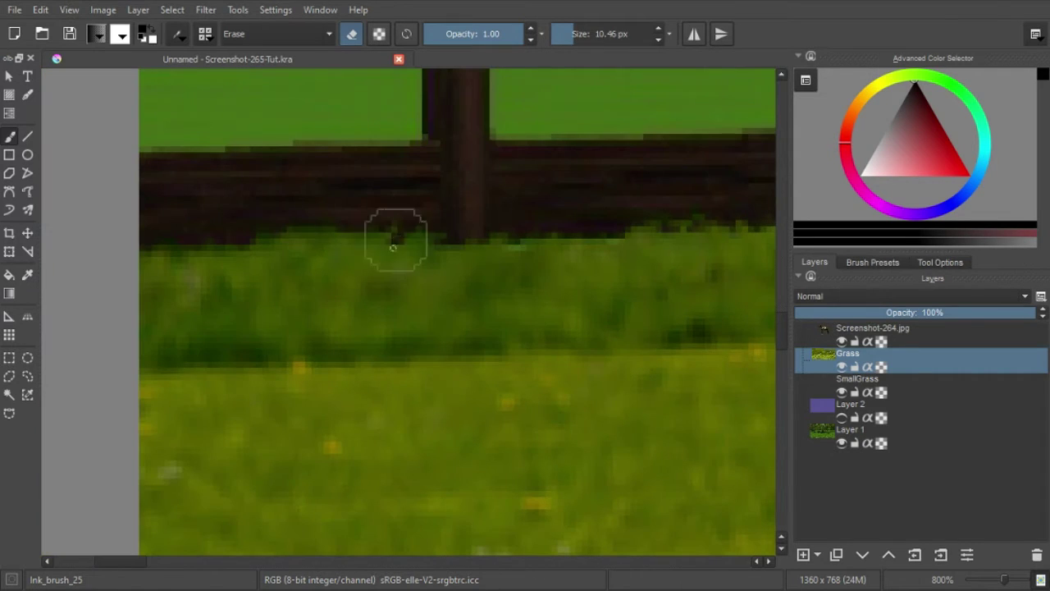
pyautogui.moveTo(346, 237); pyautogui.dragTo(246, 249)
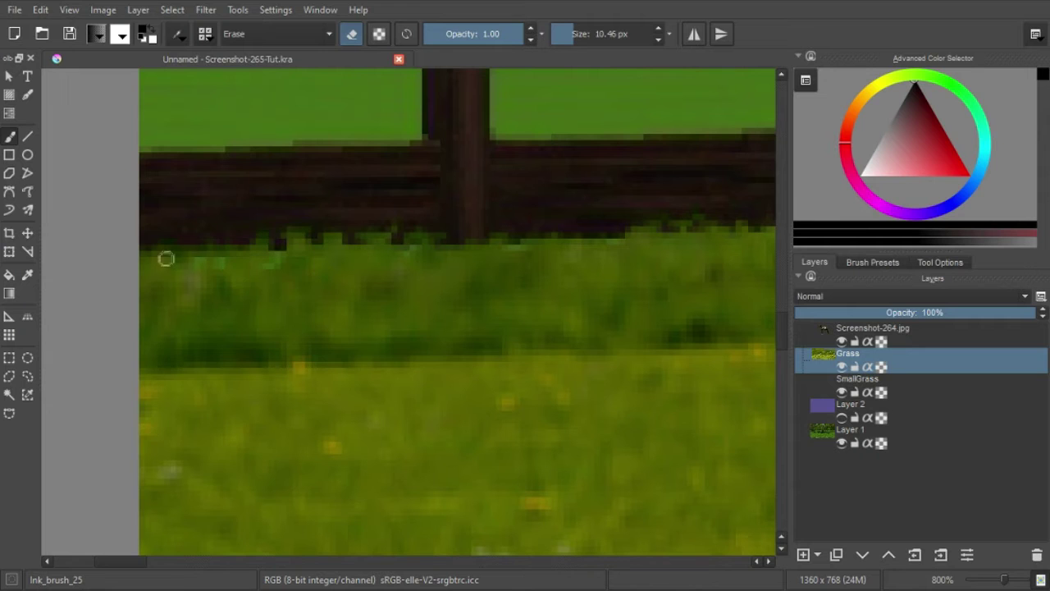
pyautogui.scroll(-2, 406, 312)
pyautogui.scroll(-2, 389, 359)
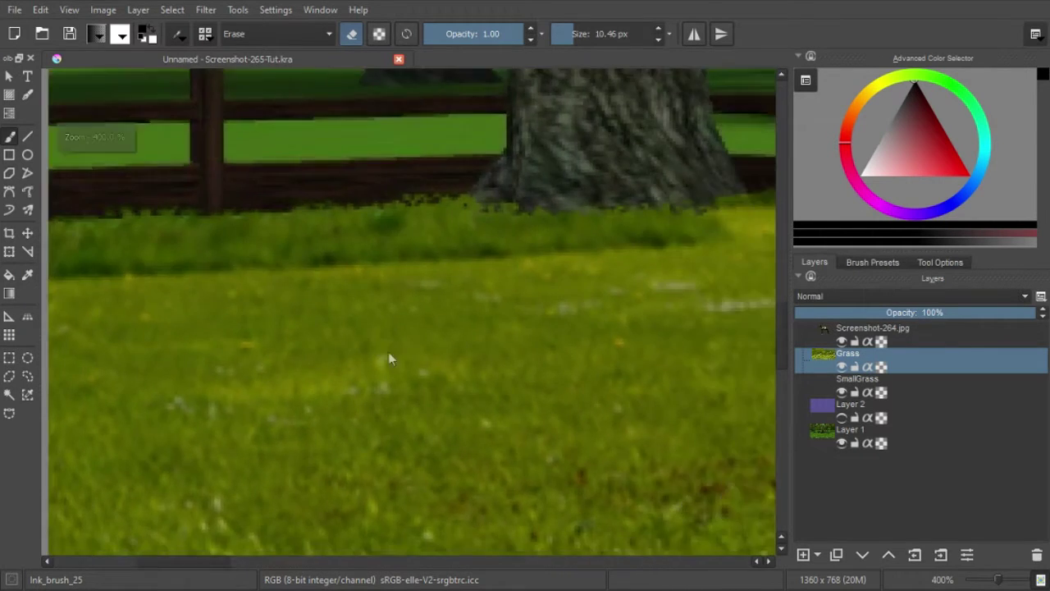
pyautogui.scroll(-1, 572, 354)
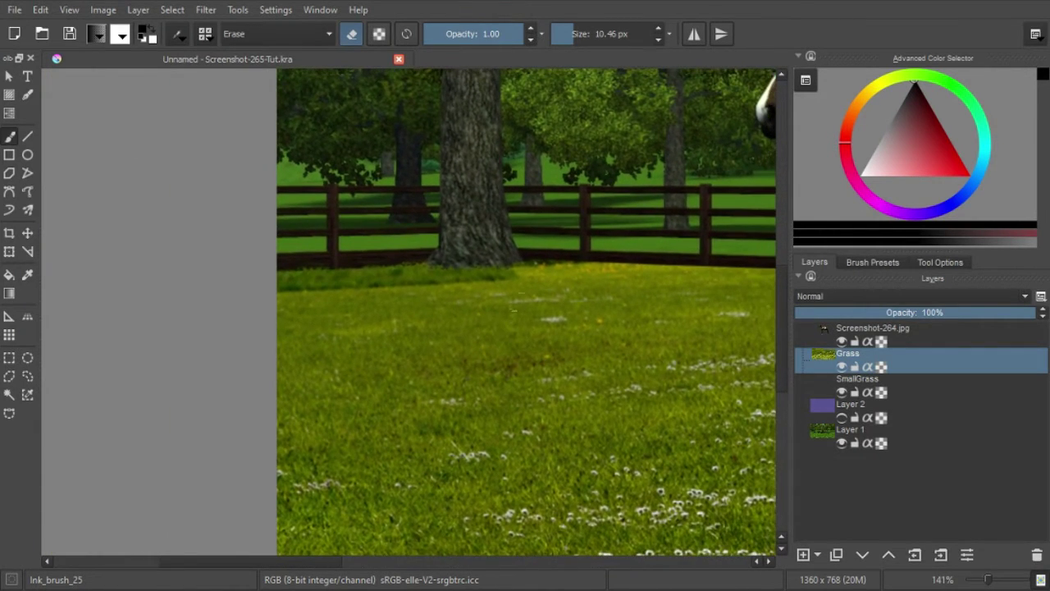
pyautogui.scroll(1, 569, 267)
pyautogui.scroll(2, 569, 267)
pyautogui.scroll(1, 551, 274)
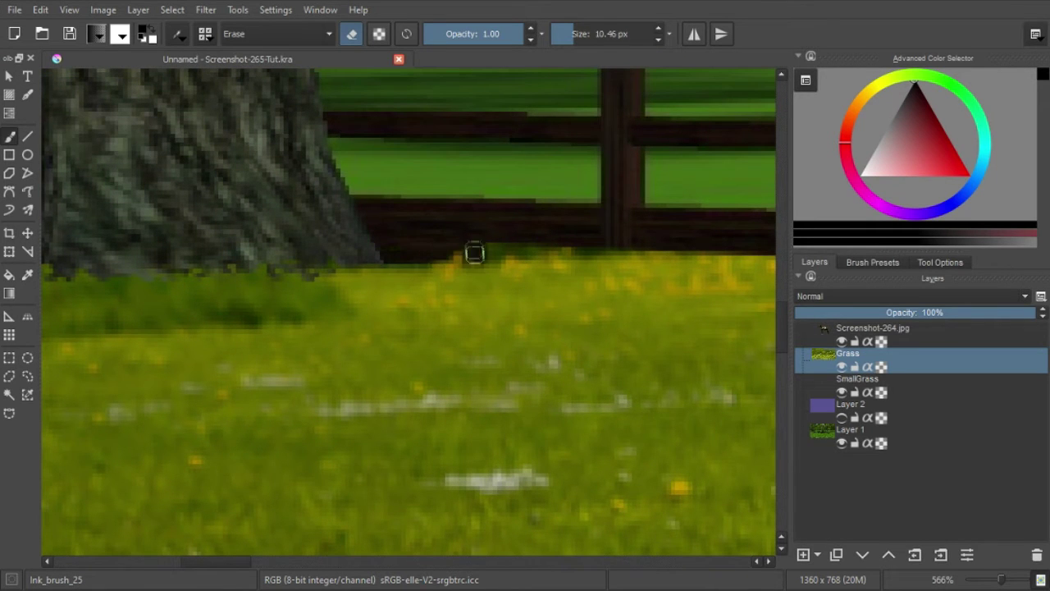
pyautogui.scroll(-1, 657, 312)
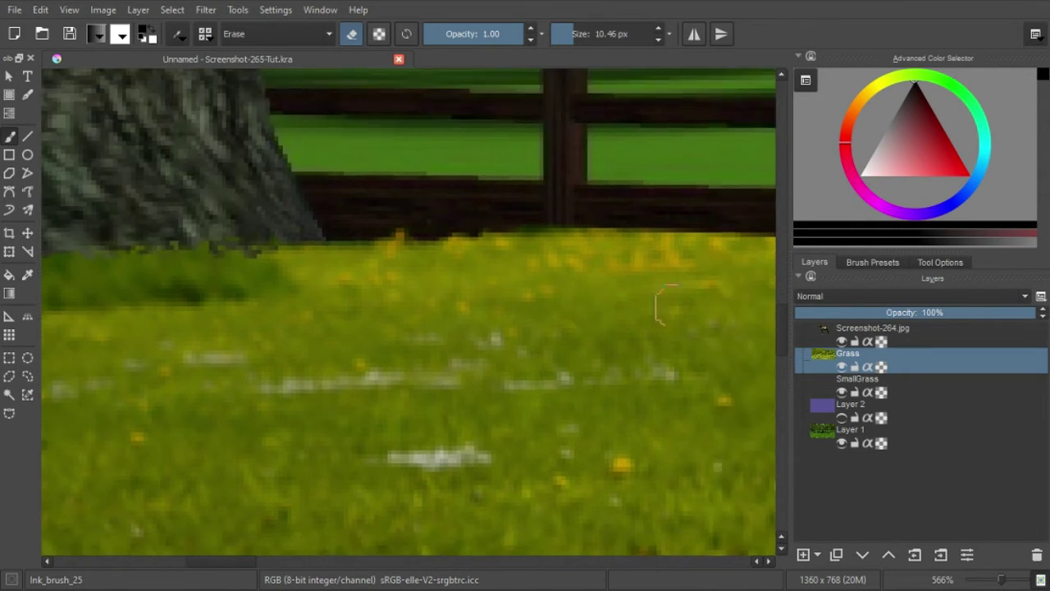
pyautogui.click(915, 391)
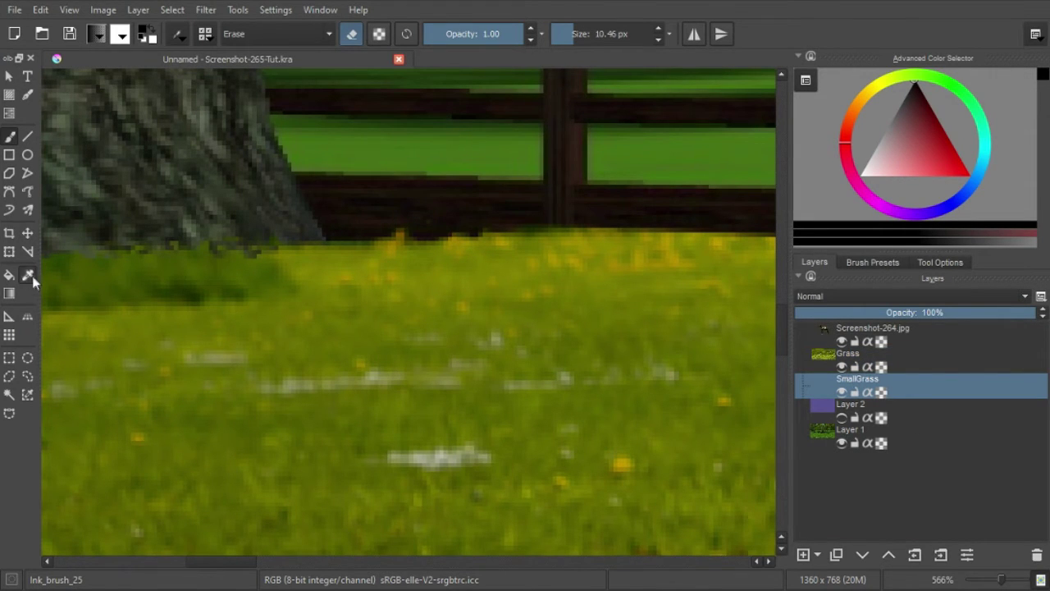
pyautogui.scroll(-2, 621, 351)
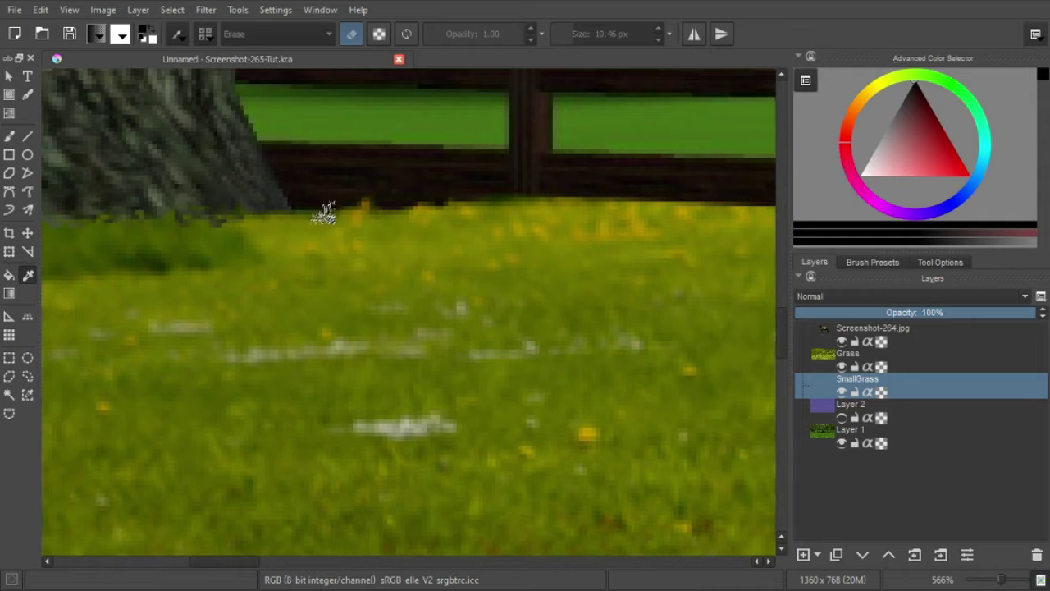
pyautogui.click(327, 217)
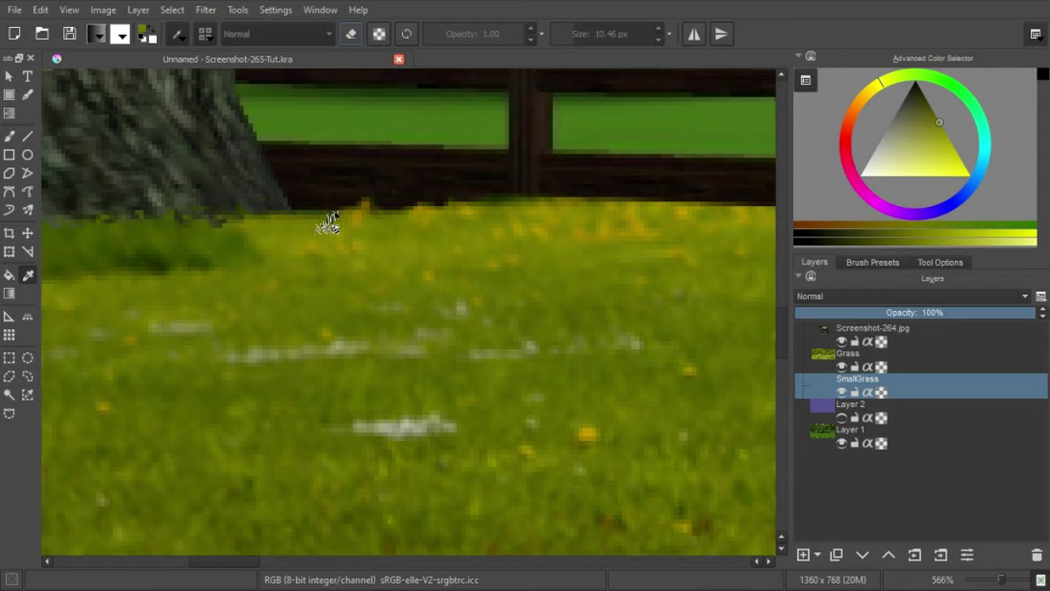
pyautogui.click(10, 138)
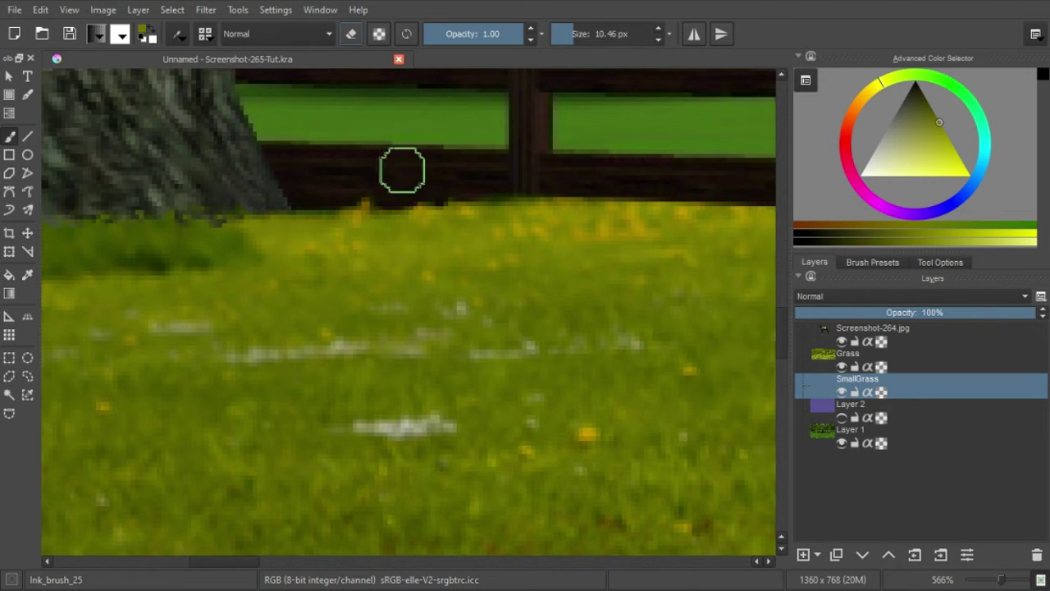
pyautogui.moveTo(405, 294); pyautogui.dragTo(383, 287)
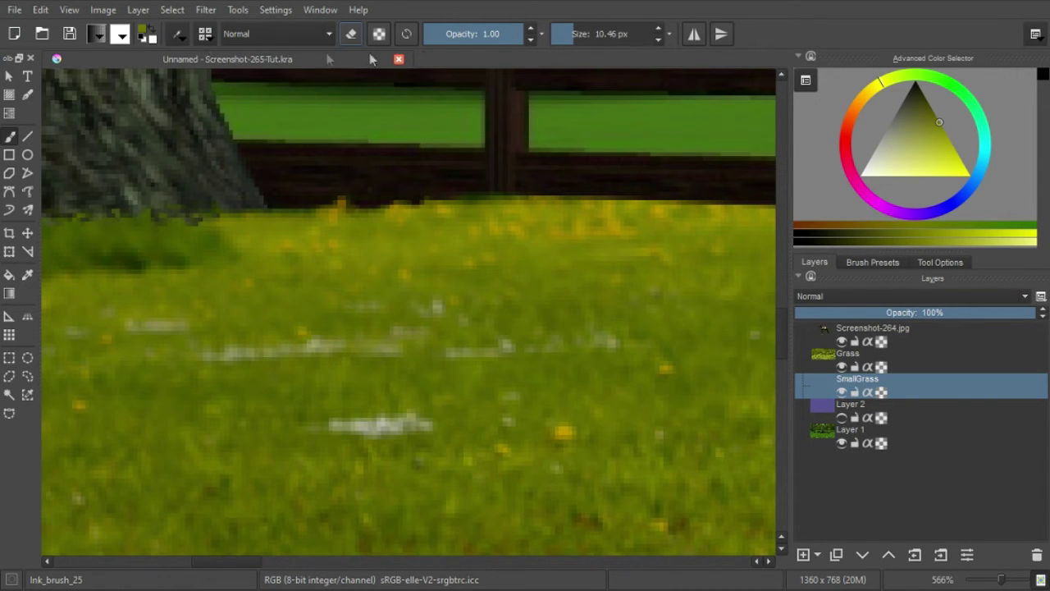
# Step: Pick the 1 px pixel1 brush preset and undo the test strokes above the fence
pyautogui.click(209, 37)
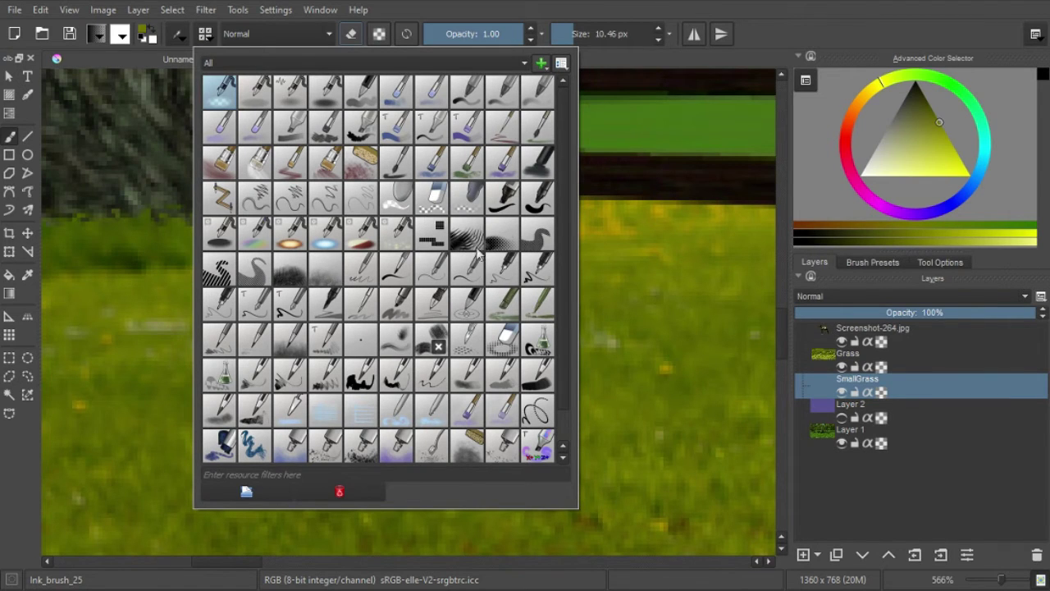
pyautogui.scroll(-1, 566, 230)
pyautogui.scroll(1, 567, 205)
pyautogui.scroll(-1, 566, 205)
pyautogui.scroll(1, 572, 213)
pyautogui.scroll(1, 572, 197)
pyautogui.scroll(-2, 574, 246)
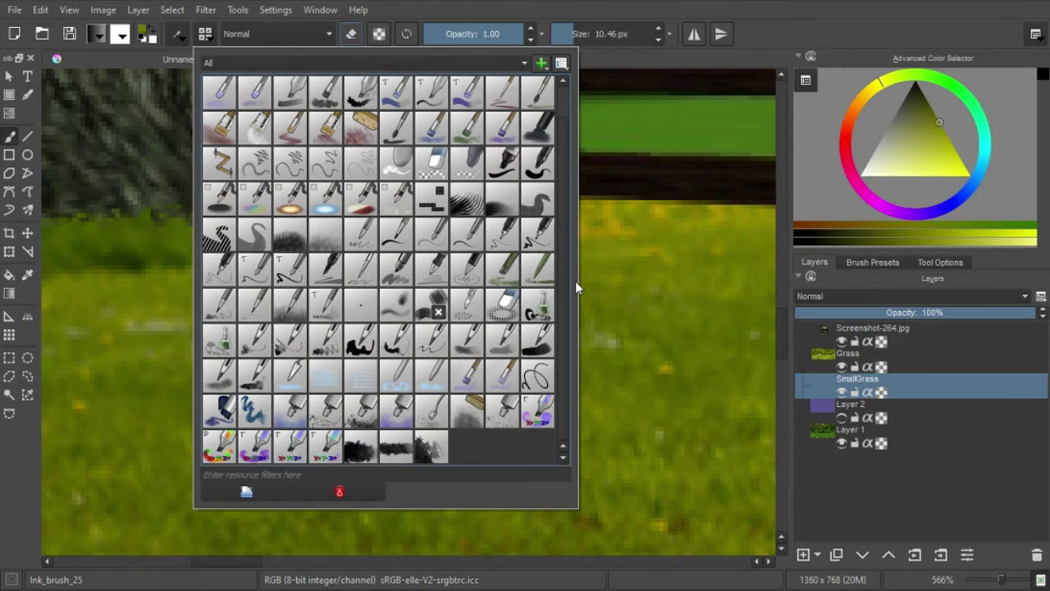
pyautogui.scroll(1, 565, 183)
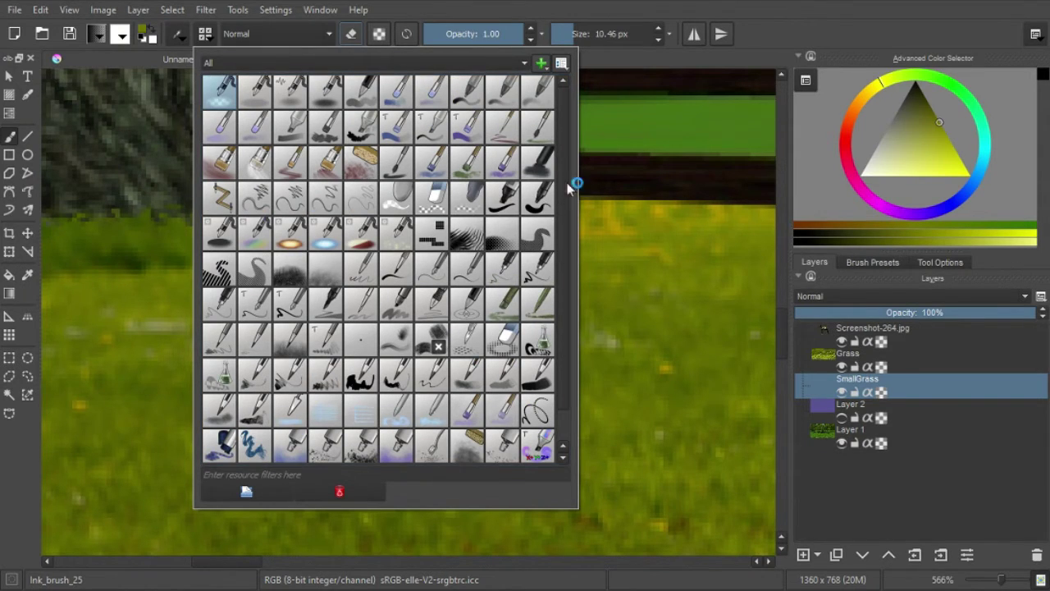
pyautogui.scroll(-1, 575, 252)
pyautogui.scroll(1, 574, 251)
pyautogui.click(361, 339)
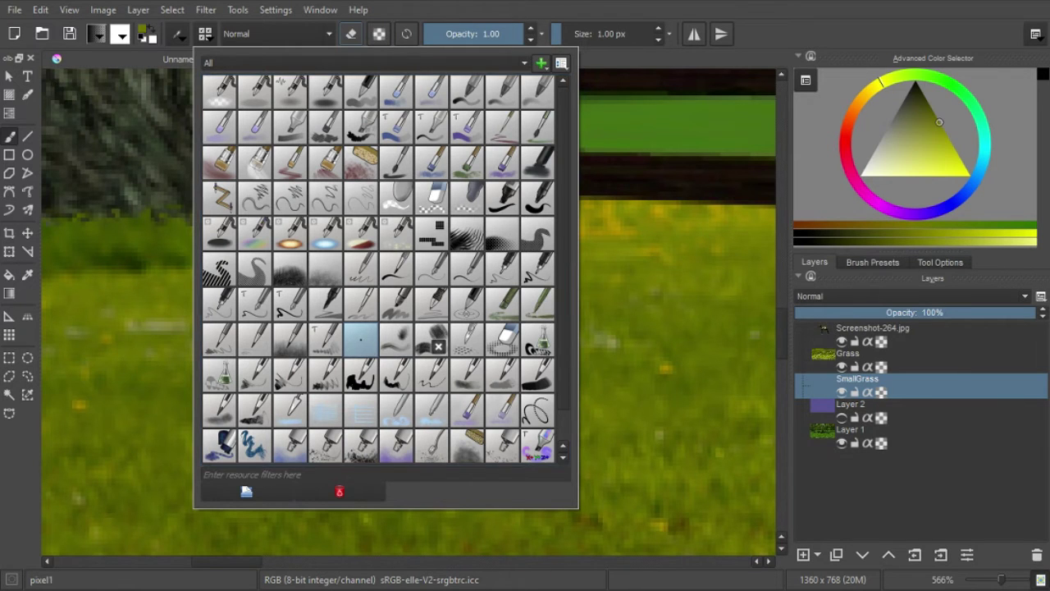
pyautogui.click(663, 193)
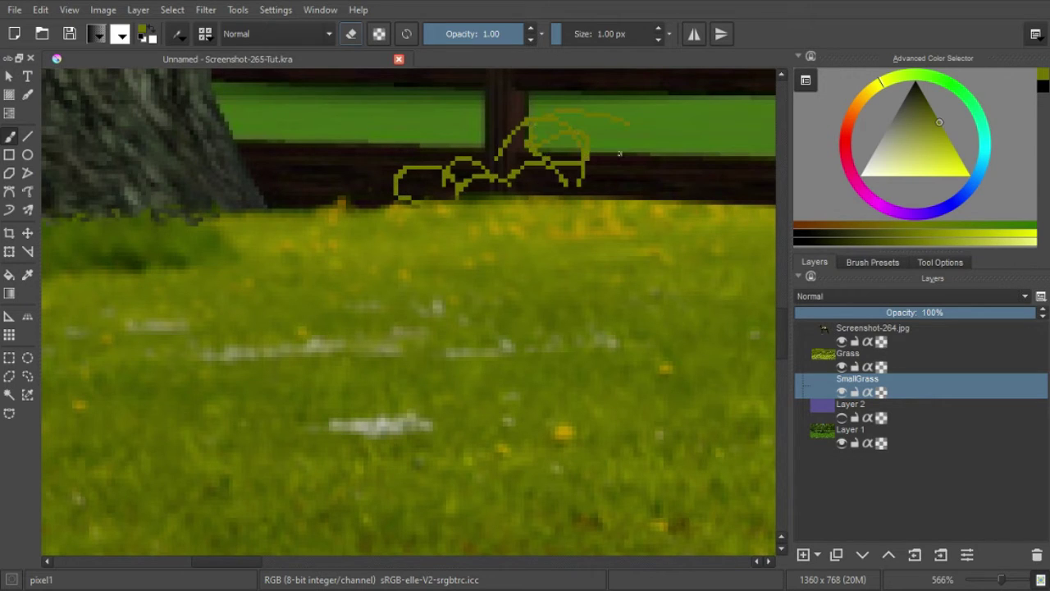
pyautogui.hotkey('ctrl', 'z')
pyautogui.hotkey('ctrl', 'z')
pyautogui.hotkey('ctrl', 'z')
pyautogui.hotkey('ctrl', 'z')
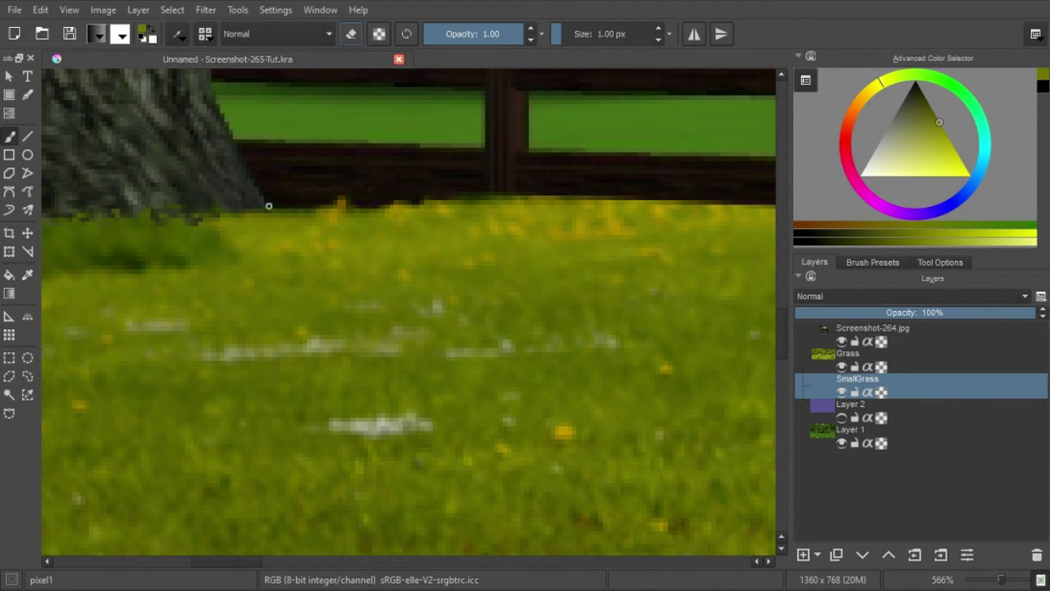
# Step: Give the brush the predefined Grass_001 tip in Edit Brush Settings
pyautogui.click(180, 35)
pyautogui.click(179, 37)
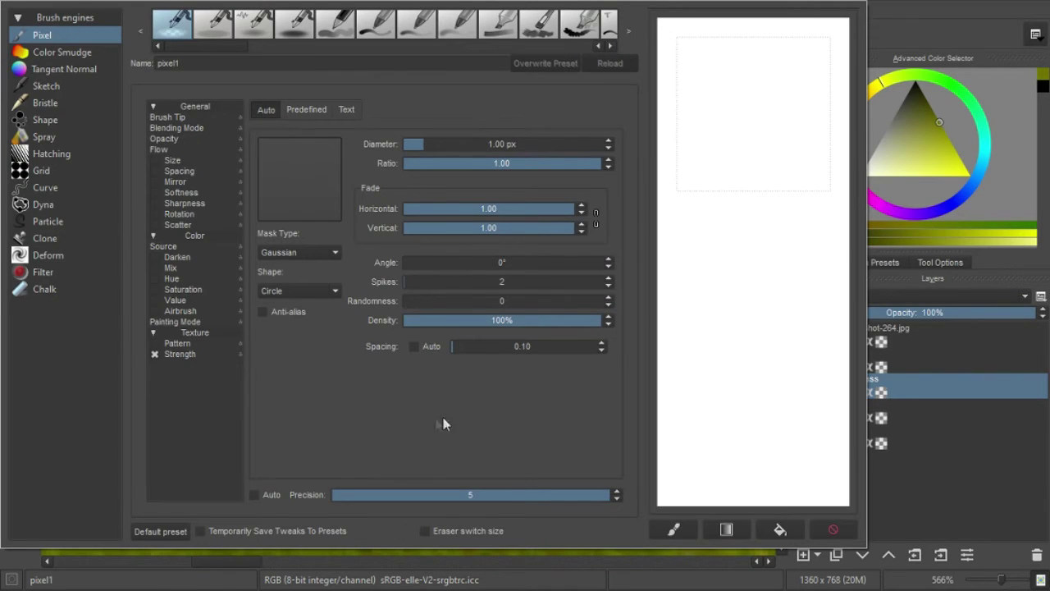
pyautogui.click(310, 111)
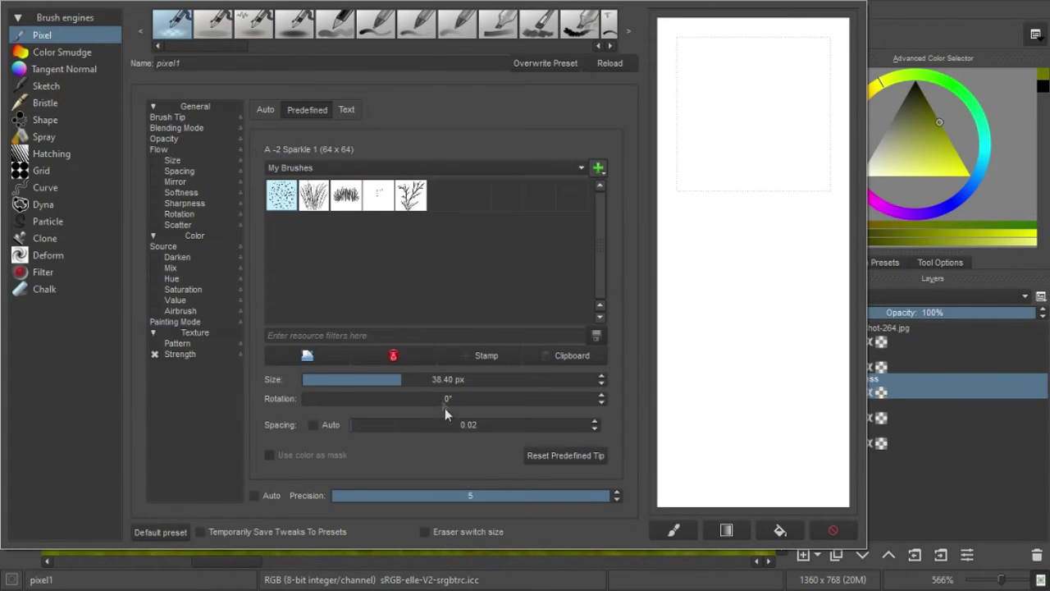
pyautogui.click(320, 201)
pyautogui.click(350, 203)
pyautogui.click(374, 207)
pyautogui.press('Right')
pyautogui.press('Left')
pyautogui.press('Left')
pyautogui.press('Left')
pyautogui.press('Right')
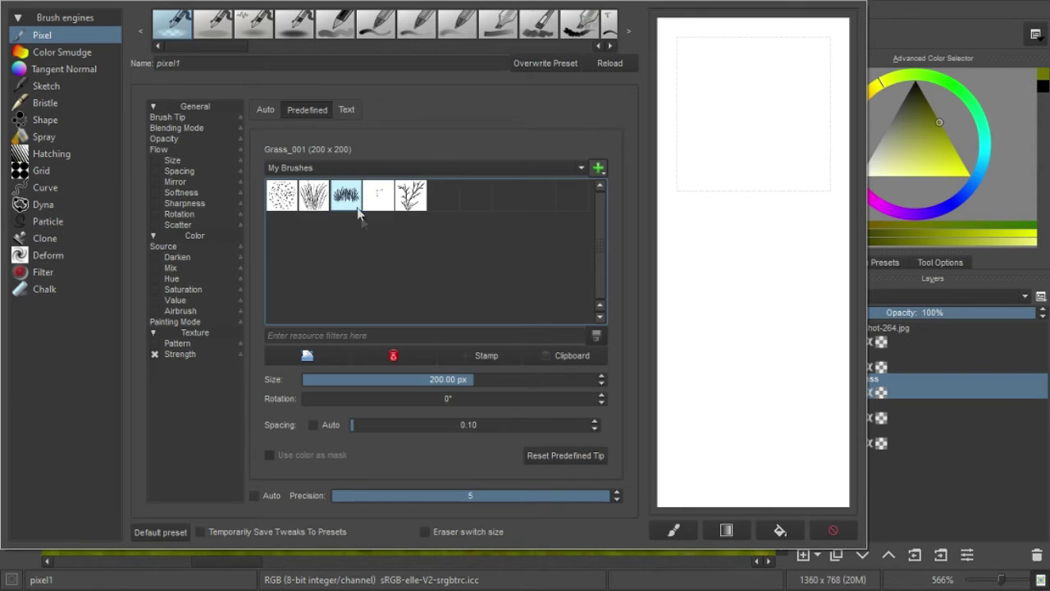
pyautogui.click(411, 201)
pyautogui.press('Left')
pyautogui.press('Left')
pyautogui.press('Left')
pyautogui.press('Right')
pyautogui.press('Left')
pyautogui.press('Right')
pyautogui.press('Left')
pyautogui.press('Right')
# Step: Test the Grass_001 tip on the scratchpad and set the brush size near 26 px
pyautogui.moveTo(695, 159); pyautogui.dragTo(717, 155)
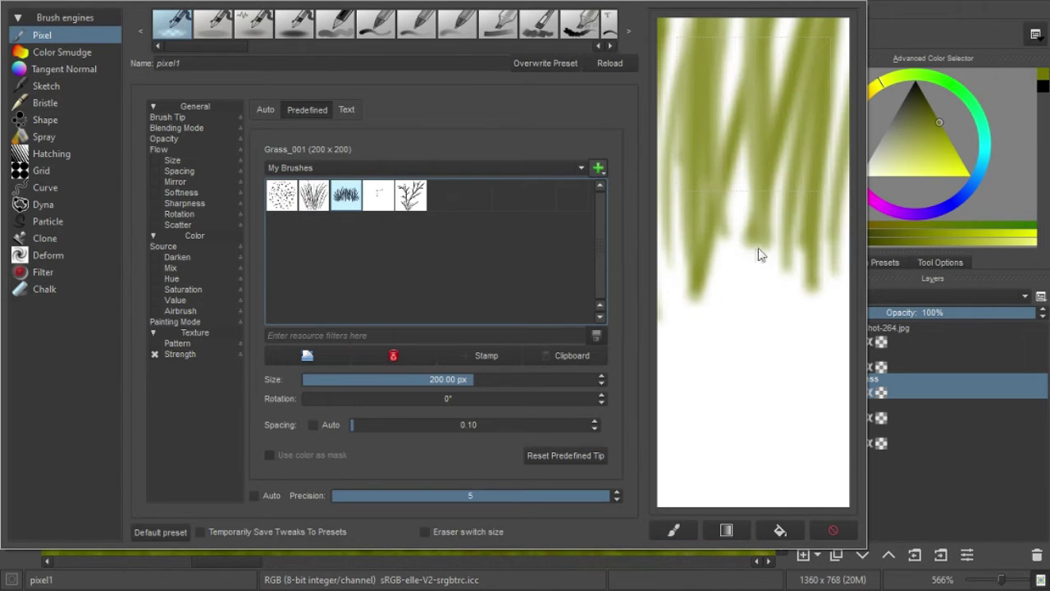
pyautogui.moveTo(783, 319)
pyautogui.mouseDown()
pyautogui.moveTo(754, 108)
pyautogui.moveTo(752, 304)
pyautogui.moveTo(787, 400)
pyautogui.mouseUp()
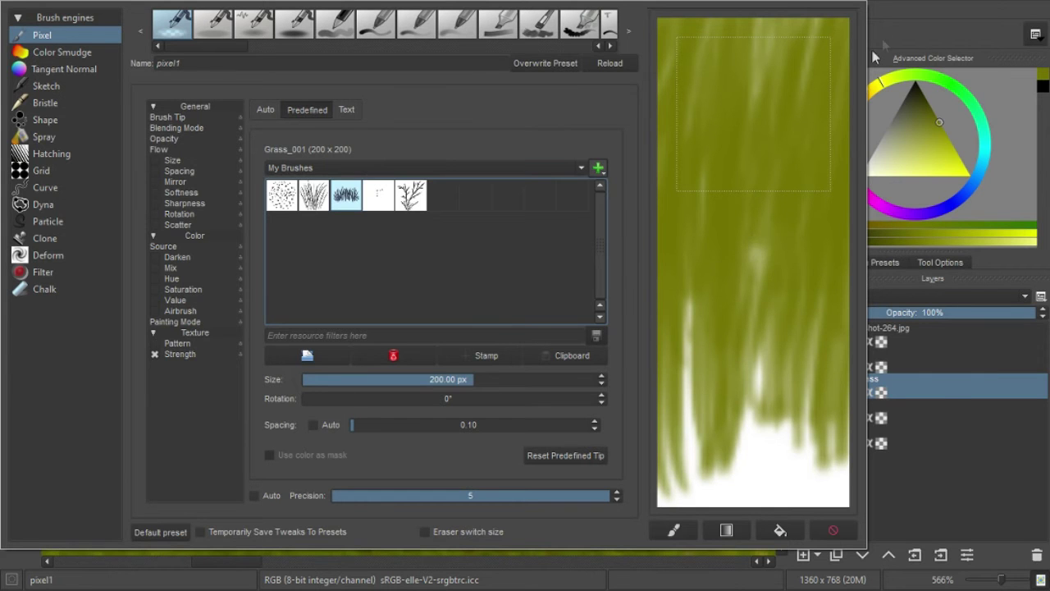
pyautogui.click(874, 54)
pyautogui.click(581, 34)
pyautogui.click(583, 34)
# Step: Stamp four grass tufts along the fence base on SmallGrass
pyautogui.click(420, 209)
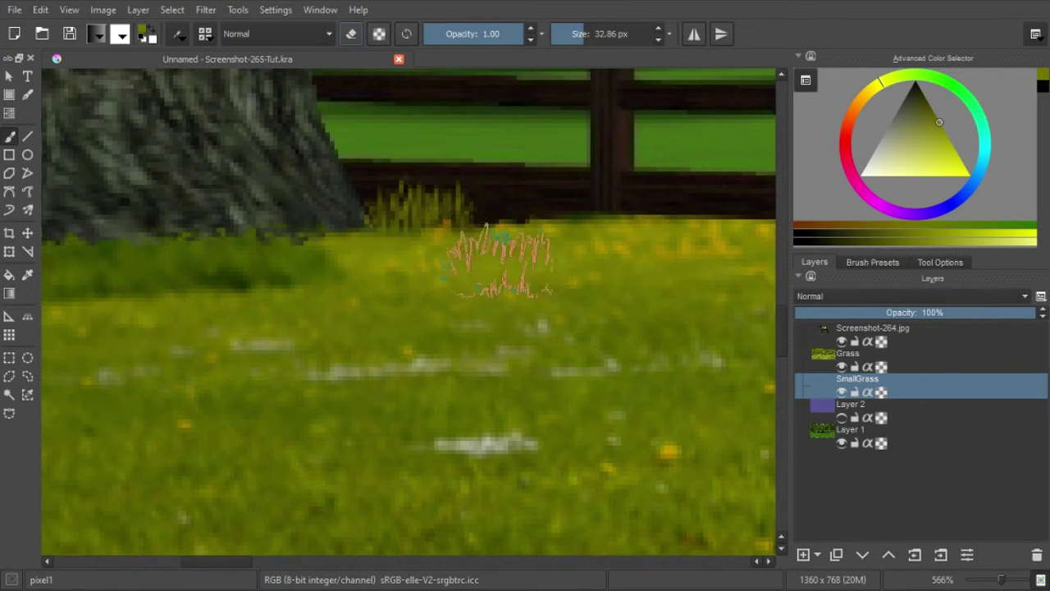
pyautogui.click(525, 226)
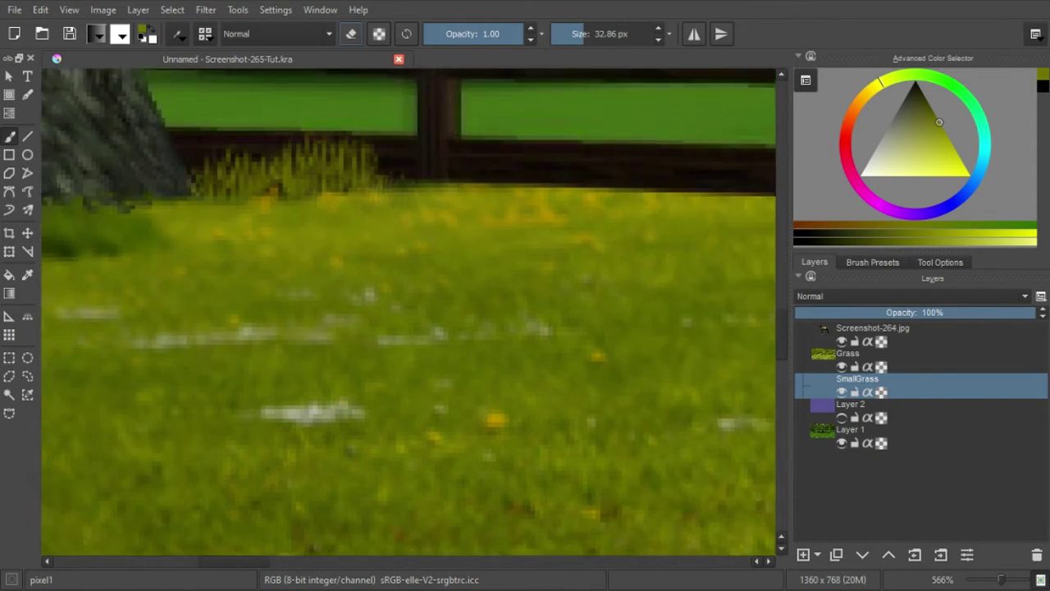
pyautogui.click(633, 176)
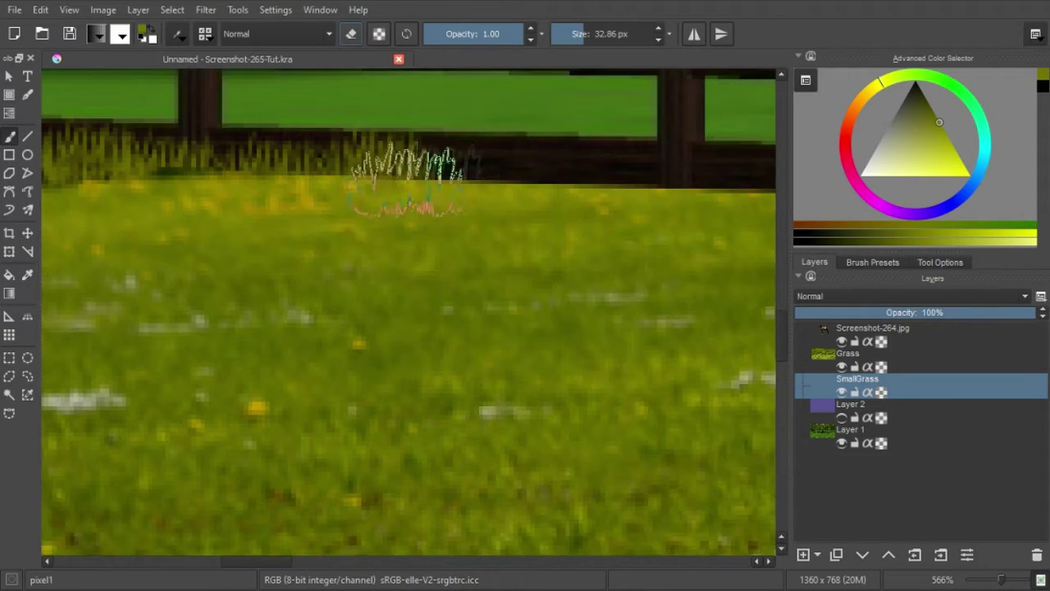
pyautogui.click(640, 193)
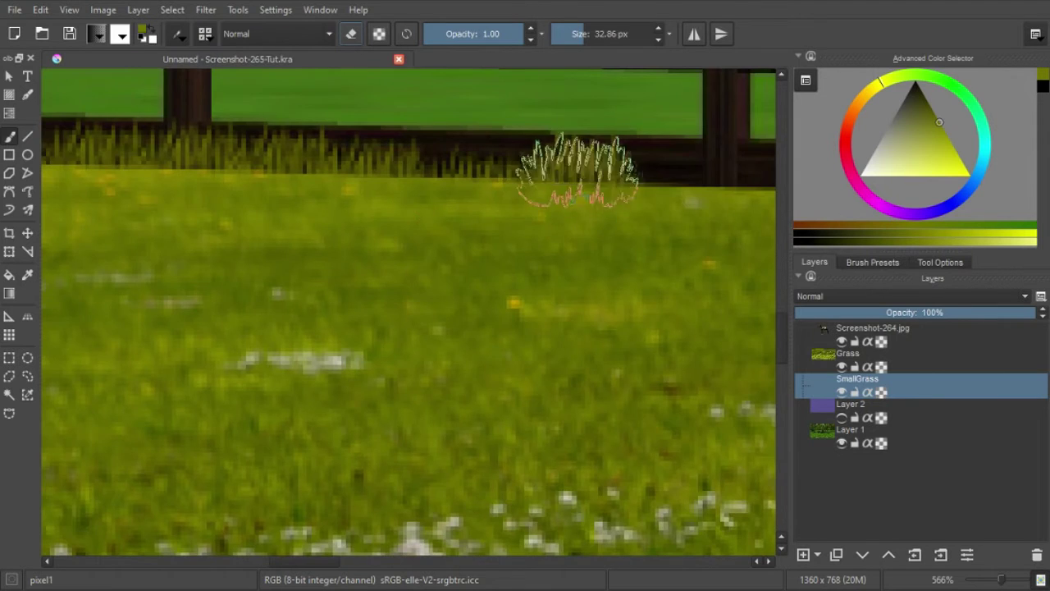
pyautogui.moveTo(578, 173); pyautogui.dragTo(387, 188)
# Step: Paint grass strokes along the fence base, switching brush size between about 22 and 38 px
pyautogui.moveTo(585, 39); pyautogui.dragTo(589, 37)
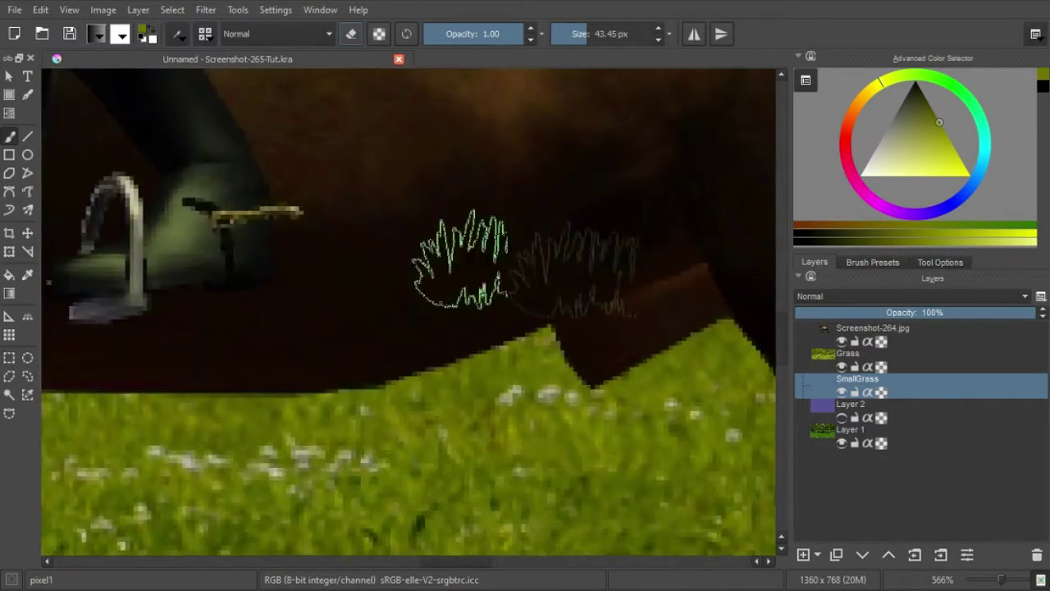
pyautogui.press('[')
pyautogui.press('[')
pyautogui.press('[')
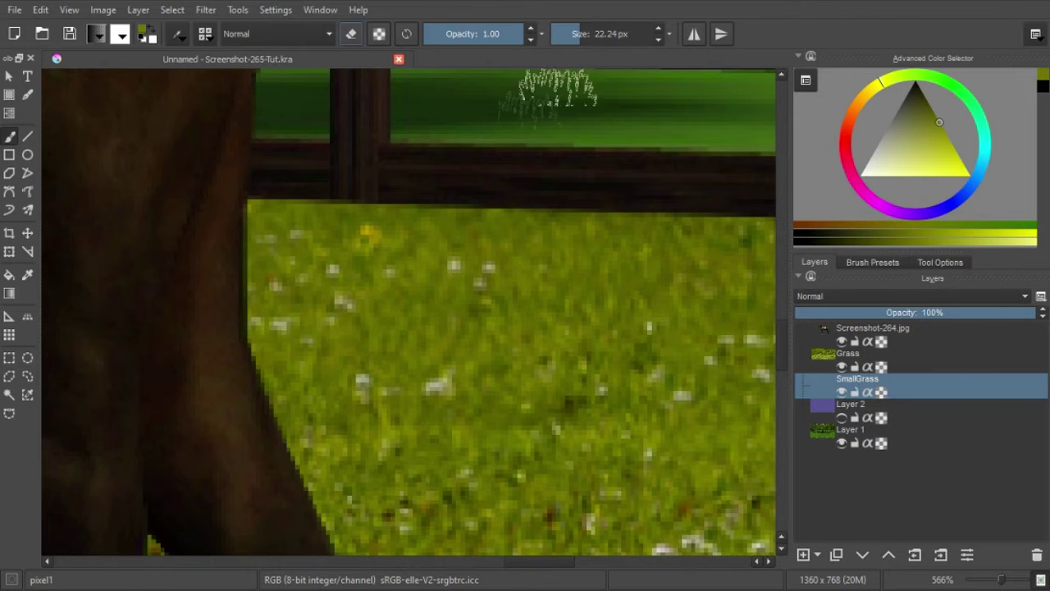
pyautogui.moveTo(262, 187); pyautogui.dragTo(558, 189)
pyautogui.press(']')
pyautogui.press(']')
pyautogui.moveTo(601, 239); pyautogui.dragTo(394, 233)
pyautogui.moveTo(361, 187)
pyautogui.mouseDown()
pyautogui.moveTo(632, 193)
pyautogui.moveTo(373, 214)
pyautogui.moveTo(624, 209)
pyautogui.mouseUp()
pyautogui.moveTo(681, 187)
pyautogui.mouseDown()
pyautogui.moveTo(421, 190)
pyautogui.moveTo(645, 211)
pyautogui.moveTo(366, 205)
pyautogui.mouseUp()
pyautogui.moveTo(467, 213)
pyautogui.mouseDown()
pyautogui.moveTo(680, 222)
pyautogui.moveTo(386, 206)
pyautogui.mouseUp()
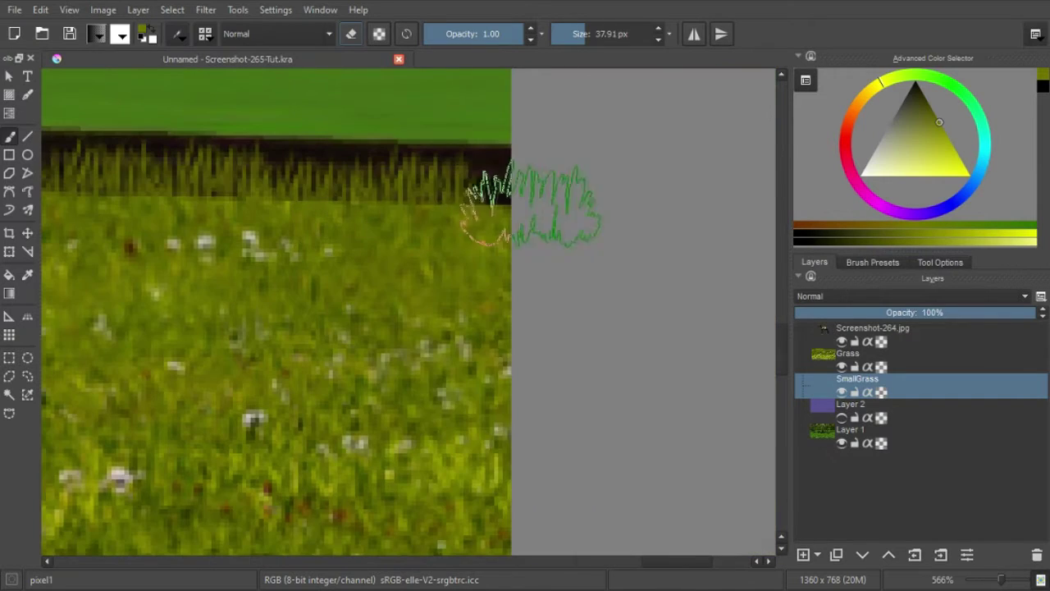
pyautogui.moveTo(426, 294)
pyautogui.mouseDown()
pyautogui.moveTo(653, 300)
pyautogui.moveTo(604, 276)
pyautogui.mouseUp()
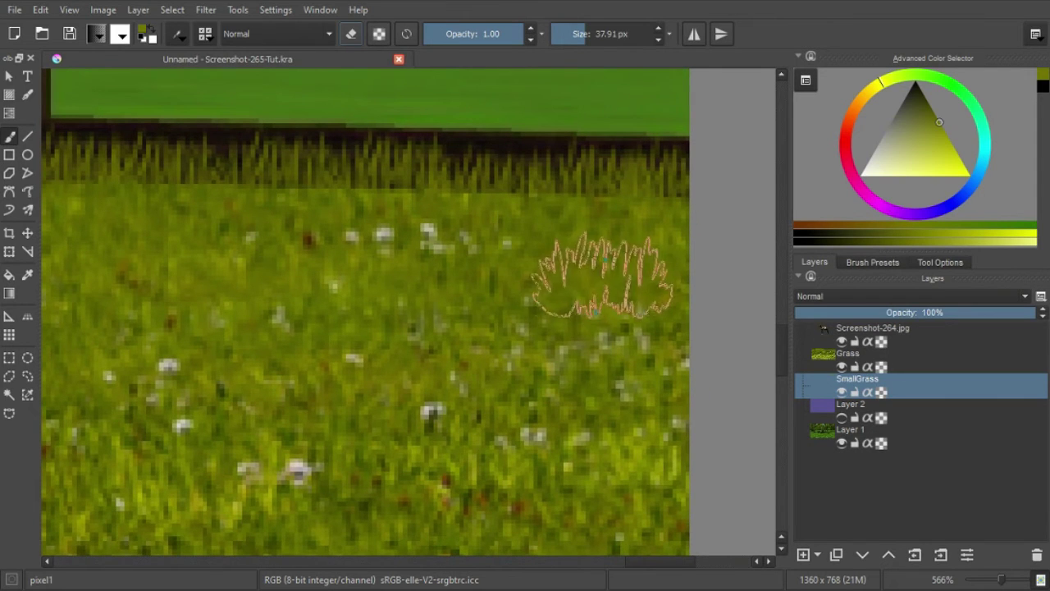
# Step: Set the brush to about 30 px with a lighter yellow-green paint colour
pyautogui.moveTo(934, 130); pyautogui.dragTo(928, 125)
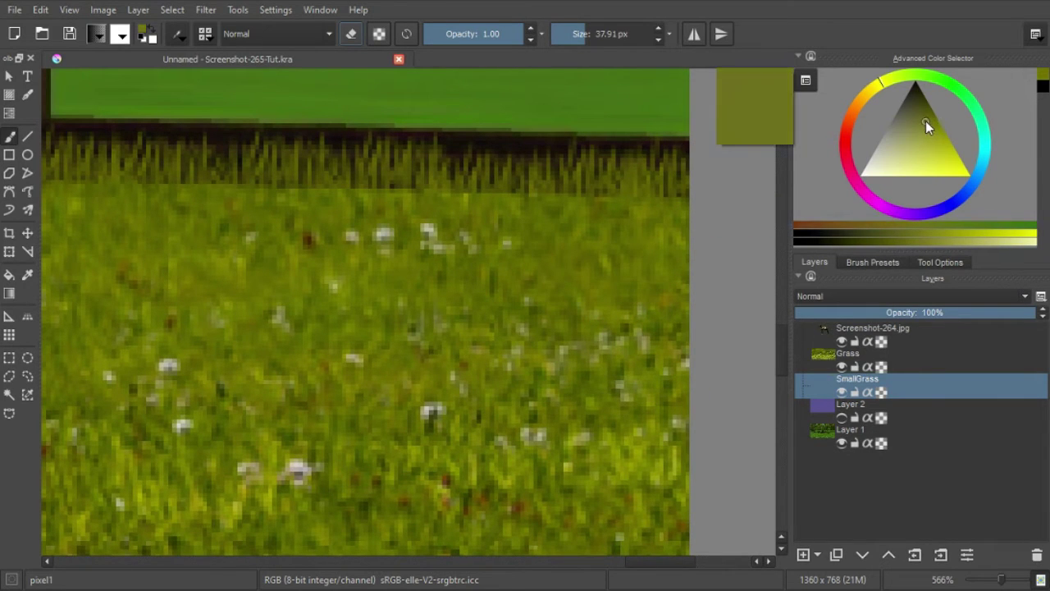
pyautogui.click(580, 37)
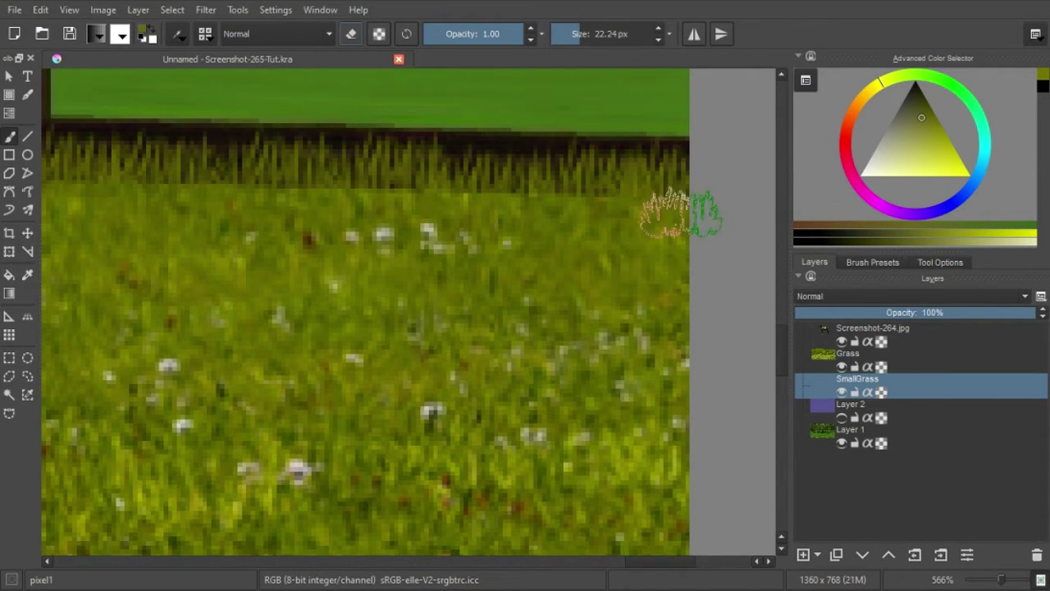
pyautogui.click(582, 40)
pyautogui.moveTo(927, 125); pyautogui.dragTo(915, 110)
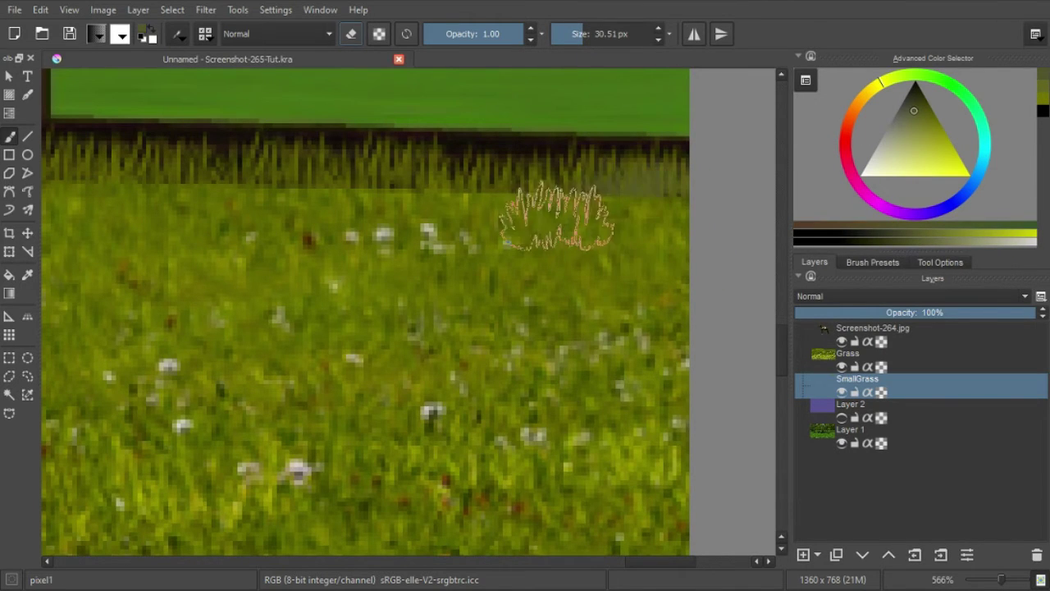
pyautogui.moveTo(914, 110); pyautogui.dragTo(937, 129)
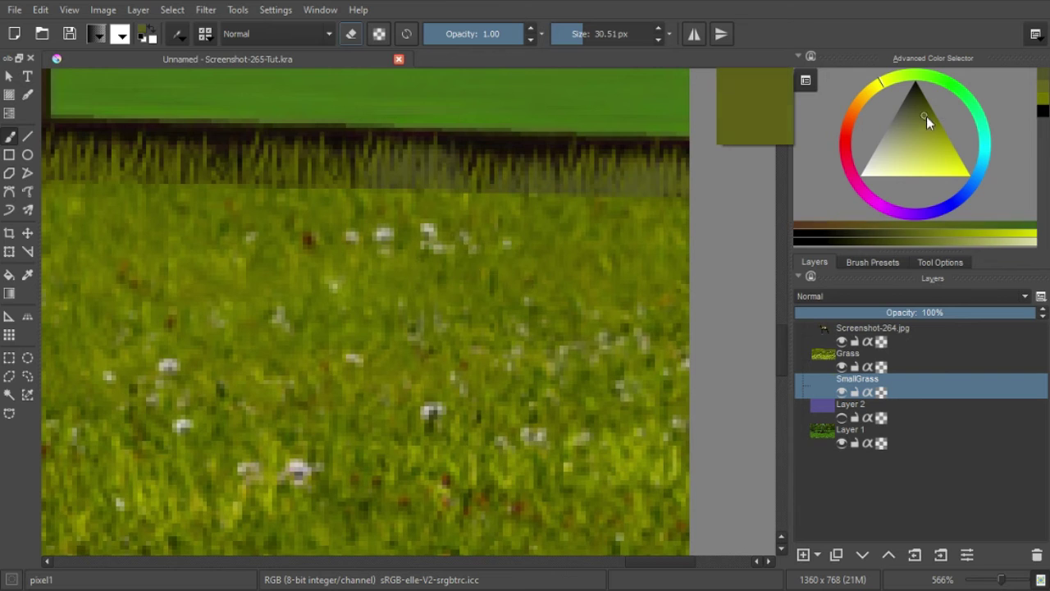
pyautogui.moveTo(435, 216); pyautogui.dragTo(640, 230)
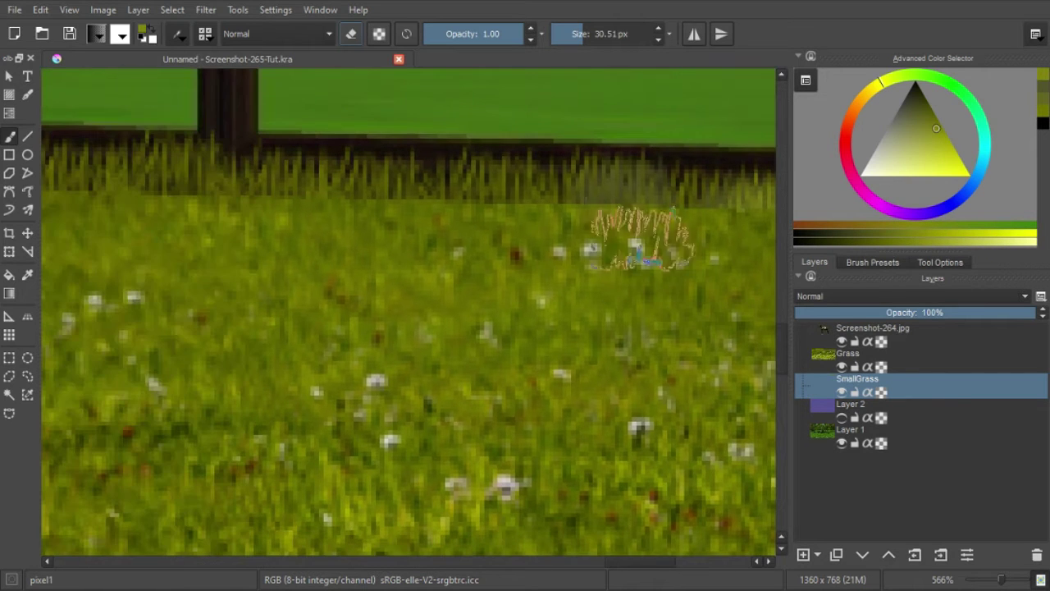
pyautogui.moveTo(328, 270); pyautogui.dragTo(481, 188)
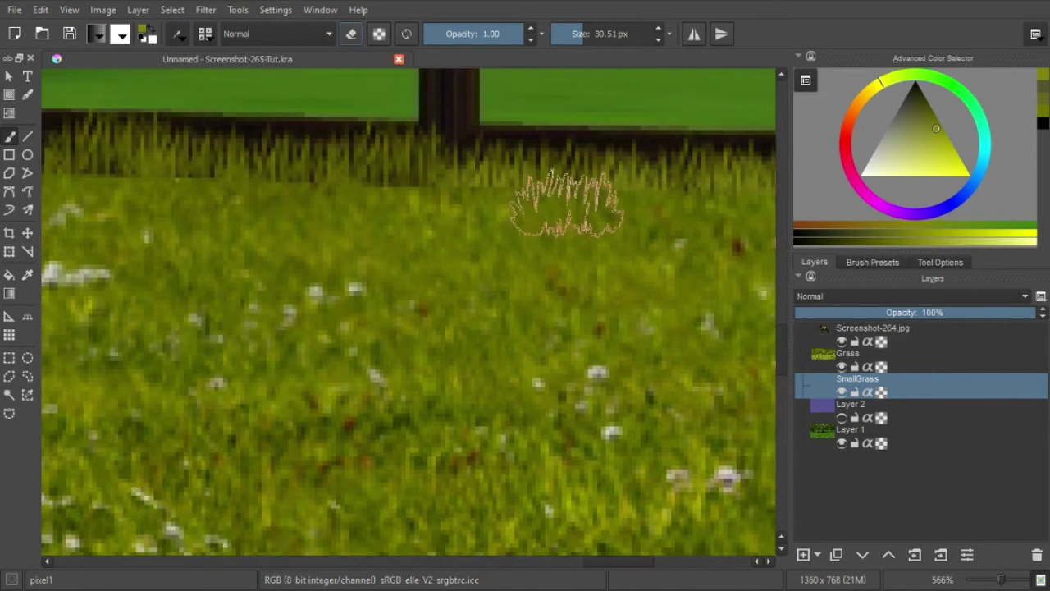
pyautogui.moveTo(376, 247); pyautogui.dragTo(580, 262)
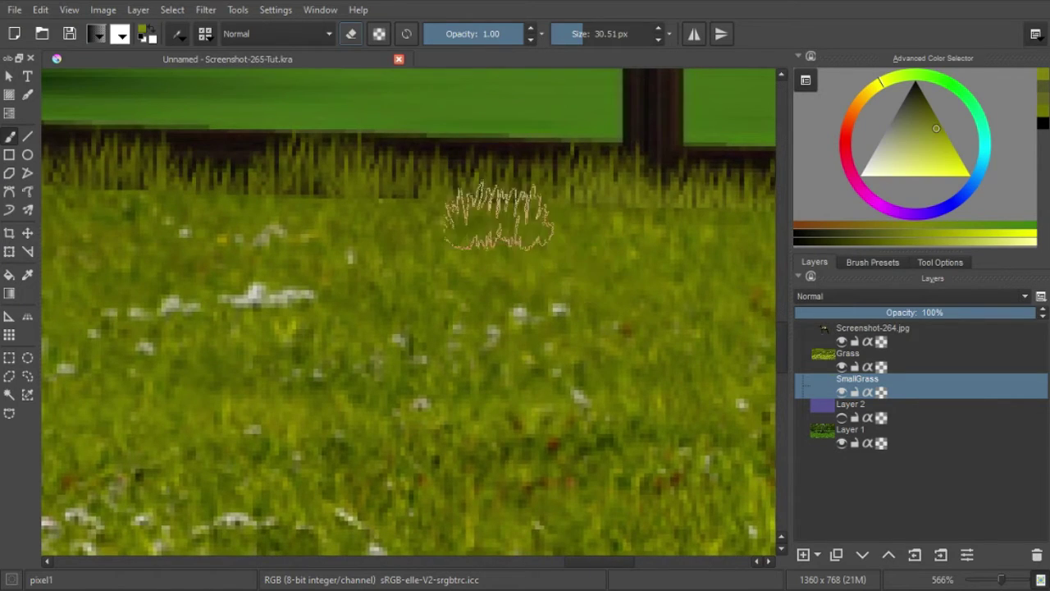
# Step: Return the view to the grass by the fence and resize the brush to about 53 px
pyautogui.moveTo(386, 226)
pyautogui.mouseDown()
pyautogui.moveTo(445, 211)
pyautogui.moveTo(545, 261)
pyautogui.mouseUp()
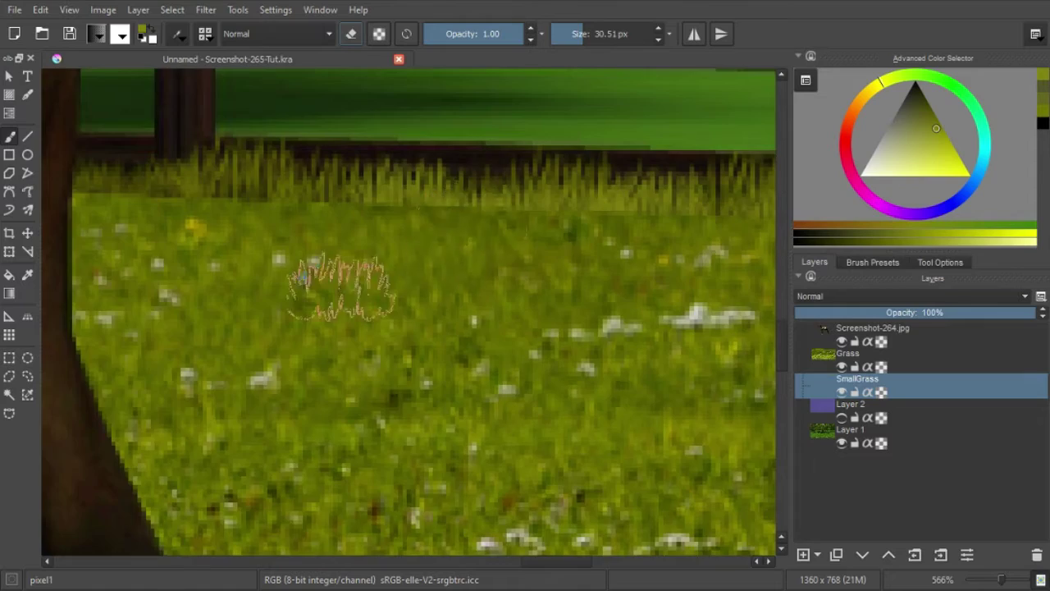
pyautogui.moveTo(340, 282); pyautogui.dragTo(572, 302)
pyautogui.moveTo(342, 276); pyautogui.dragTo(657, 303)
pyautogui.moveTo(312, 317)
pyautogui.mouseDown()
pyautogui.moveTo(680, 351)
pyautogui.moveTo(329, 344)
pyautogui.mouseUp()
pyautogui.moveTo(246, 247); pyautogui.dragTo(566, 345)
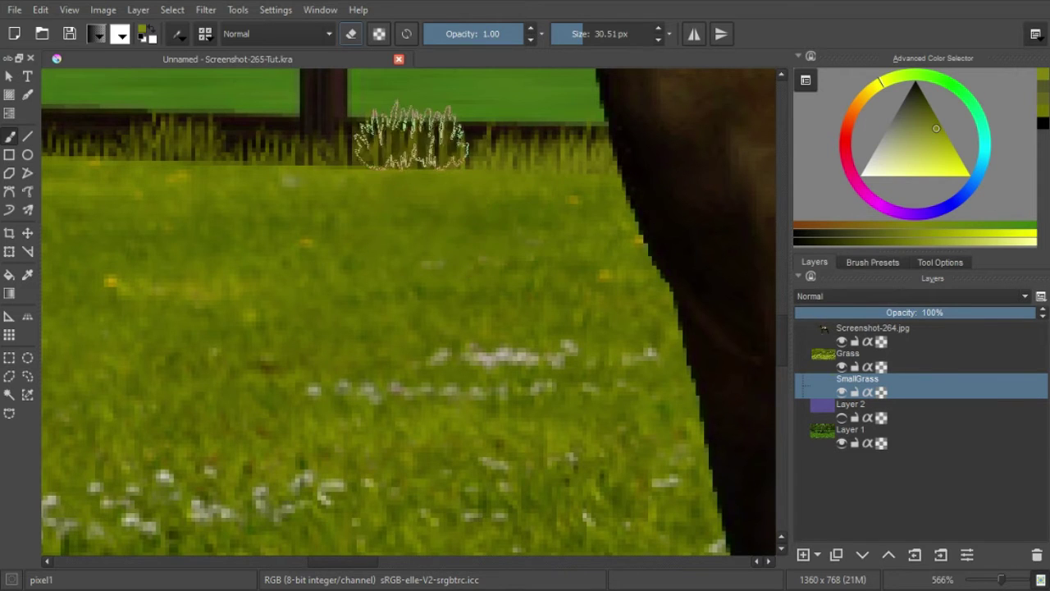
pyautogui.click(595, 43)
pyautogui.moveTo(422, 320)
pyautogui.mouseDown()
pyautogui.moveTo(636, 347)
pyautogui.moveTo(629, 331)
pyautogui.mouseUp()
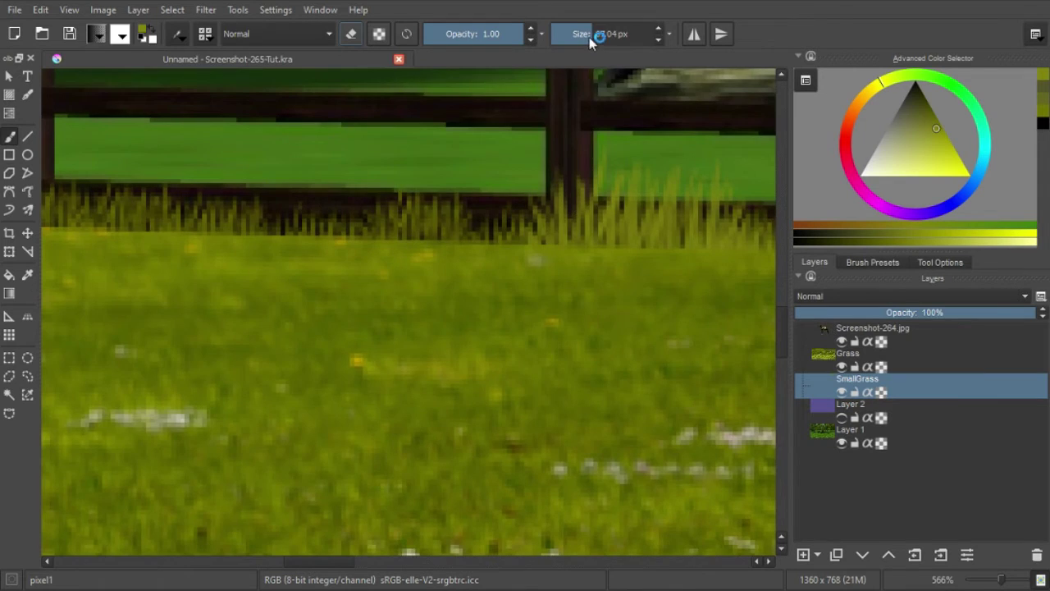
pyautogui.click(590, 43)
pyautogui.moveTo(467, 254); pyautogui.dragTo(534, 184)
# Step: Stamp a pale yellow-green tuft below the fence, then choose a darker yellow-green
pyautogui.moveTo(405, 176); pyautogui.dragTo(614, 186)
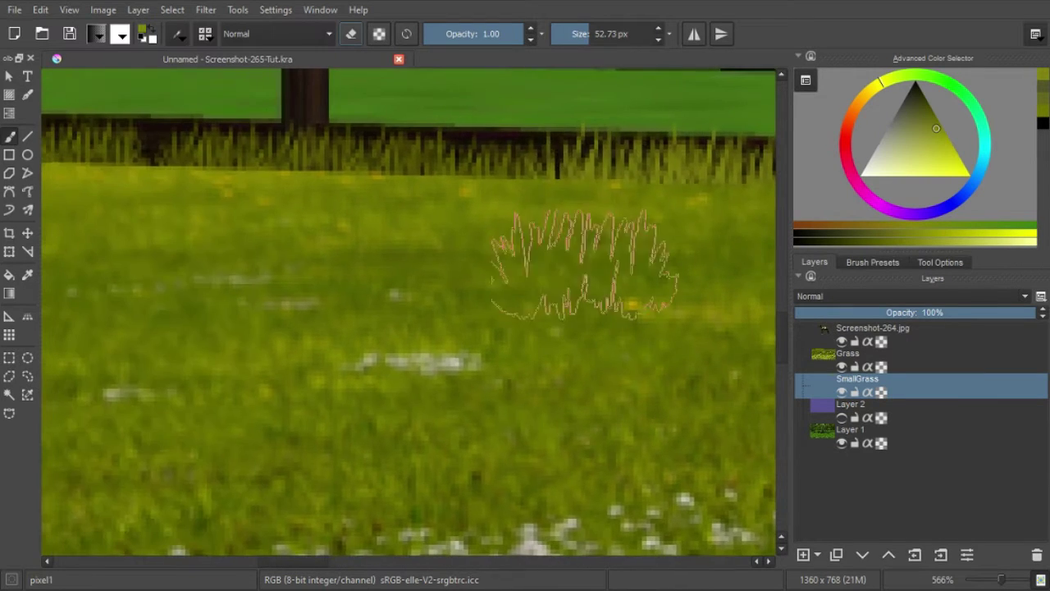
pyautogui.click(926, 132)
pyautogui.click(468, 164)
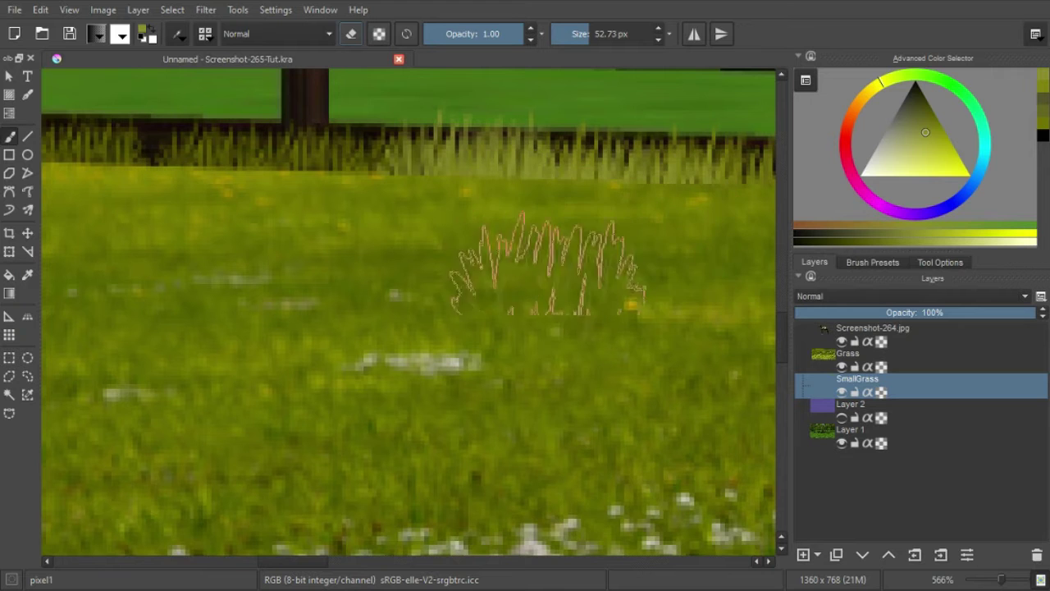
pyautogui.moveTo(539, 293); pyautogui.dragTo(449, 285)
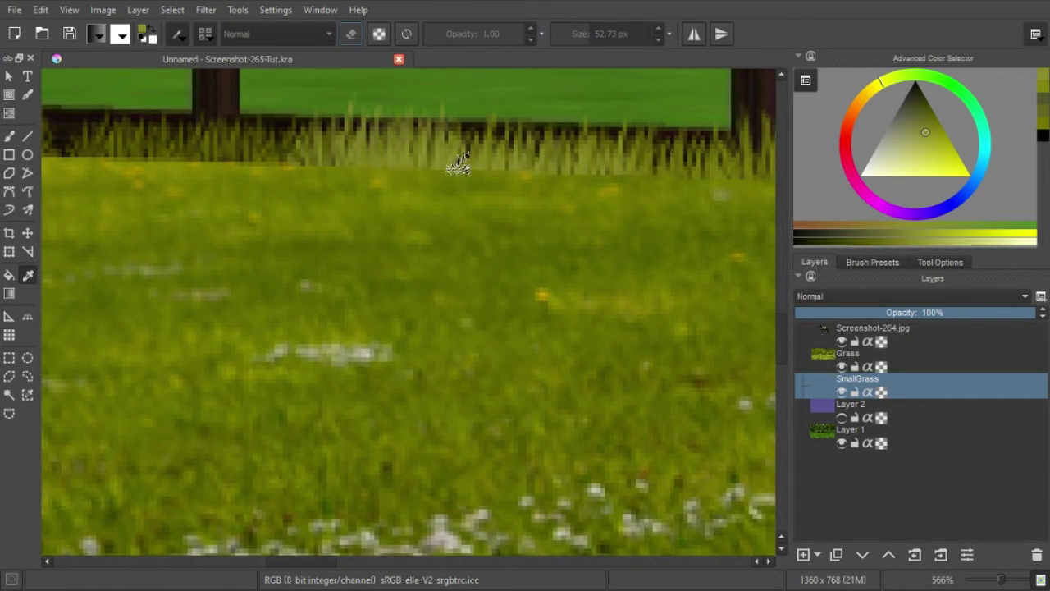
pyautogui.keyDown('ctrl'); pyautogui.click(417, 166); pyautogui.keyUp('ctrl')
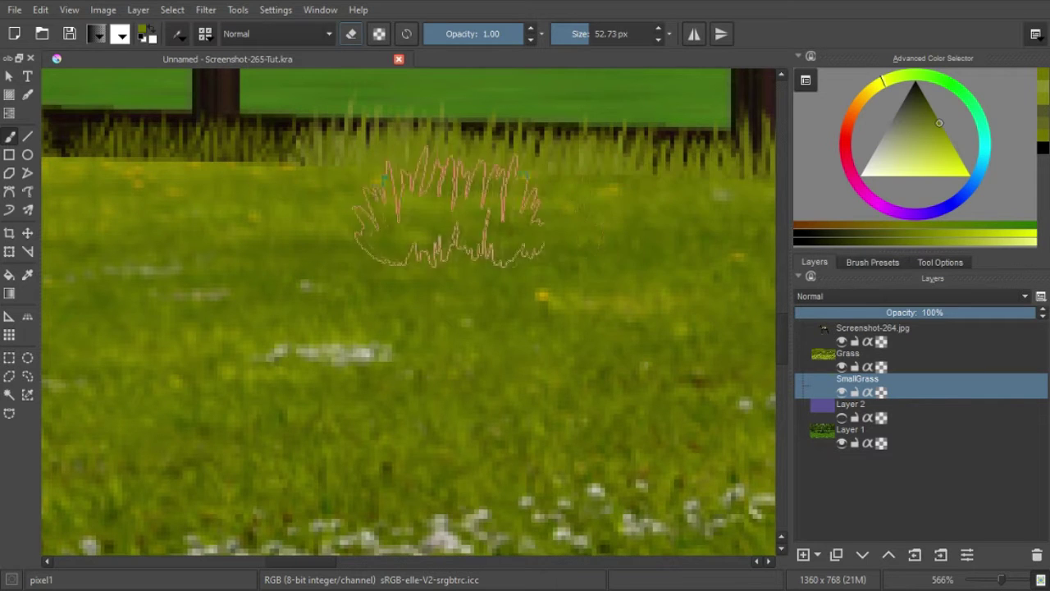
pyautogui.moveTo(422, 211); pyautogui.dragTo(614, 265)
# Step: Shrink the brush to about 26 px and sample a golden yellow from the grass
pyautogui.moveTo(575, 164); pyautogui.dragTo(542, 164)
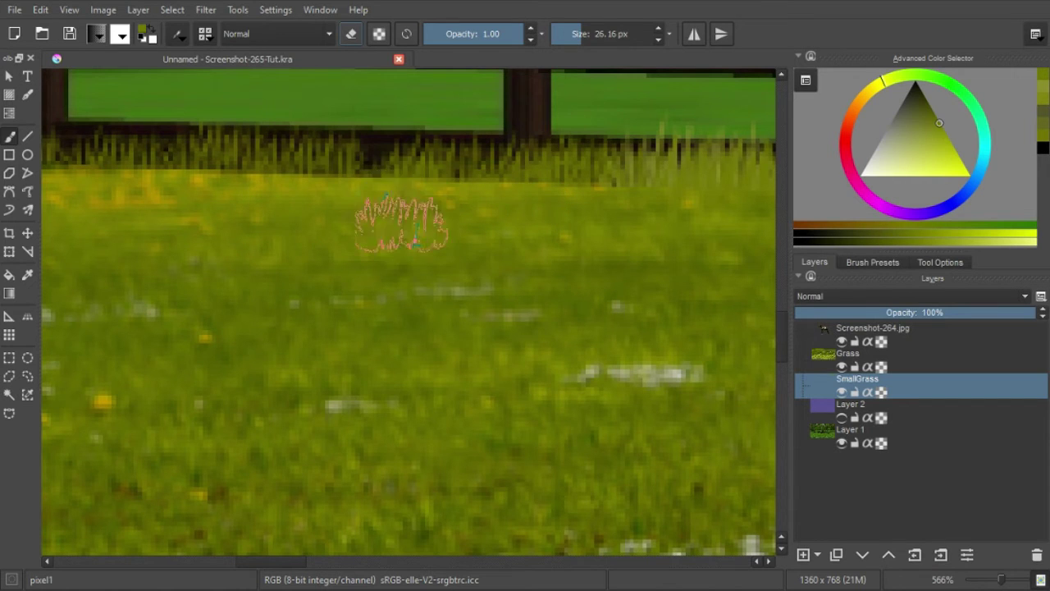
pyautogui.click(931, 136)
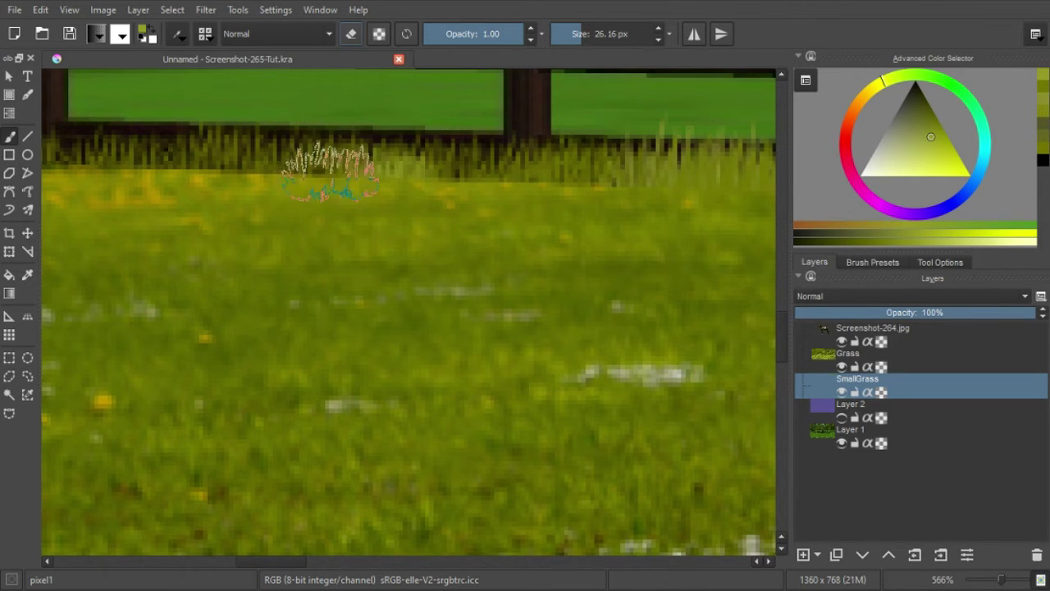
pyautogui.moveTo(462, 256); pyautogui.dragTo(551, 262)
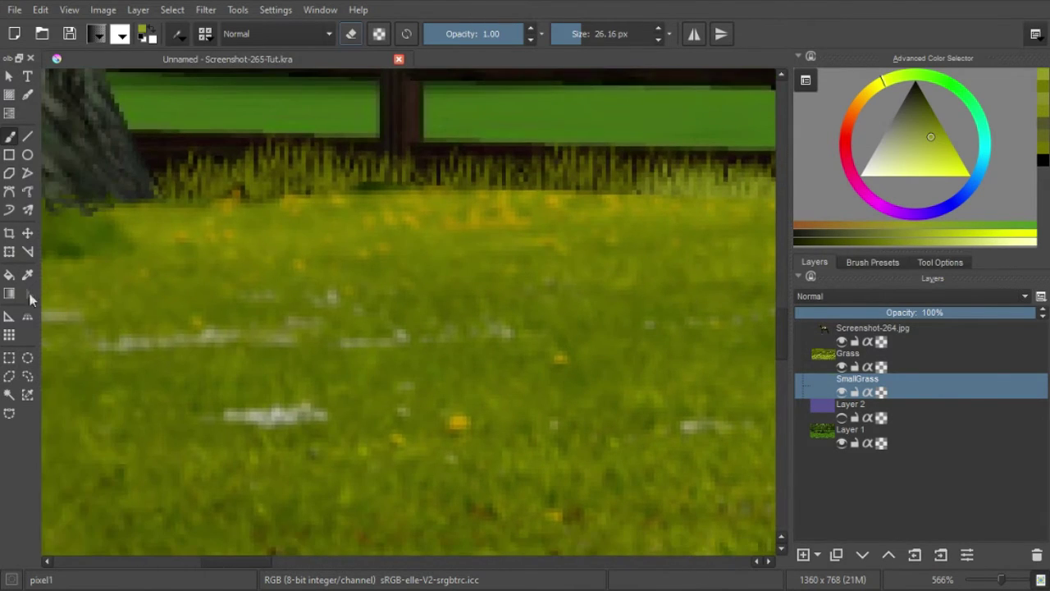
pyautogui.press('p')
pyautogui.click(307, 196)
pyautogui.click(9, 136)
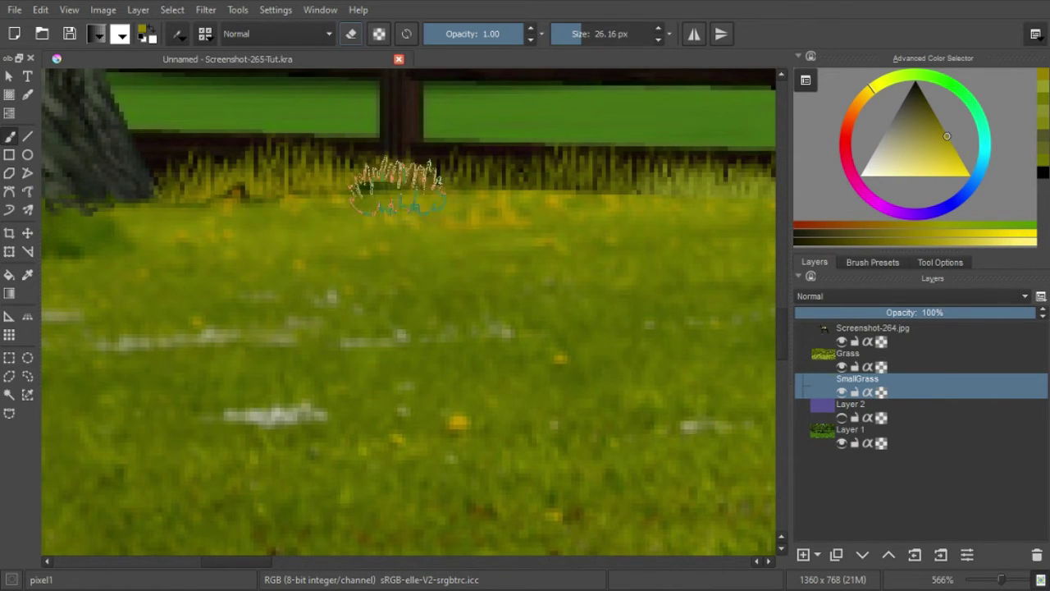
pyautogui.moveTo(575, 200); pyautogui.dragTo(433, 206)
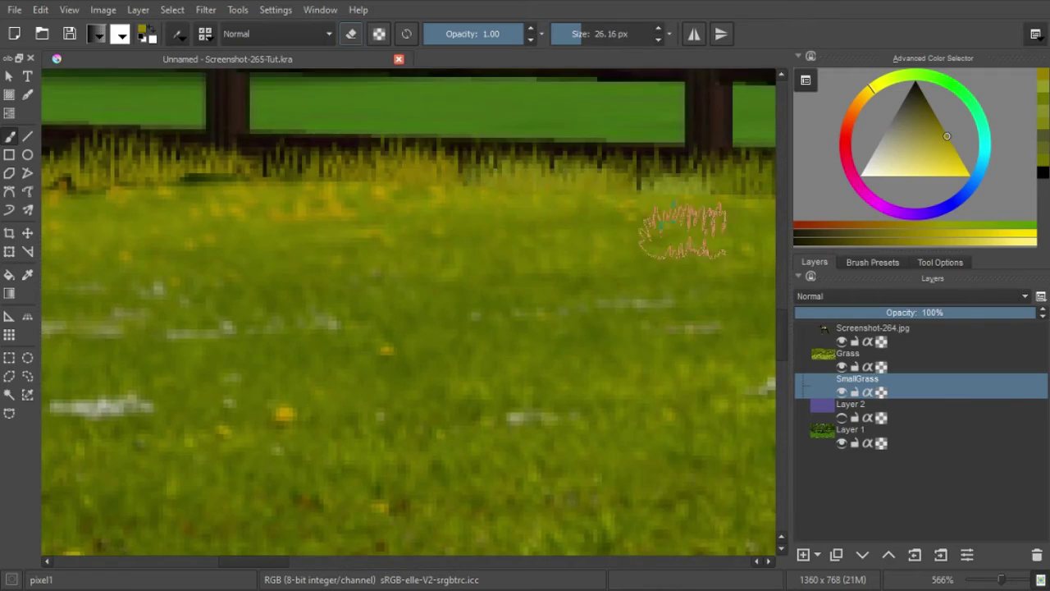
pyautogui.moveTo(176, 194); pyautogui.dragTo(468, 200)
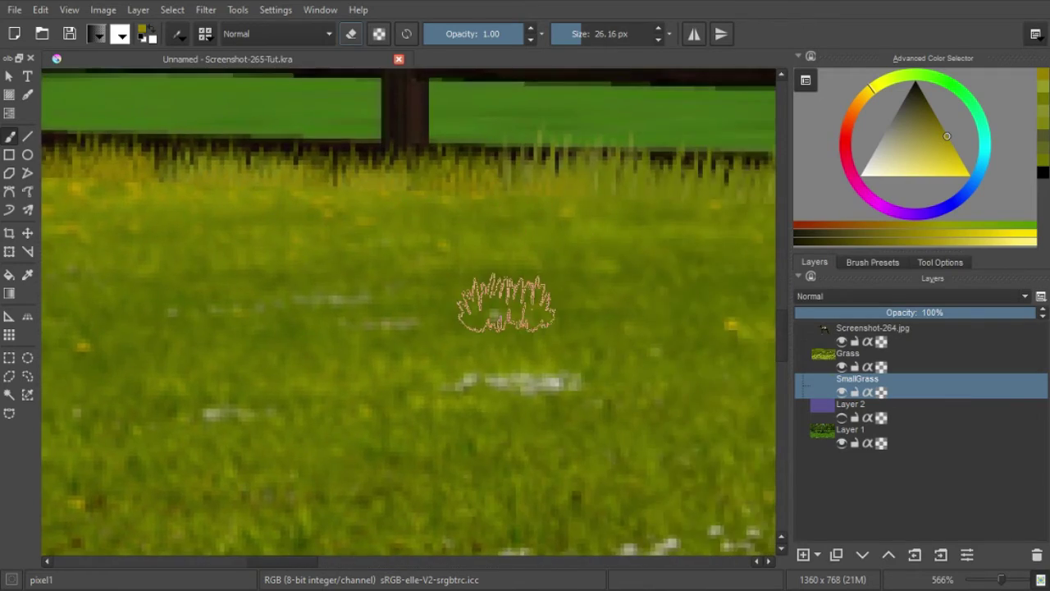
pyautogui.scroll(-3, 526, 312)
# Step: Zoom out to about 50% and pan so the whole horse-and-rider scene is visible
pyautogui.scroll(-2, 542, 320)
pyautogui.scroll(-2, 550, 326)
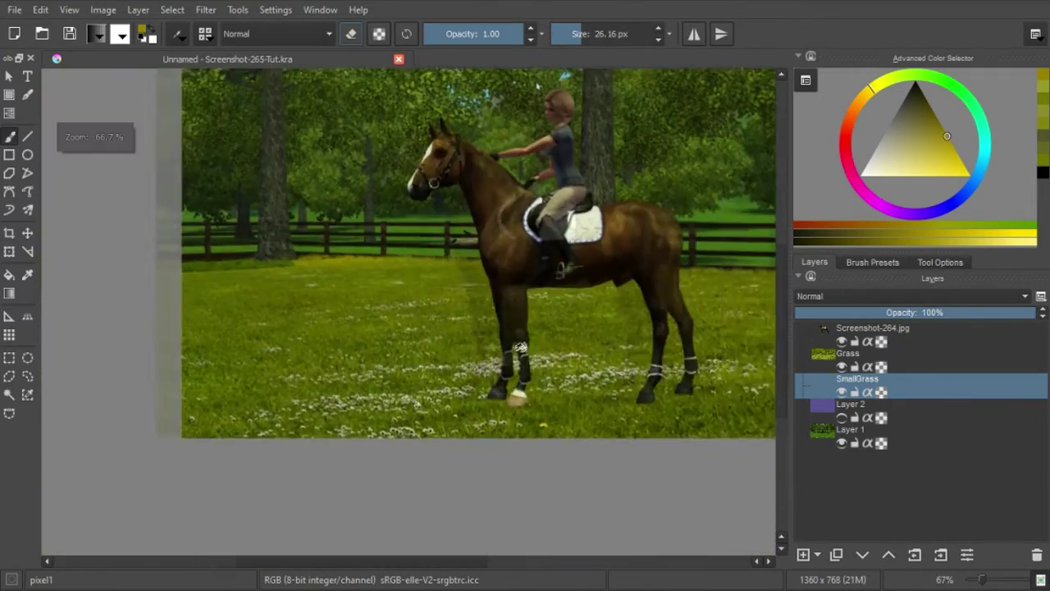
pyautogui.moveTo(540, 323); pyautogui.dragTo(261, 282)
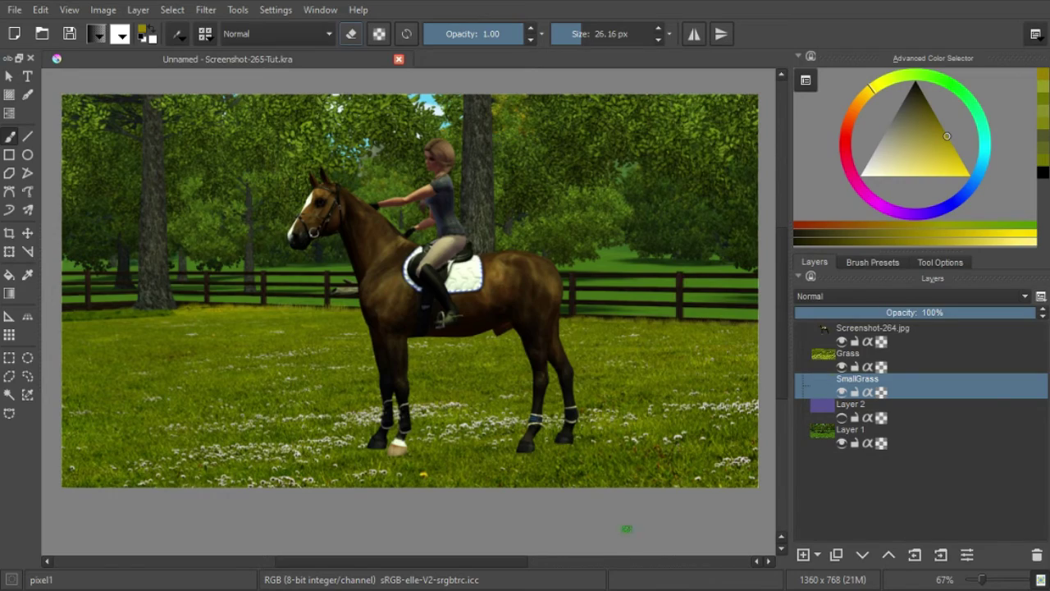
pyautogui.scroll(-1, 626, 528)
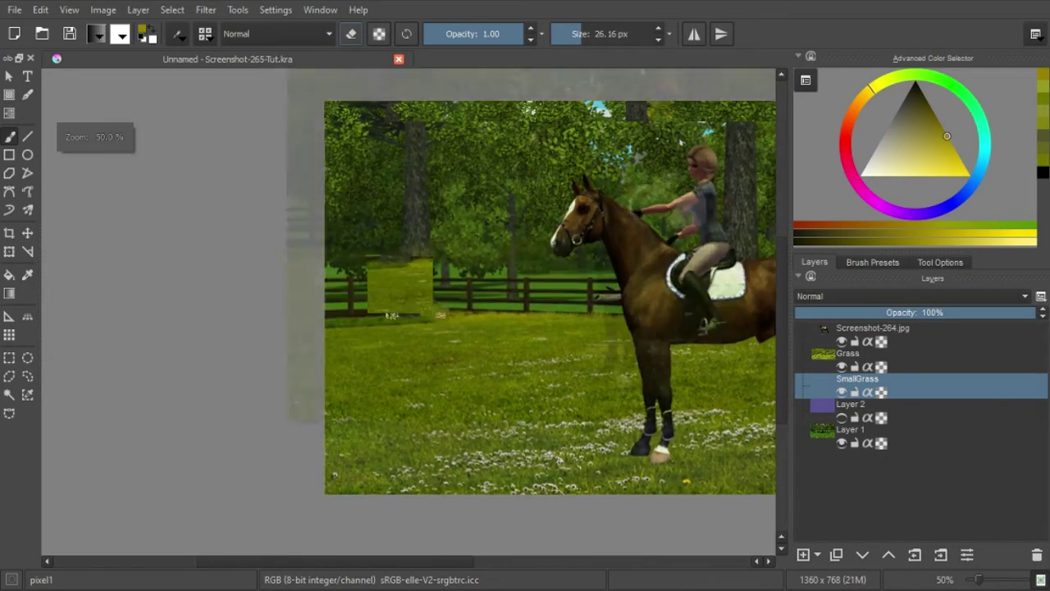
# Step: Zoom to 400%, shrink the grass brush to about 19 px, and stamp a tuft by the tree trunk
pyautogui.scroll(3, 392, 314)
pyautogui.scroll(2, 563, 417)
pyautogui.scroll(1, 574, 415)
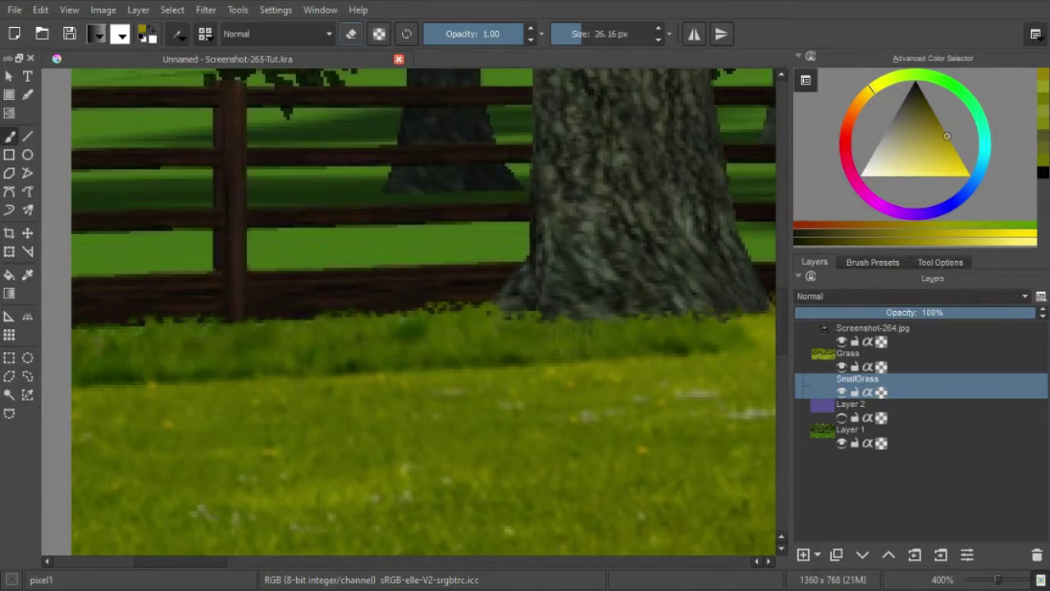
pyautogui.click(206, 34)
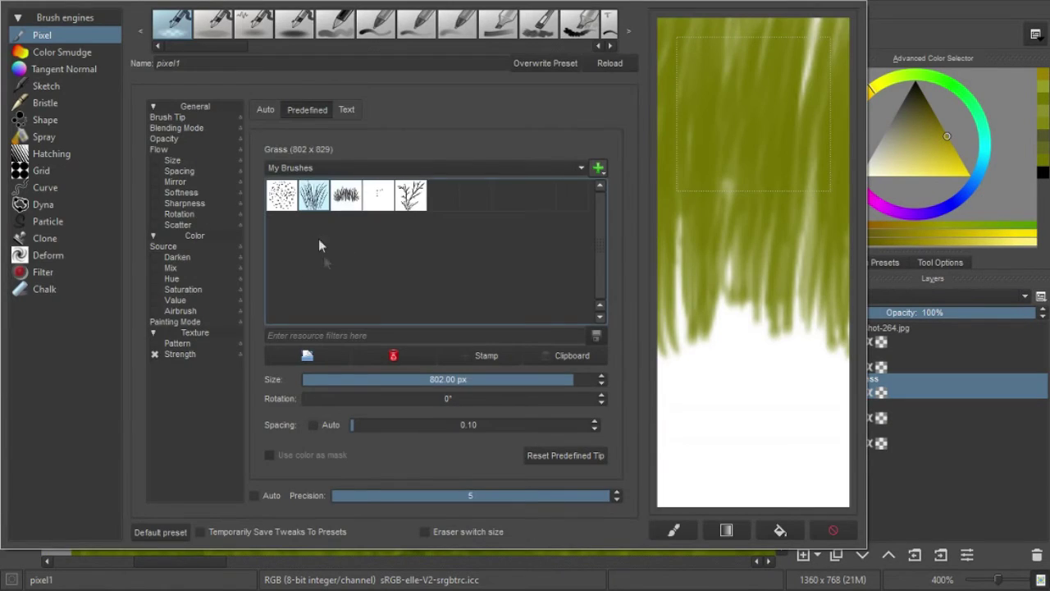
pyautogui.click(868, 115)
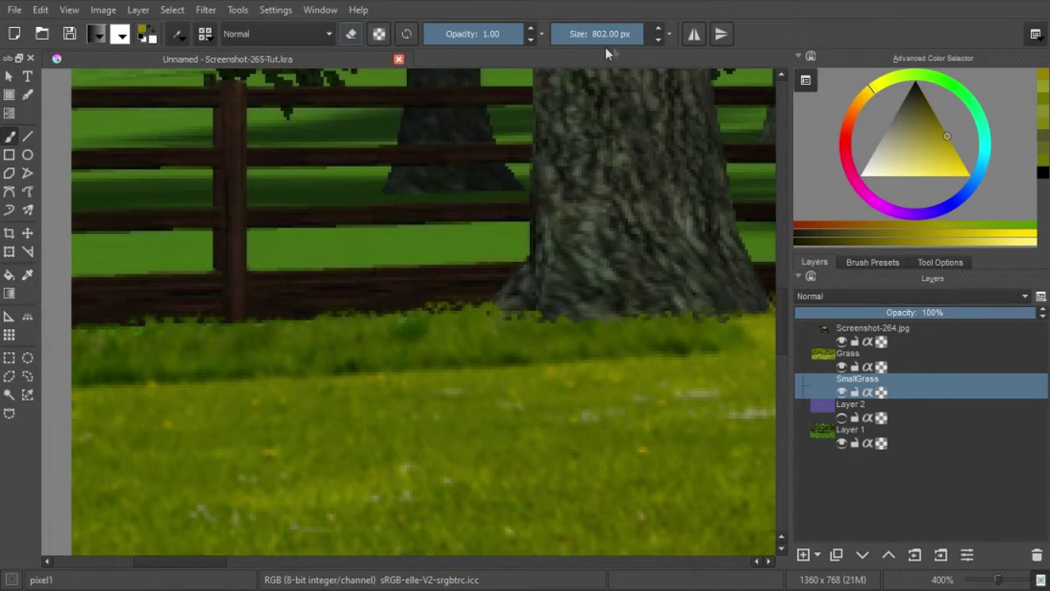
pyautogui.moveTo(608, 33); pyautogui.dragTo(578, 33)
pyautogui.click(525, 177)
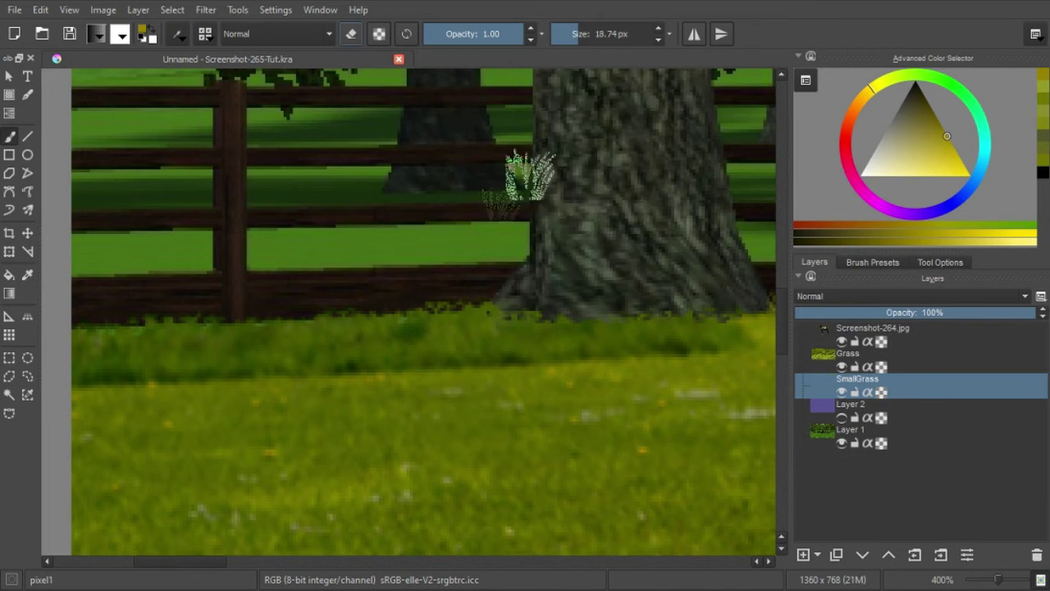
# Step: Set the brush to about 22 px, sample dark green, and work along the fence and under the horse
pyautogui.click(581, 37)
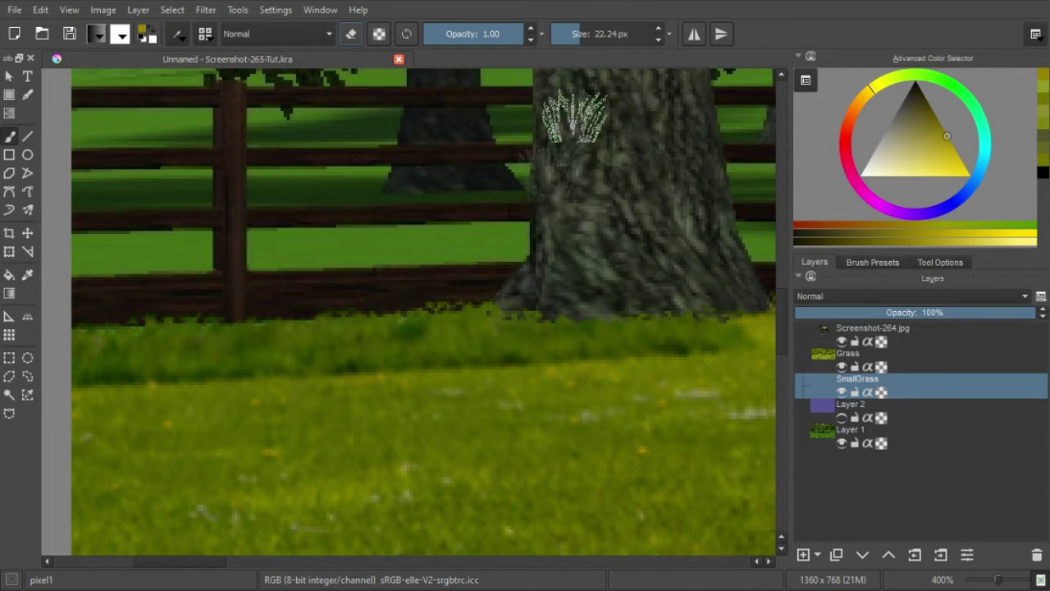
pyautogui.keyDown('ctrl'); pyautogui.click(157, 322); pyautogui.keyUp('ctrl')
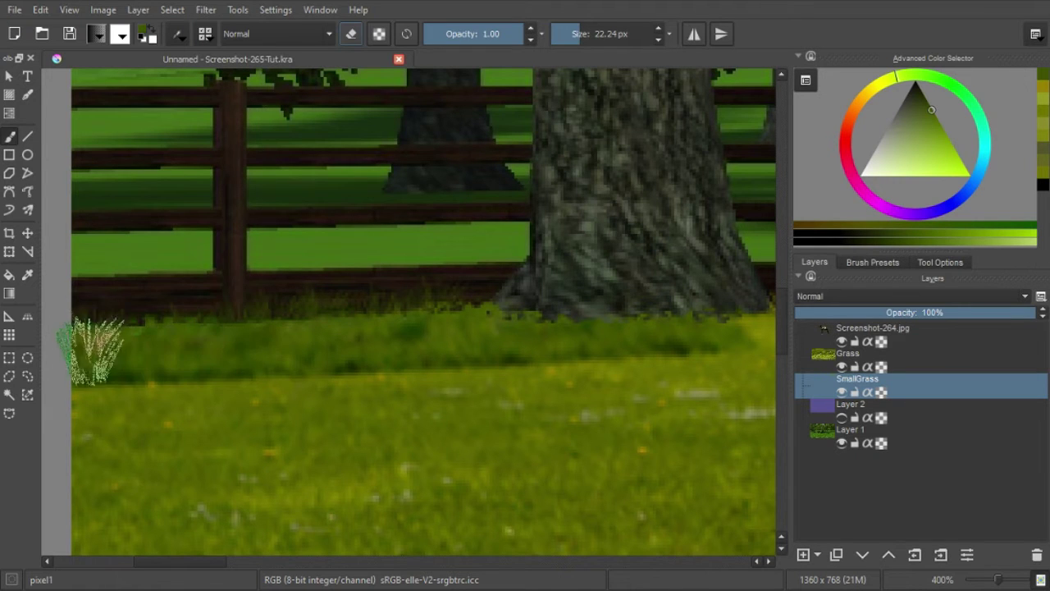
pyautogui.moveTo(427, 349)
pyautogui.mouseDown()
pyautogui.moveTo(328, 333)
pyautogui.moveTo(696, 181)
pyautogui.mouseUp()
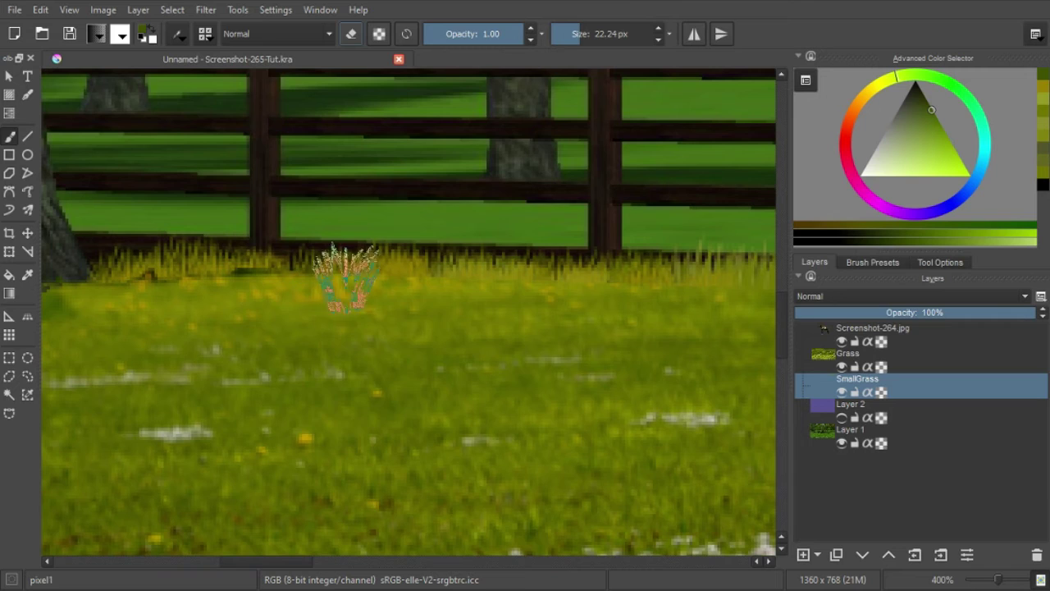
pyautogui.moveTo(692, 352); pyautogui.dragTo(466, 337)
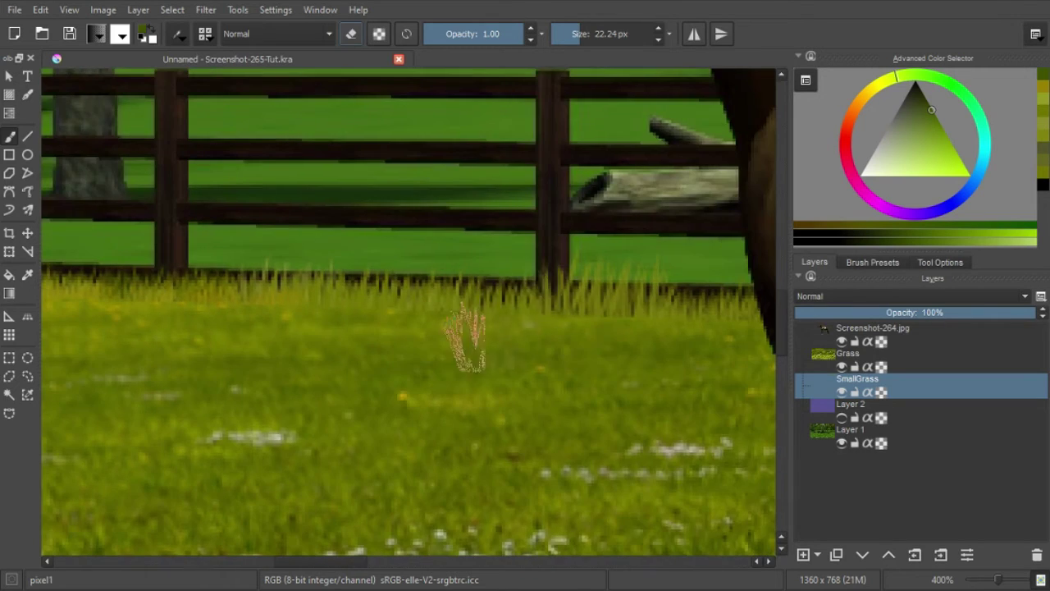
pyautogui.moveTo(663, 375)
pyautogui.mouseDown()
pyautogui.moveTo(345, 411)
pyautogui.moveTo(411, 328)
pyautogui.mouseUp()
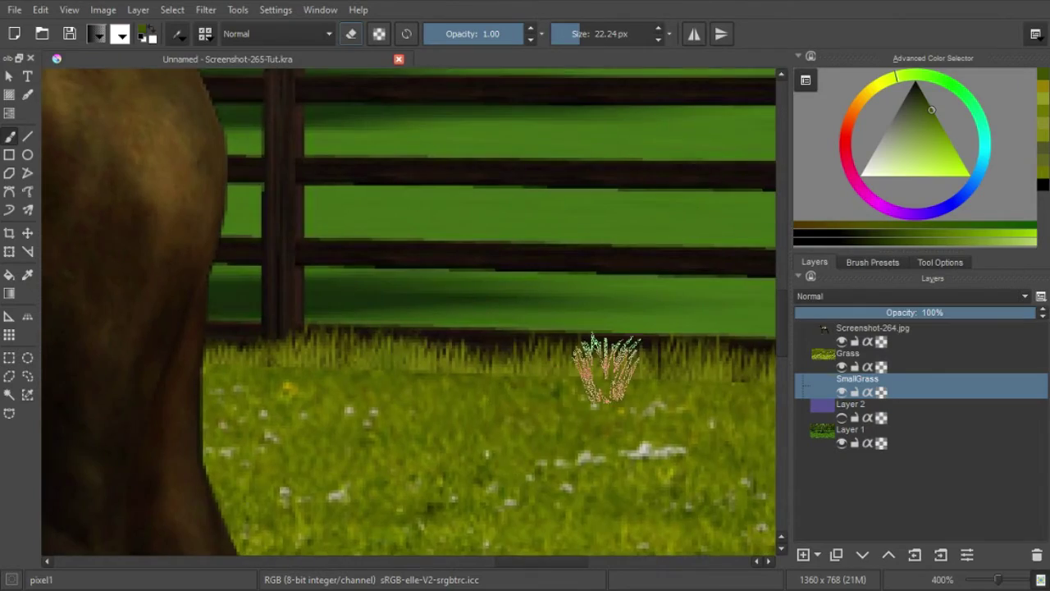
pyautogui.scroll(-1, 608, 369)
pyautogui.scroll(-1, 603, 377)
# Step: Merge the Grass layer down into the SmallGrass layer
pyautogui.scroll(-1, 605, 431)
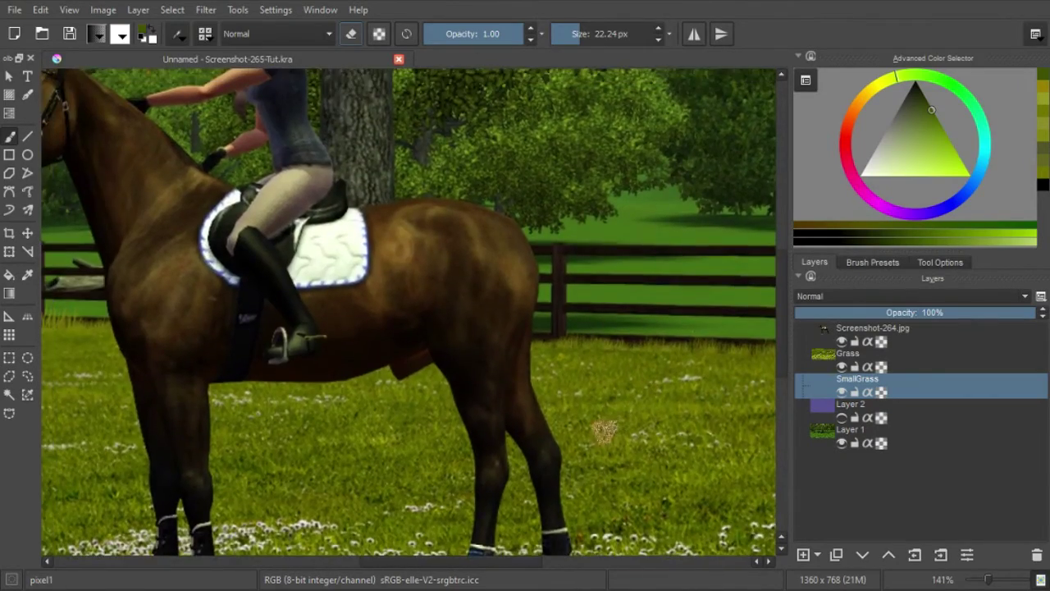
pyautogui.scroll(-2, 604, 431)
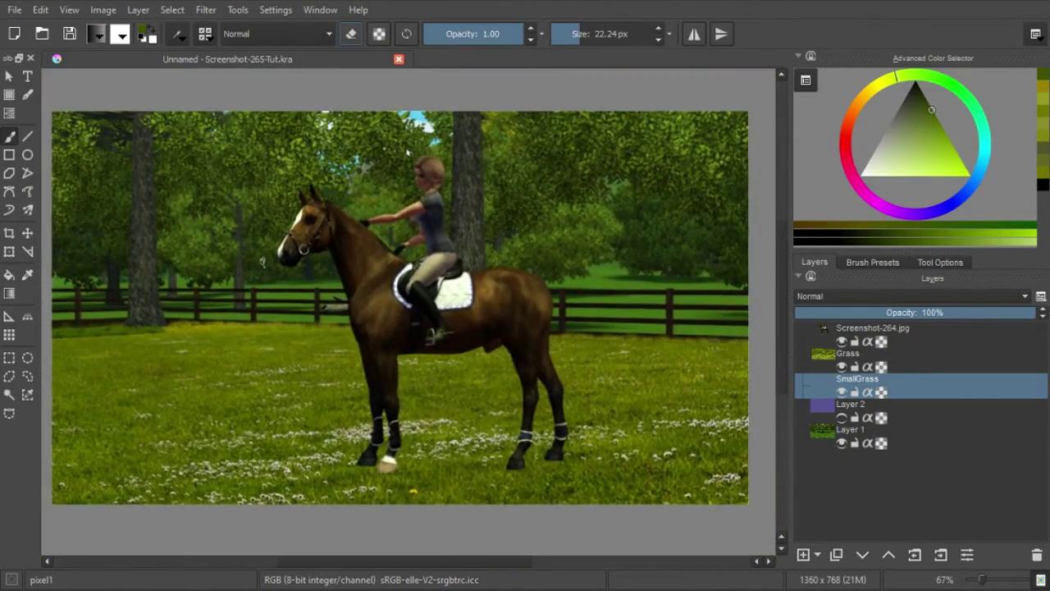
pyautogui.click(911, 366)
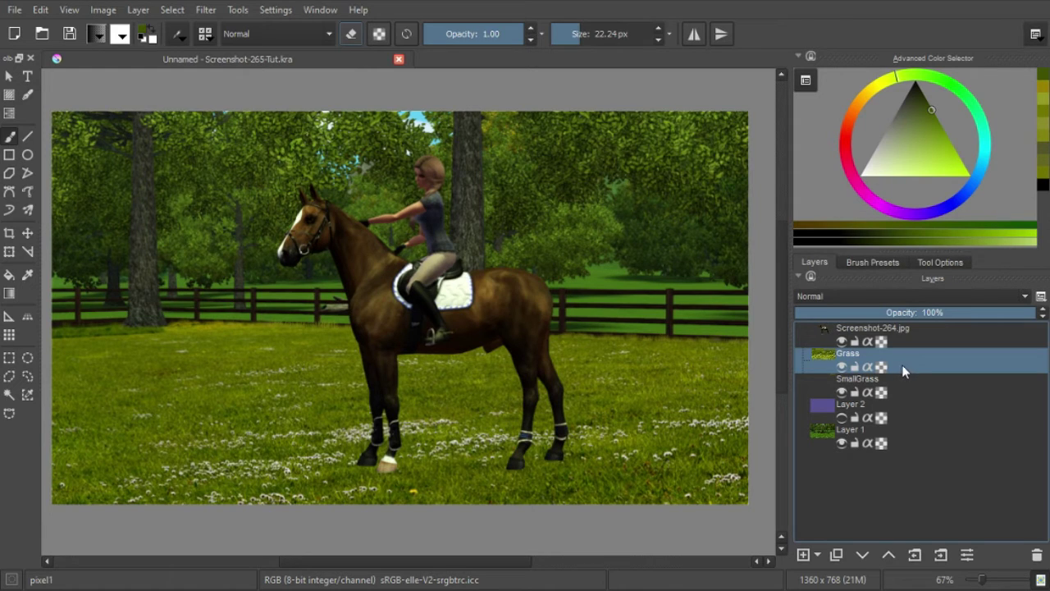
pyautogui.rightClick(906, 367)
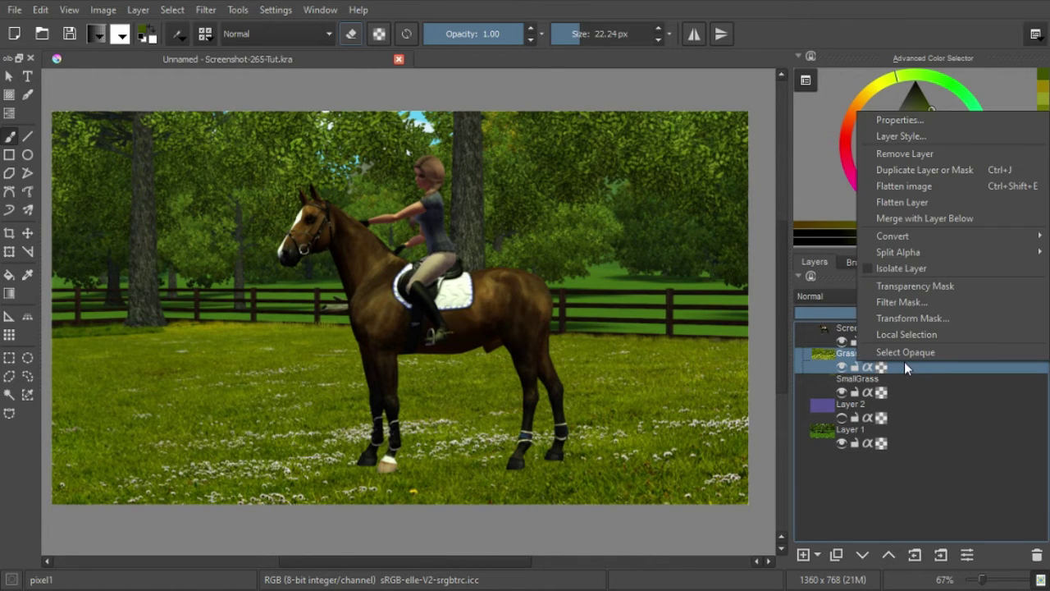
pyautogui.click(949, 222)
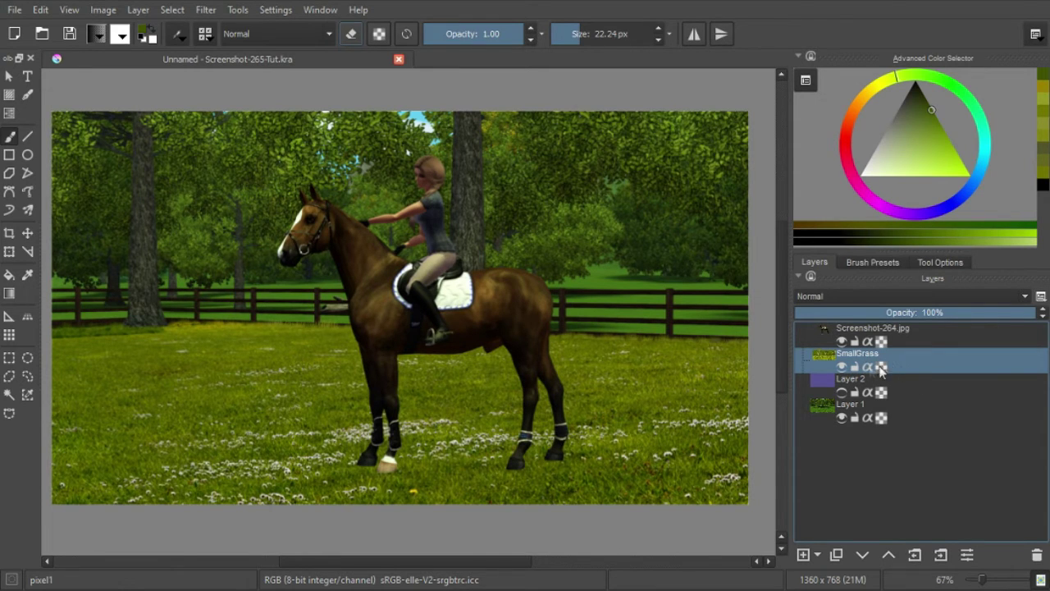
# Step: Check and lock the SmallGrass layer, then rename it to Grass
pyautogui.click(847, 365)
pyautogui.click(849, 366)
pyautogui.click(848, 366)
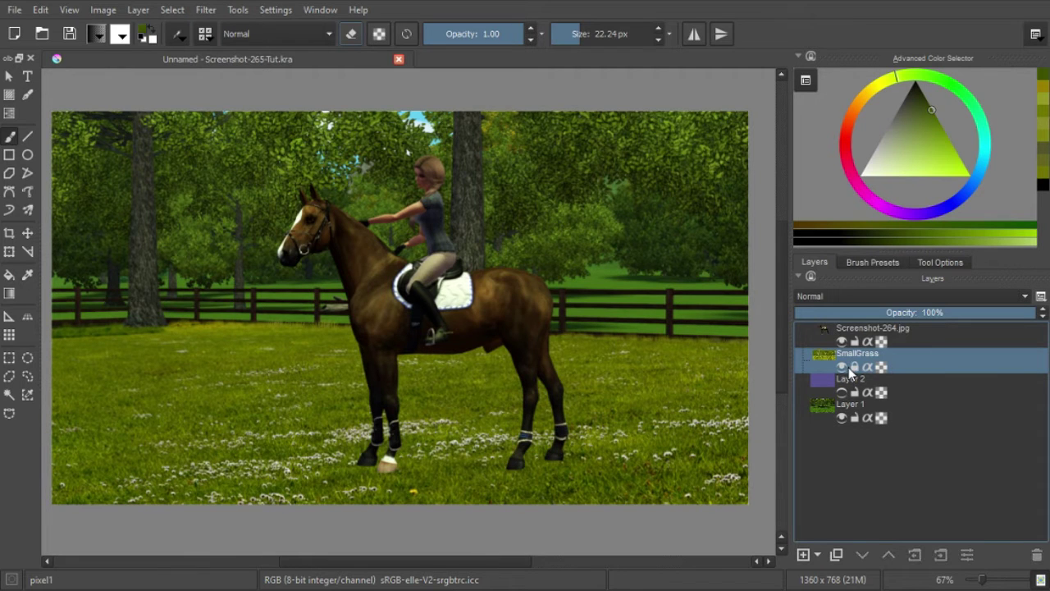
pyautogui.doubleClick(865, 357)
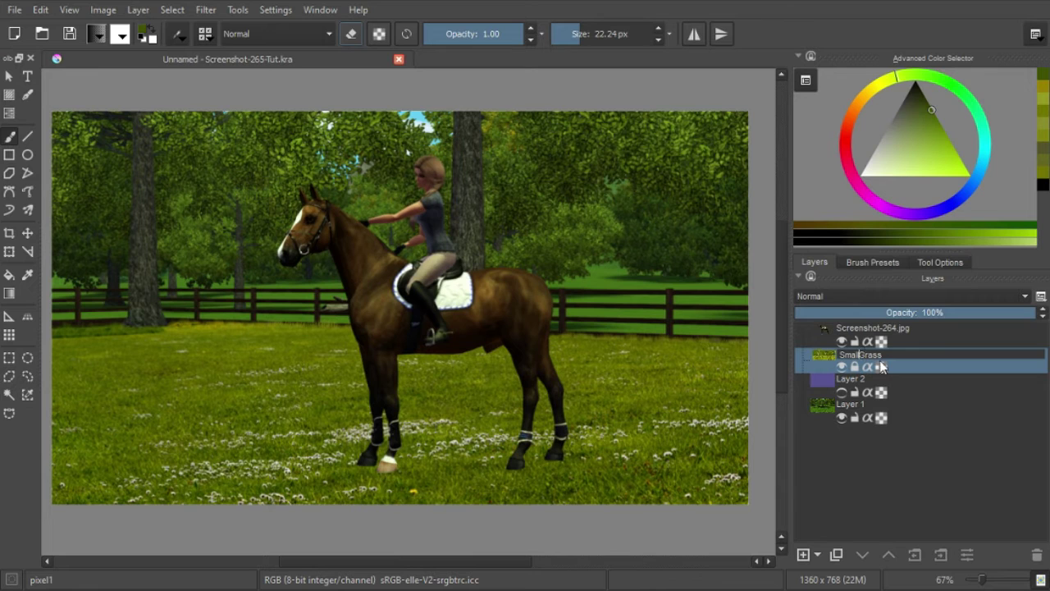
pyautogui.press('Return')
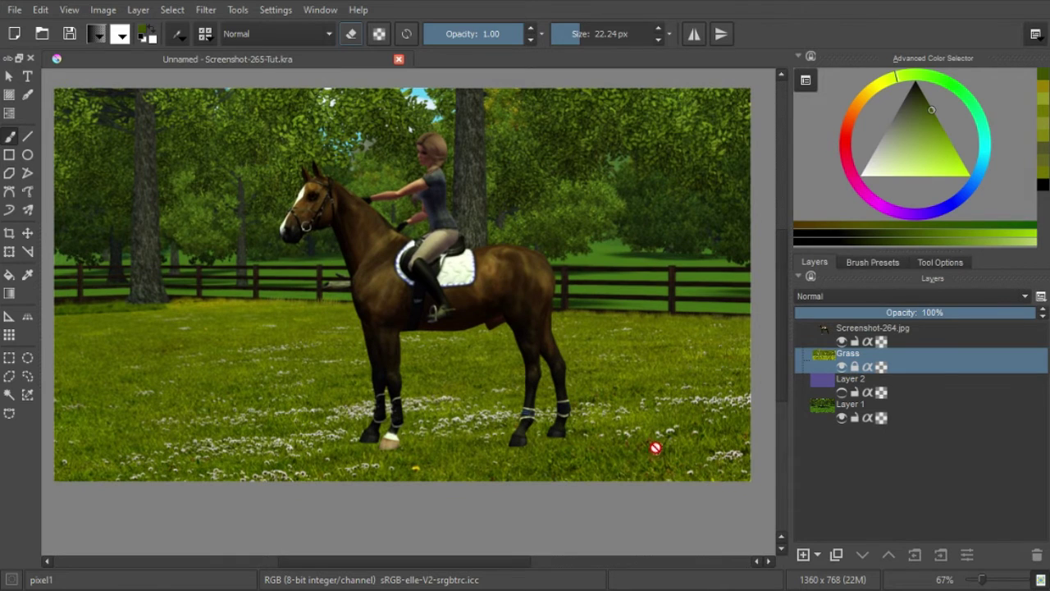
# Step: Preview the purple Layer 2, then rename Layer 1 to Hintergund
pyautogui.click(841, 393)
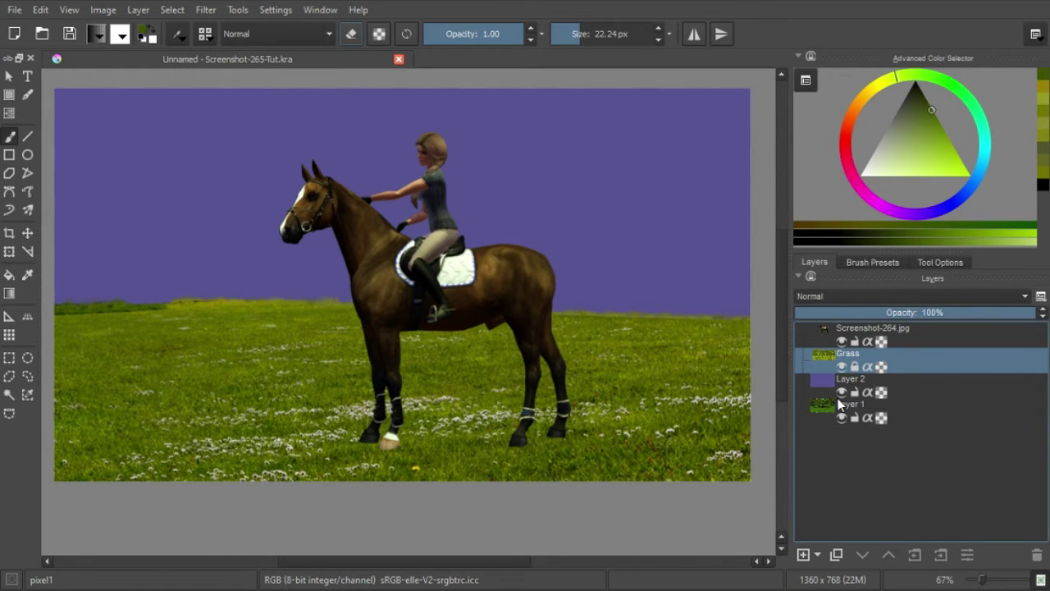
pyautogui.click(840, 393)
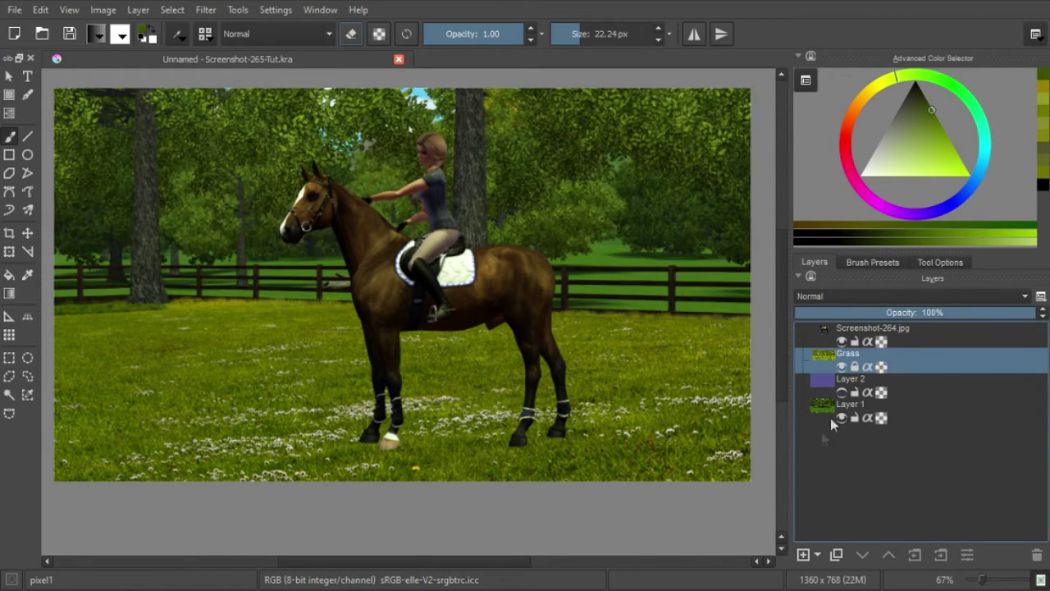
pyautogui.click(917, 419)
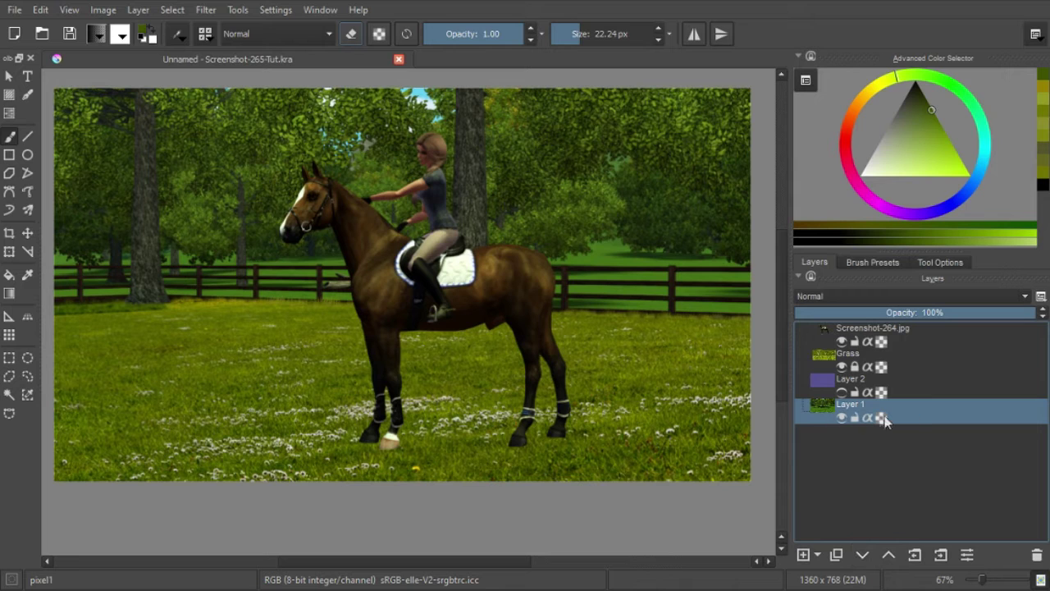
pyautogui.doubleClick(853, 406)
pyautogui.write('Hintergu')
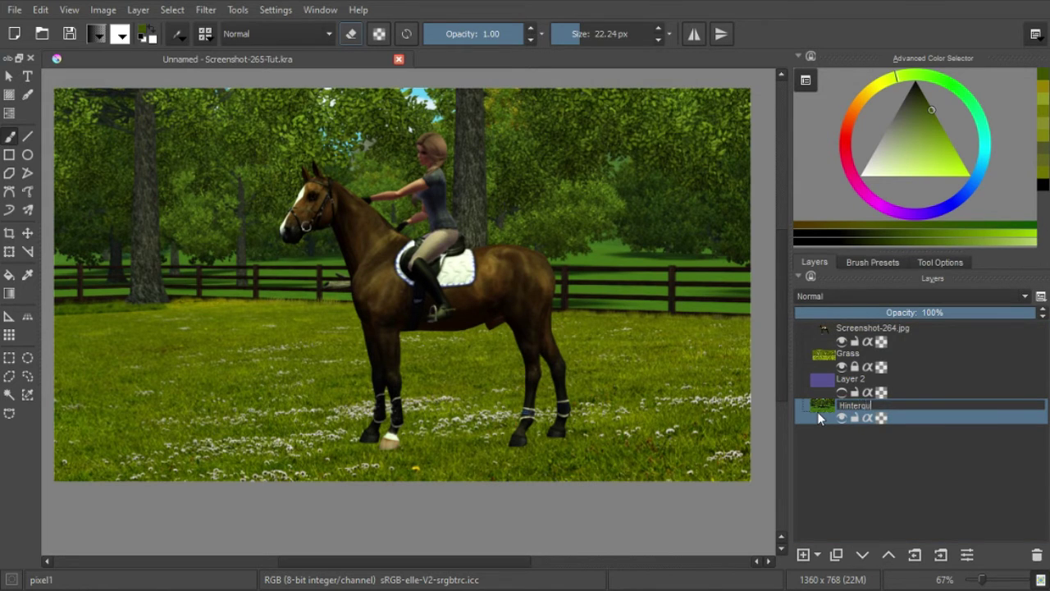
pyautogui.write('nd')
pyautogui.press('Return')
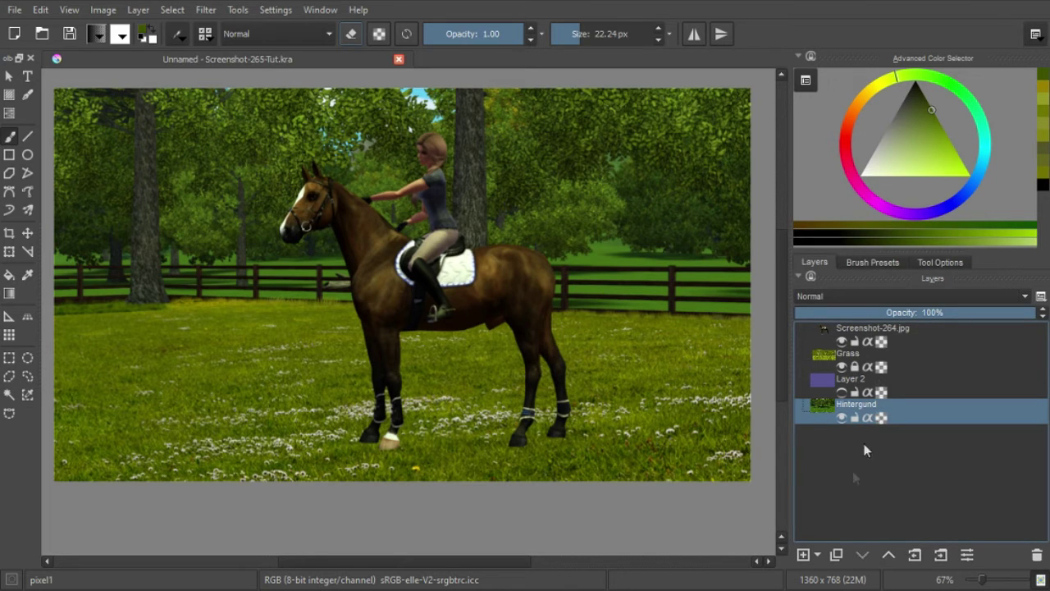
# Step: Duplicate the Hintergund layer and keep the upper copy active
pyautogui.click(837, 563)
pyautogui.click(906, 442)
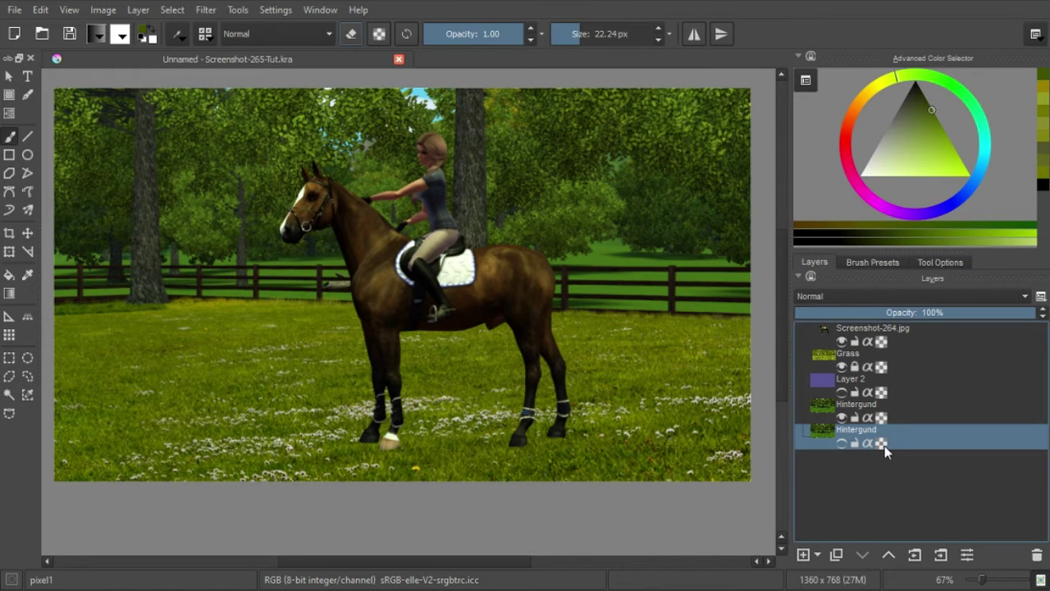
pyautogui.click(894, 417)
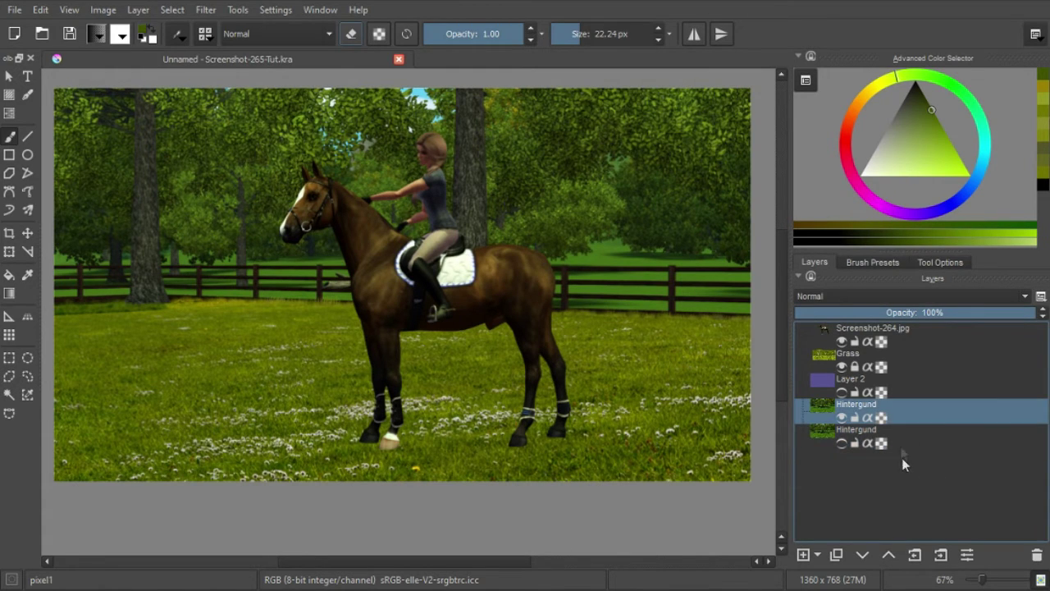
pyautogui.click(205, 10)
pyautogui.moveTo(224, 44)
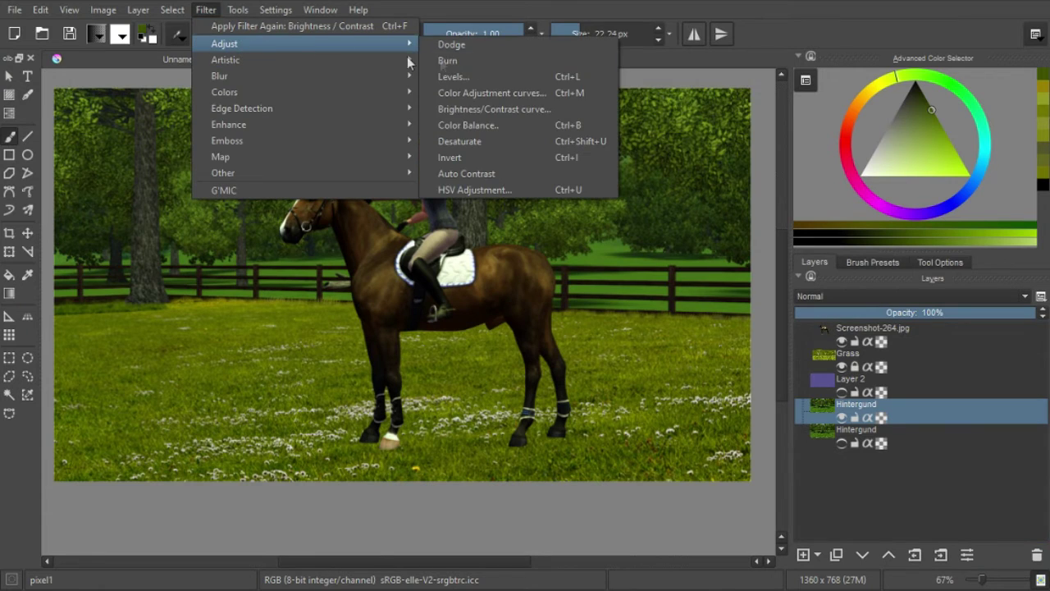
# Step: Apply a two-point brightness/contrast curve to the upper Hintergund layer, slightly brightening with deeper shadows
pyautogui.click(512, 107)
pyautogui.moveTo(421, 156); pyautogui.dragTo(793, 125)
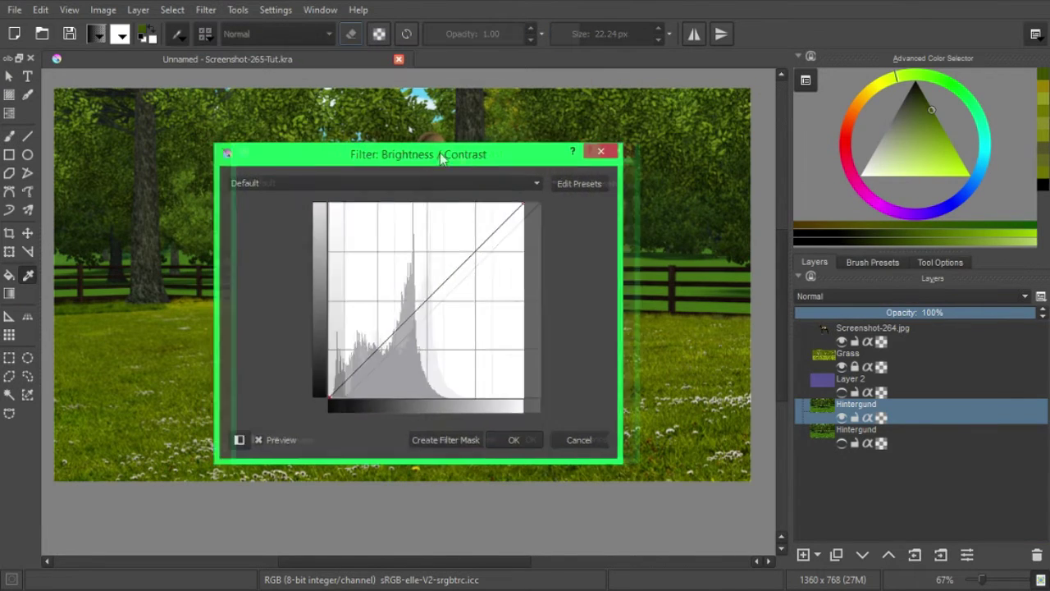
pyautogui.moveTo(766, 304); pyautogui.dragTo(761, 305)
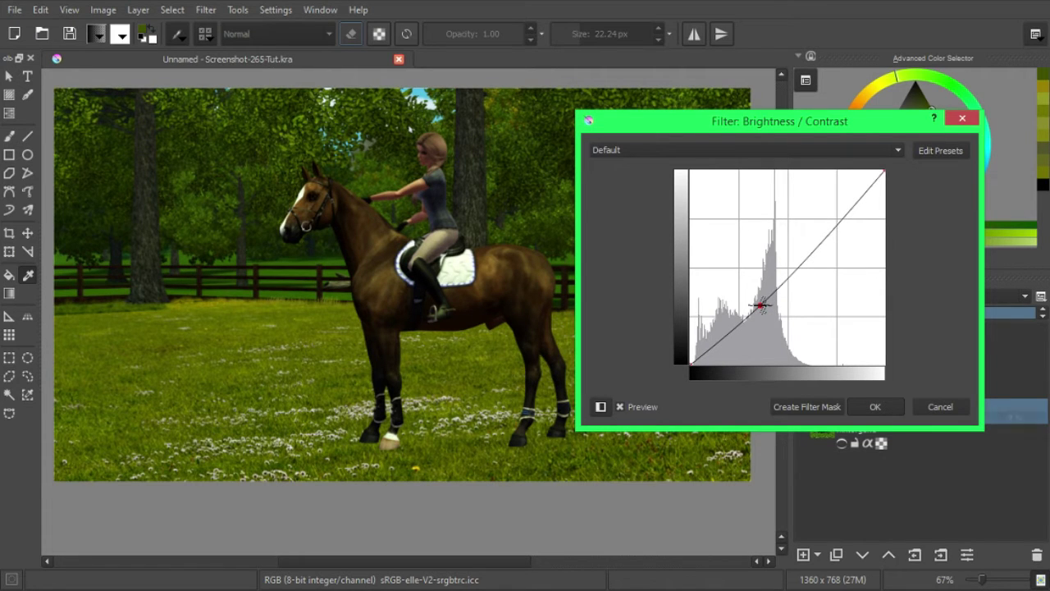
pyautogui.moveTo(761, 305); pyautogui.dragTo(761, 289)
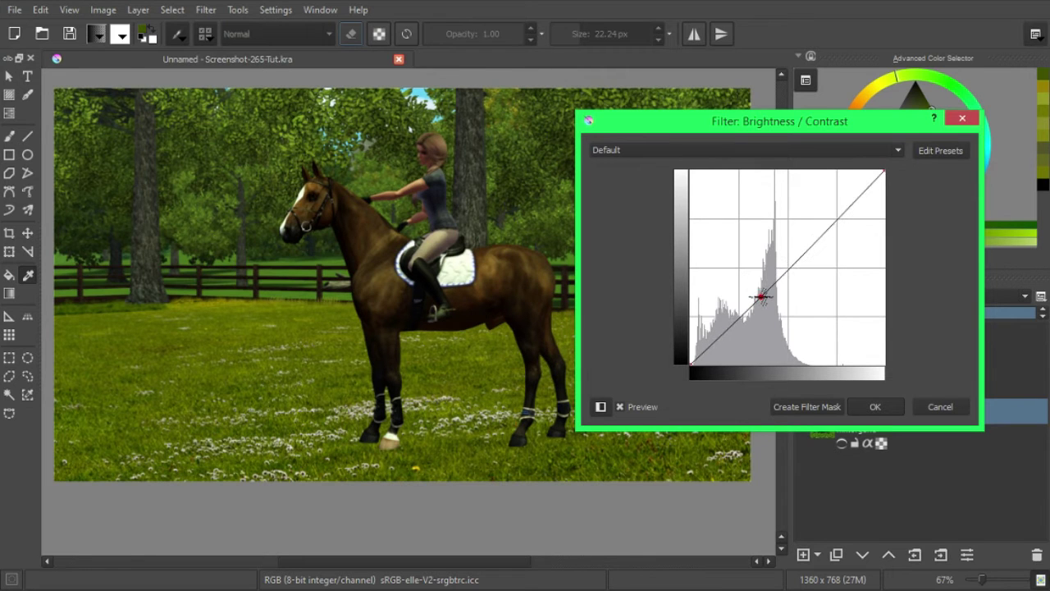
pyautogui.moveTo(761, 289); pyautogui.dragTo(764, 303)
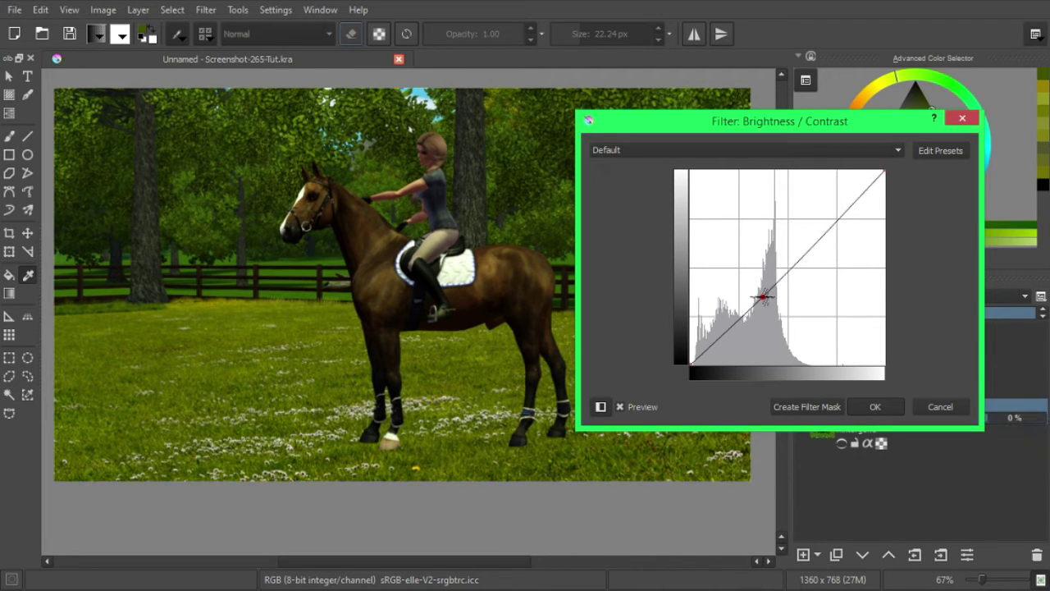
pyautogui.moveTo(763, 302); pyautogui.dragTo(763, 298)
pyautogui.moveTo(724, 333); pyautogui.dragTo(728, 339)
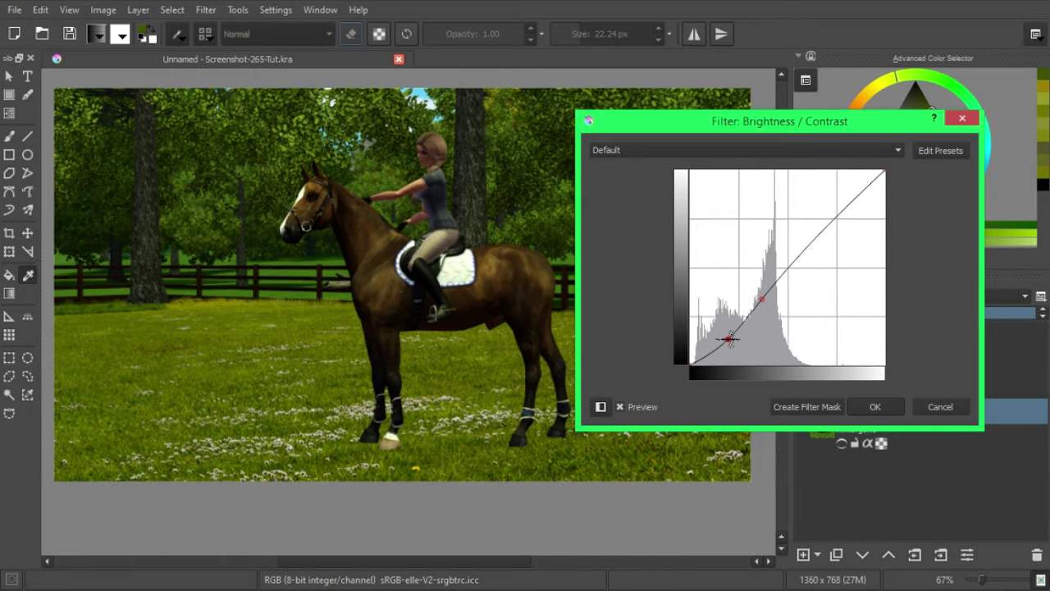
pyautogui.click(875, 407)
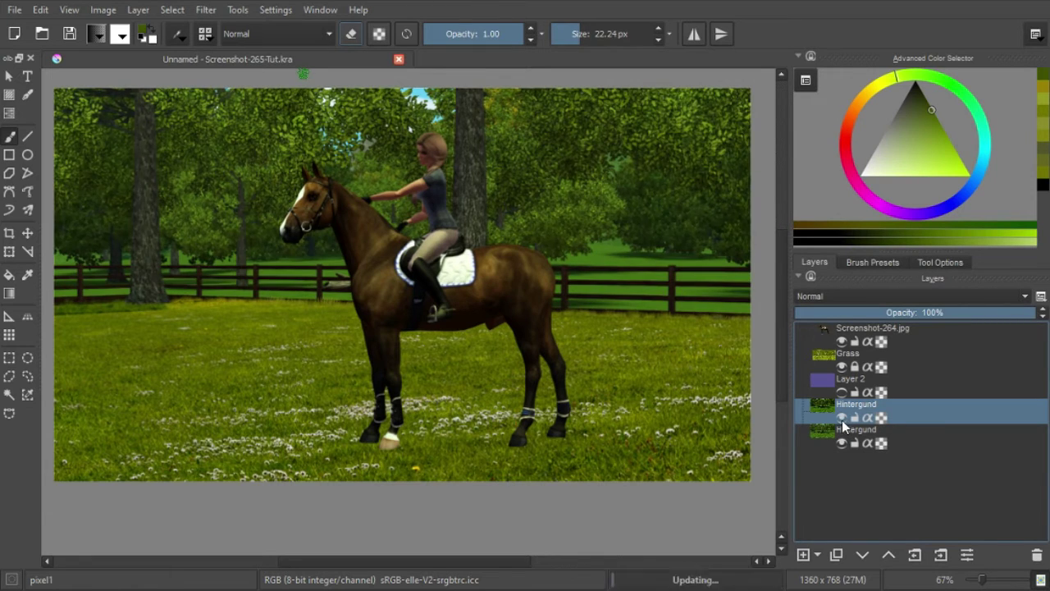
# Step: Toggle the Hintergund layers' visibility to compare before and after the curve
pyautogui.click(842, 419)
pyautogui.click(842, 418)
pyautogui.click(845, 423)
pyautogui.click(844, 422)
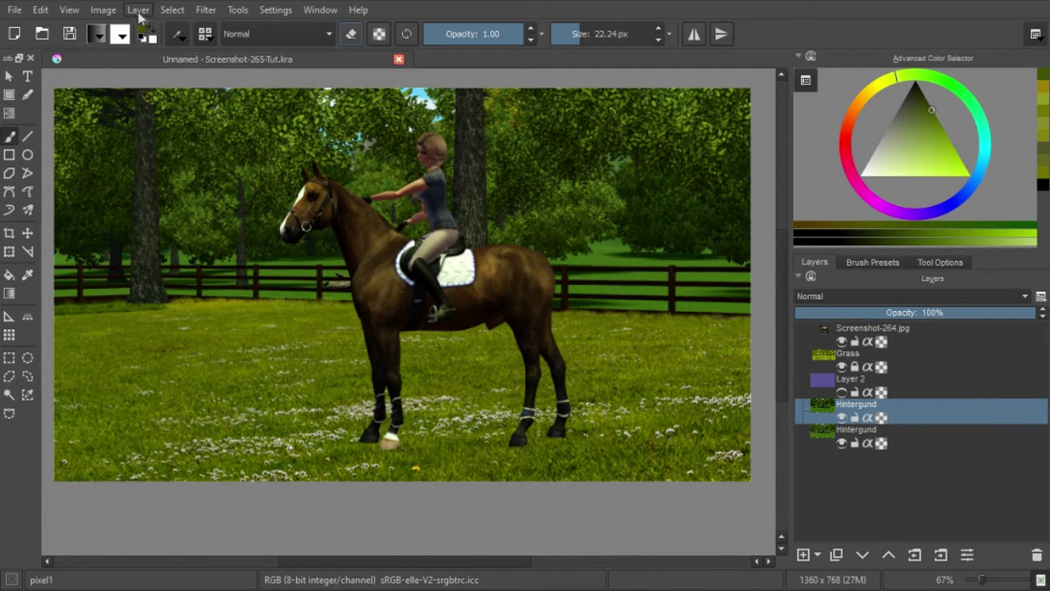
# Step: Open Color Adjustment curves and set two nearly straight RGBA points, the lower at input 42, output 40
pyautogui.click(205, 10)
pyautogui.moveTo(225, 44)
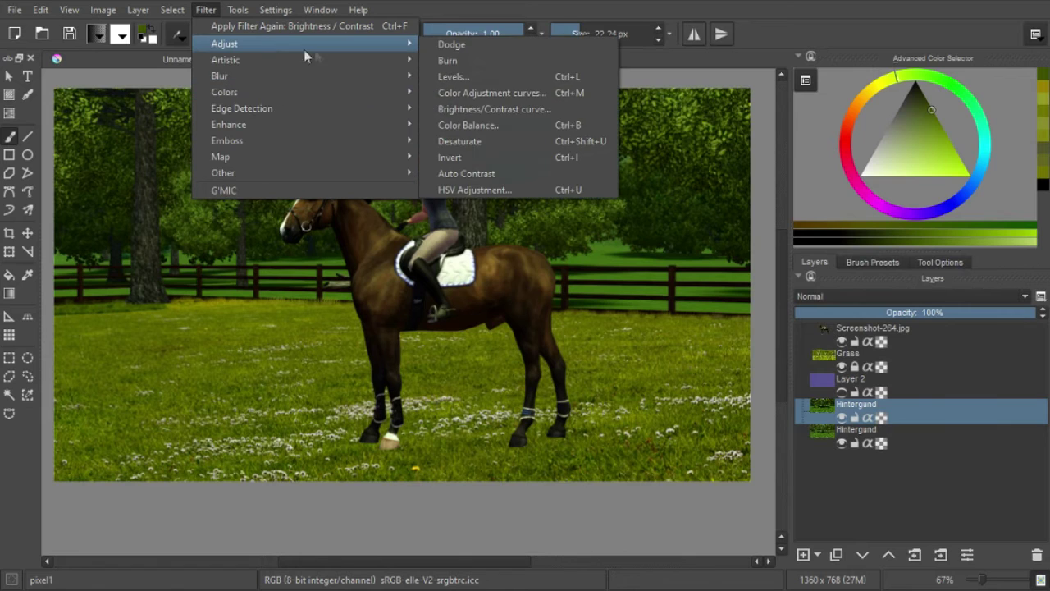
pyautogui.click(502, 95)
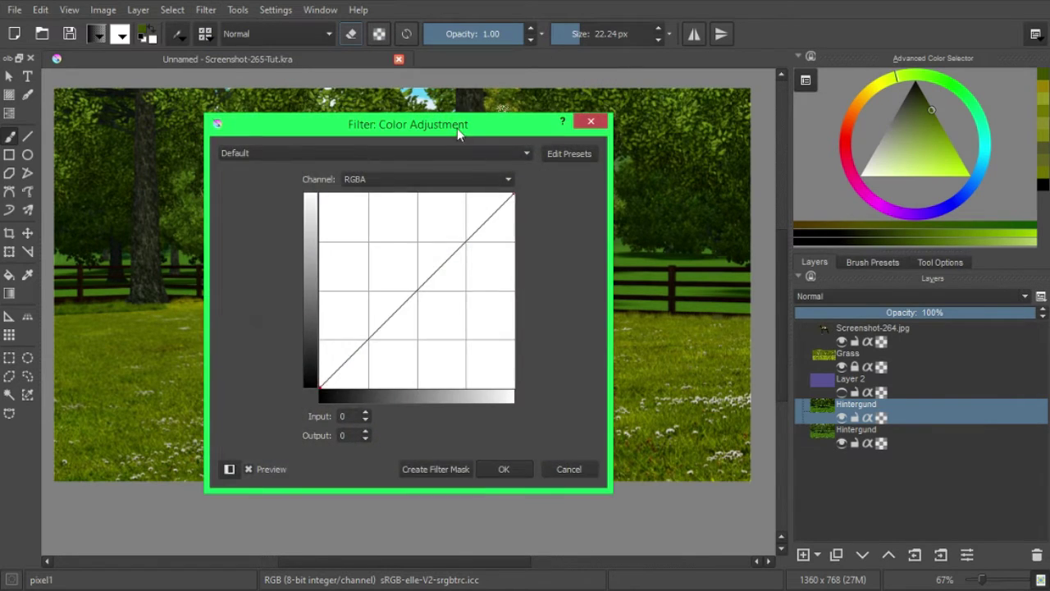
pyautogui.moveTo(457, 128); pyautogui.dragTo(866, 109)
pyautogui.moveTo(819, 282); pyautogui.dragTo(803, 237)
pyautogui.moveTo(803, 238); pyautogui.dragTo(834, 310)
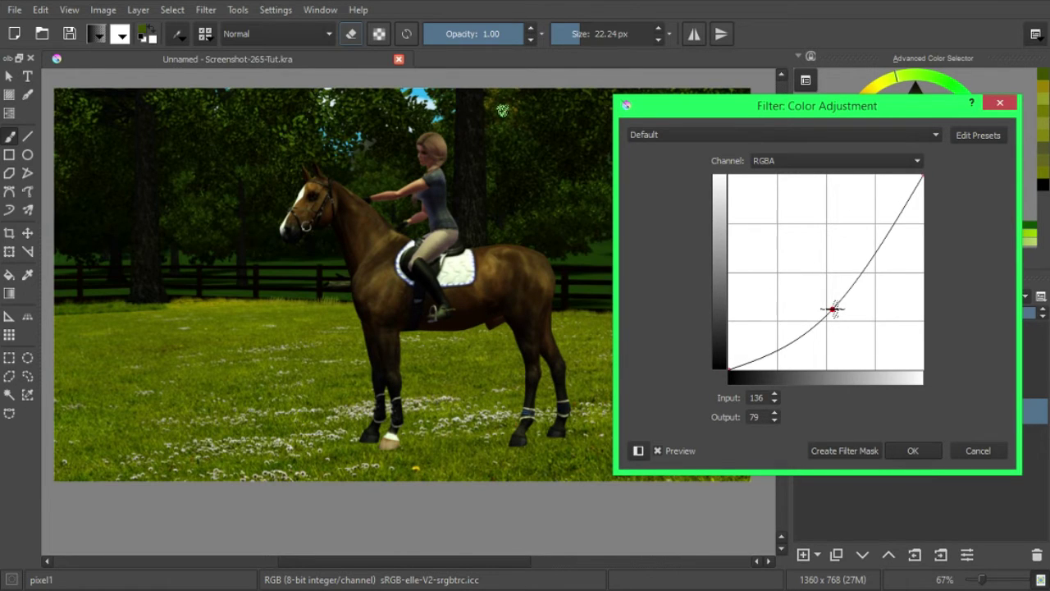
pyautogui.moveTo(834, 310); pyautogui.dragTo(821, 275)
pyautogui.moveTo(759, 350)
pyautogui.mouseDown()
pyautogui.moveTo(762, 359)
pyautogui.moveTo(763, 342)
pyautogui.mouseUp()
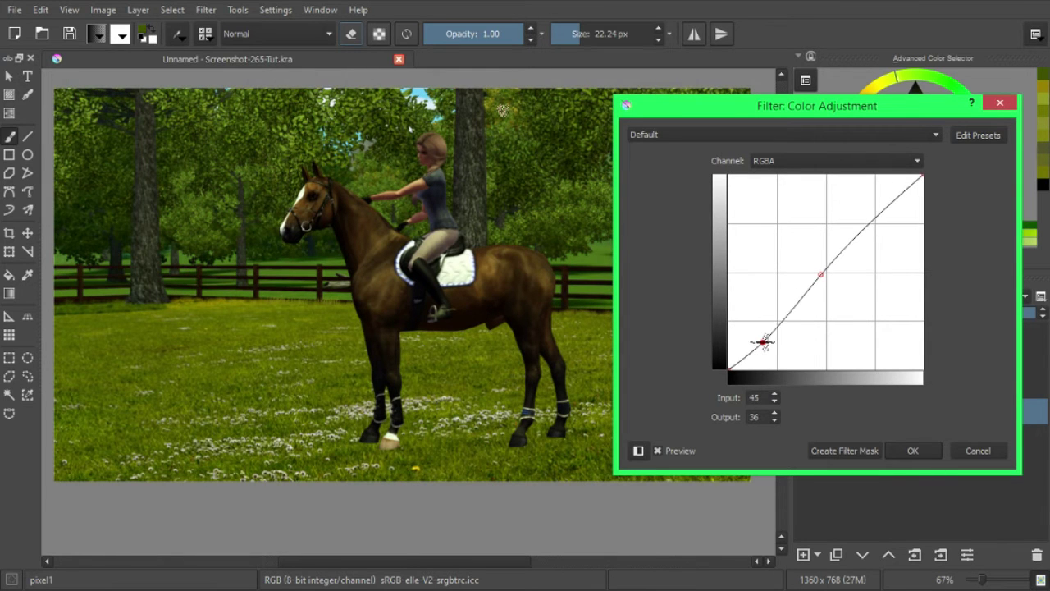
pyautogui.moveTo(763, 342); pyautogui.dragTo(760, 339)
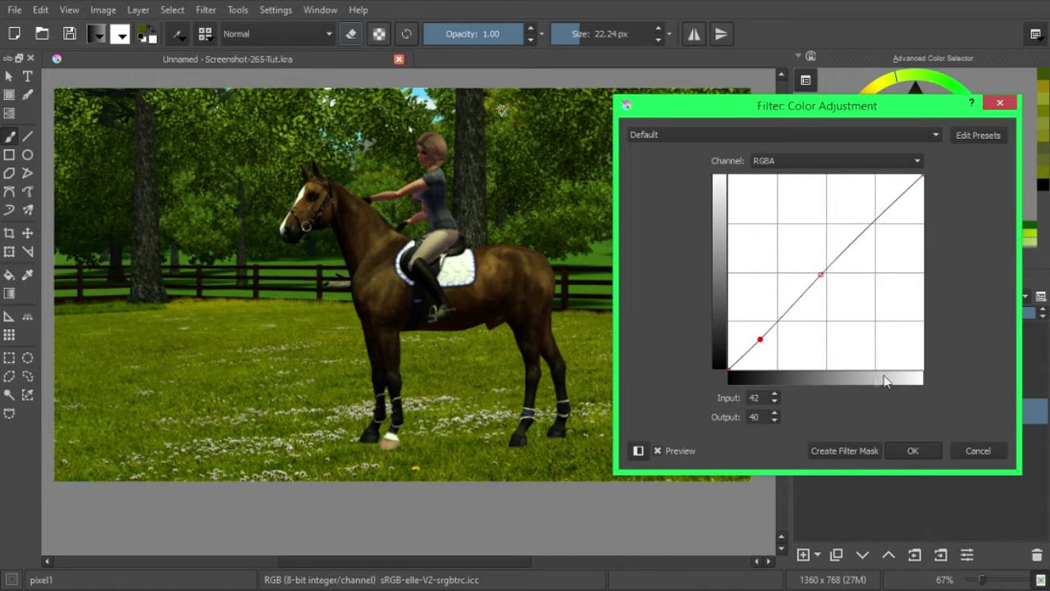
# Step: Add the colour curve as a filter mask on upper Hintergund and toggle it to compare
pyautogui.click(850, 458)
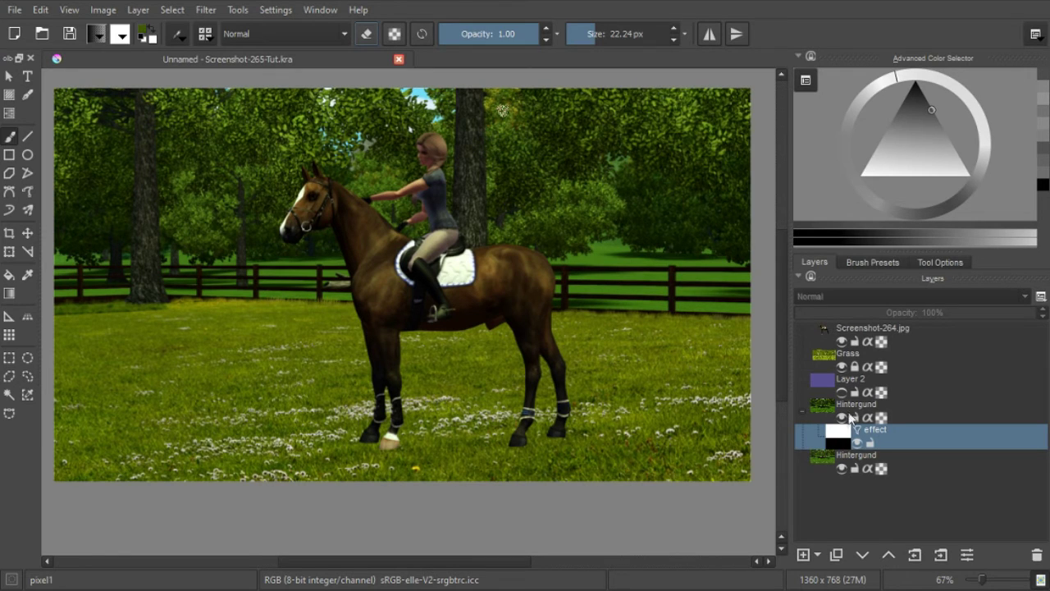
pyautogui.click(858, 444)
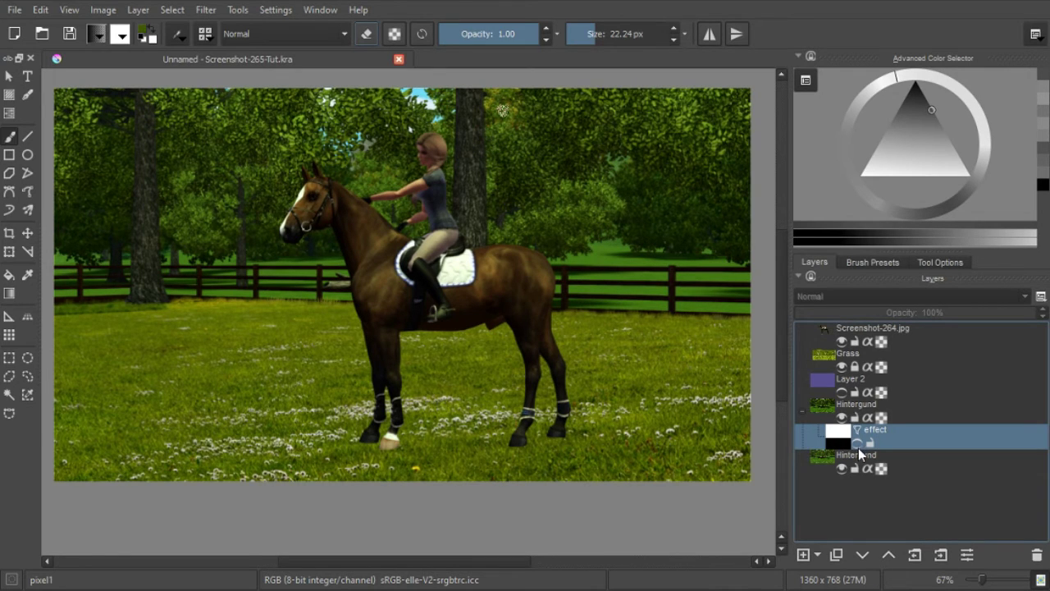
pyautogui.click(858, 448)
pyautogui.click(857, 444)
# Step: Expand the upper Hintergund layer and delete its effect filter mask
pyautogui.click(802, 414)
pyautogui.click(804, 413)
pyautogui.click(803, 413)
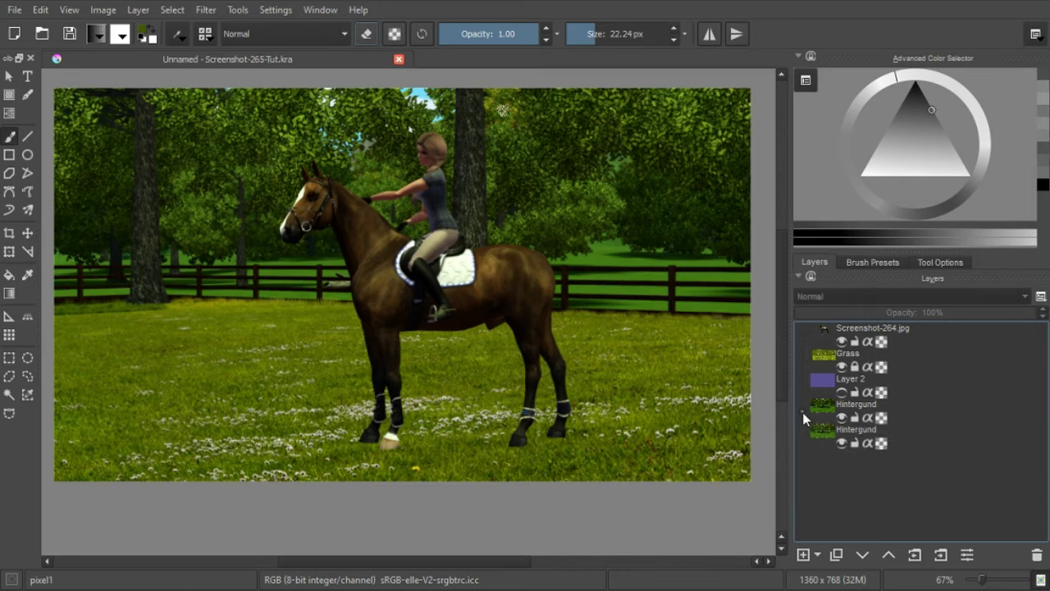
pyautogui.click(803, 414)
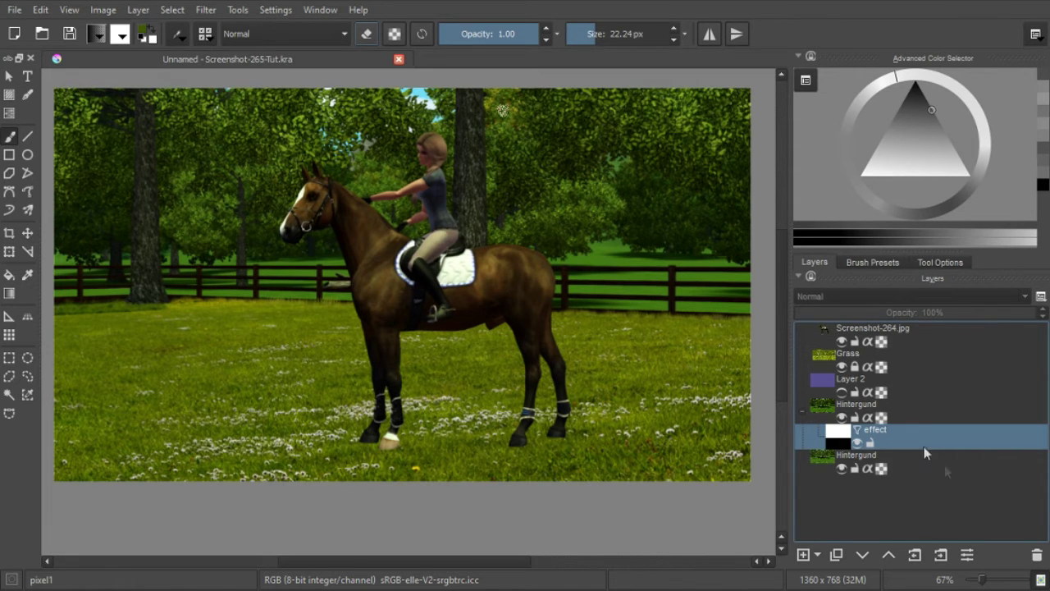
pyautogui.click(1034, 556)
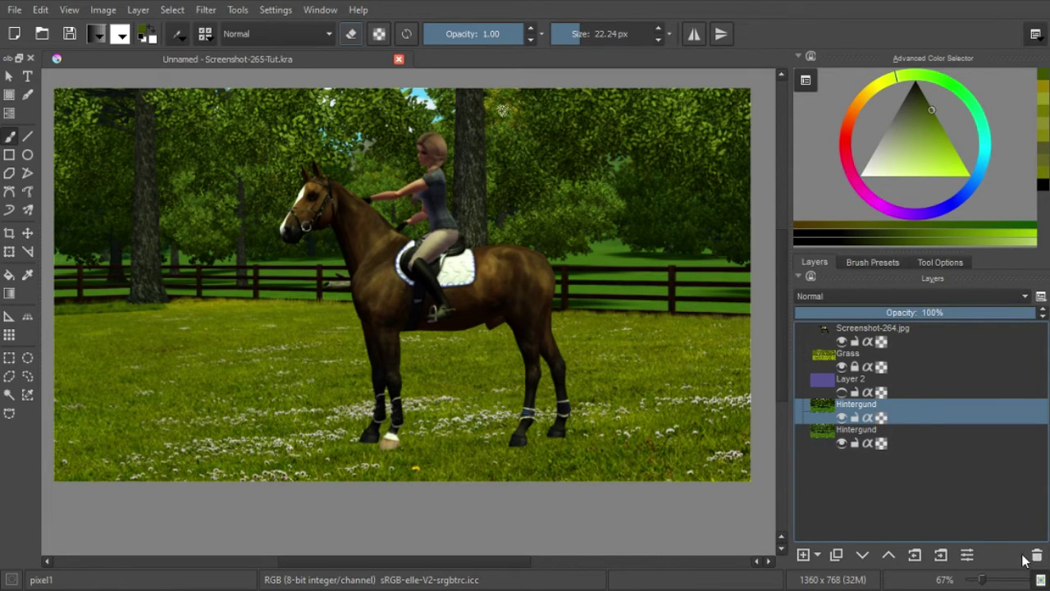
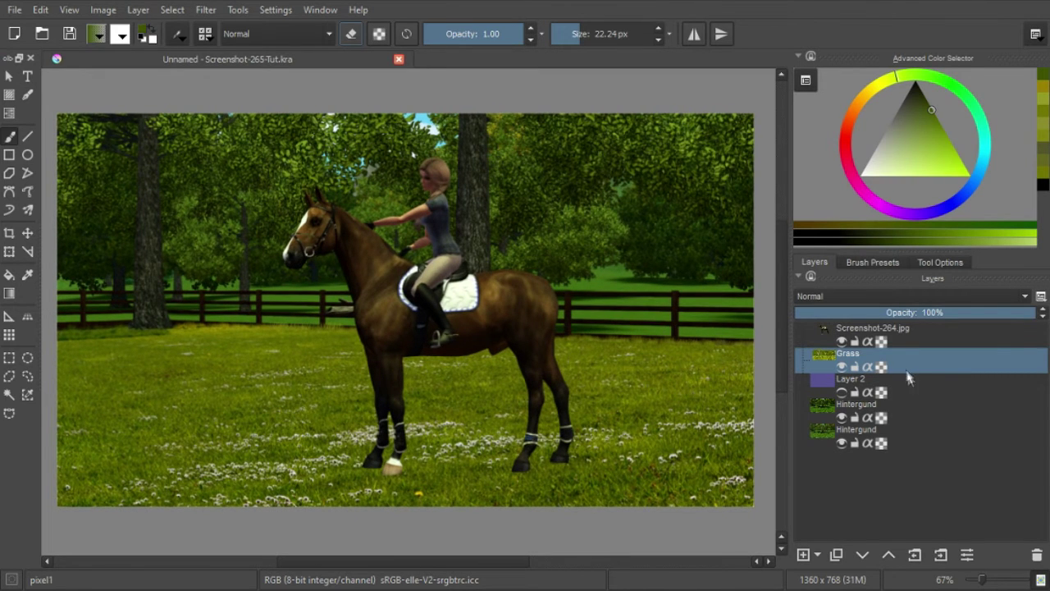
# Step: Duplicate the Grass layer, place the copy beneath Layer 2, and hide the upper Grass layer
pyautogui.click(837, 556)
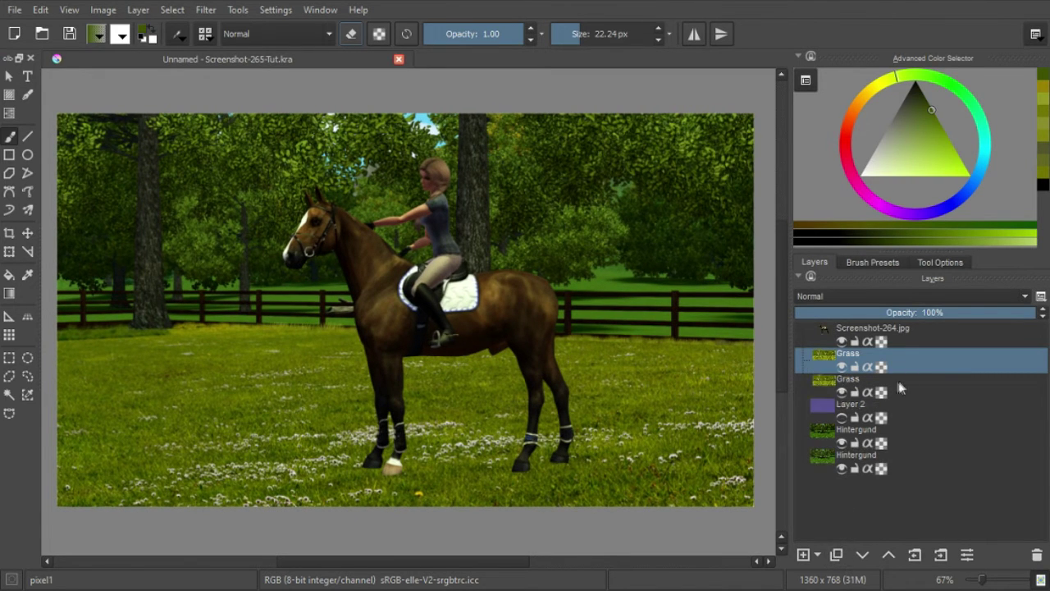
pyautogui.click(863, 556)
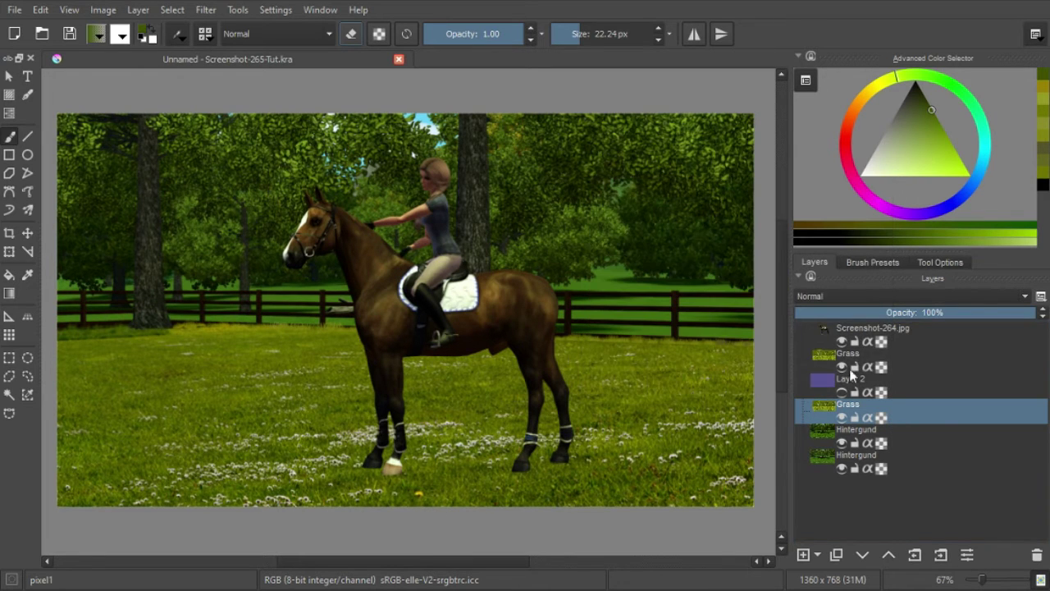
pyautogui.click(843, 366)
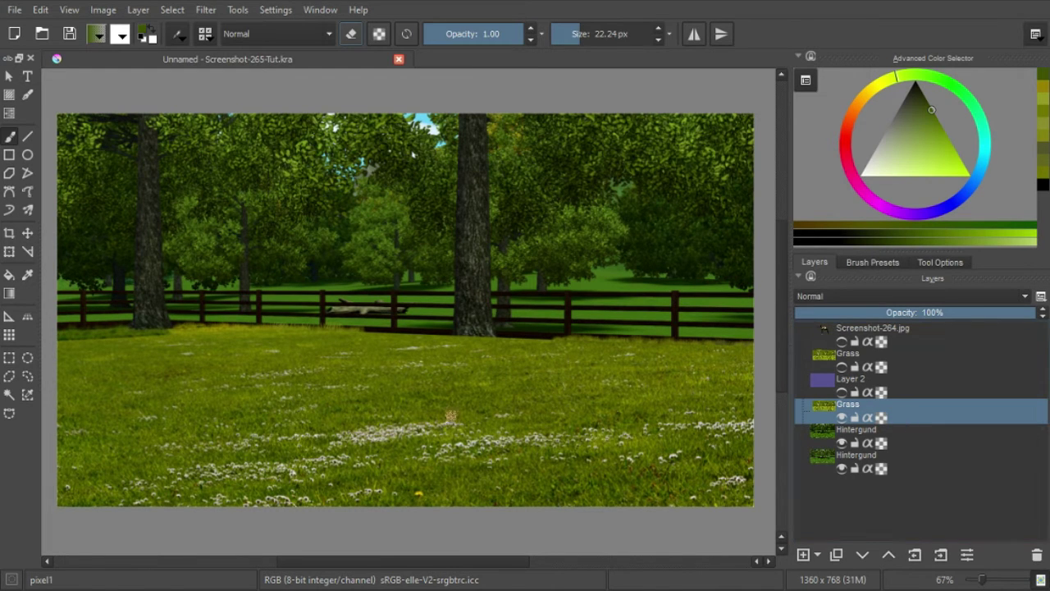
# Step: Shift the lower Grass copy upward and rectangle-select its bottom strip
pyautogui.click(27, 233)
pyautogui.moveTo(477, 410); pyautogui.dragTo(478, 332)
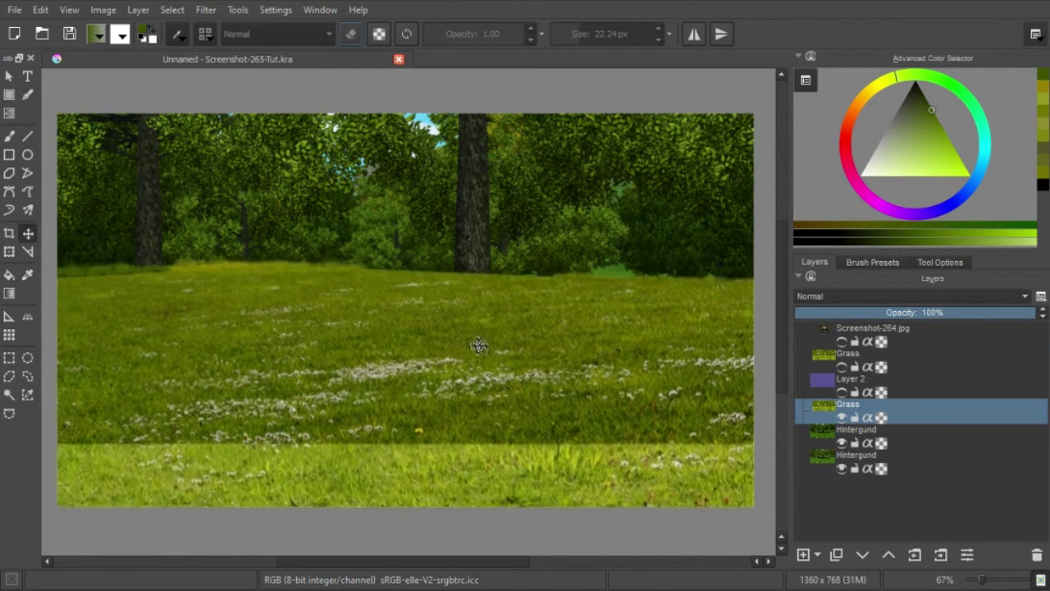
pyautogui.scroll(-2, 464, 387)
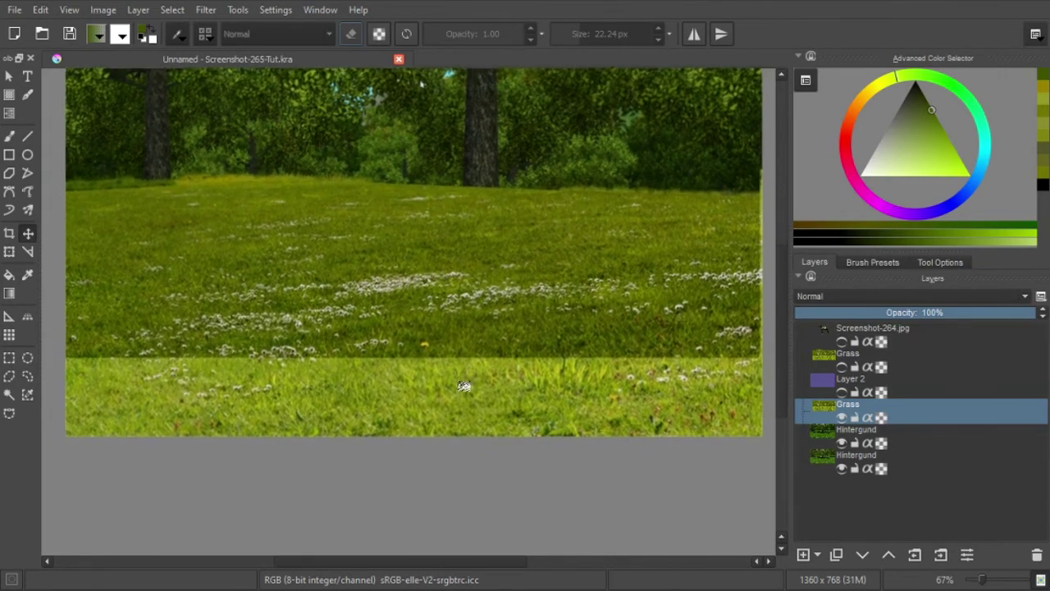
pyautogui.moveTo(556, 377); pyautogui.dragTo(510, 332)
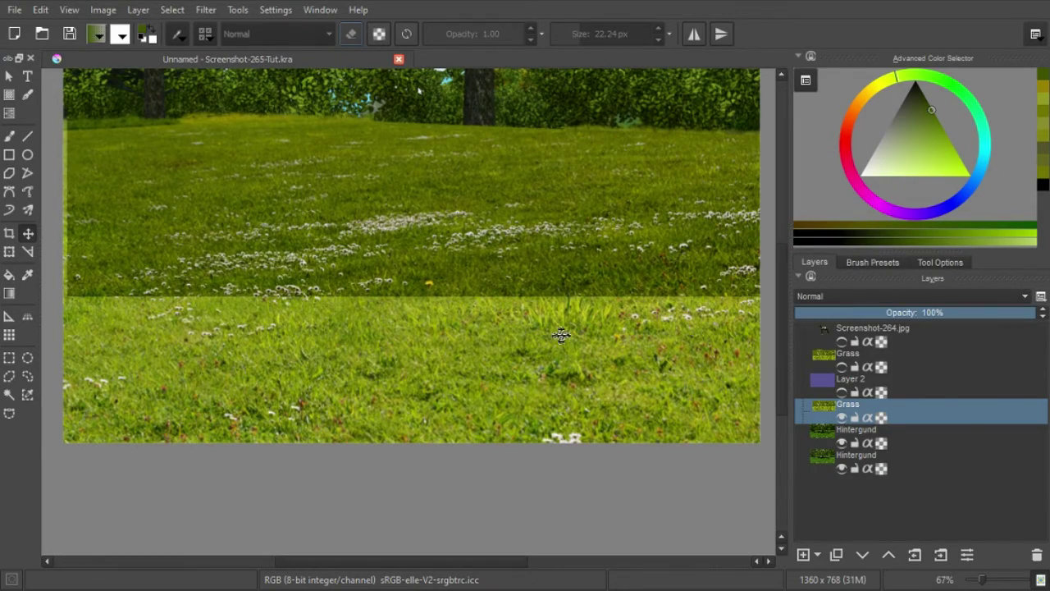
pyautogui.scroll(3, 561, 334)
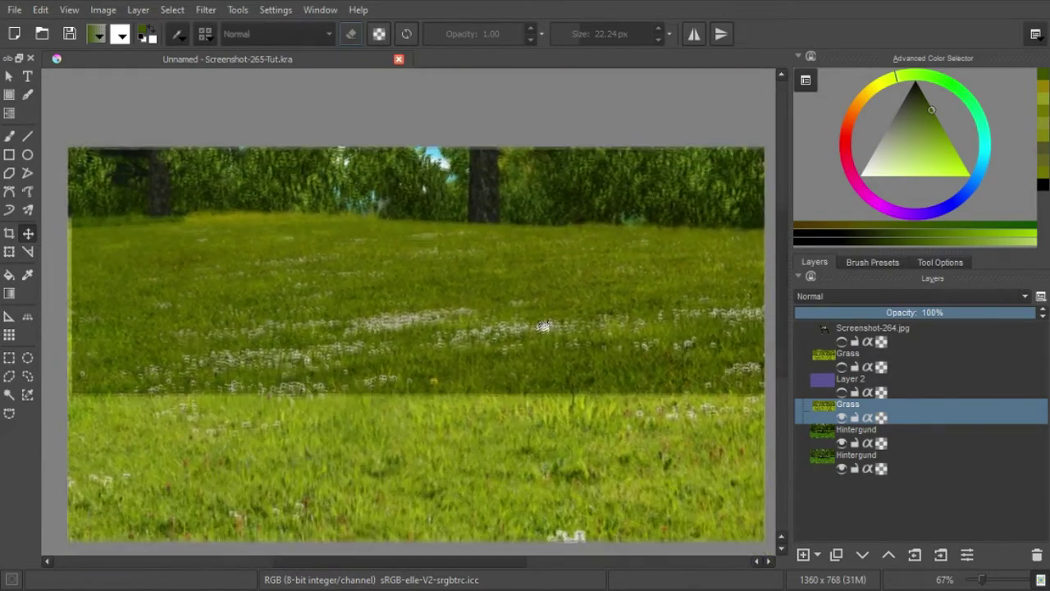
pyautogui.scroll(-2, 543, 326)
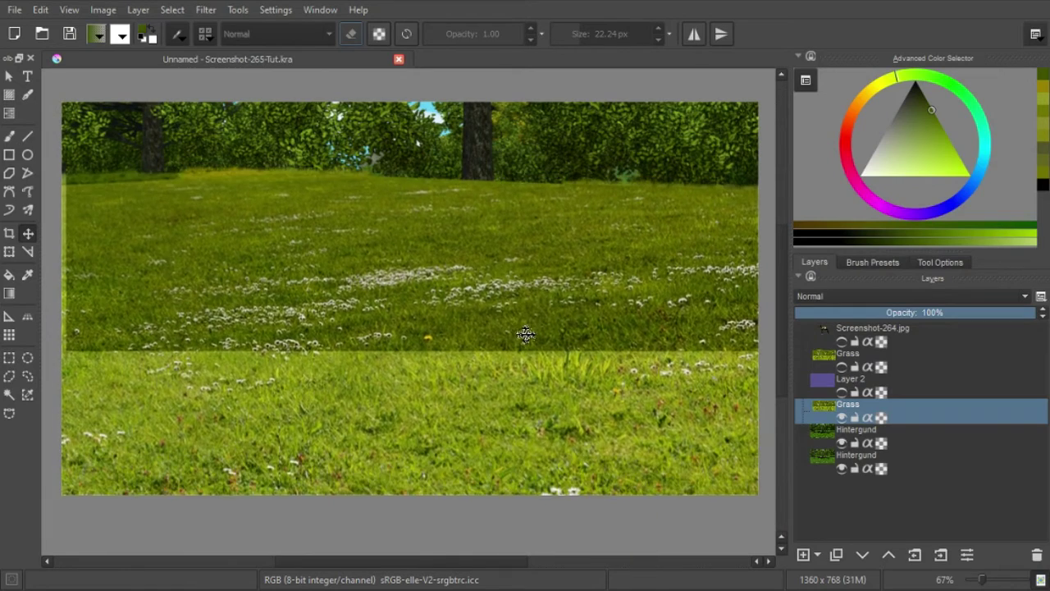
pyautogui.scroll(-1, 459, 312)
pyautogui.moveTo(387, 290)
pyautogui.mouseDown()
pyautogui.moveTo(395, 297)
pyautogui.moveTo(385, 258)
pyautogui.mouseUp()
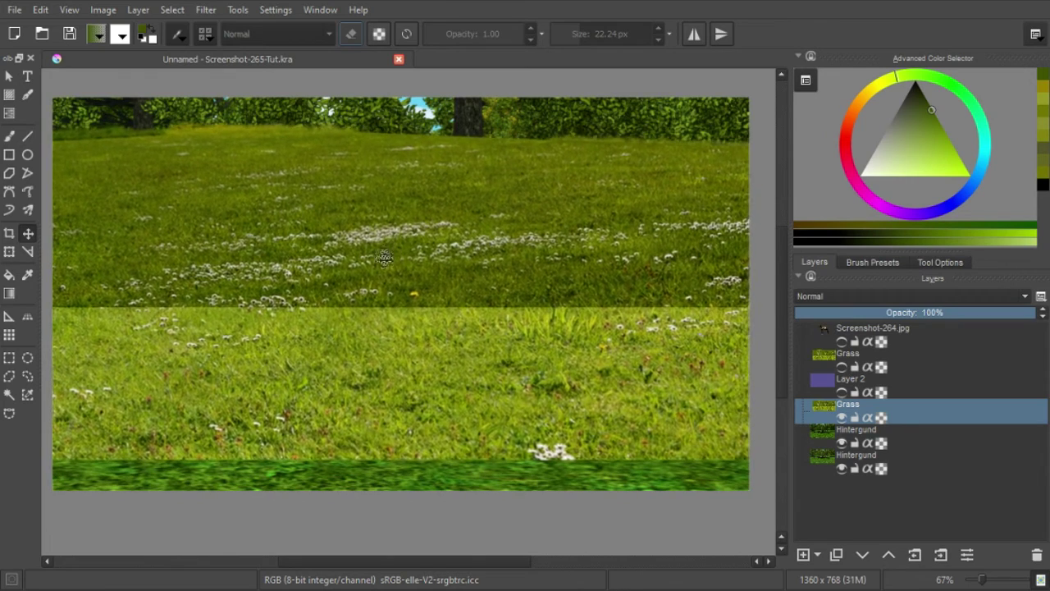
pyautogui.click(9, 358)
pyautogui.moveTo(49, 305)
pyautogui.mouseDown()
pyautogui.moveTo(321, 345)
pyautogui.moveTo(749, 475)
pyautogui.mouseUp()
# Step: Delete the selected bottom strip of the Grass copy and deselect
pyautogui.press('Delete')
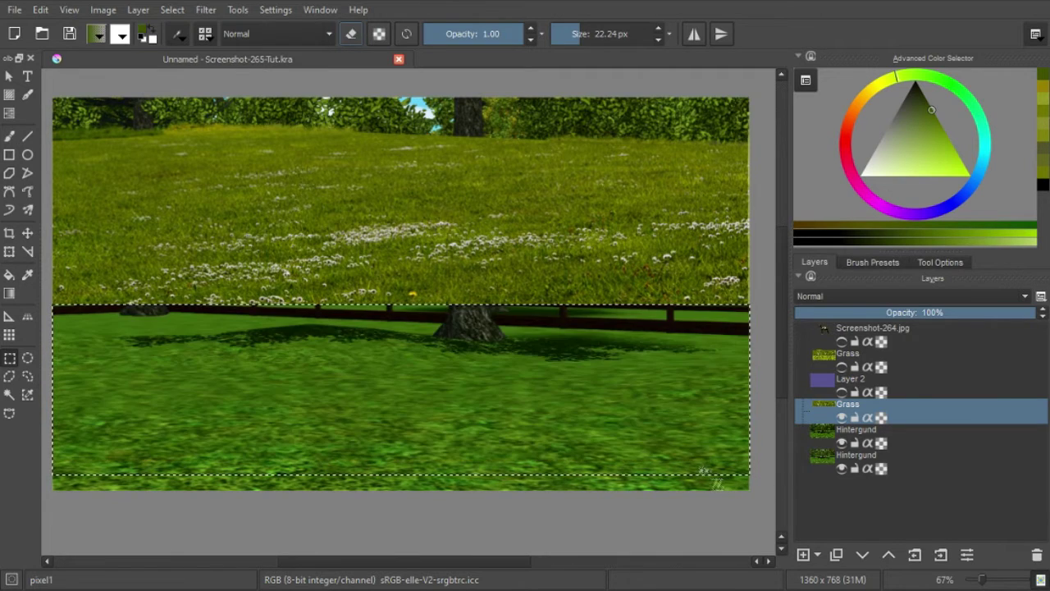
pyautogui.click(173, 9)
pyautogui.click(190, 41)
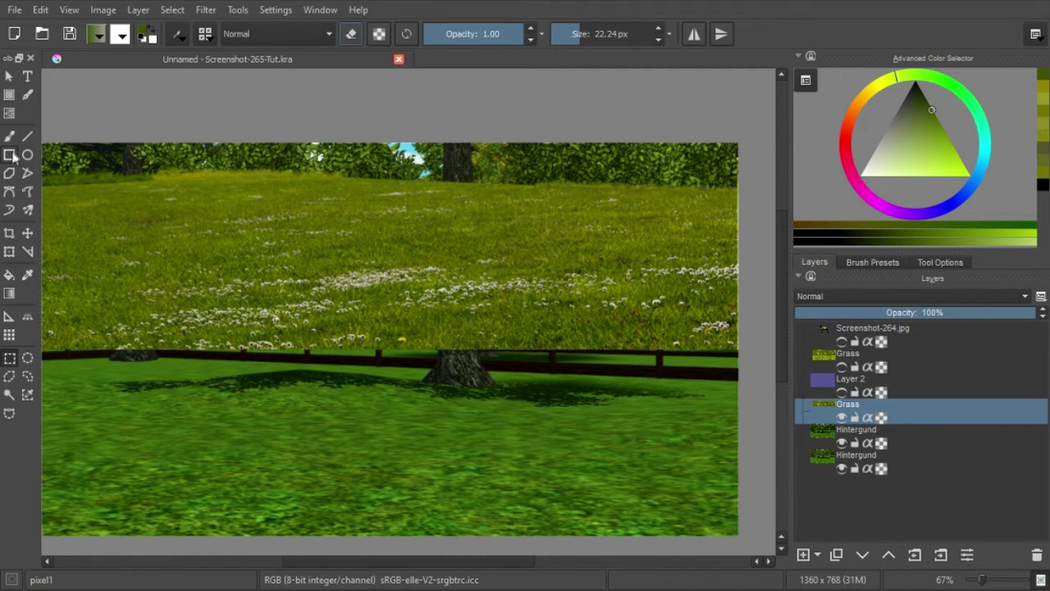
pyautogui.click(27, 233)
pyautogui.moveTo(496, 362)
pyautogui.mouseDown()
pyautogui.moveTo(521, 348)
pyautogui.moveTo(331, 312)
pyautogui.mouseUp()
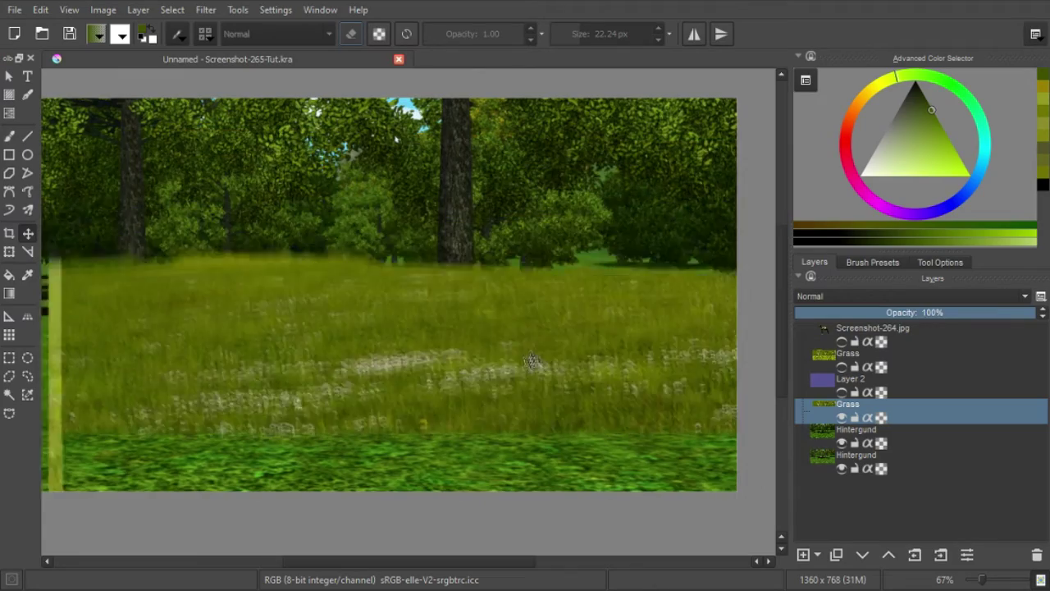
pyautogui.hotkey('ctrl', 'z')
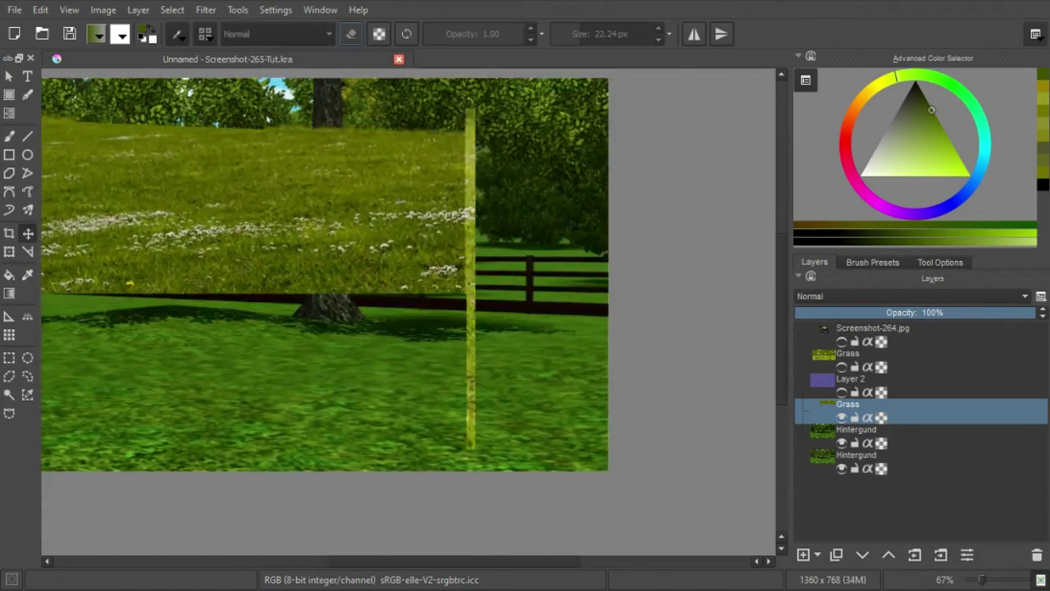
# Step: Squash and shrink the Grass copy into a flatter patch placed above the fence
pyautogui.hotkey('ctrl', 'r')
pyautogui.moveTo(463, 101); pyautogui.dragTo(516, 461)
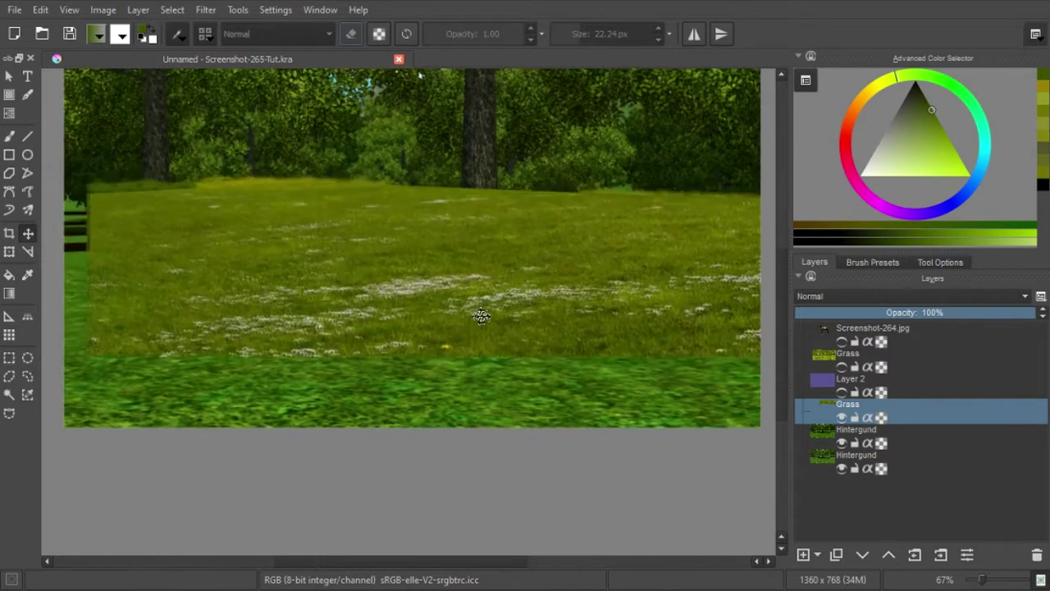
pyautogui.moveTo(452, 382); pyautogui.dragTo(456, 329)
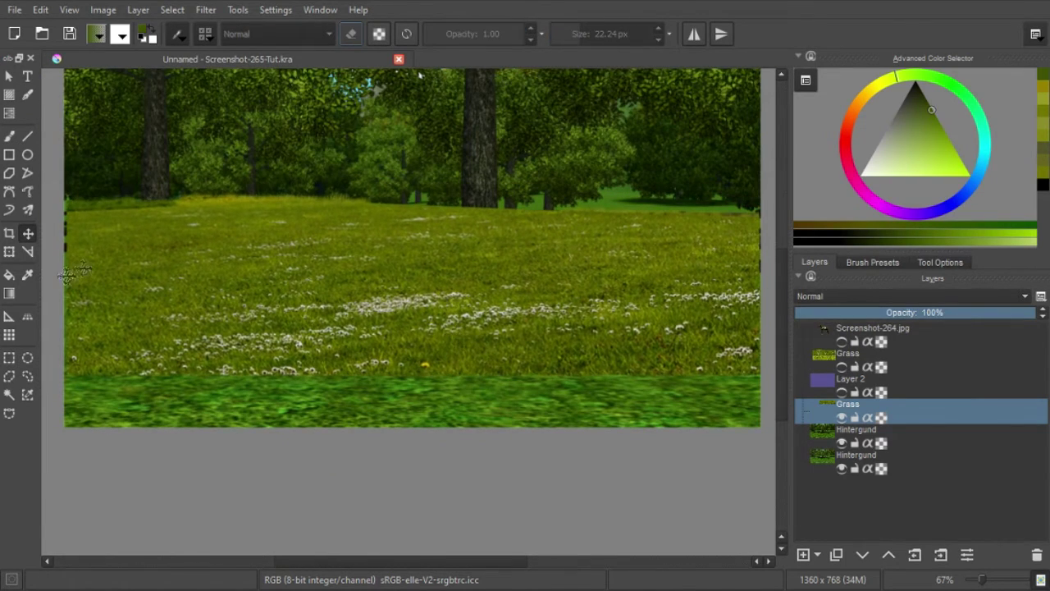
pyautogui.moveTo(412, 381); pyautogui.dragTo(413, 326)
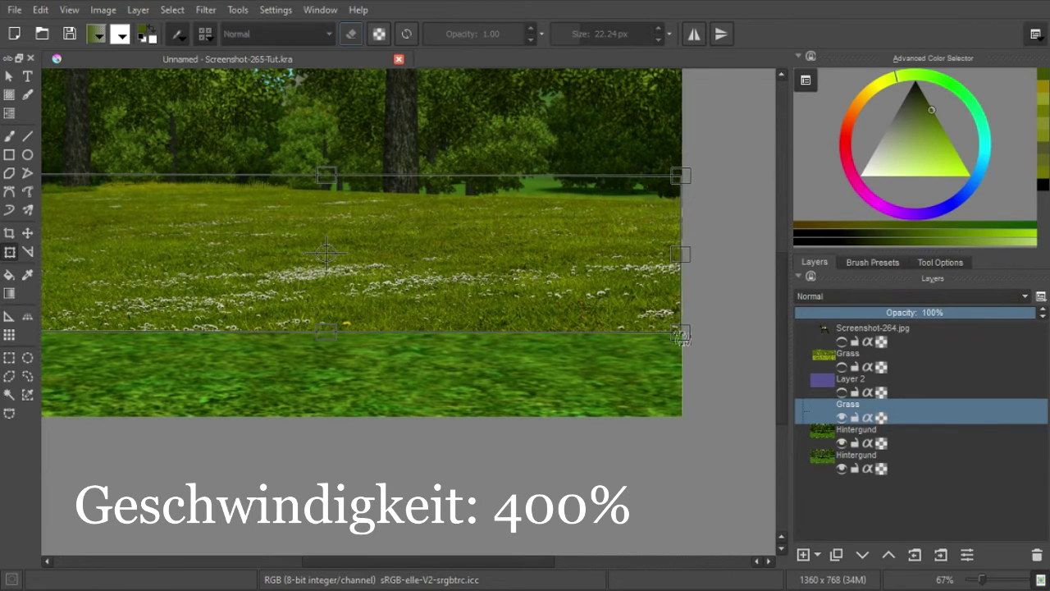
pyautogui.moveTo(680, 331); pyautogui.dragTo(500, 282)
pyautogui.moveTo(421, 251)
pyautogui.mouseDown()
pyautogui.moveTo(627, 258)
pyautogui.moveTo(634, 196)
pyautogui.moveTo(626, 272)
pyautogui.moveTo(624, 230)
pyautogui.mouseUp()
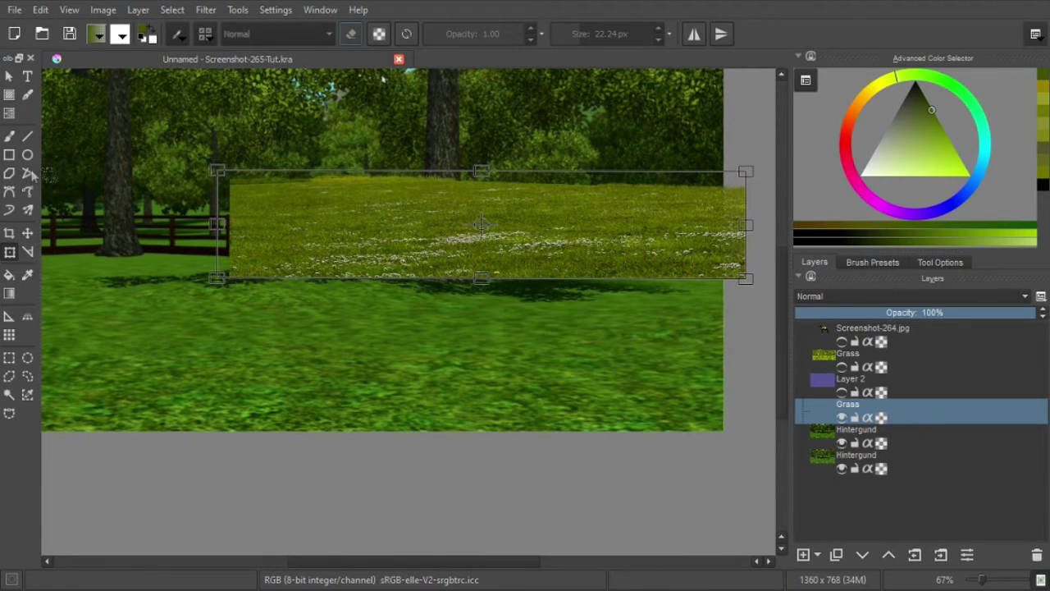
pyautogui.click(9, 135)
pyautogui.moveTo(367, 347); pyautogui.dragTo(459, 355)
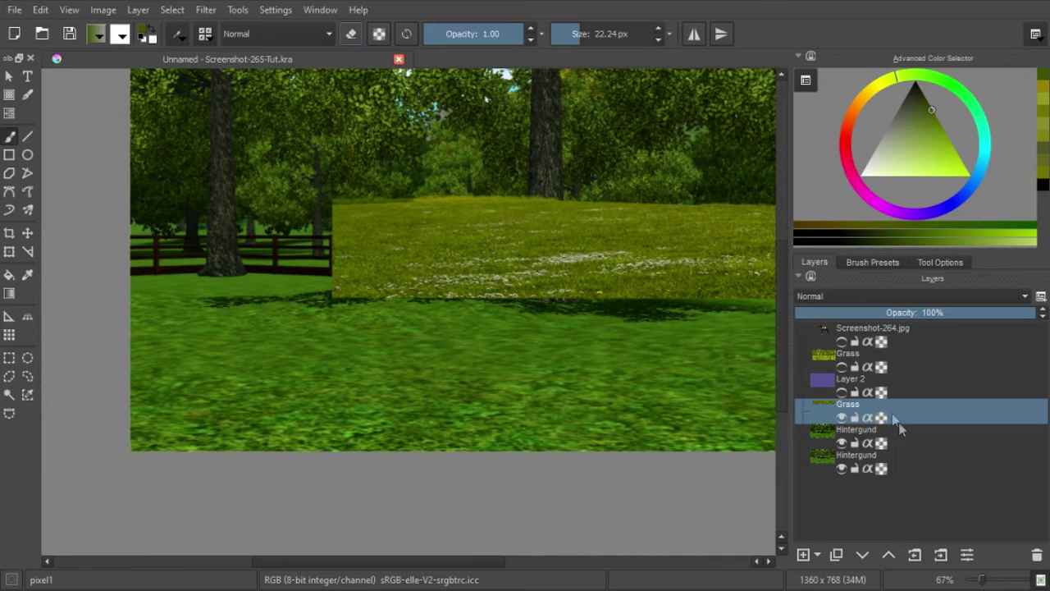
# Step: Duplicate the grass patch and position the two copies to cover the fence gap
pyautogui.click(837, 555)
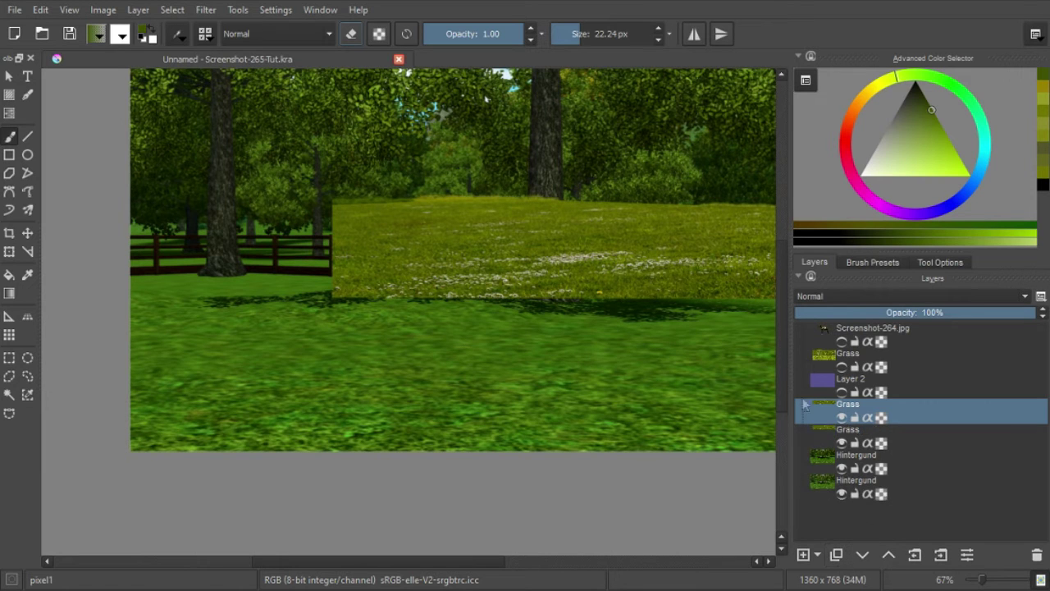
pyautogui.click(28, 234)
pyautogui.moveTo(487, 261)
pyautogui.mouseDown()
pyautogui.moveTo(91, 314)
pyautogui.moveTo(216, 268)
pyautogui.mouseUp()
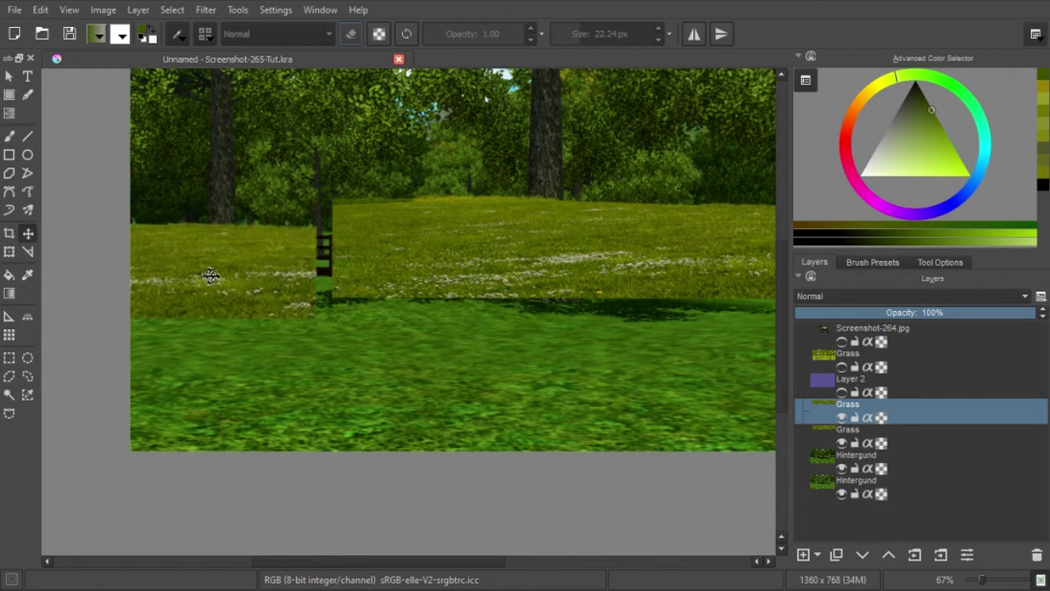
pyautogui.moveTo(216, 269); pyautogui.dragTo(216, 266)
pyautogui.click(900, 440)
pyautogui.moveTo(500, 244); pyautogui.dragTo(493, 259)
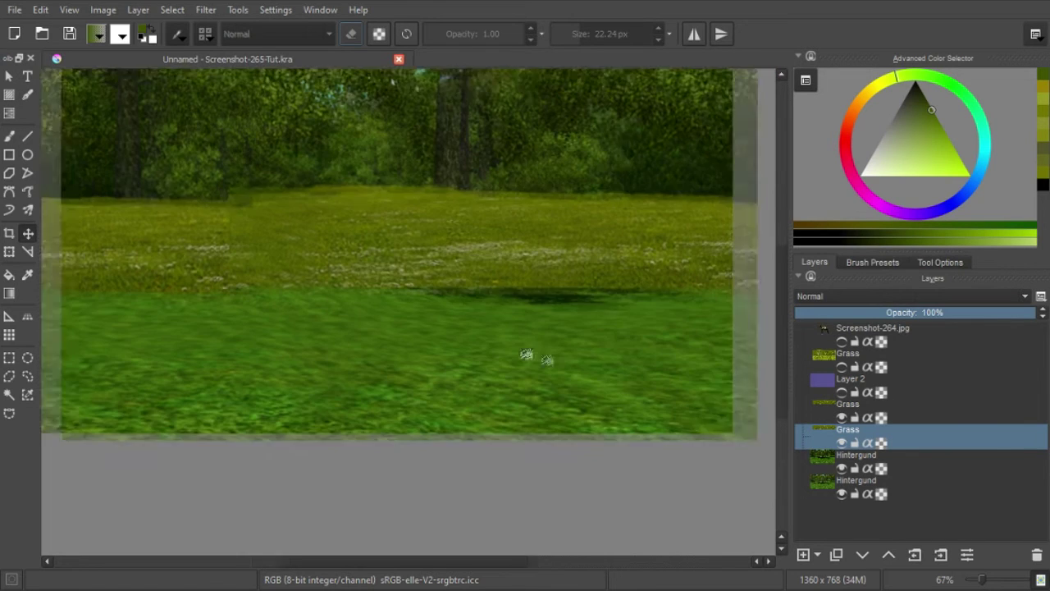
# Step: Merge the grass layers, rename the result GrassHintergrund, and set its opacity to 31%
pyautogui.click(905, 423)
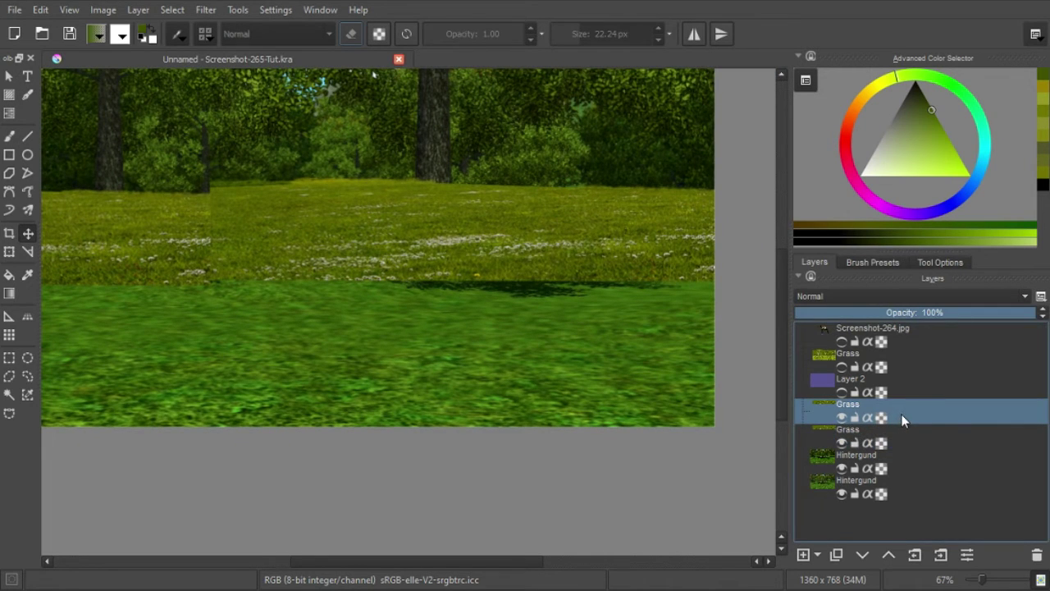
pyautogui.rightClick(901, 414)
pyautogui.click(939, 269)
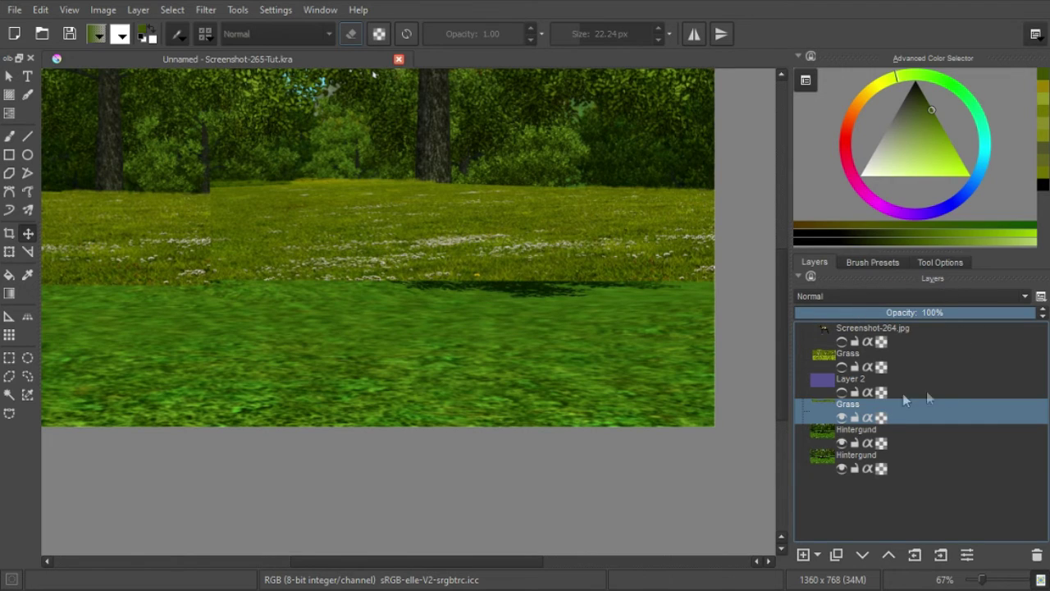
pyautogui.doubleClick(870, 405)
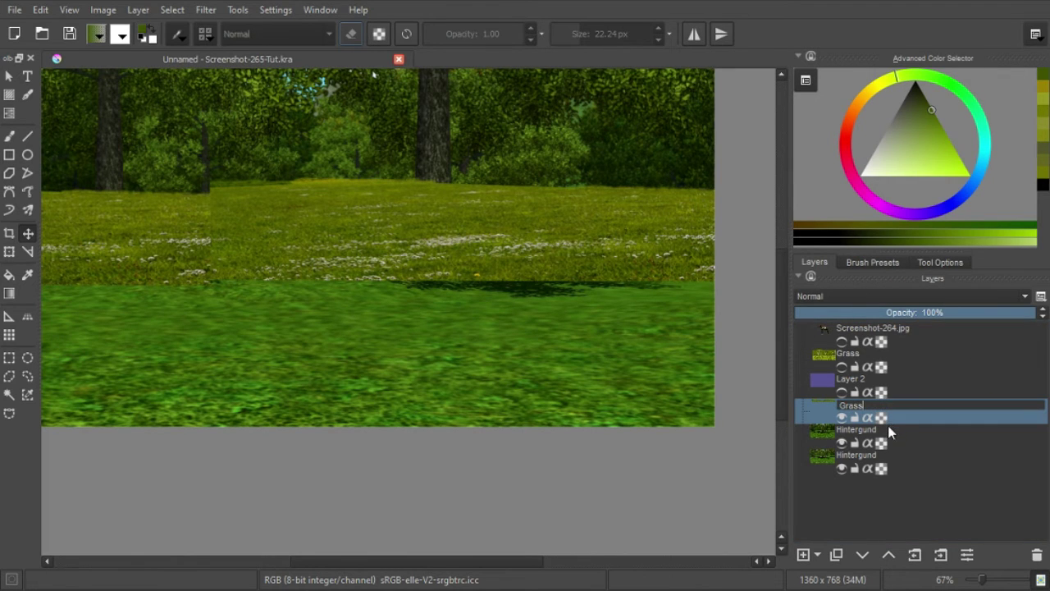
pyautogui.write('nd')
pyautogui.press('Return')
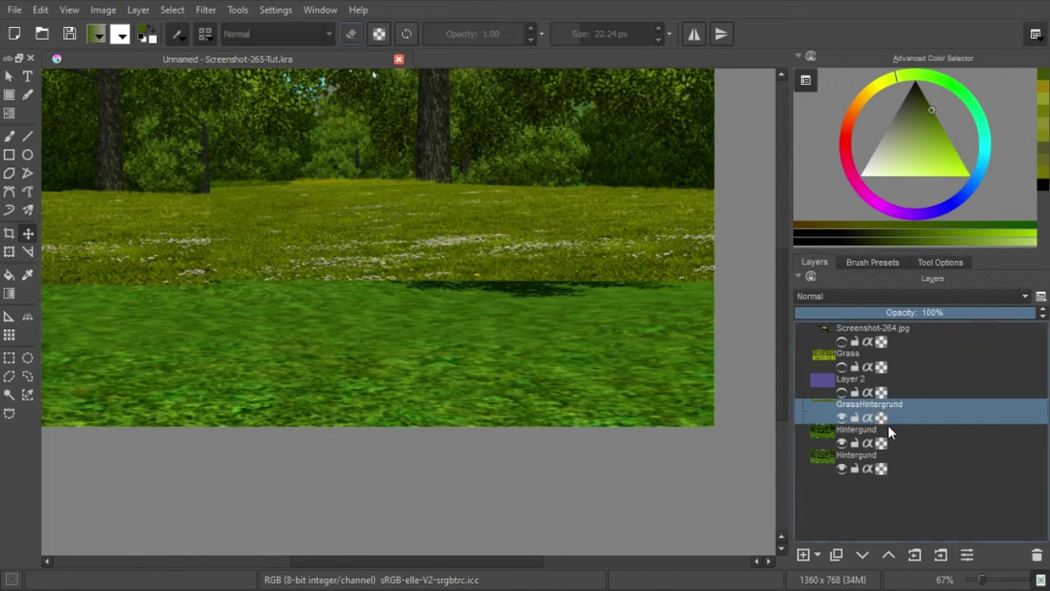
pyautogui.moveTo(470, 337); pyautogui.dragTo(511, 357)
pyautogui.moveTo(933, 315); pyautogui.dragTo(871, 315)
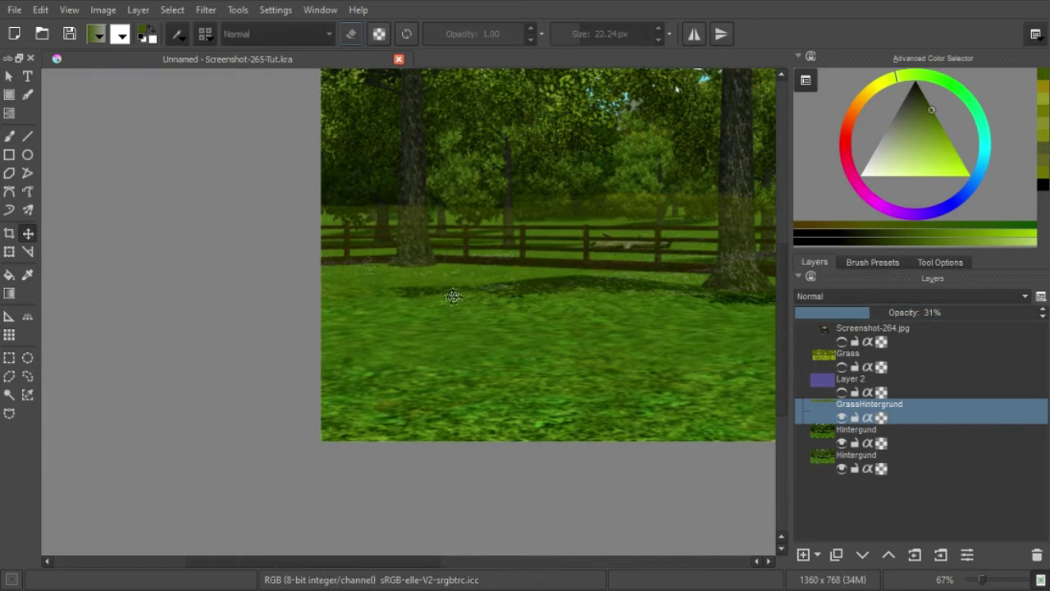
# Step: Trace a freehand selection along the grass edge below the fence and up the tree
pyautogui.hscroll(-5, 574, 329)
pyautogui.click(10, 377)
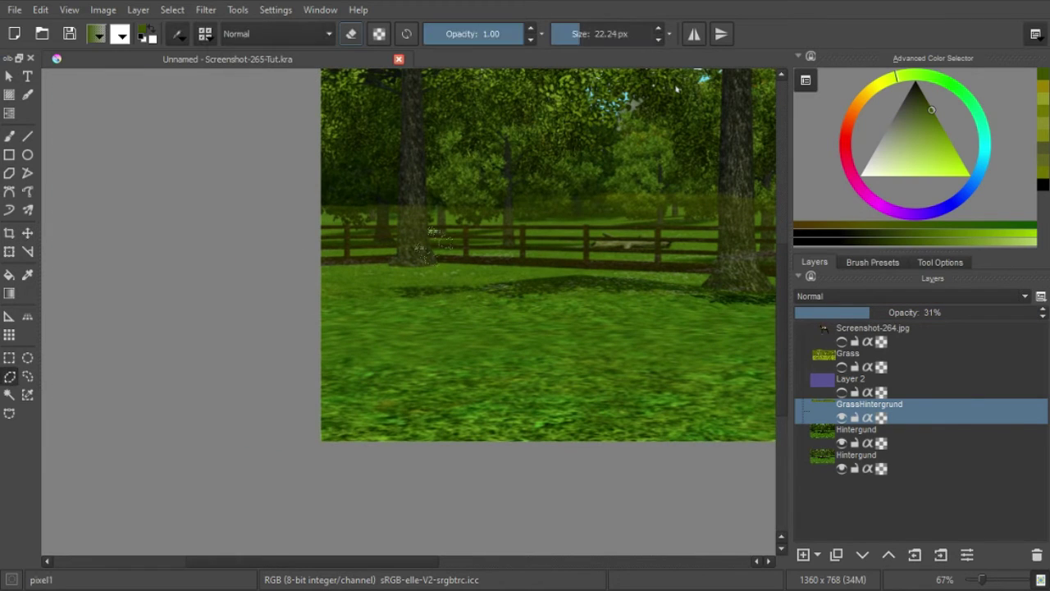
pyautogui.scroll(5, 644, 303)
pyautogui.moveTo(644, 303); pyautogui.dragTo(612, 275)
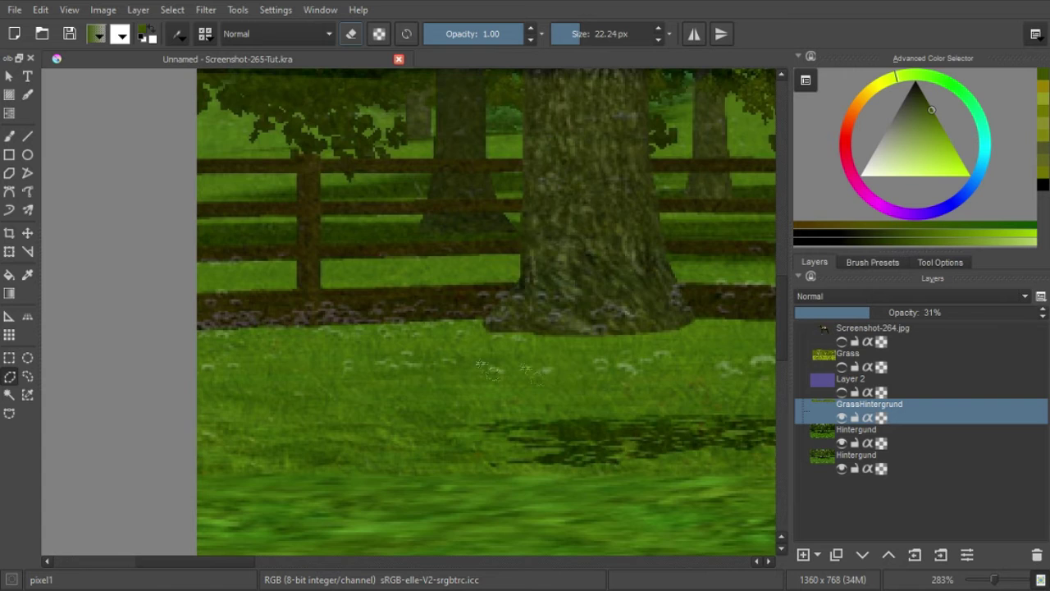
pyautogui.hscroll(-3, 488, 369)
pyautogui.scroll(1, 462, 320)
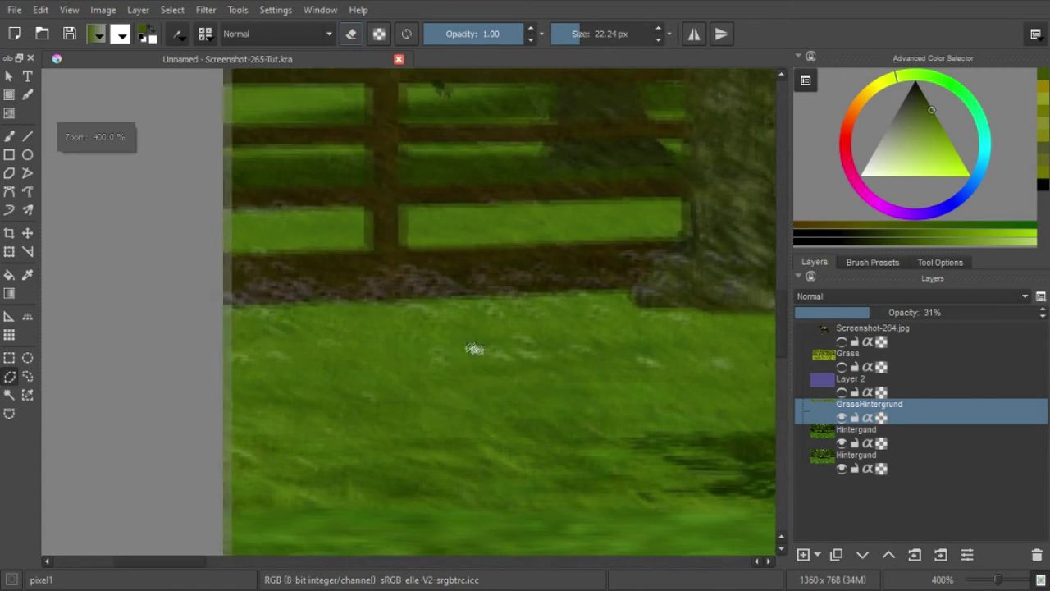
pyautogui.moveTo(220, 302); pyautogui.dragTo(543, 266)
pyautogui.scroll(1, 632, 296)
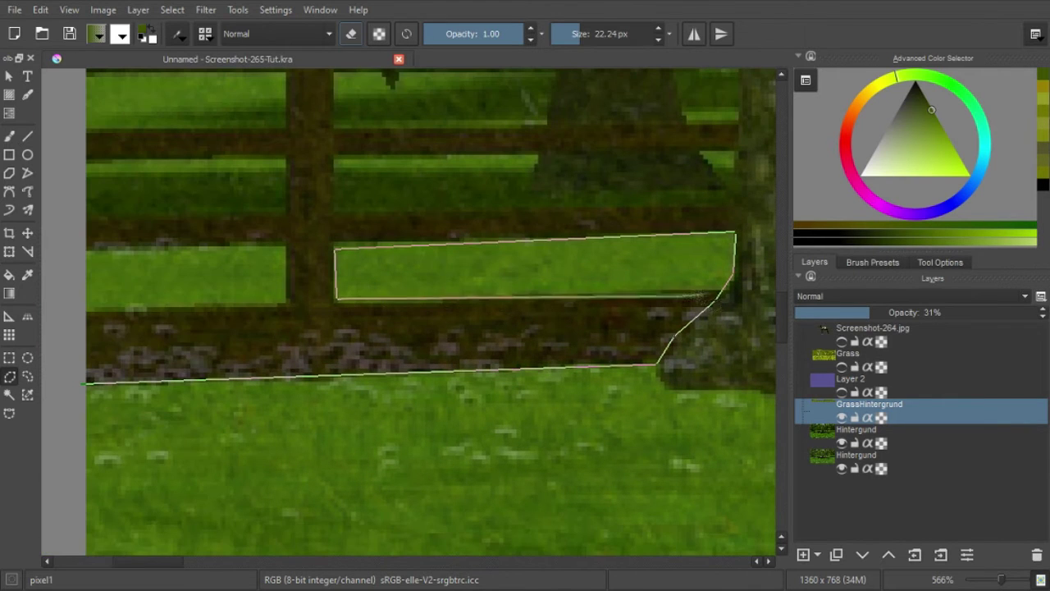
pyautogui.moveTo(543, 267)
pyautogui.mouseDown()
pyautogui.moveTo(123, 439)
pyautogui.moveTo(102, 427)
pyautogui.mouseUp()
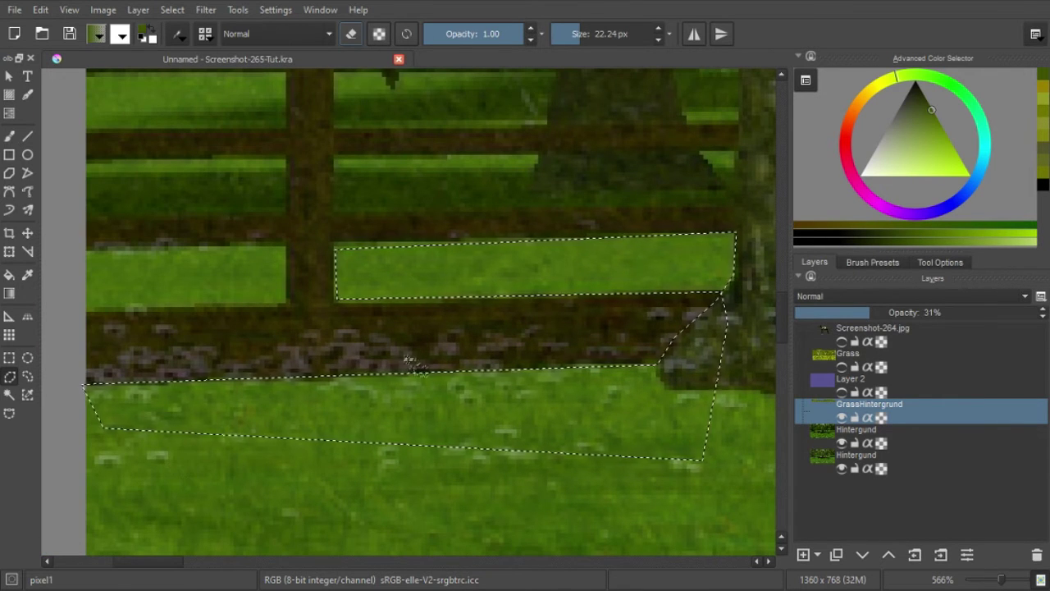
# Step: Apply a selection command, then outline a second fence gap and the top fence board
pyautogui.click(173, 9)
pyautogui.click(213, 115)
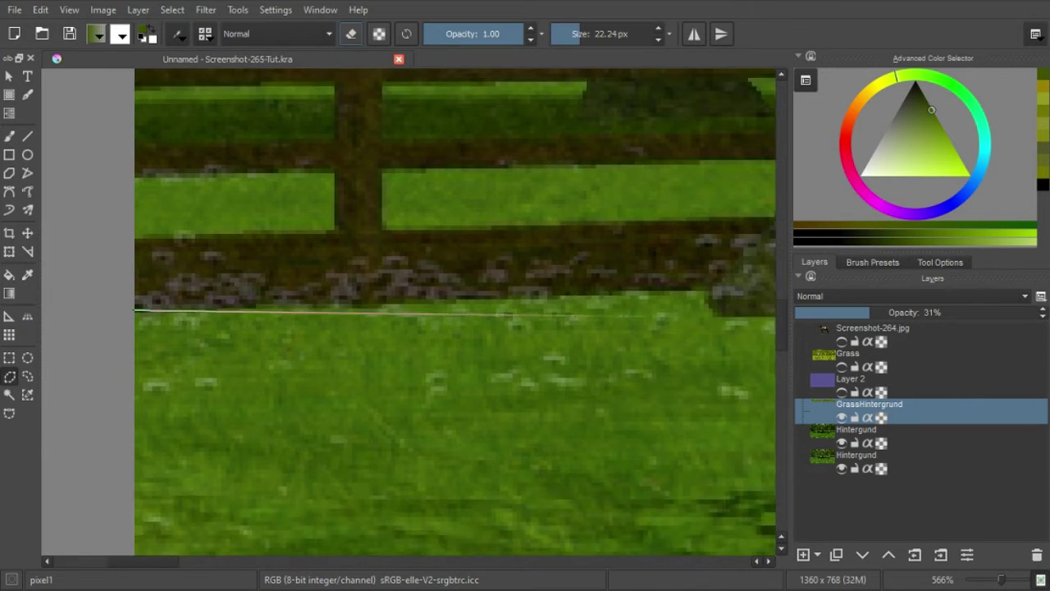
pyautogui.scroll(-2, 410, 328)
pyautogui.scroll(3, 411, 328)
pyautogui.moveTo(273, 212); pyautogui.dragTo(270, 263)
pyautogui.moveTo(671, 201)
pyautogui.mouseDown()
pyautogui.moveTo(232, 164)
pyautogui.moveTo(229, 220)
pyautogui.moveTo(315, 251)
pyautogui.moveTo(425, 341)
pyautogui.moveTo(220, 444)
pyautogui.moveTo(229, 470)
pyautogui.mouseUp()
# Step: Extend the outline along the tree base and fence rail top to the image's right edge
pyautogui.hscroll(5, 410, 328)
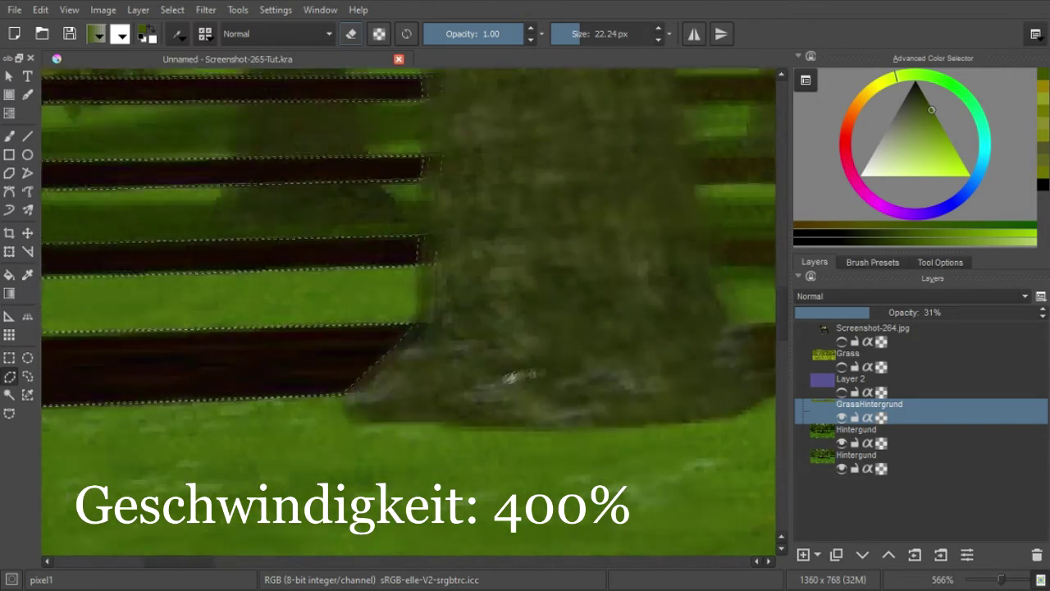
pyautogui.moveTo(74, 392)
pyautogui.mouseDown()
pyautogui.moveTo(716, 384)
pyautogui.moveTo(456, 297)
pyautogui.moveTo(266, 207)
pyautogui.moveTo(338, 228)
pyautogui.mouseUp()
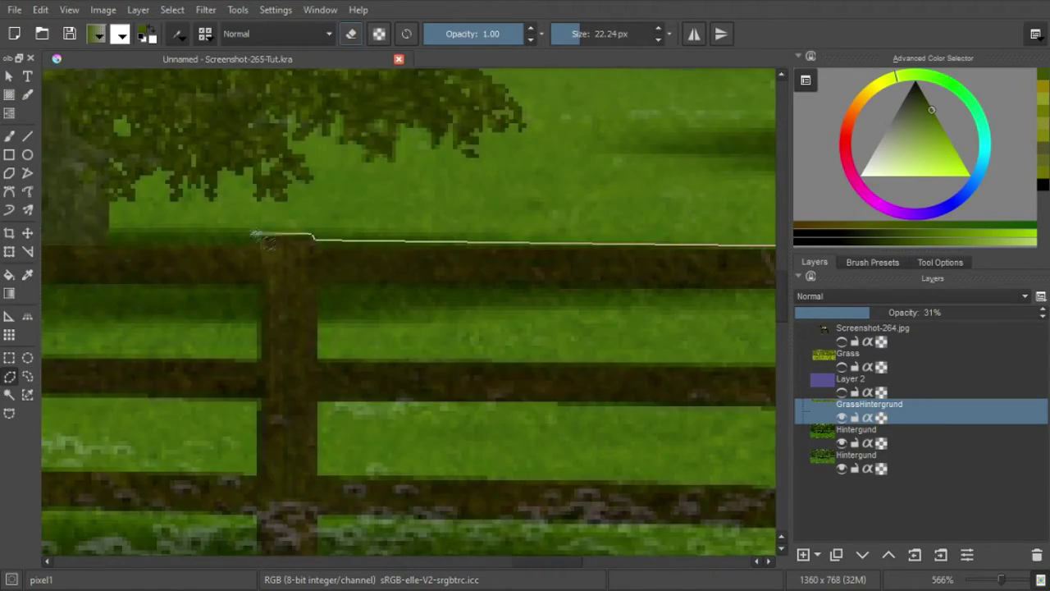
pyautogui.moveTo(605, 255); pyautogui.dragTo(173, 271)
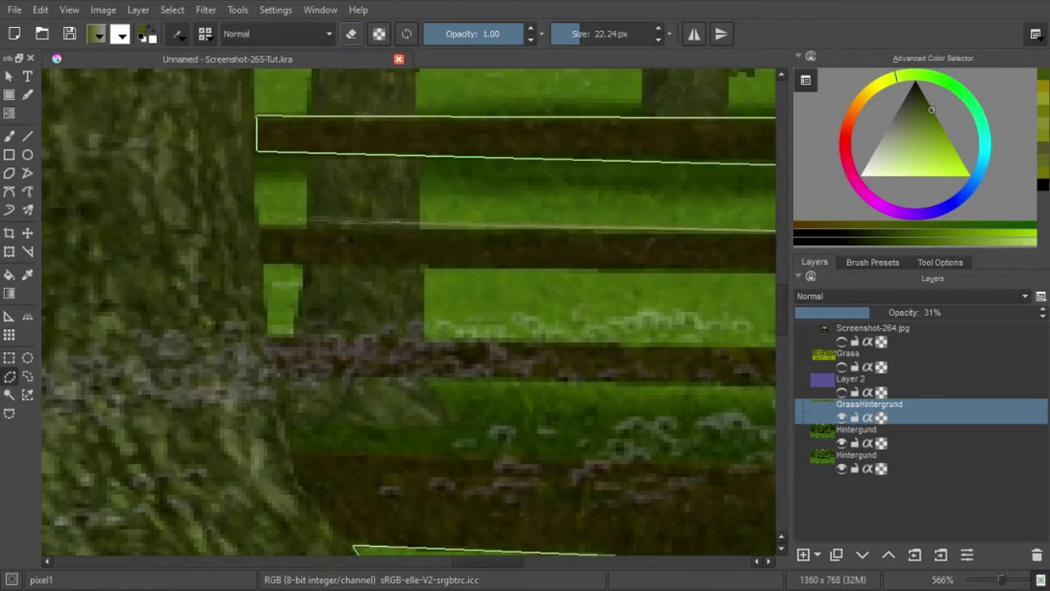
pyautogui.click(591, 209)
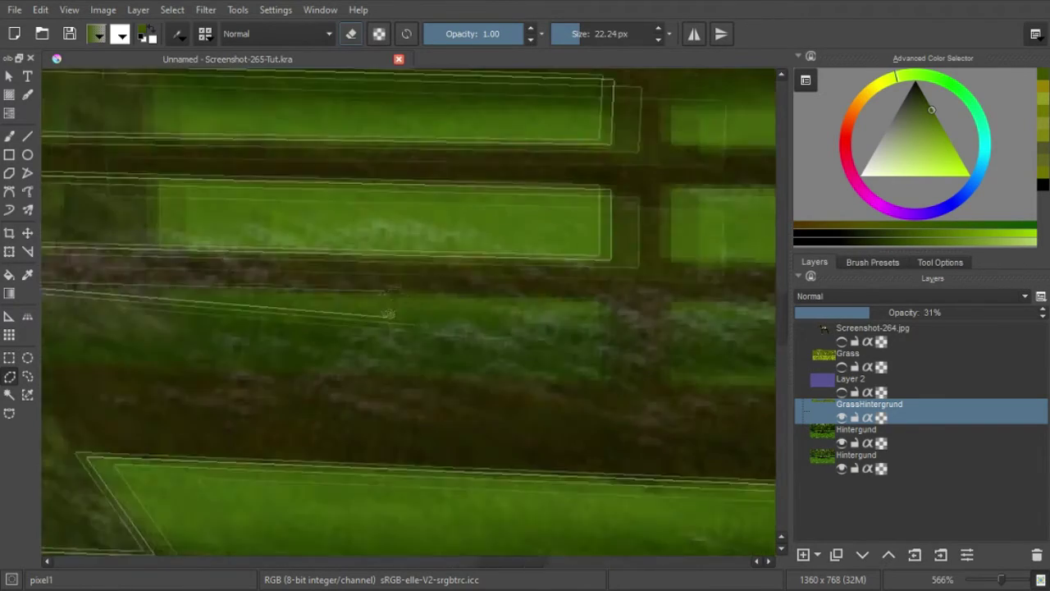
pyautogui.click(230, 191)
pyautogui.click(511, 237)
pyautogui.click(500, 206)
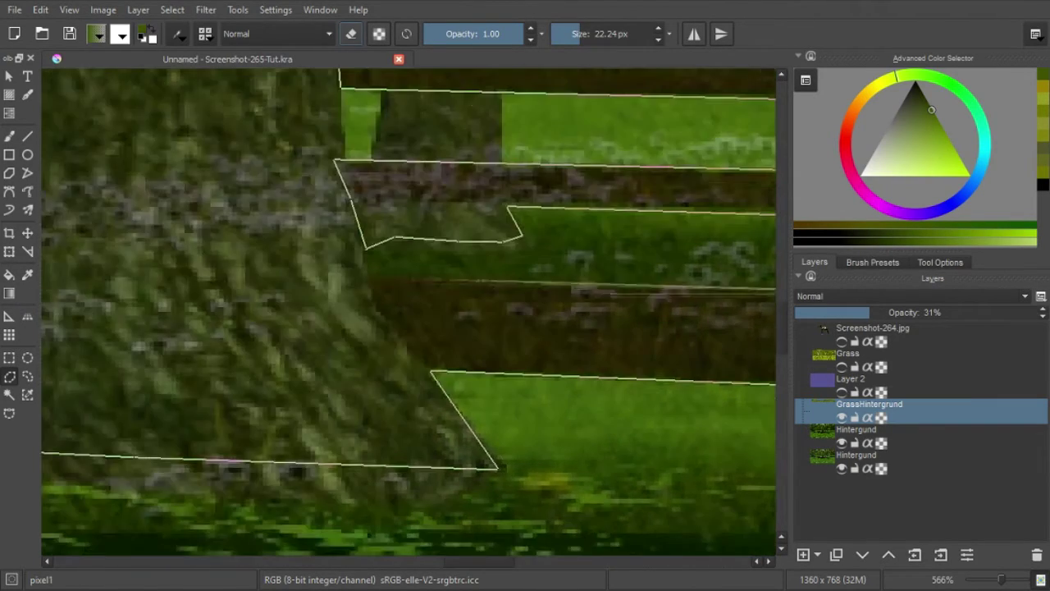
# Step: Close the outline around the right rail gap where the rail meets the tree
pyautogui.scroll(5, 411, 312)
pyautogui.scroll(3, 410, 312)
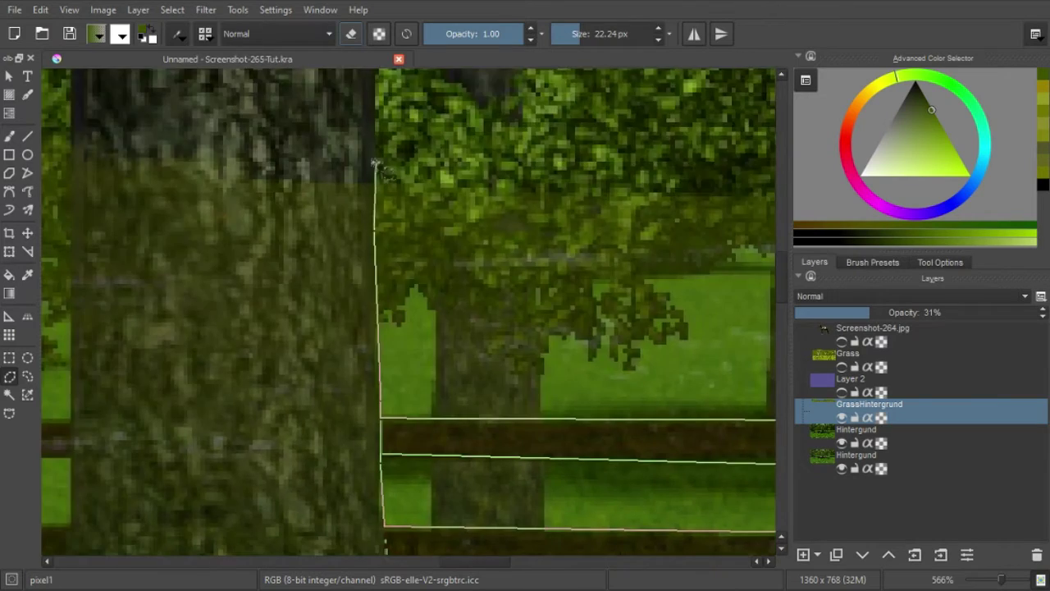
pyautogui.hscroll(-5, 410, 311)
pyautogui.hscroll(-3, 410, 312)
pyautogui.scroll(-5, 410, 312)
pyautogui.hscroll(-5, 410, 311)
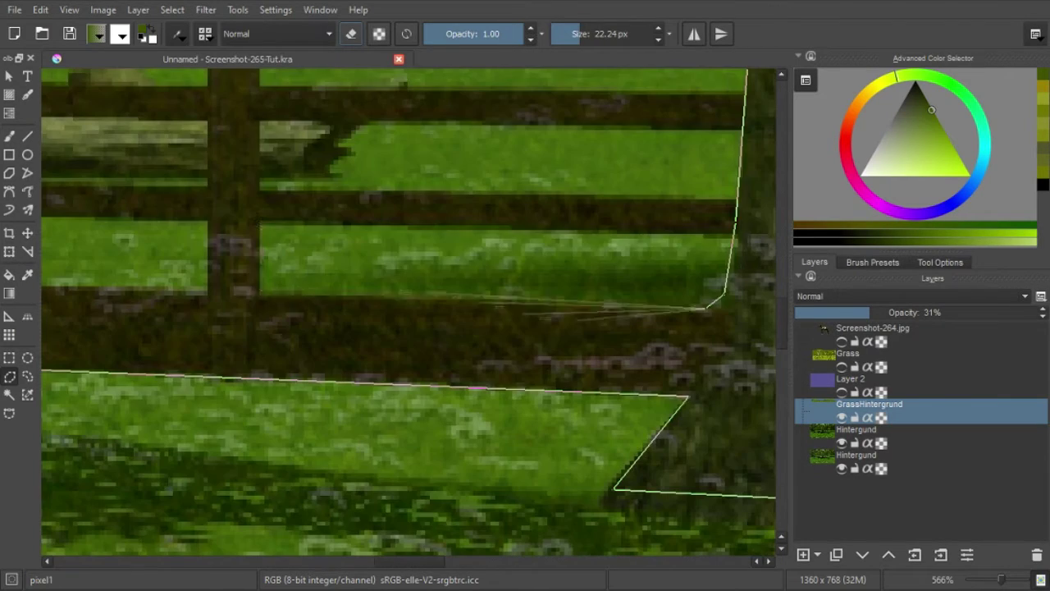
pyautogui.scroll(5, 263, 189)
pyautogui.hscroll(2, 238, 196)
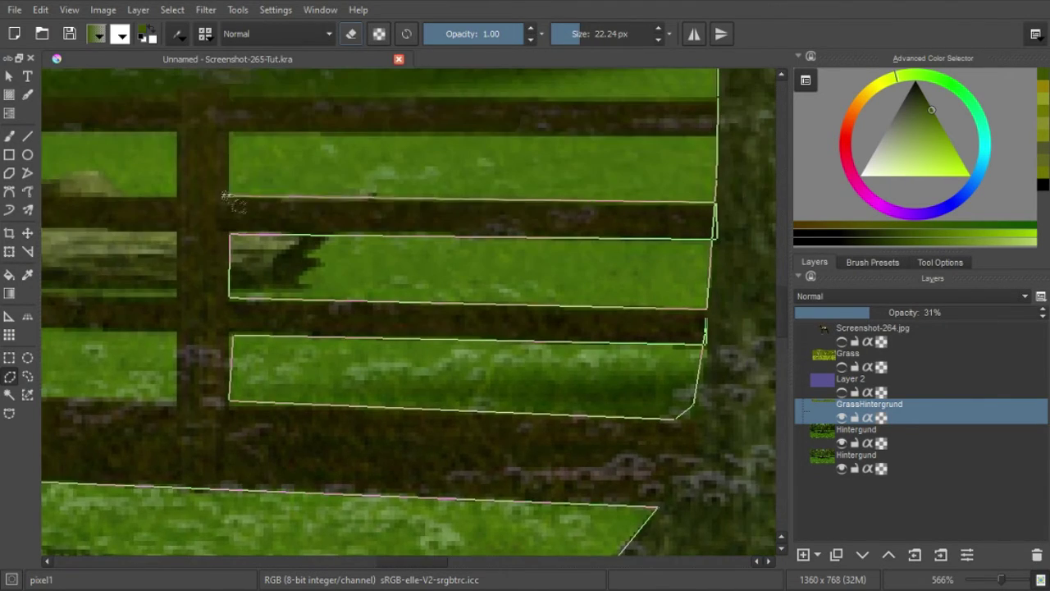
pyautogui.scroll(3, 717, 98)
pyautogui.hscroll(-5, 717, 98)
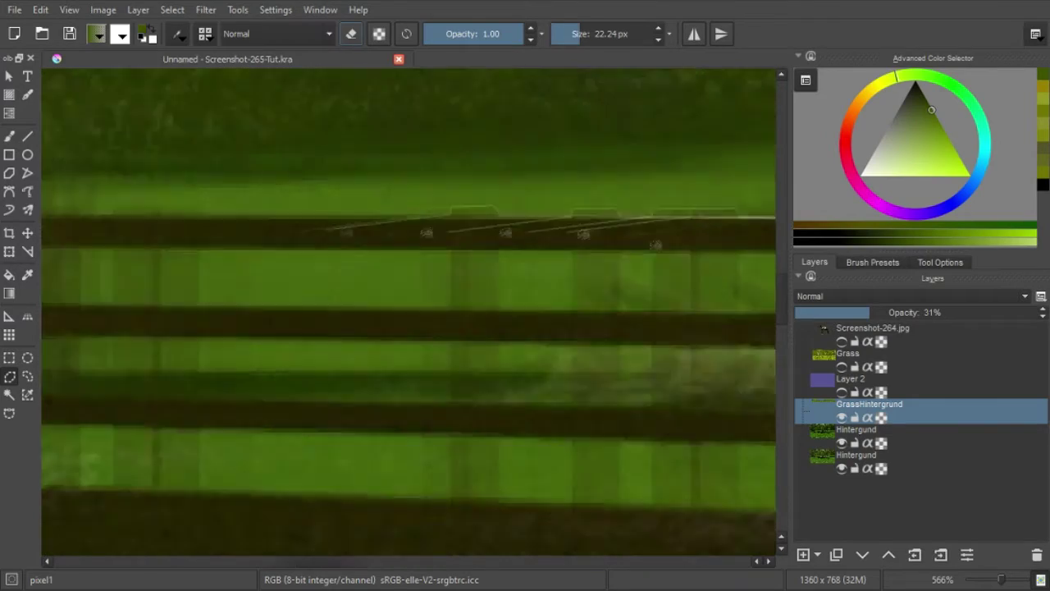
pyautogui.click(421, 221)
pyautogui.scroll(5, 410, 246)
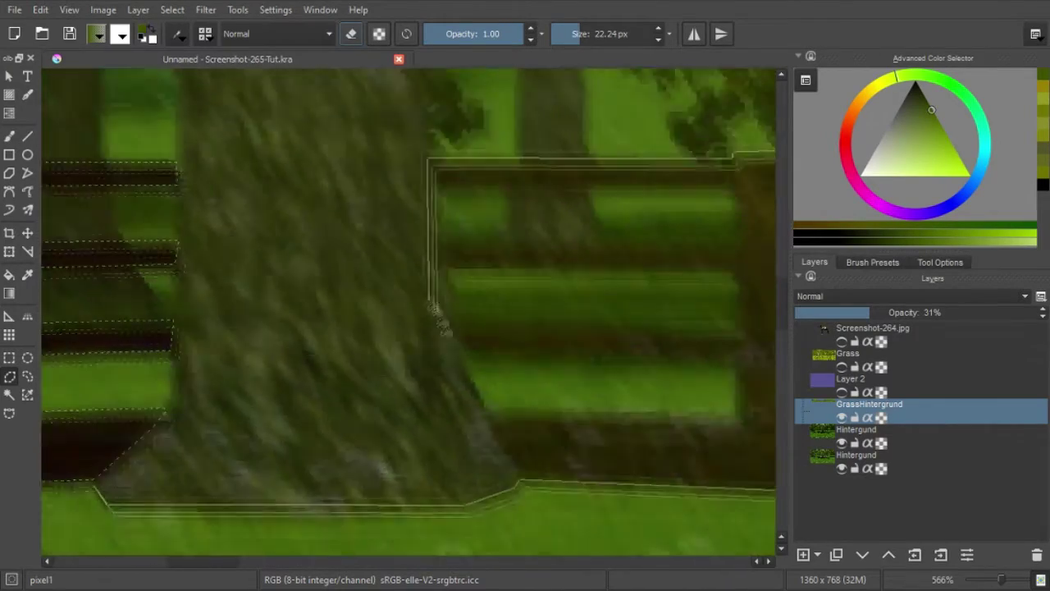
pyautogui.click(425, 201)
pyautogui.click(181, 197)
pyautogui.scroll(-6, 187, 199)
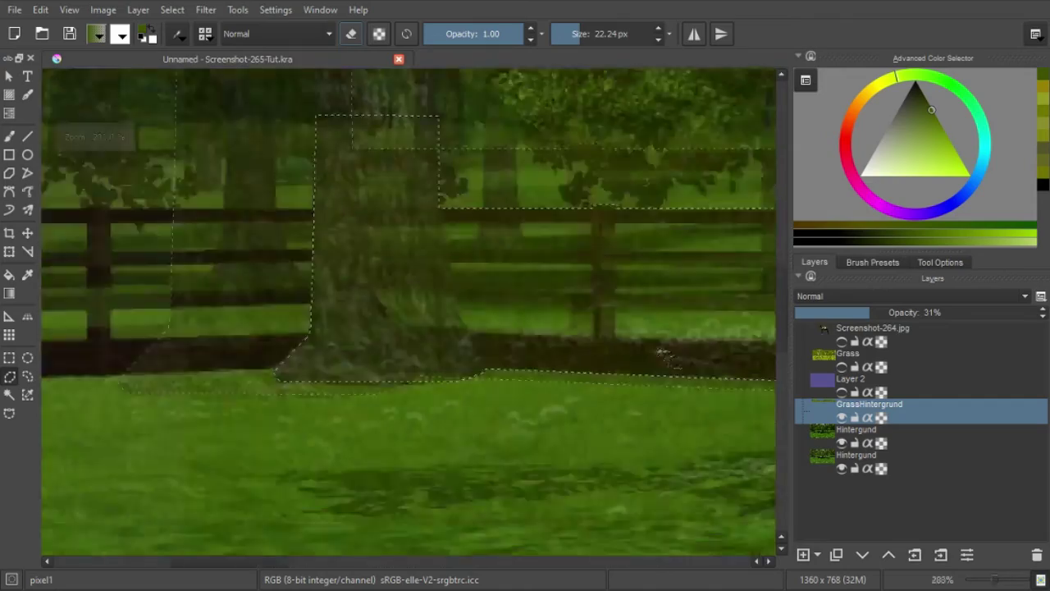
pyautogui.scroll(10, 529, 291)
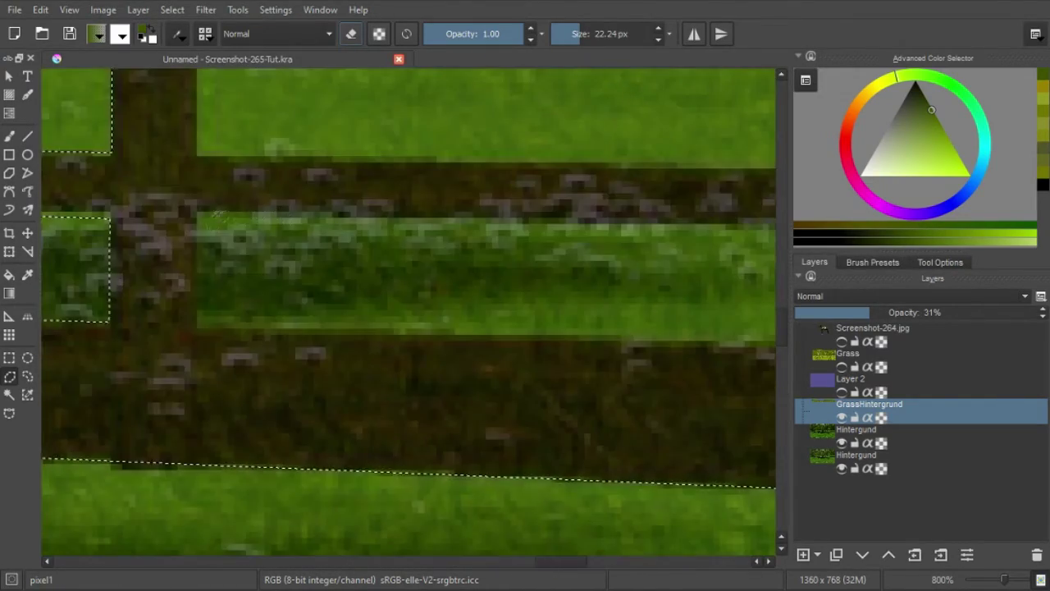
pyautogui.click(182, 398)
pyautogui.click(181, 289)
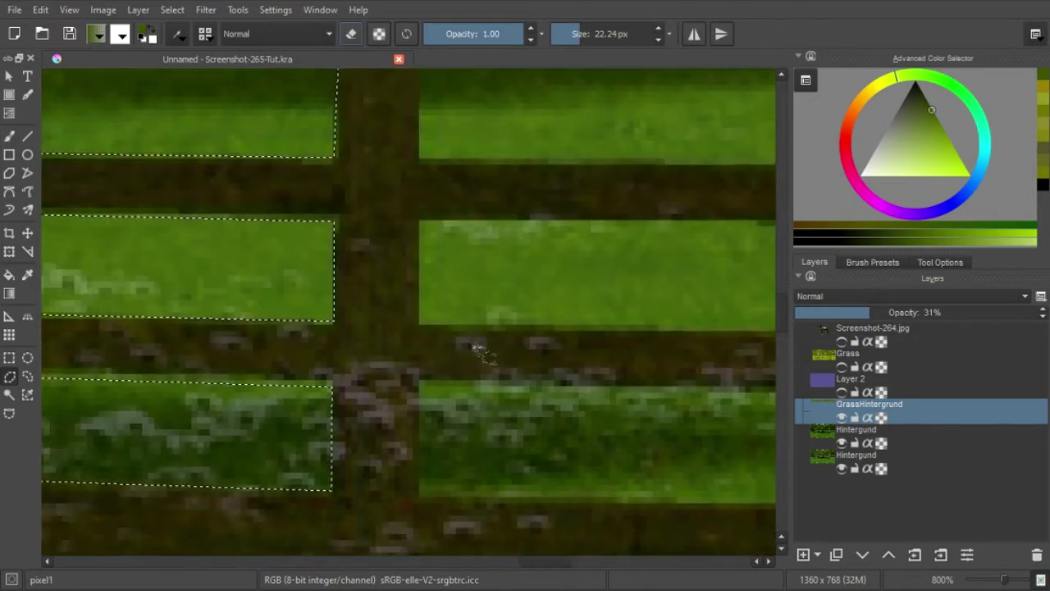
pyautogui.press('Return')
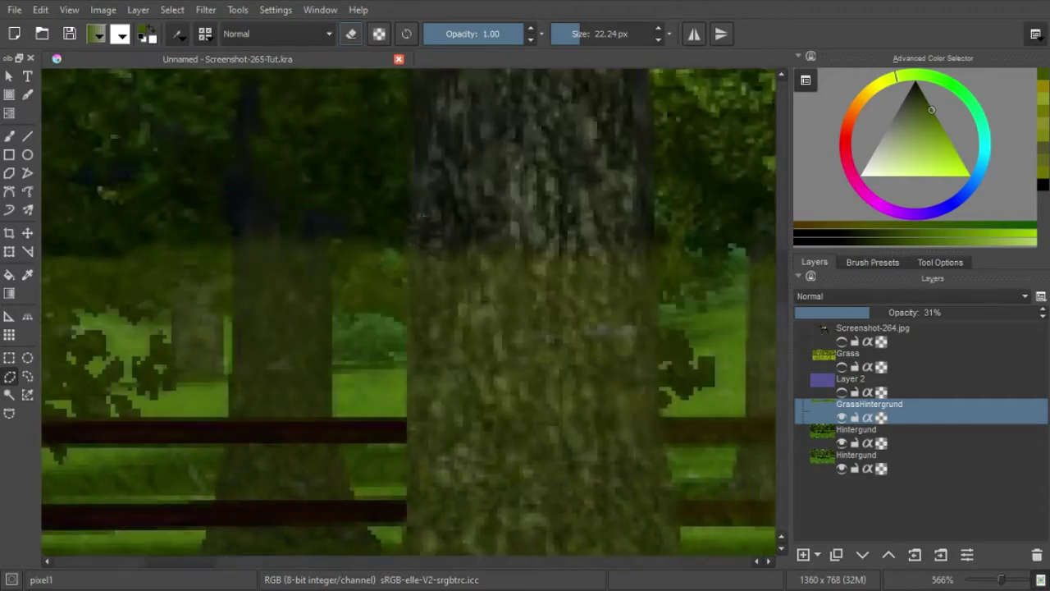
# Step: Start new outlines along the tree trunk edge and beside the fence post
pyautogui.click(428, 82)
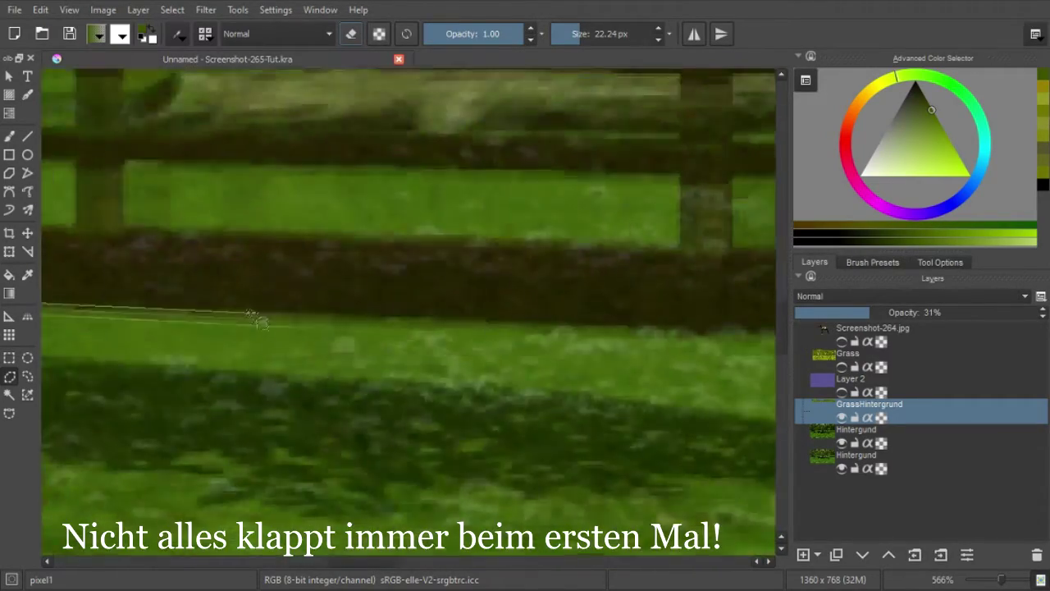
pyautogui.click(390, 351)
pyautogui.scroll(-2, 546, 554)
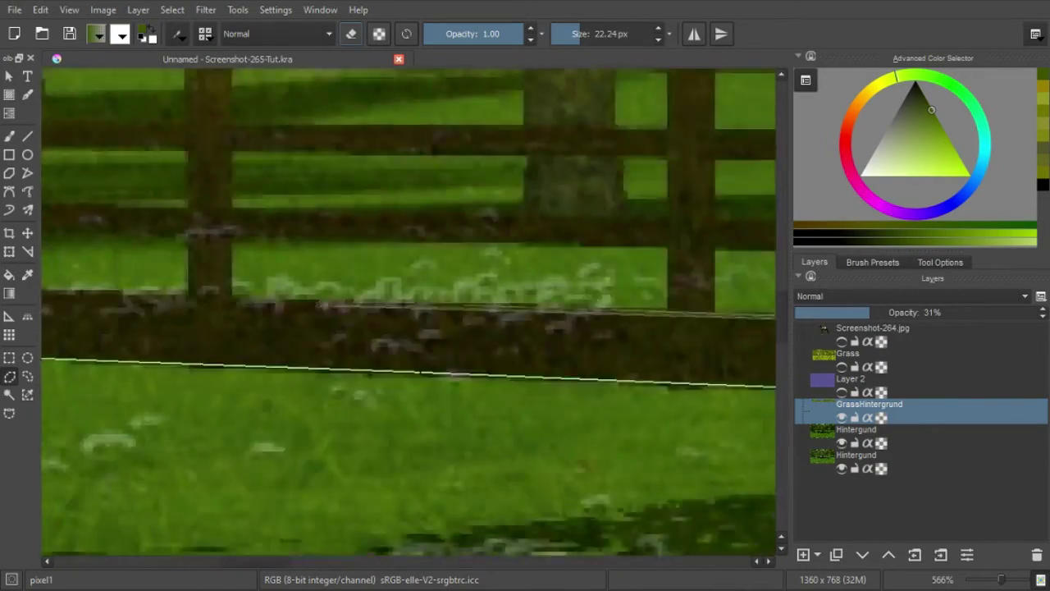
pyautogui.hscroll(-5, 366, 326)
pyautogui.scroll(3, 408, 371)
pyautogui.hscroll(3, 408, 371)
pyautogui.click(418, 176)
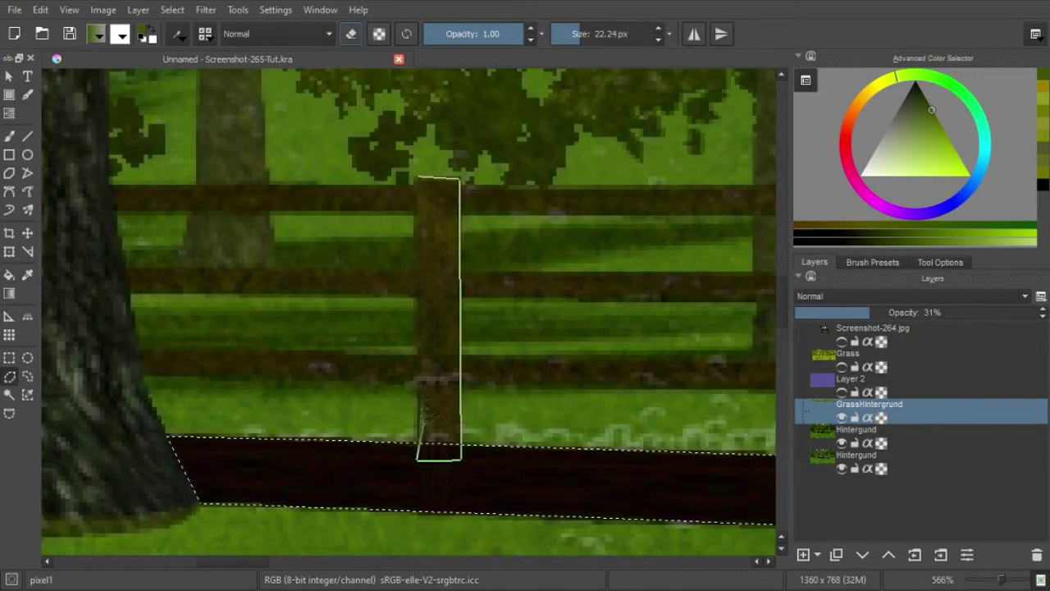
pyautogui.scroll(3, 511, 158)
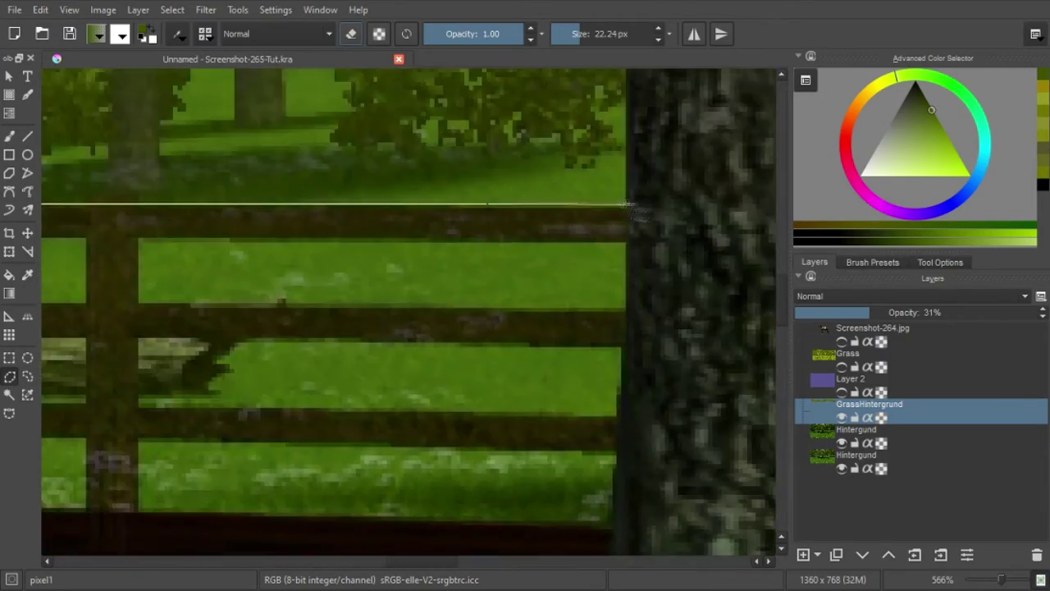
pyautogui.hscroll(3, 510, 158)
pyautogui.hscroll(-5, 408, 311)
pyautogui.hscroll(-3, 408, 312)
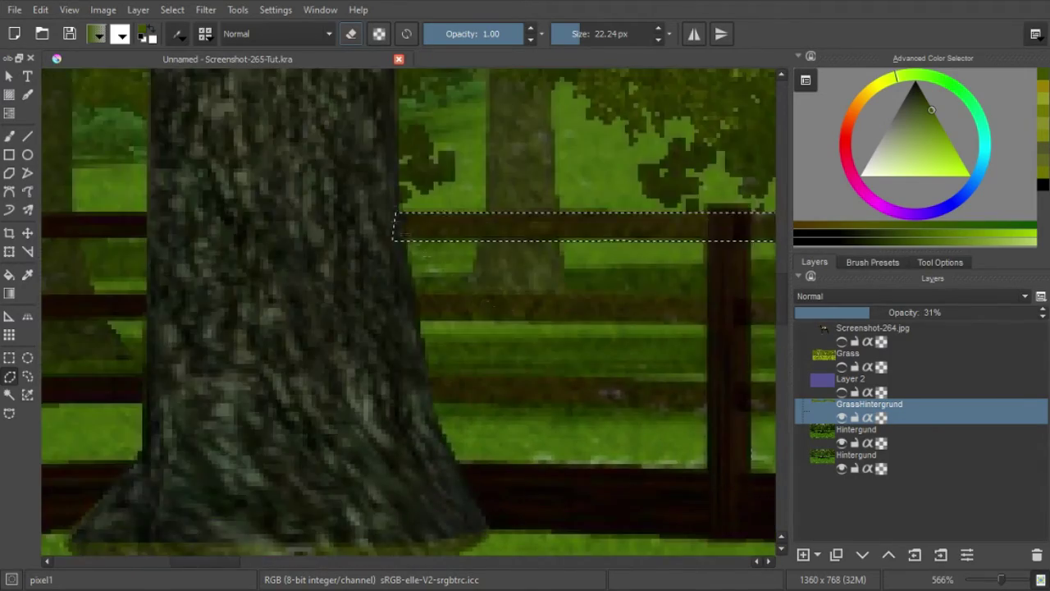
pyautogui.scroll(-3, 408, 312)
pyautogui.scroll(5, 408, 312)
pyautogui.scroll(-5, 408, 312)
pyautogui.hscroll(-2, 408, 312)
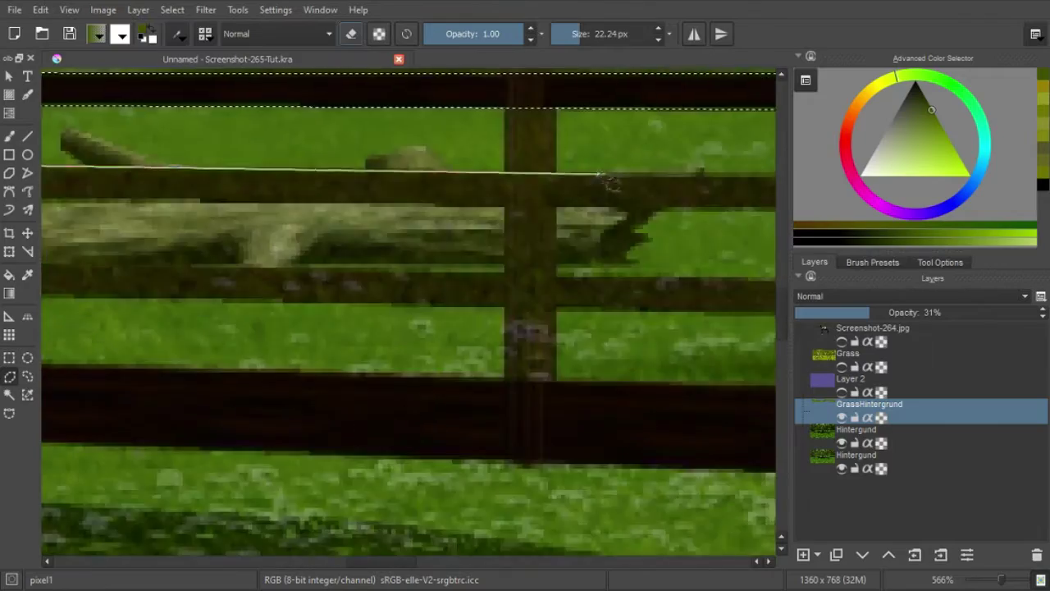
pyautogui.hscroll(3, 408, 312)
pyautogui.hscroll(-3, 436, 188)
pyautogui.scroll(2, 437, 188)
pyautogui.hscroll(-5, 437, 188)
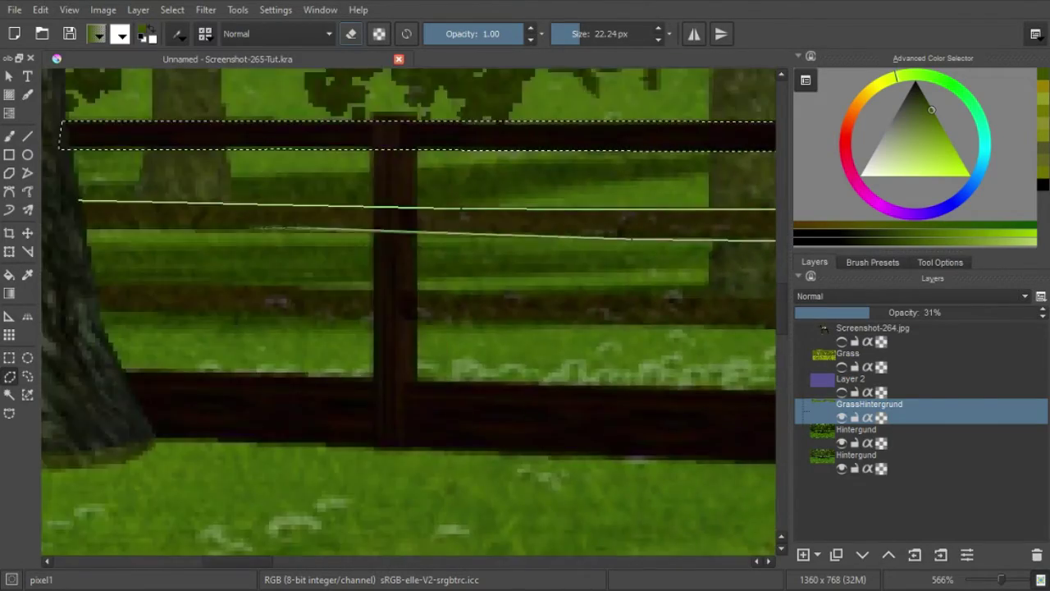
pyautogui.click(269, 220)
pyautogui.hscroll(5, 162, 267)
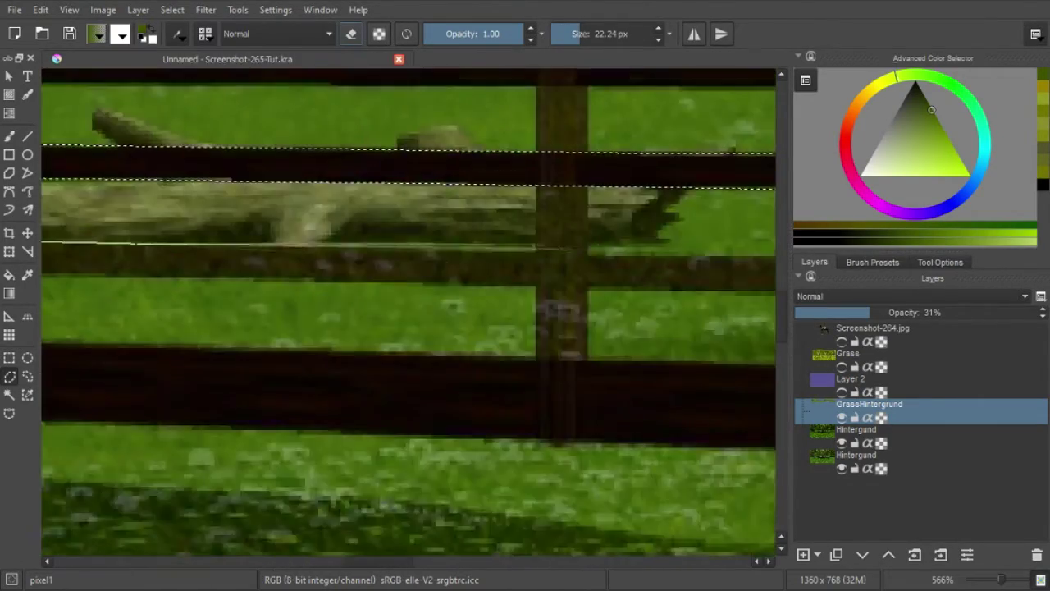
pyautogui.hscroll(-5, 623, 281)
pyautogui.hscroll(5, 624, 281)
pyautogui.hscroll(-5, 411, 85)
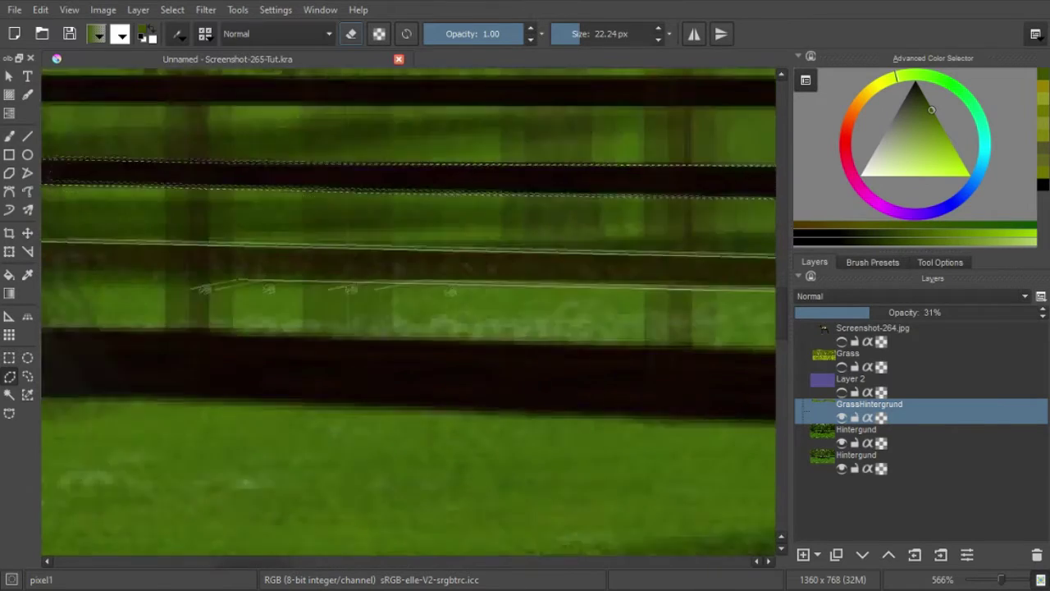
pyautogui.scroll(3, 410, 86)
pyautogui.hscroll(4, 410, 86)
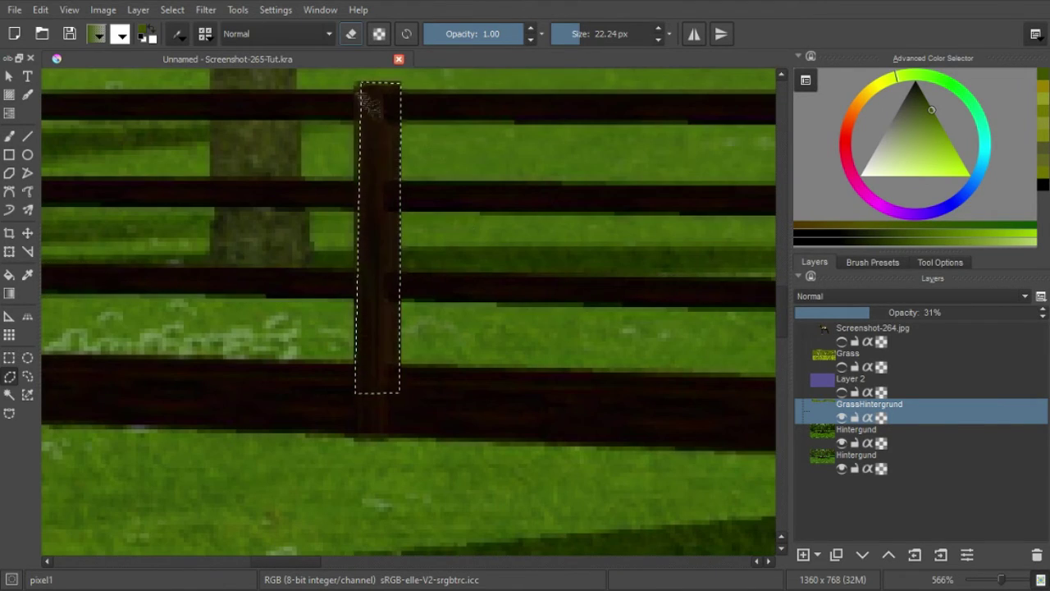
pyautogui.hscroll(-4, 349, 144)
pyautogui.hscroll(3, 416, 210)
pyautogui.scroll(1, 416, 210)
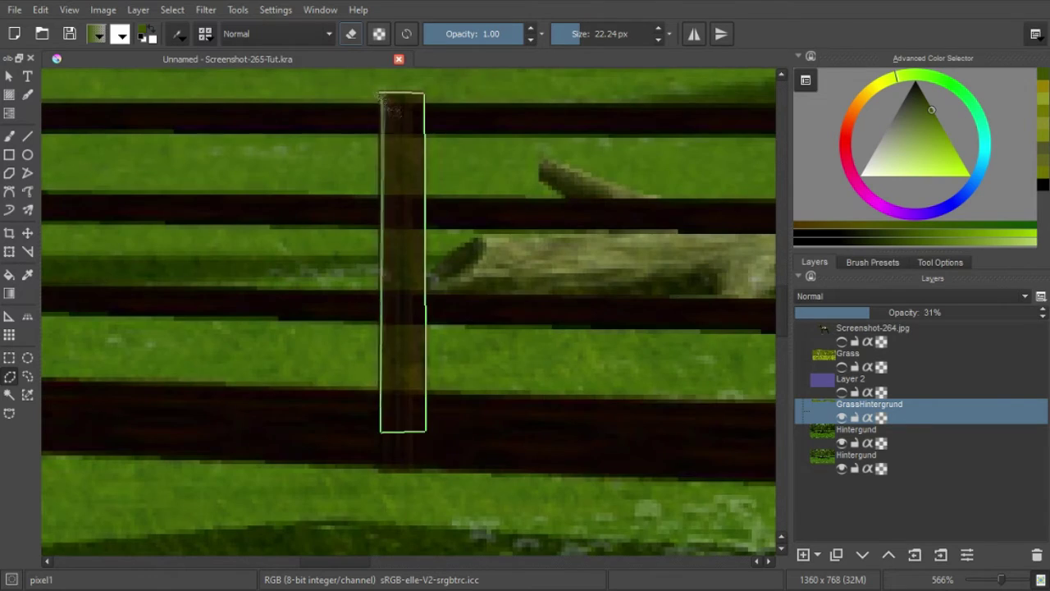
# Step: Outline and close a selection around the fallen log, then finish the fence post selection
pyautogui.click(343, 164)
pyautogui.click(496, 162)
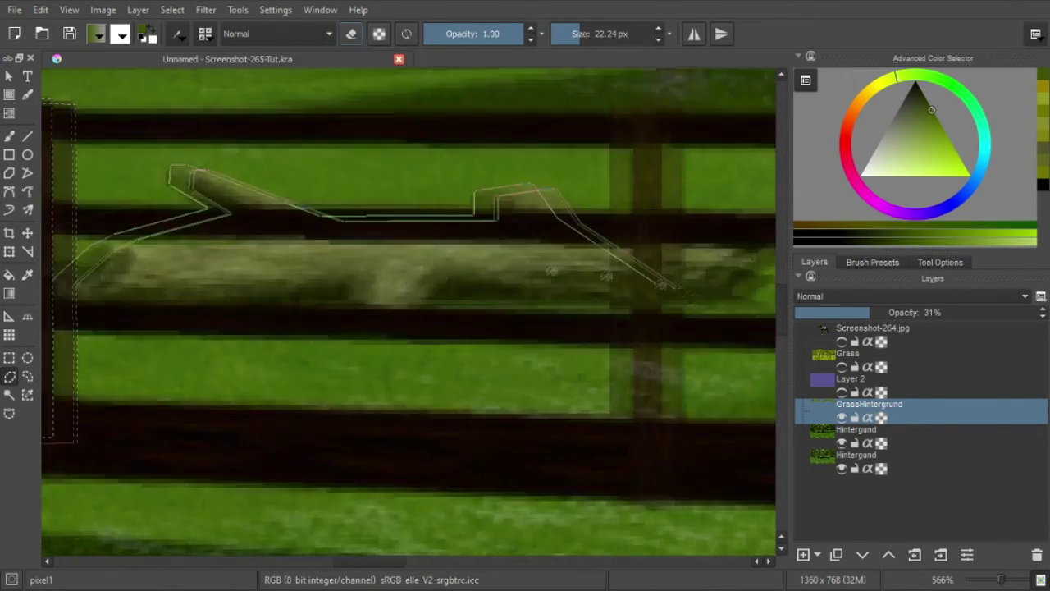
pyautogui.click(551, 131)
pyautogui.click(578, 164)
pyautogui.click(431, 251)
pyautogui.doubleClick(418, 265)
pyautogui.hscroll(3, 419, 265)
pyautogui.scroll(1, 418, 265)
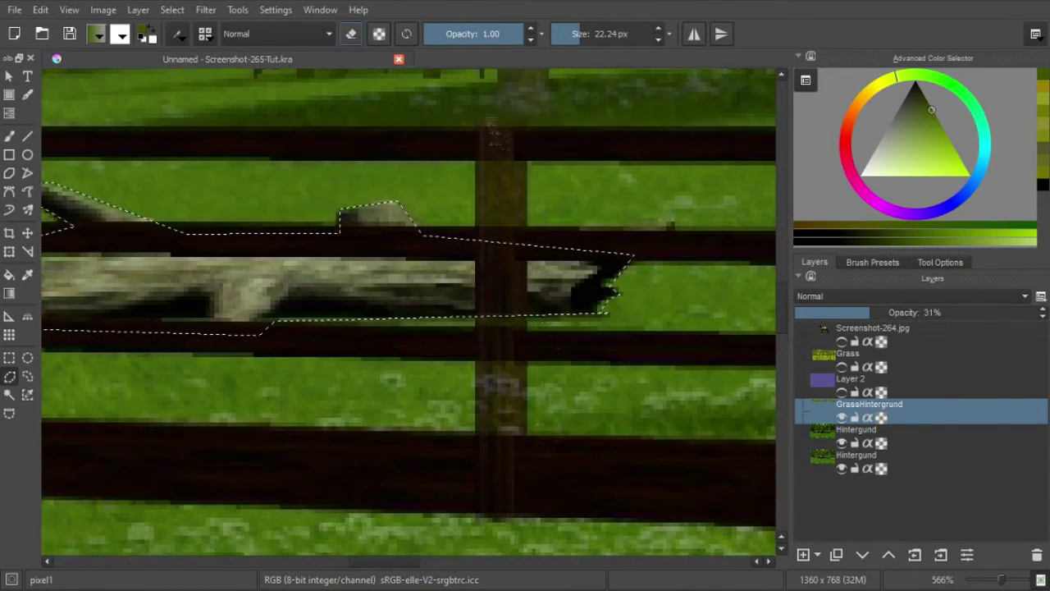
pyautogui.click(484, 118)
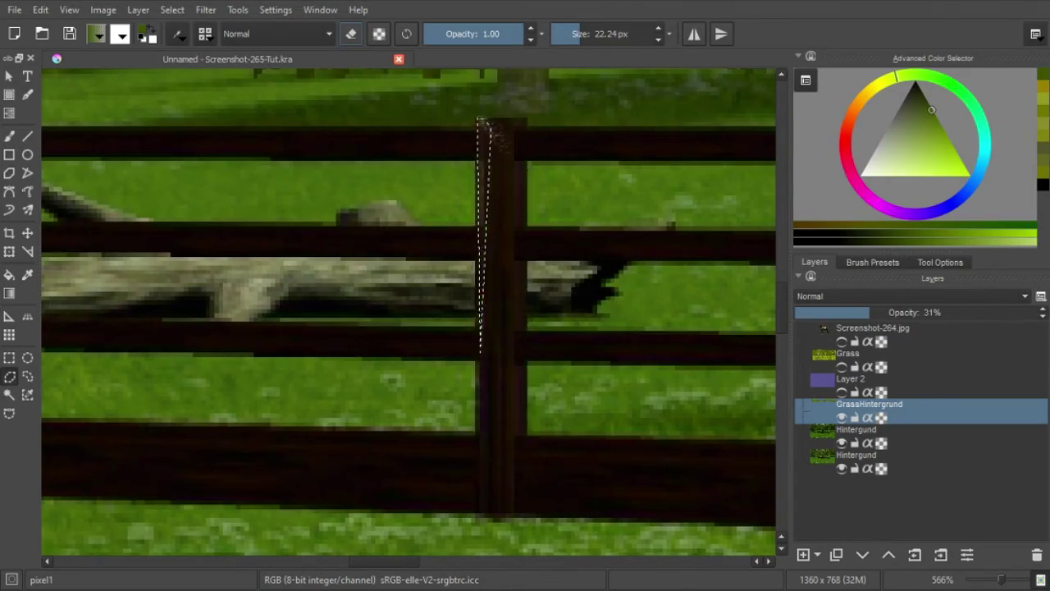
pyautogui.scroll(-6, 613, 343)
pyautogui.scroll(2, 613, 344)
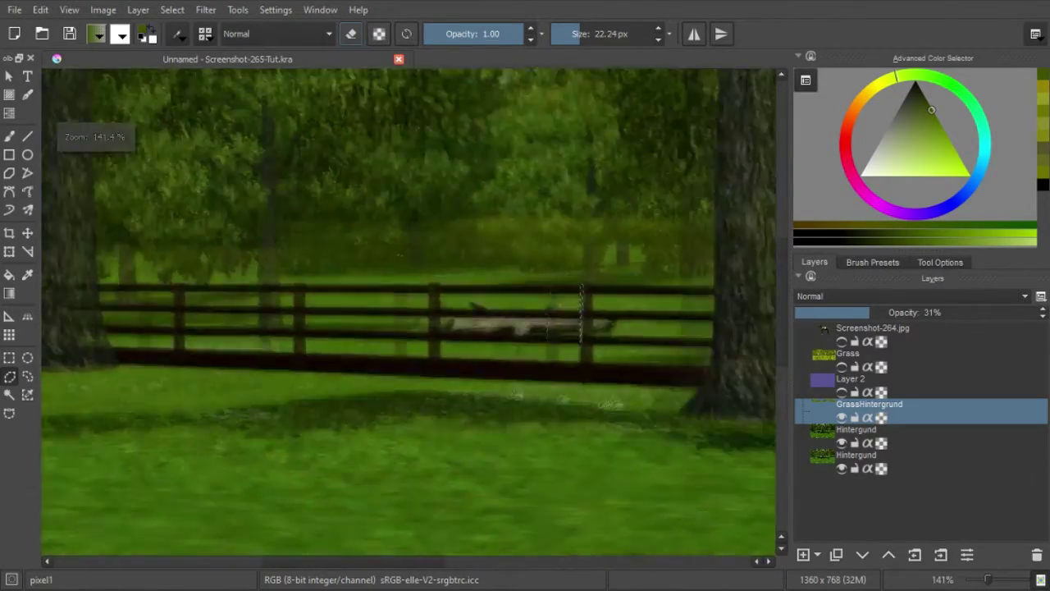
# Step: Zoom in and add a corner at the right end of the upper fence rail
pyautogui.scroll(2, 410, 328)
pyautogui.scroll(2, 410, 329)
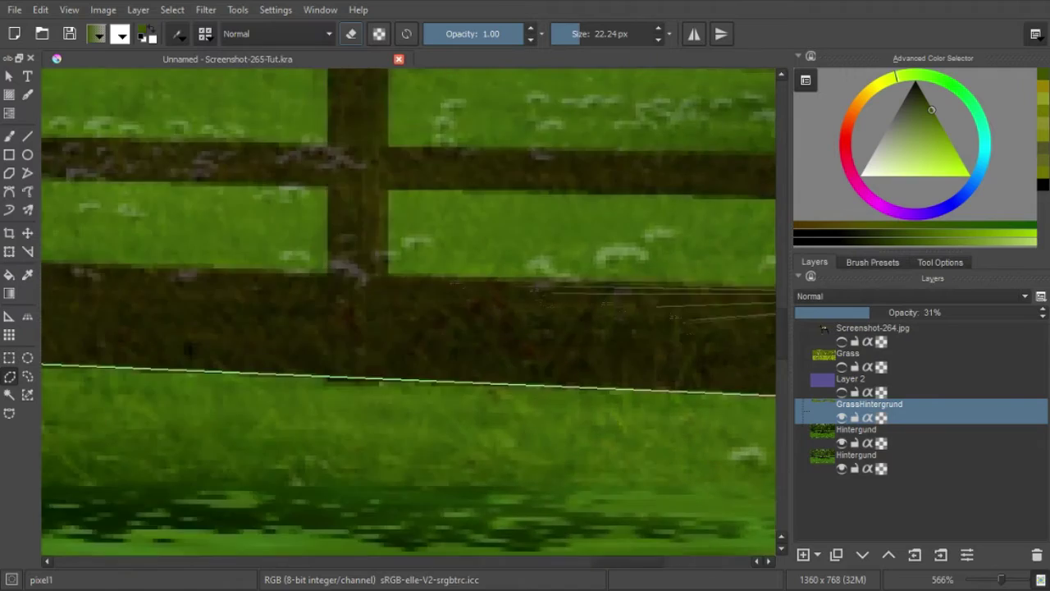
pyautogui.scroll(-3, 408, 311)
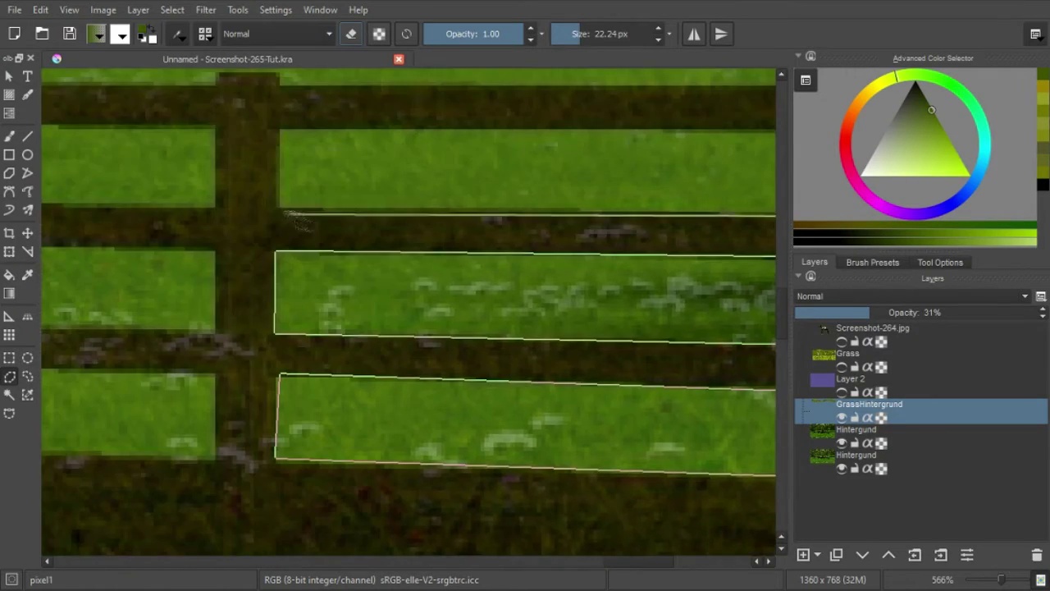
pyautogui.hscroll(5, 300, 220)
pyautogui.hscroll(-5, 660, 187)
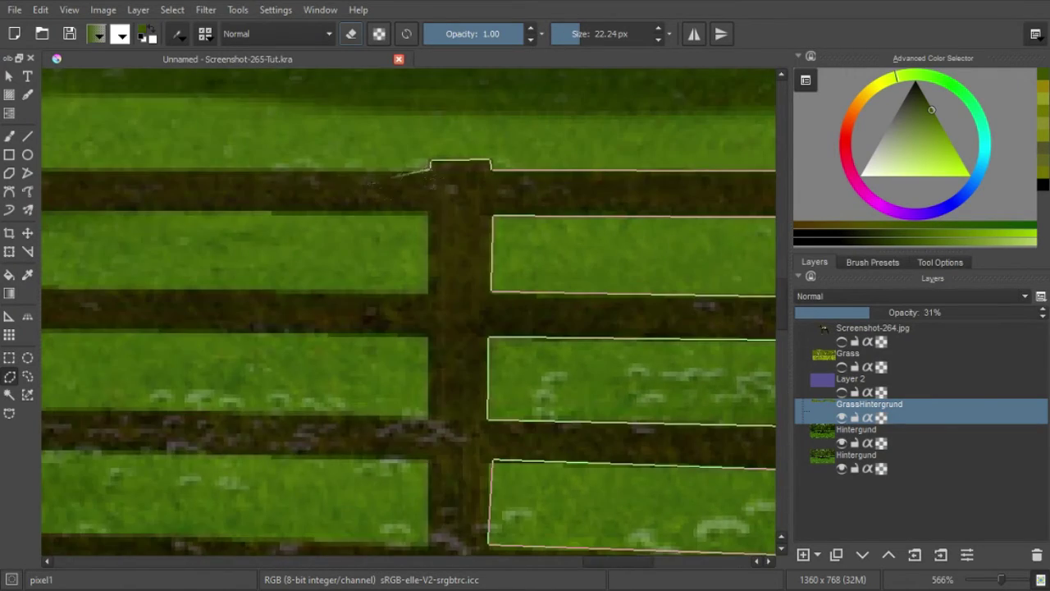
pyautogui.scroll(3, 409, 312)
pyautogui.hscroll(-3, 408, 312)
pyautogui.hscroll(3, 409, 312)
pyautogui.hscroll(-3, 408, 312)
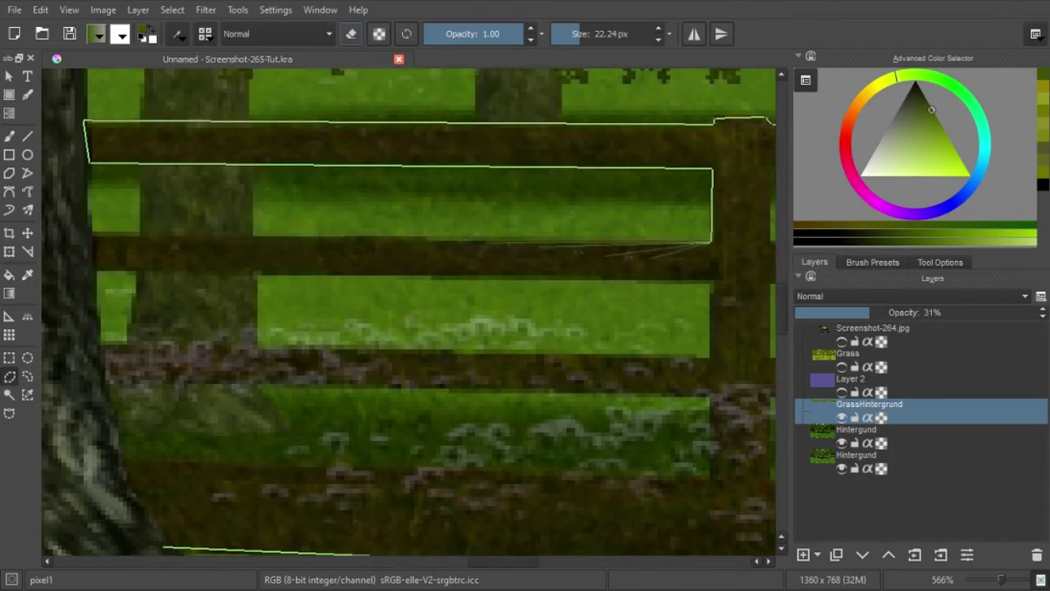
pyautogui.click(707, 402)
# Step: Close the selection around the fence rail and pan along the fence to check it
pyautogui.scroll(-3, 707, 328)
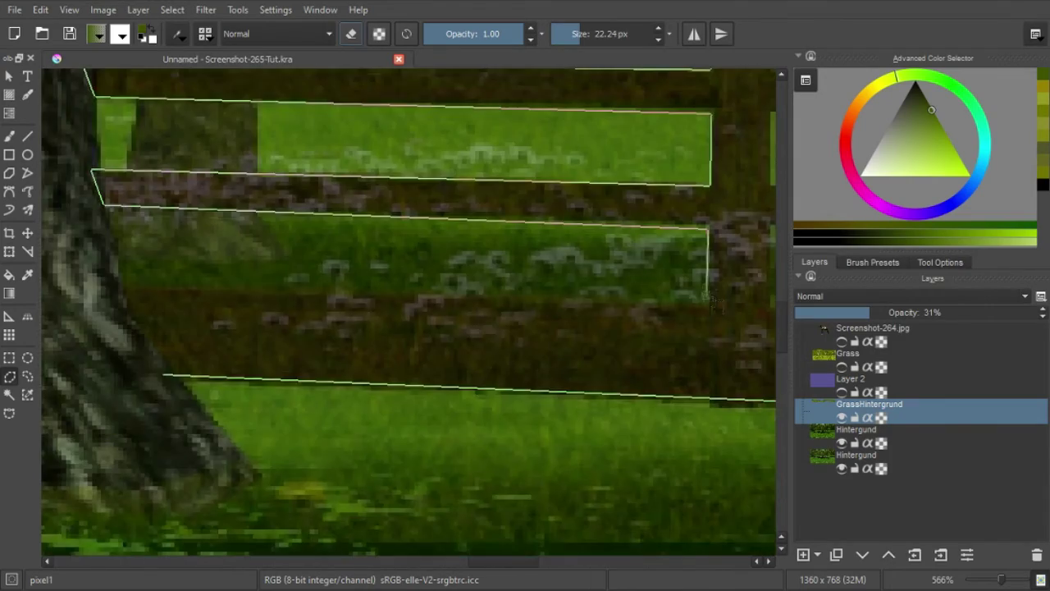
pyautogui.scroll(-2, 493, 403)
pyautogui.scroll(-2, 529, 396)
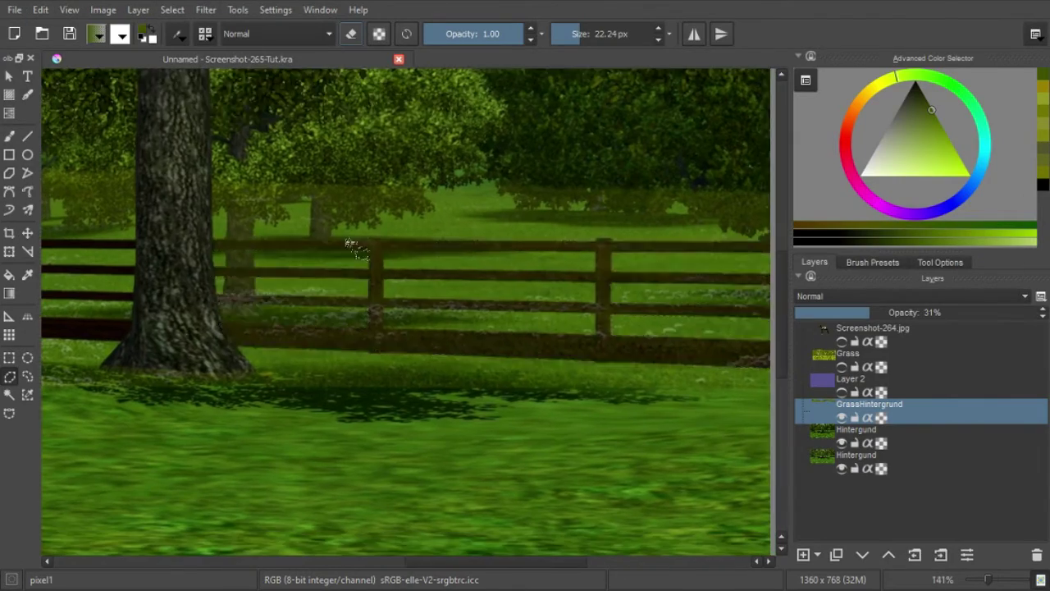
pyautogui.scroll(1, 493, 205)
pyautogui.scroll(1, 496, 200)
pyautogui.doubleClick(496, 199)
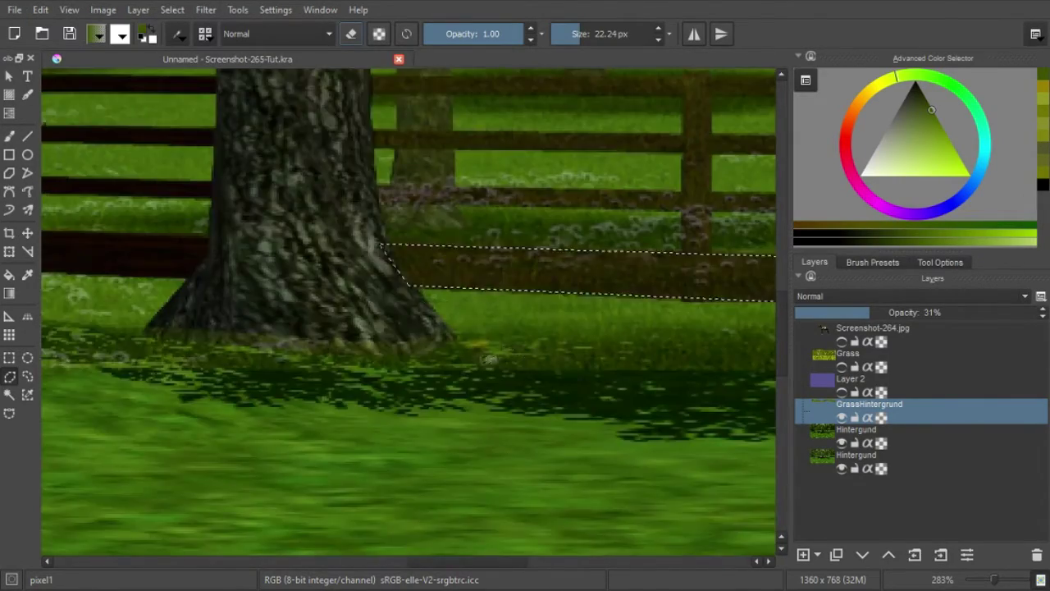
pyautogui.moveTo(426, 153); pyautogui.dragTo(311, 154)
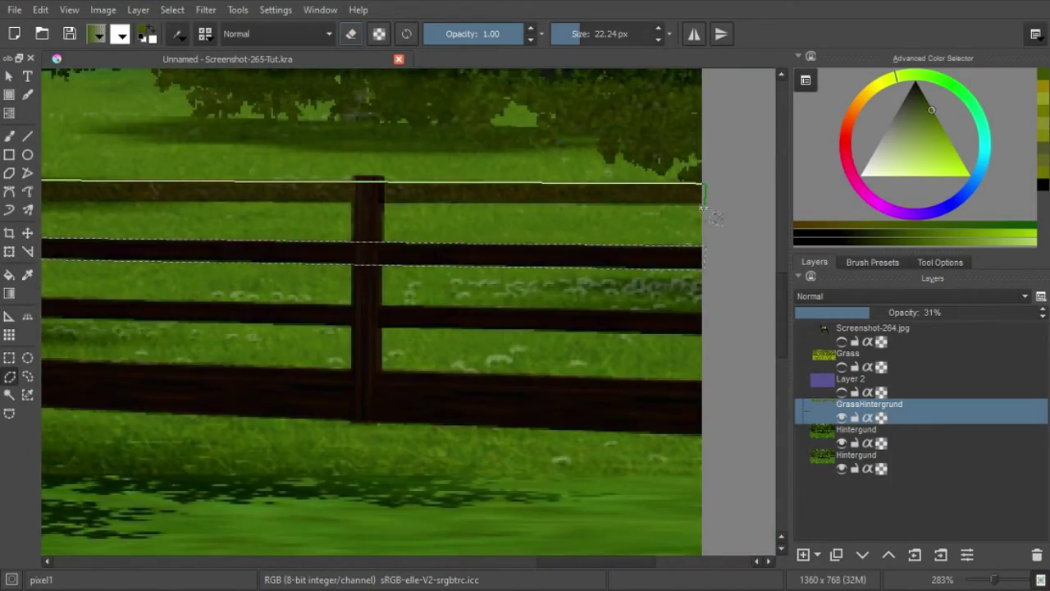
pyautogui.scroll(-8, 708, 211)
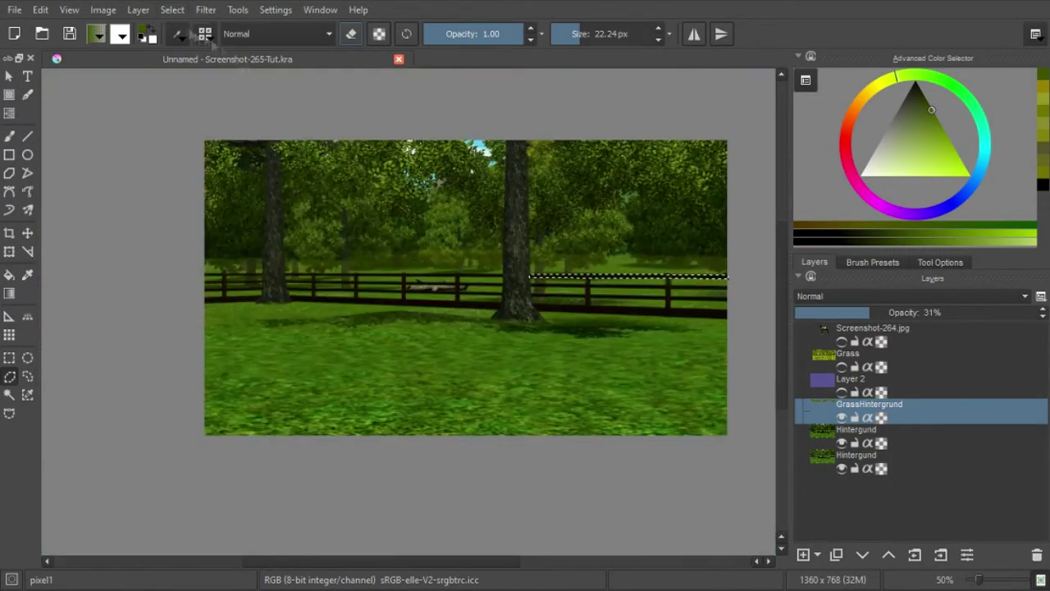
# Step: Lasso-select the tree trunks, including the small distant trunk at left
pyautogui.scroll(8, 469, 356)
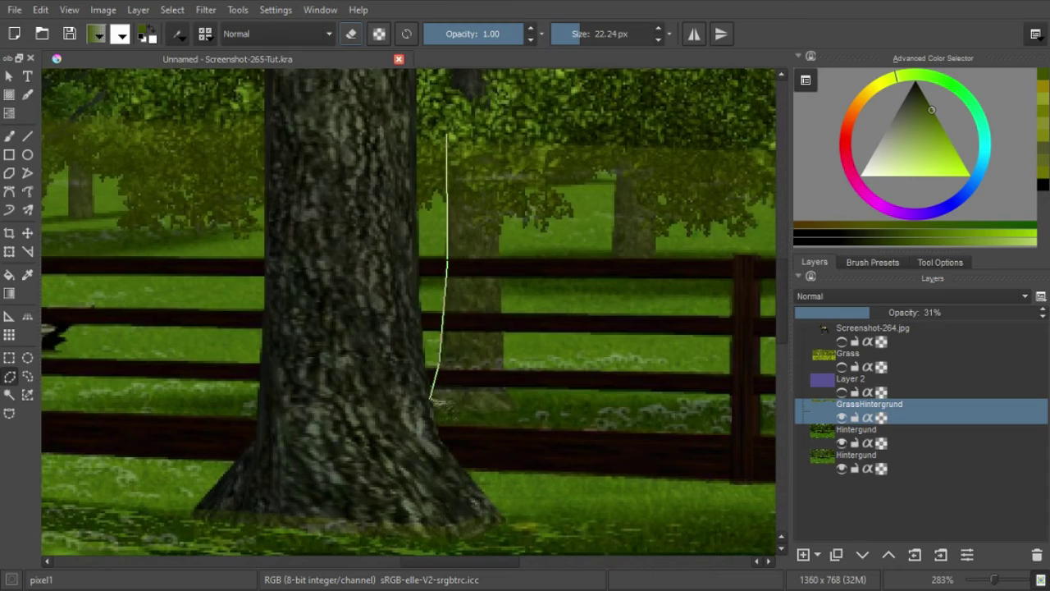
pyautogui.moveTo(431, 398)
pyautogui.mouseDown()
pyautogui.moveTo(447, 137)
pyautogui.moveTo(213, 177)
pyautogui.mouseUp()
pyautogui.moveTo(380, 174)
pyautogui.mouseDown()
pyautogui.moveTo(380, 191)
pyautogui.moveTo(78, 170)
pyautogui.mouseUp()
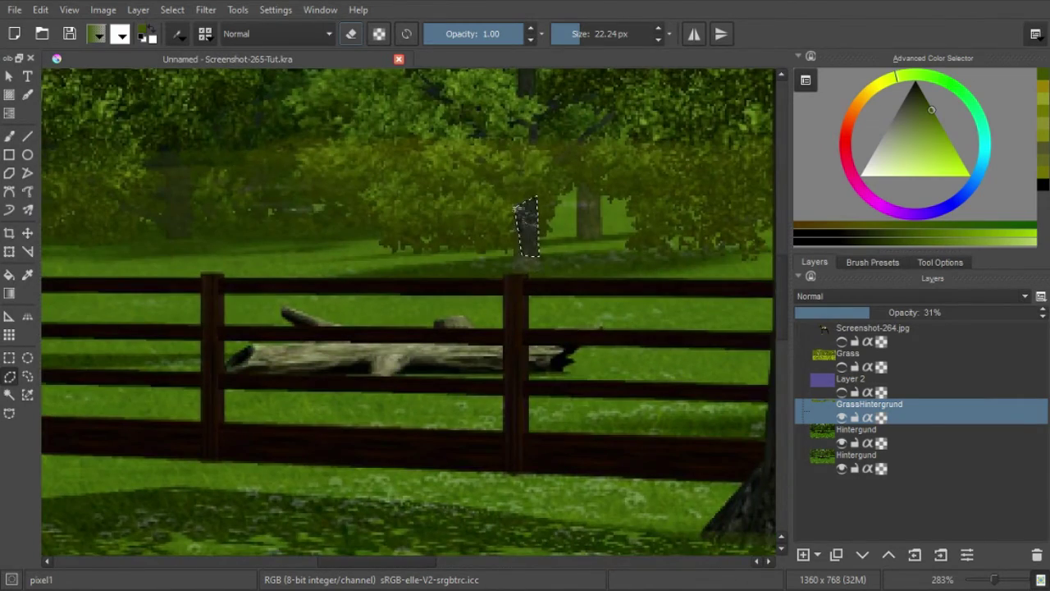
pyautogui.moveTo(168, 156)
pyautogui.keyDown('space'); pyautogui.mouseDown()
pyautogui.moveTo(402, 197)
pyautogui.moveTo(402, 293)
pyautogui.mouseUp(); pyautogui.keyUp('space')
pyautogui.moveTo(402, 293)
pyautogui.mouseDown()
pyautogui.moveTo(410, 375)
pyautogui.moveTo(420, 315)
pyautogui.mouseUp()
pyautogui.moveTo(420, 315)
pyautogui.mouseDown()
pyautogui.moveTo(458, 375)
pyautogui.moveTo(706, 369)
pyautogui.mouseUp()
pyautogui.moveTo(381, 199)
pyautogui.mouseDown()
pyautogui.moveTo(370, 326)
pyautogui.moveTo(383, 200)
pyautogui.moveTo(687, 225)
pyautogui.mouseUp()
pyautogui.moveTo(429, 202)
pyautogui.mouseDown()
pyautogui.moveTo(414, 320)
pyautogui.moveTo(500, 377)
pyautogui.moveTo(476, 204)
pyautogui.moveTo(398, 271)
pyautogui.moveTo(415, 214)
pyautogui.mouseUp()
pyautogui.keyDown('space'); pyautogui.moveTo(598, 399); pyautogui.dragTo(501, 389); pyautogui.keyUp('space')
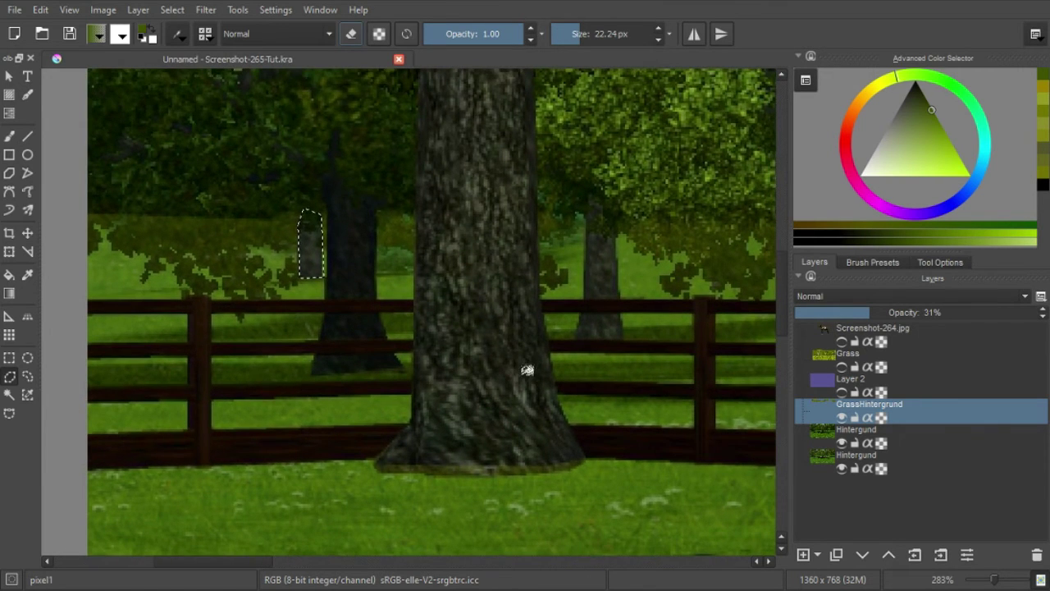
# Step: Deselect, set GrassHintergrund opacity to 52%, and pick the Freehand Brush tool
pyautogui.click(173, 10)
pyautogui.click(205, 43)
pyautogui.moveTo(947, 312); pyautogui.dragTo(992, 322)
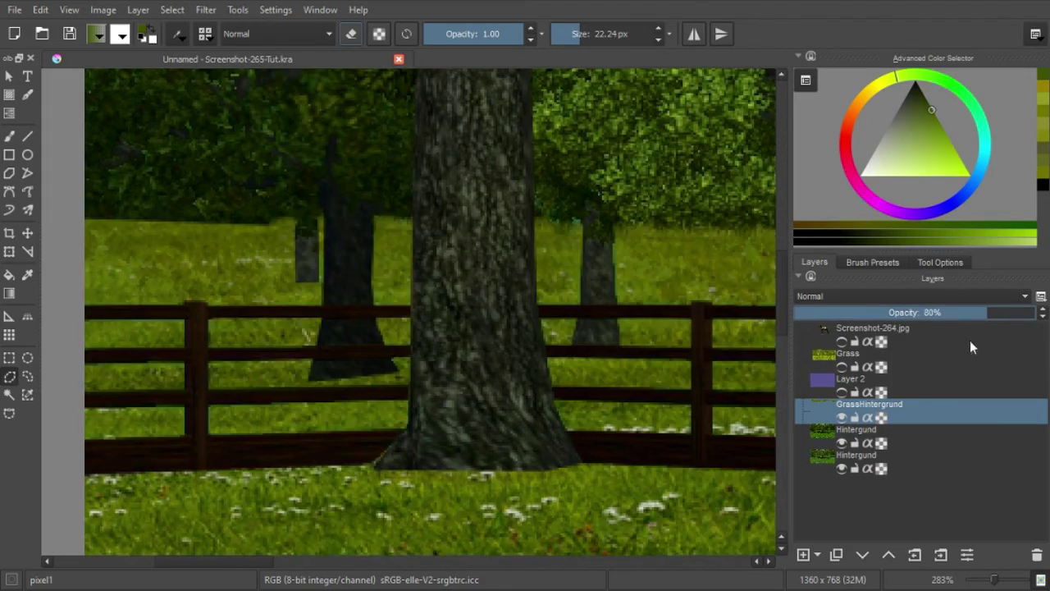
pyautogui.press('-')
pyautogui.press('-')
pyautogui.press('-')
pyautogui.press('-')
pyautogui.hscroll(5, 371, 444)
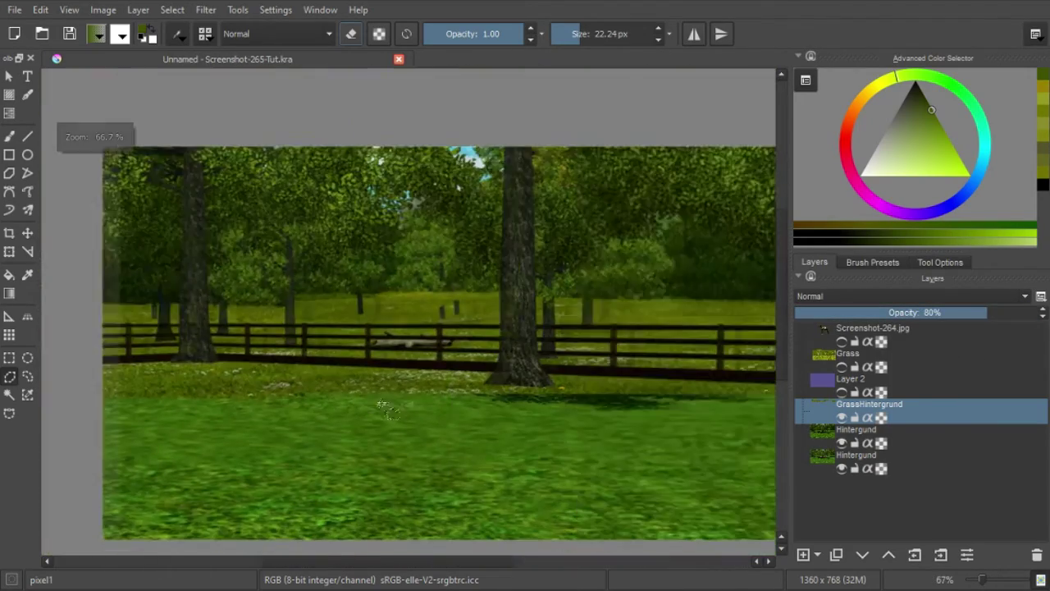
pyautogui.moveTo(370, 444); pyautogui.dragTo(627, 437)
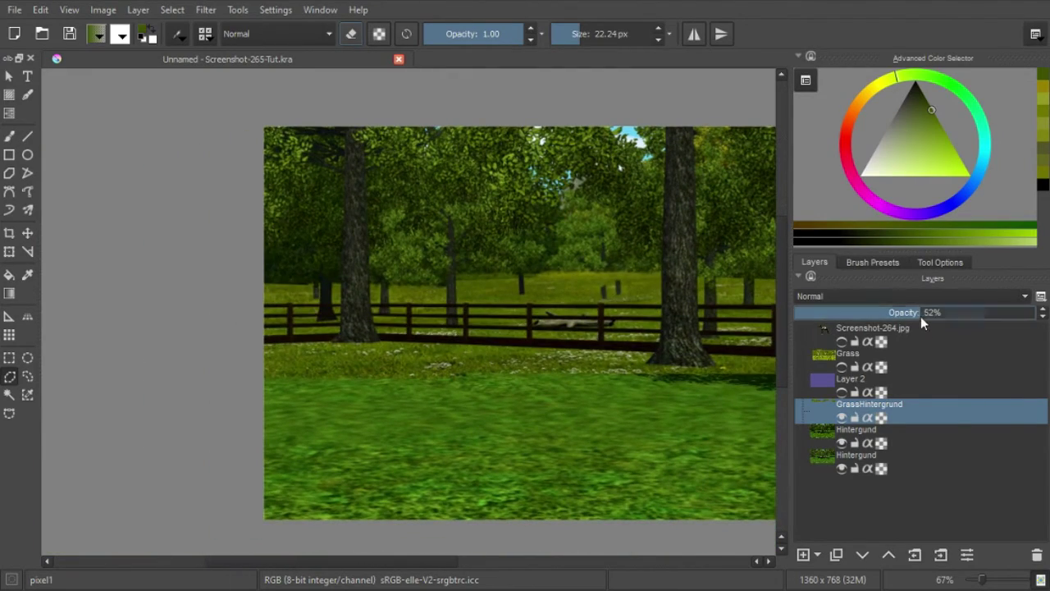
pyautogui.click(920, 312)
pyautogui.scroll(5, 402, 341)
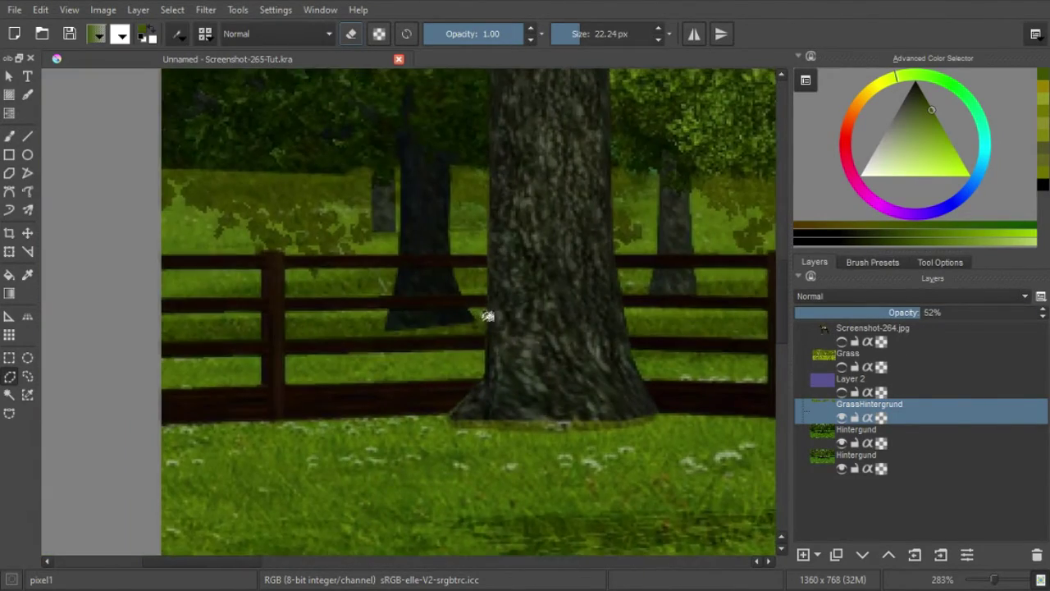
pyautogui.click(10, 138)
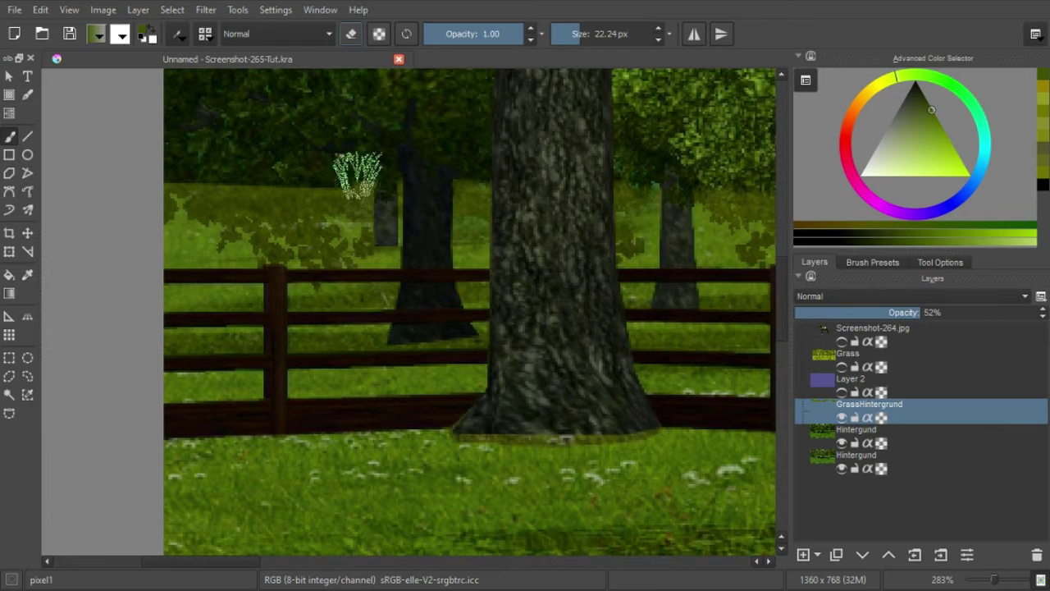
# Step: Select the Ink_brush_25 preset and preview the Fav tag before returning to All
pyautogui.click(205, 34)
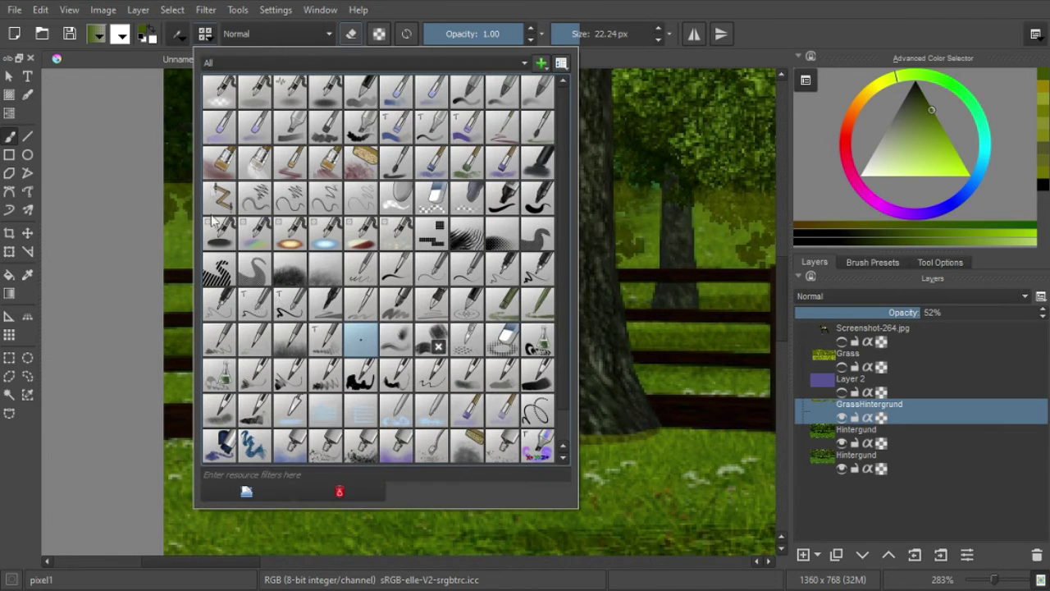
pyautogui.click(400, 281)
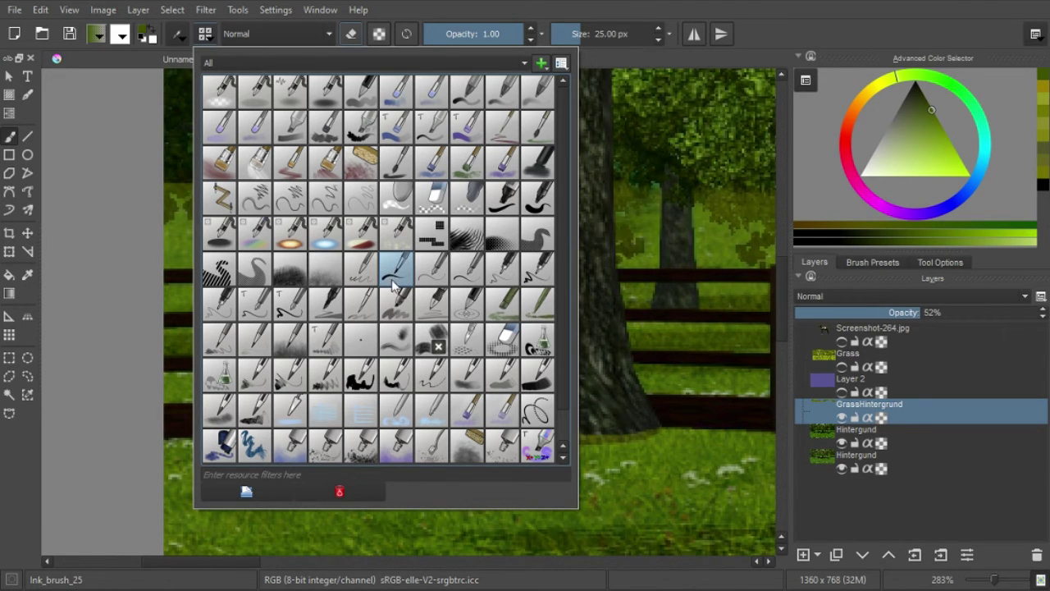
pyautogui.click(312, 63)
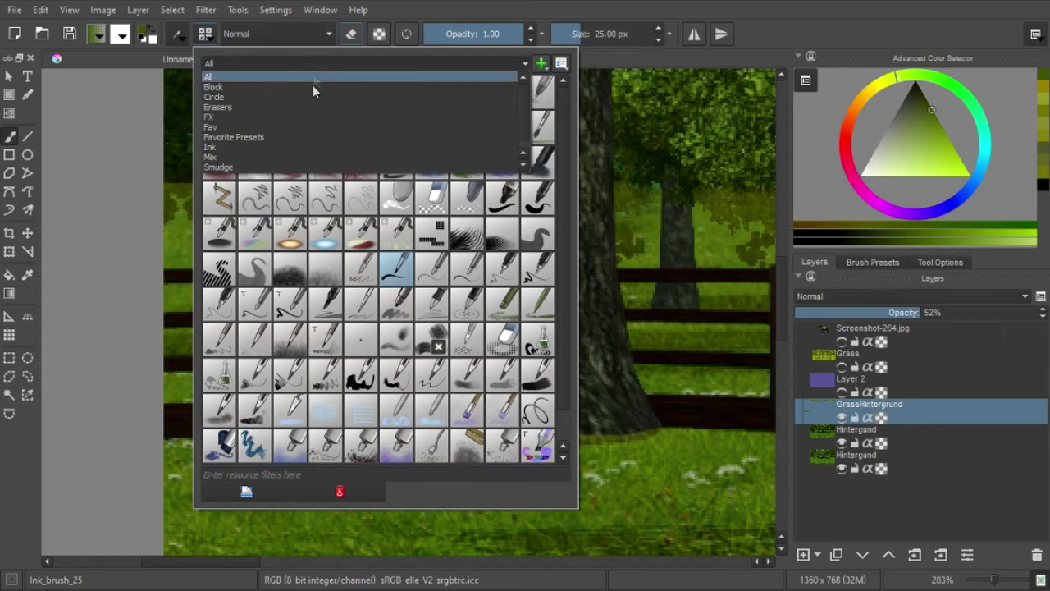
pyautogui.click(296, 128)
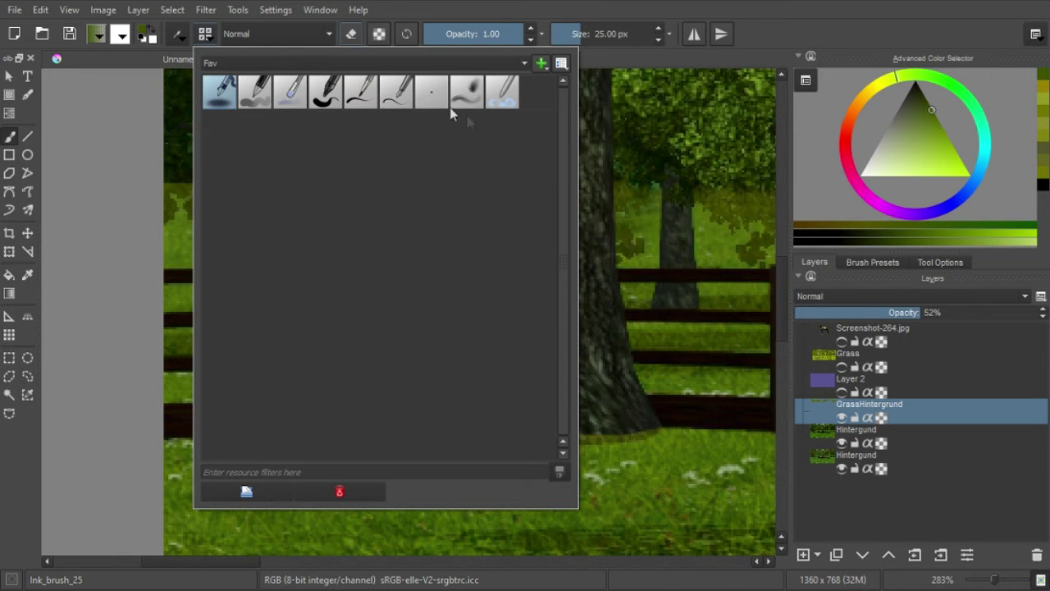
pyautogui.click(328, 63)
pyautogui.click(321, 79)
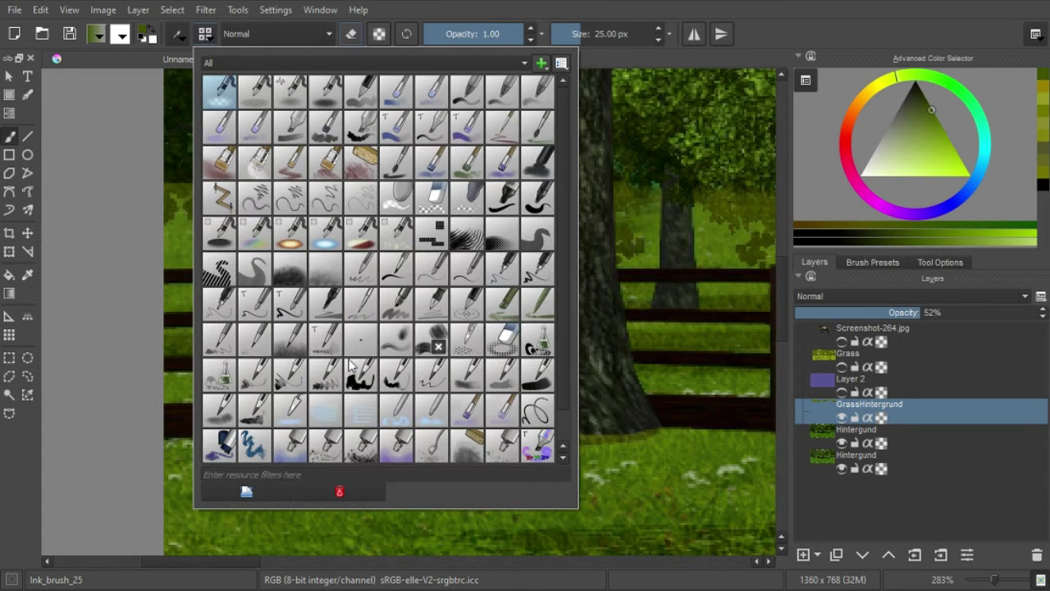
# Step: Browse the Erasers and Circle preset tags, then reselect ink_brush_25 under All
pyautogui.click(292, 66)
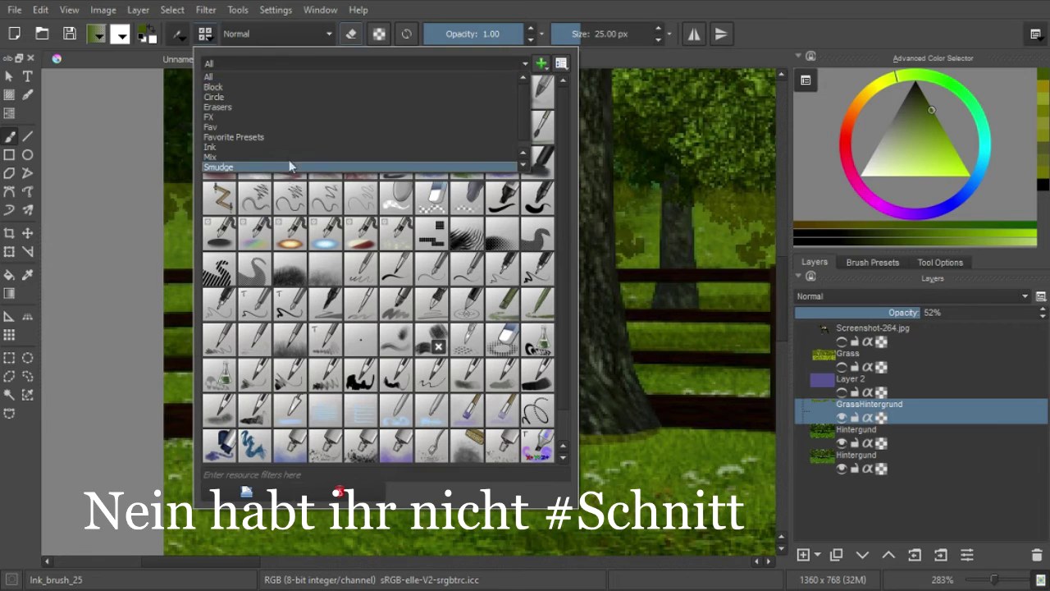
pyautogui.click(291, 106)
pyautogui.click(292, 63)
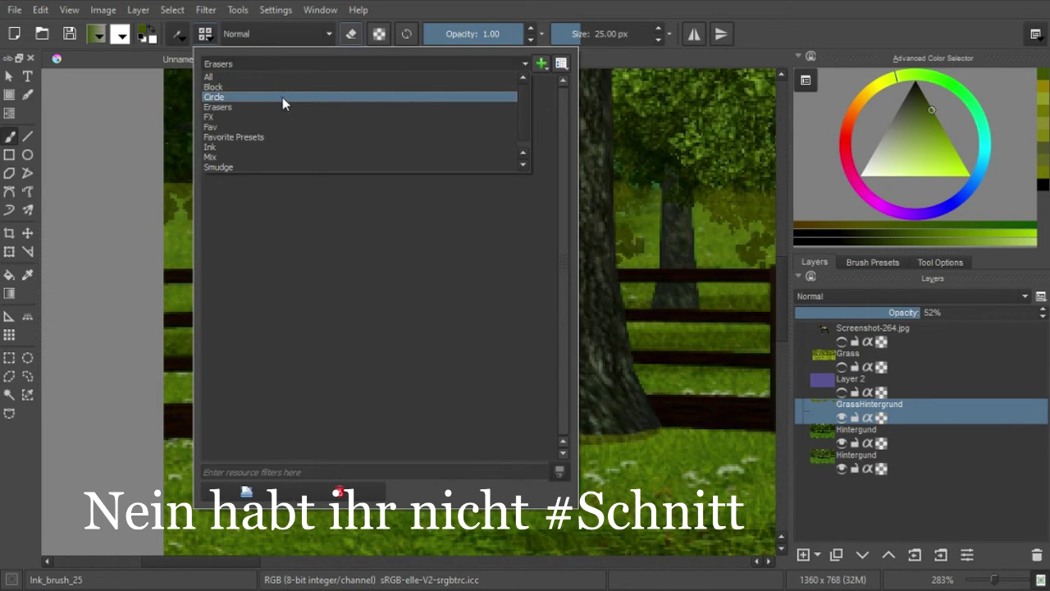
pyautogui.click(286, 99)
pyautogui.click(333, 65)
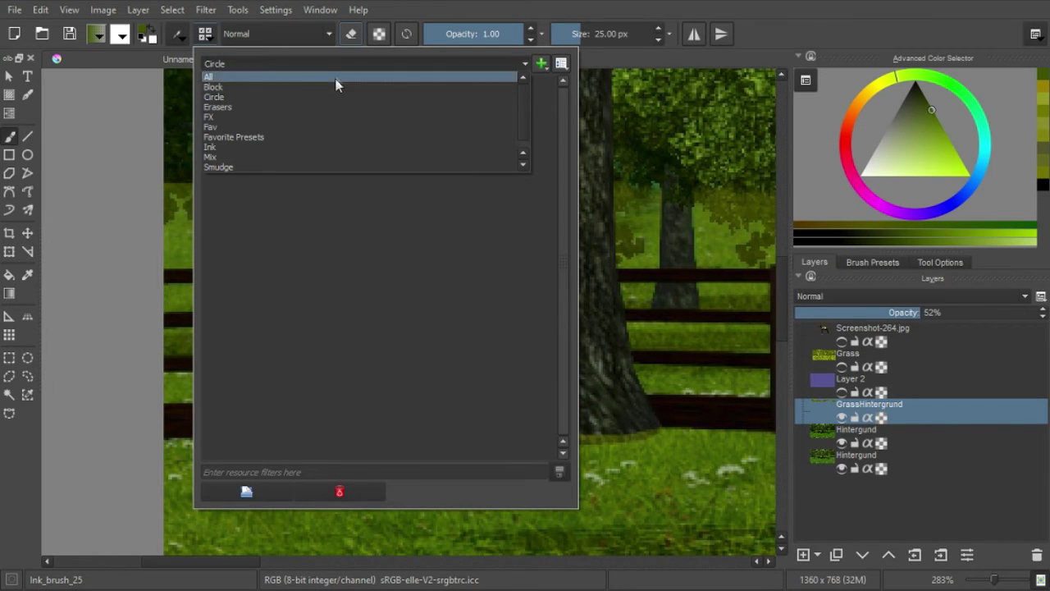
pyautogui.click(331, 75)
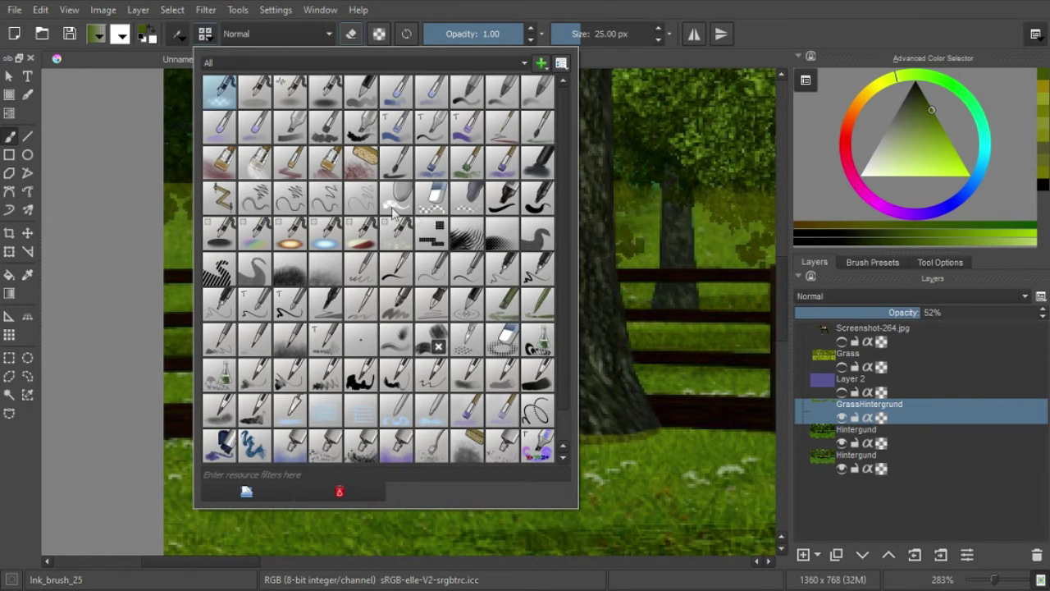
pyautogui.click(396, 272)
# Step: Check ink_brush_25's tag options without changes, then filter presets to the Fav tag
pyautogui.rightClick(402, 279)
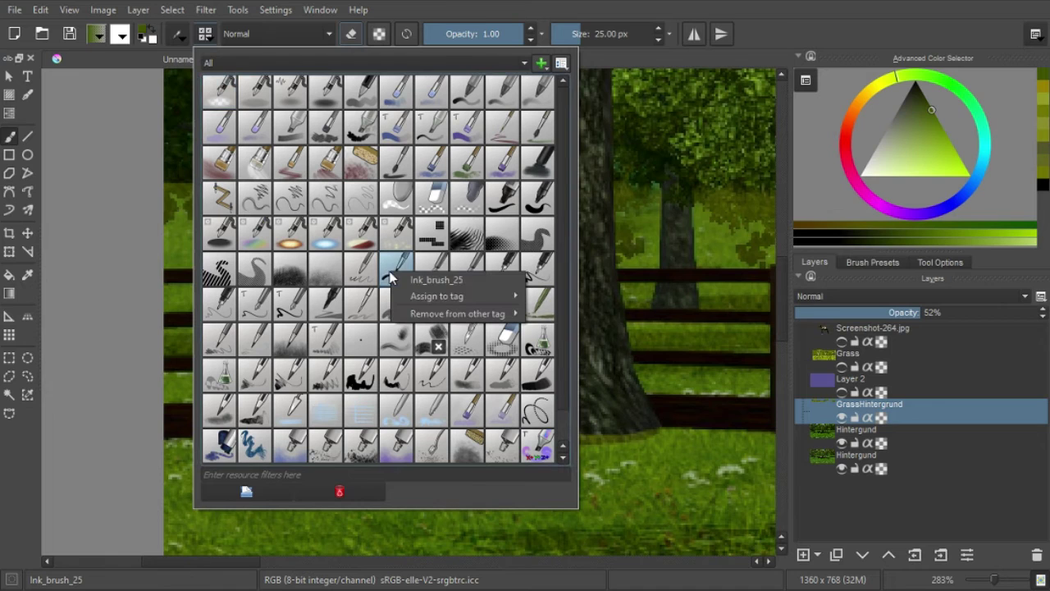
pyautogui.moveTo(443, 296)
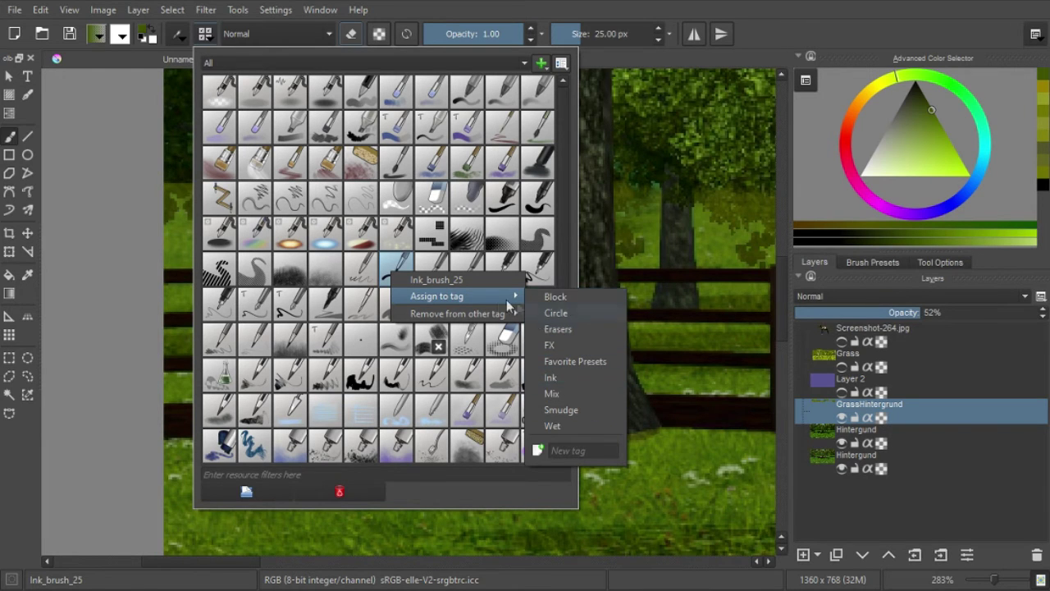
pyautogui.press('Escape')
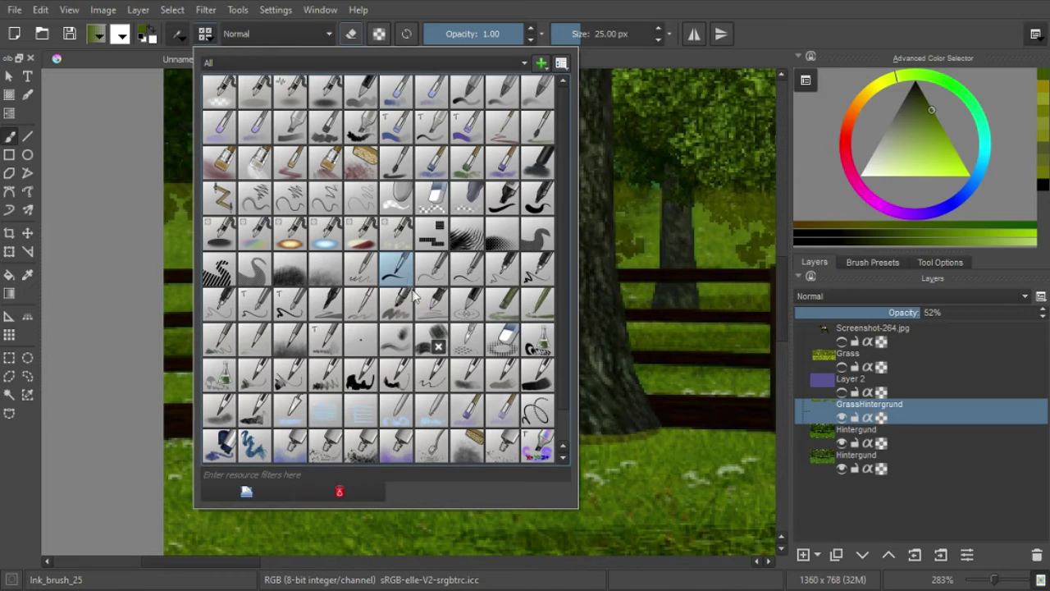
pyautogui.click(246, 63)
pyautogui.click(246, 127)
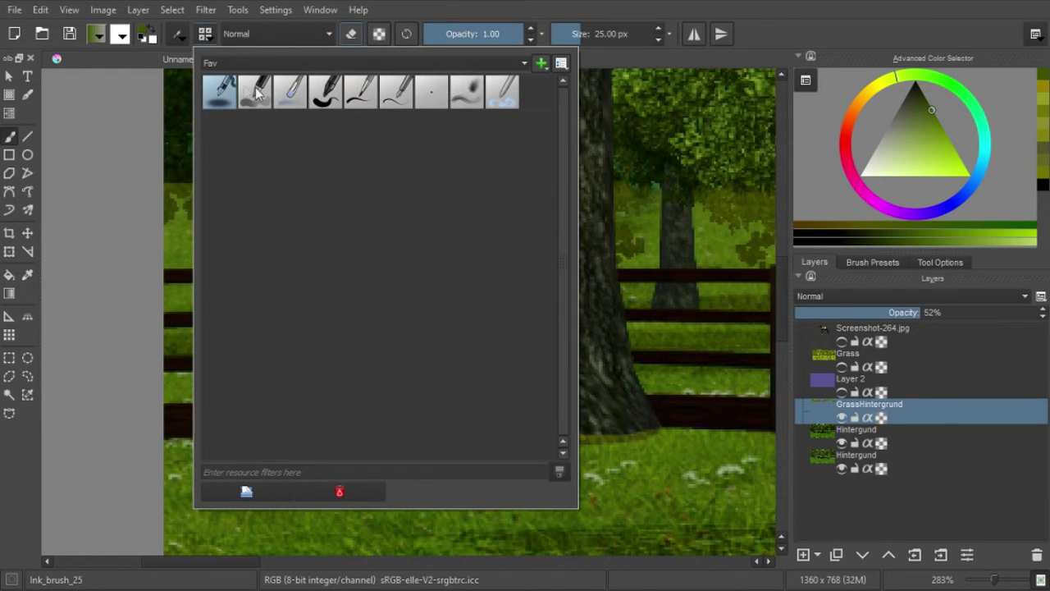
# Step: Choose the fifth favourite brush and undo a test stroke over the tree trunk
pyautogui.click(363, 99)
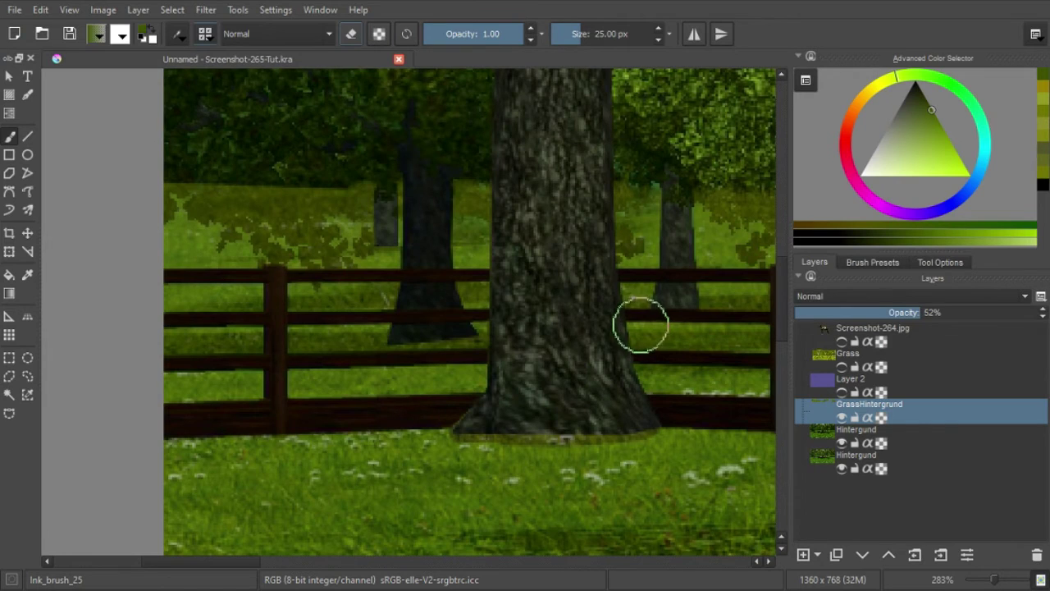
pyautogui.hscroll(-3, 639, 329)
pyautogui.hscroll(5, 548, 172)
pyautogui.hscroll(-3, 394, 223)
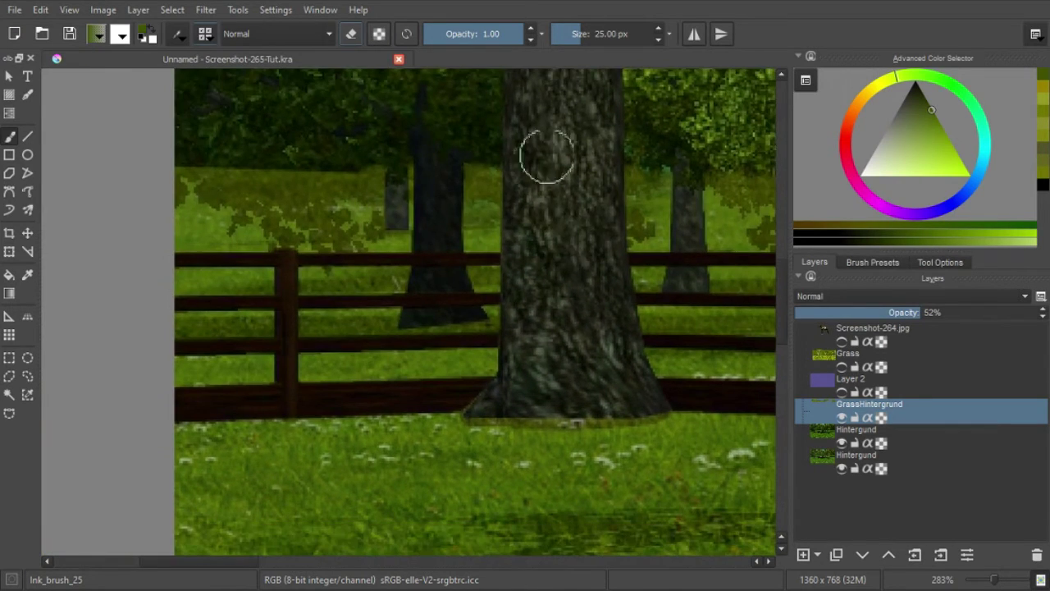
pyautogui.moveTo(547, 156)
pyautogui.mouseDown()
pyautogui.moveTo(566, 378)
pyautogui.moveTo(659, 310)
pyautogui.mouseUp()
pyautogui.hotkey('ctrl', 'z')
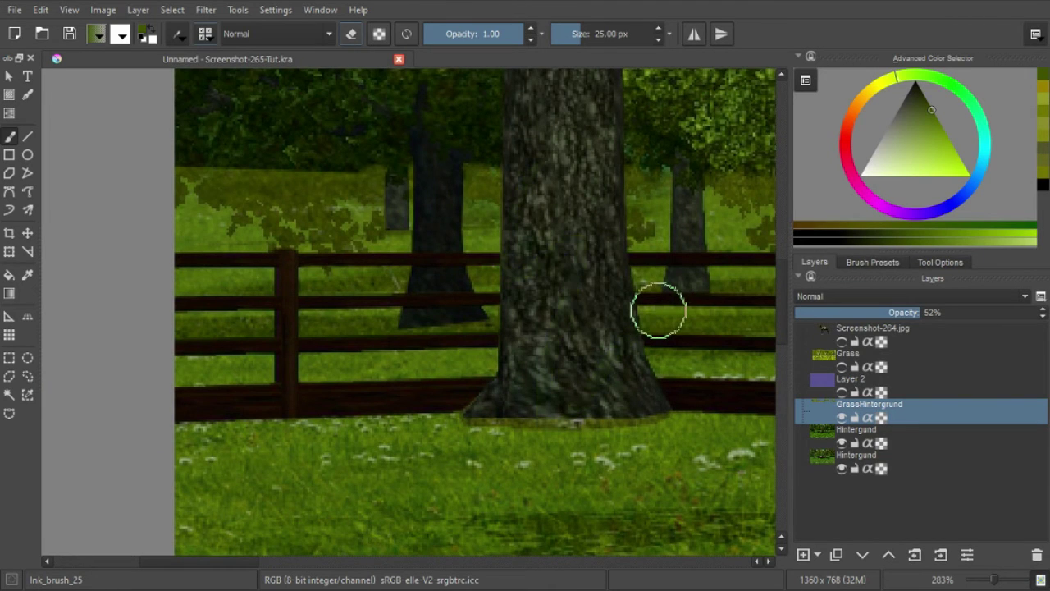
# Step: Enable Erase mode and erase the grass overlay from the upper-left foliage
pyautogui.click(350, 39)
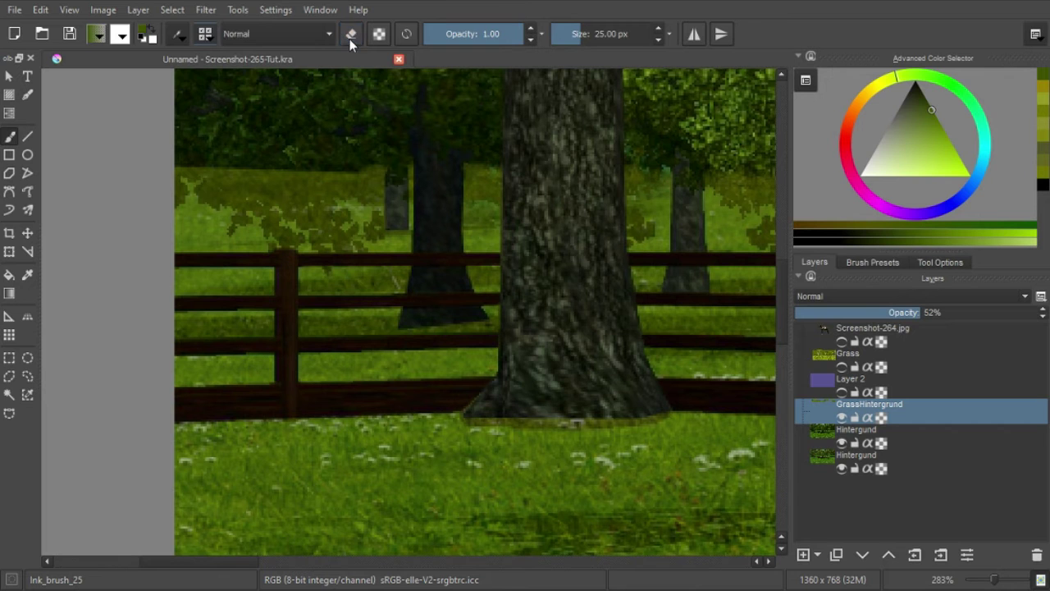
pyautogui.click(352, 37)
pyautogui.moveTo(337, 211); pyautogui.dragTo(396, 236)
pyautogui.scroll(2, 396, 236)
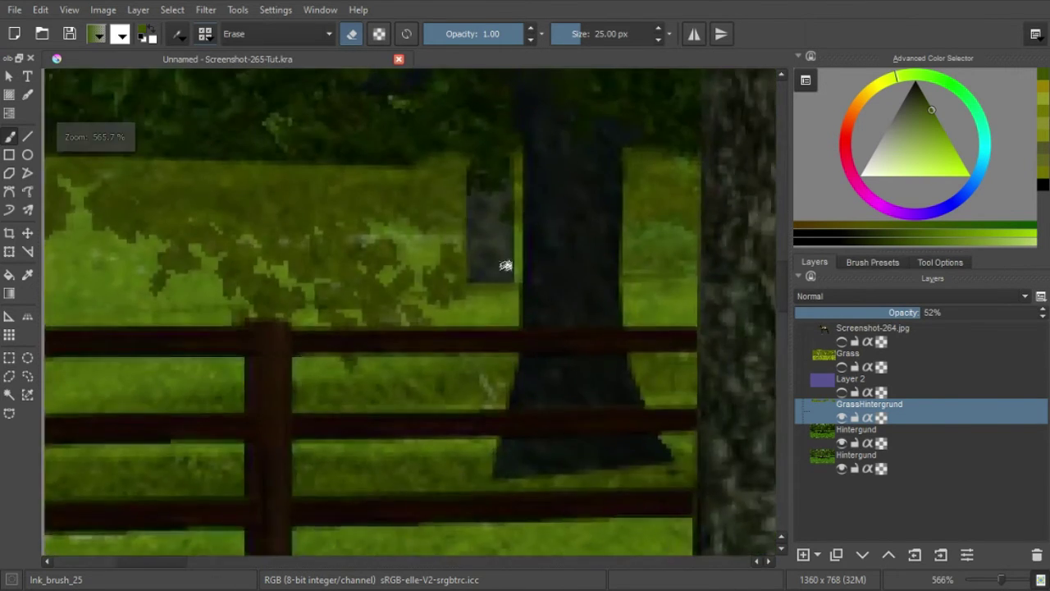
pyautogui.moveTo(182, 163); pyautogui.dragTo(169, 217)
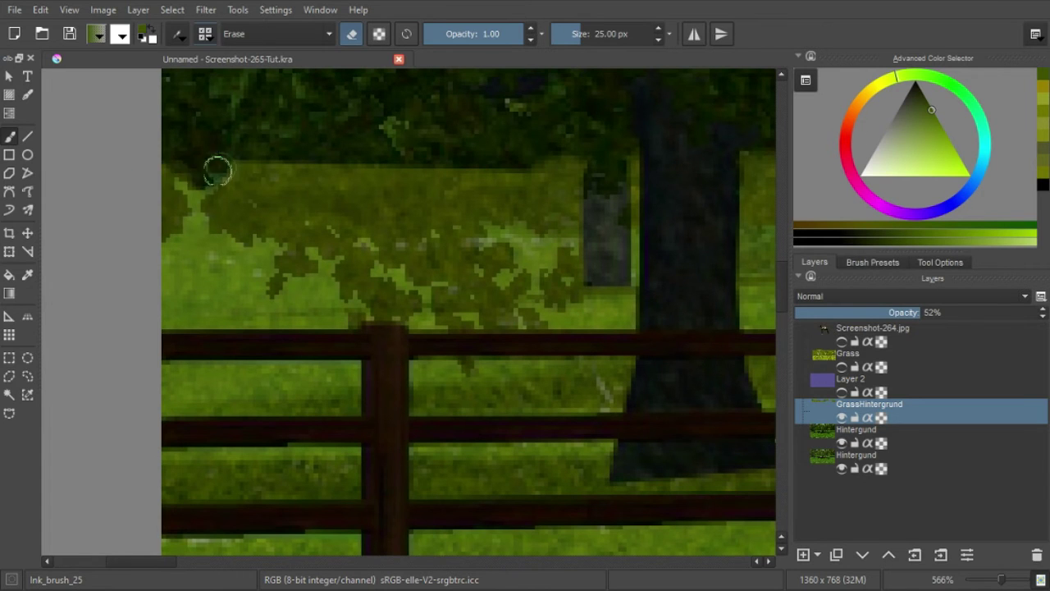
pyautogui.moveTo(224, 176)
pyautogui.mouseDown()
pyautogui.moveTo(221, 225)
pyautogui.moveTo(251, 172)
pyautogui.moveTo(265, 223)
pyautogui.moveTo(276, 159)
pyautogui.moveTo(329, 227)
pyautogui.moveTo(534, 159)
pyautogui.moveTo(597, 175)
pyautogui.moveTo(643, 211)
pyautogui.moveTo(520, 199)
pyautogui.moveTo(484, 262)
pyautogui.moveTo(453, 280)
pyautogui.moveTo(410, 251)
pyautogui.mouseUp()
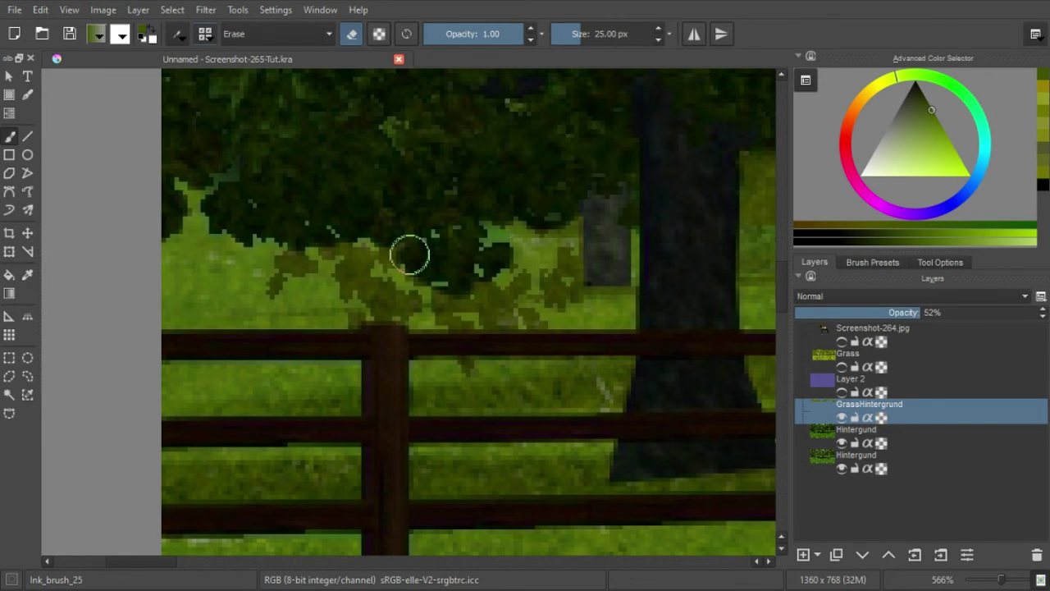
pyautogui.hotkey('ctrl', 'z')
pyautogui.moveTo(171, 157)
pyautogui.mouseDown()
pyautogui.moveTo(192, 175)
pyautogui.moveTo(199, 159)
pyautogui.moveTo(171, 205)
pyautogui.moveTo(232, 169)
pyautogui.moveTo(222, 197)
pyautogui.moveTo(247, 235)
pyautogui.moveTo(267, 169)
pyautogui.moveTo(631, 156)
pyautogui.moveTo(636, 213)
pyautogui.moveTo(553, 141)
pyautogui.moveTo(569, 218)
pyautogui.moveTo(350, 220)
pyautogui.moveTo(333, 244)
pyautogui.moveTo(276, 232)
pyautogui.moveTo(295, 257)
pyautogui.moveTo(279, 285)
pyautogui.moveTo(357, 274)
pyautogui.moveTo(353, 287)
pyautogui.moveTo(389, 311)
pyautogui.moveTo(415, 300)
pyautogui.moveTo(363, 290)
pyautogui.moveTo(356, 319)
pyautogui.moveTo(427, 263)
pyautogui.moveTo(500, 255)
pyautogui.moveTo(490, 309)
pyautogui.moveTo(448, 307)
pyautogui.moveTo(471, 353)
pyautogui.moveTo(498, 307)
pyautogui.moveTo(557, 303)
pyautogui.mouseUp()
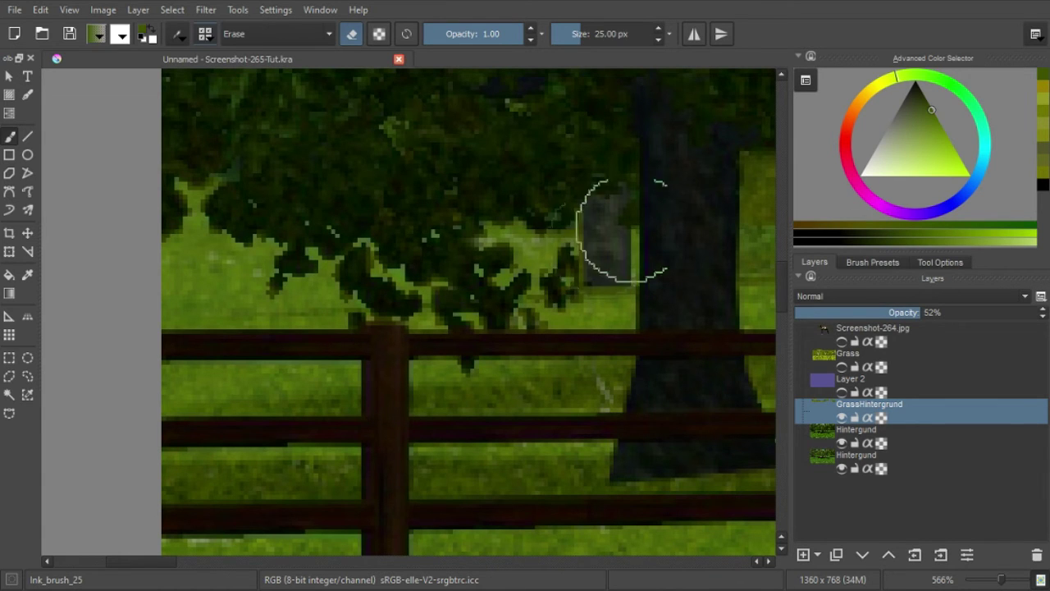
# Step: Erase the grass overlay from the foliage around the tree trunk
pyautogui.moveTo(631, 218); pyautogui.dragTo(443, 323)
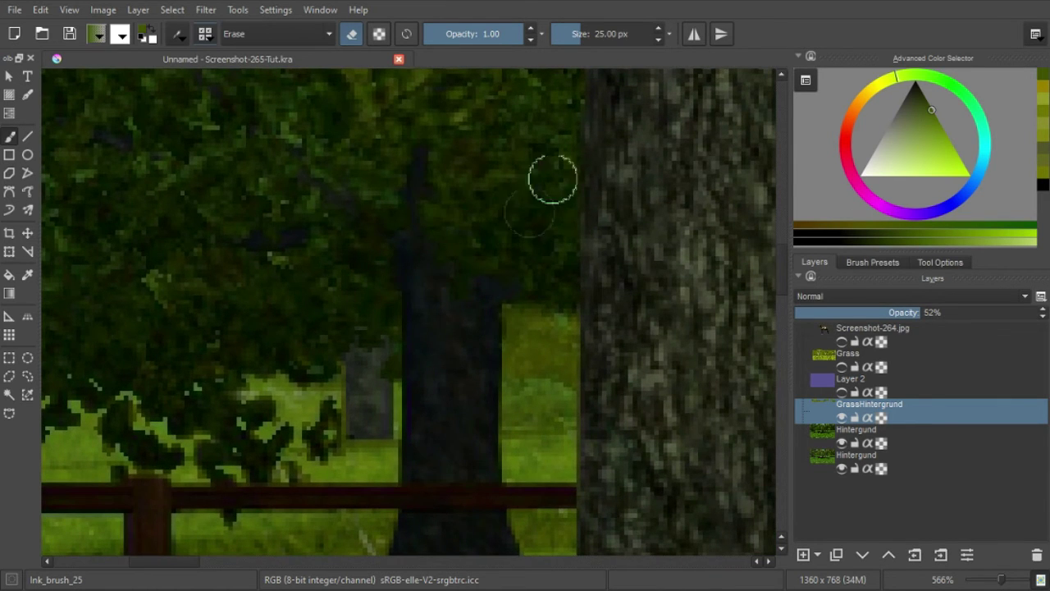
pyautogui.moveTo(558, 299); pyautogui.dragTo(488, 183)
pyautogui.click(493, 197)
pyautogui.click(493, 269)
pyautogui.moveTo(484, 228)
pyautogui.mouseDown()
pyautogui.moveTo(446, 197)
pyautogui.moveTo(468, 246)
pyautogui.moveTo(469, 286)
pyautogui.moveTo(611, 271)
pyautogui.moveTo(398, 312)
pyautogui.moveTo(347, 286)
pyautogui.moveTo(397, 325)
pyautogui.mouseUp()
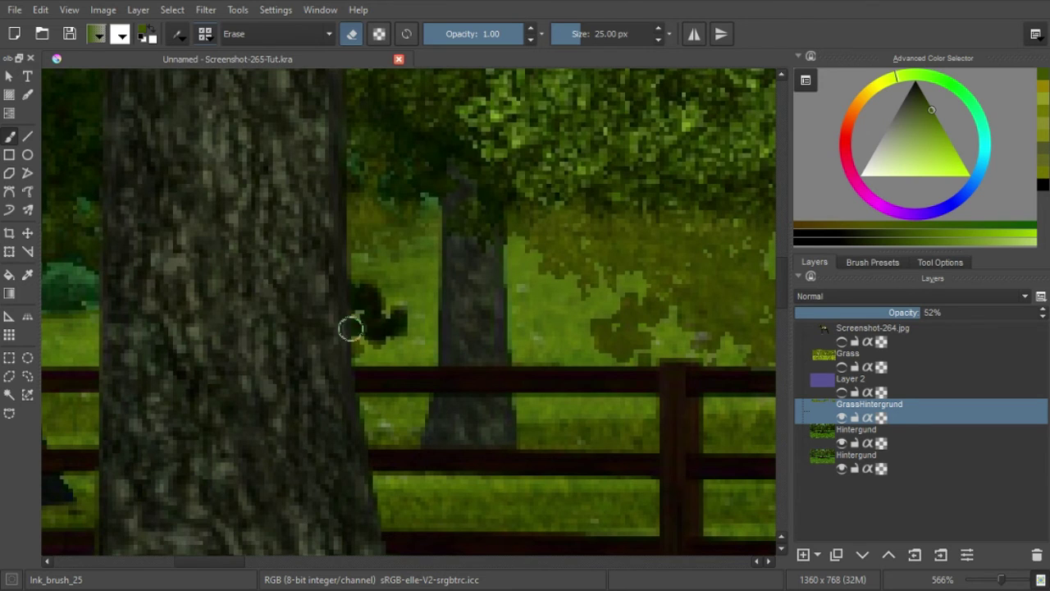
# Step: Erase the olive overlay from the foliage near the fence post
pyautogui.moveTo(648, 160)
pyautogui.mouseDown()
pyautogui.moveTo(385, 160)
pyautogui.moveTo(345, 271)
pyautogui.moveTo(369, 336)
pyautogui.moveTo(435, 262)
pyautogui.moveTo(574, 218)
pyautogui.moveTo(733, 263)
pyautogui.moveTo(657, 296)
pyautogui.moveTo(509, 328)
pyautogui.moveTo(485, 353)
pyautogui.mouseUp()
pyautogui.moveTo(451, 283)
pyautogui.mouseDown()
pyautogui.moveTo(603, 344)
pyautogui.moveTo(457, 340)
pyautogui.moveTo(704, 210)
pyautogui.moveTo(551, 277)
pyautogui.moveTo(624, 373)
pyautogui.moveTo(629, 329)
pyautogui.moveTo(574, 344)
pyautogui.mouseUp()
pyautogui.moveTo(525, 246)
pyautogui.mouseDown()
pyautogui.moveTo(408, 374)
pyautogui.moveTo(219, 282)
pyautogui.mouseUp()
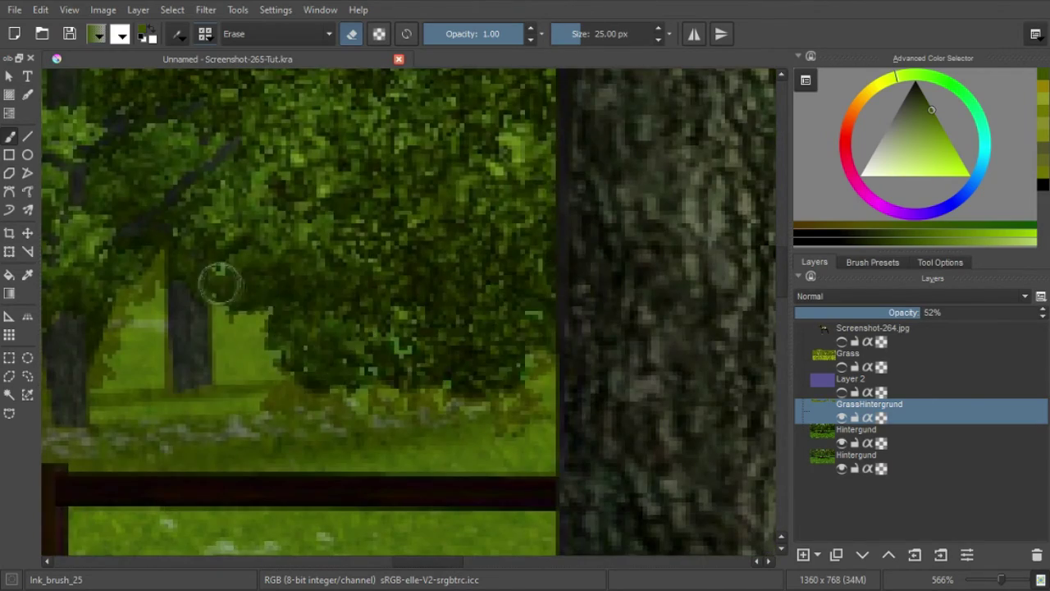
pyautogui.moveTo(673, 329); pyautogui.dragTo(509, 411)
pyautogui.moveTo(517, 205); pyautogui.dragTo(497, 304)
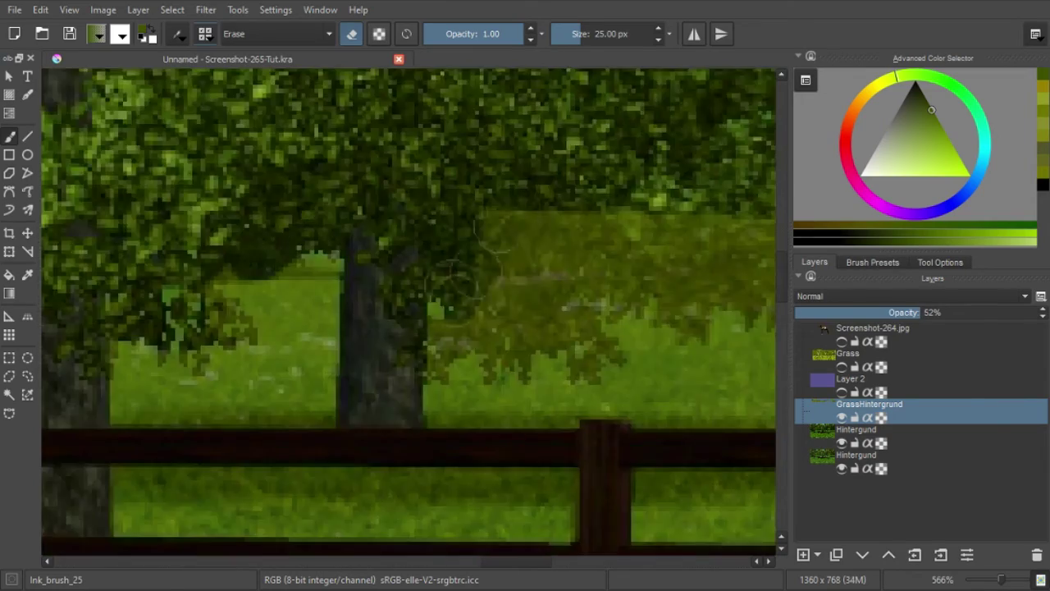
# Step: Clear the overlay from small foliage areas and the bushes at the centre
pyautogui.moveTo(624, 311); pyautogui.dragTo(361, 320)
pyautogui.moveTo(247, 336); pyautogui.dragTo(361, 271)
pyautogui.moveTo(492, 328); pyautogui.dragTo(632, 276)
pyautogui.moveTo(304, 270); pyautogui.dragTo(517, 189)
pyautogui.moveTo(410, 328); pyautogui.dragTo(575, 345)
pyautogui.moveTo(206, 304)
pyautogui.mouseDown()
pyautogui.moveTo(492, 288)
pyautogui.moveTo(504, 235)
pyautogui.moveTo(472, 311)
pyautogui.moveTo(356, 304)
pyautogui.mouseUp()
pyautogui.moveTo(574, 304); pyautogui.dragTo(173, 296)
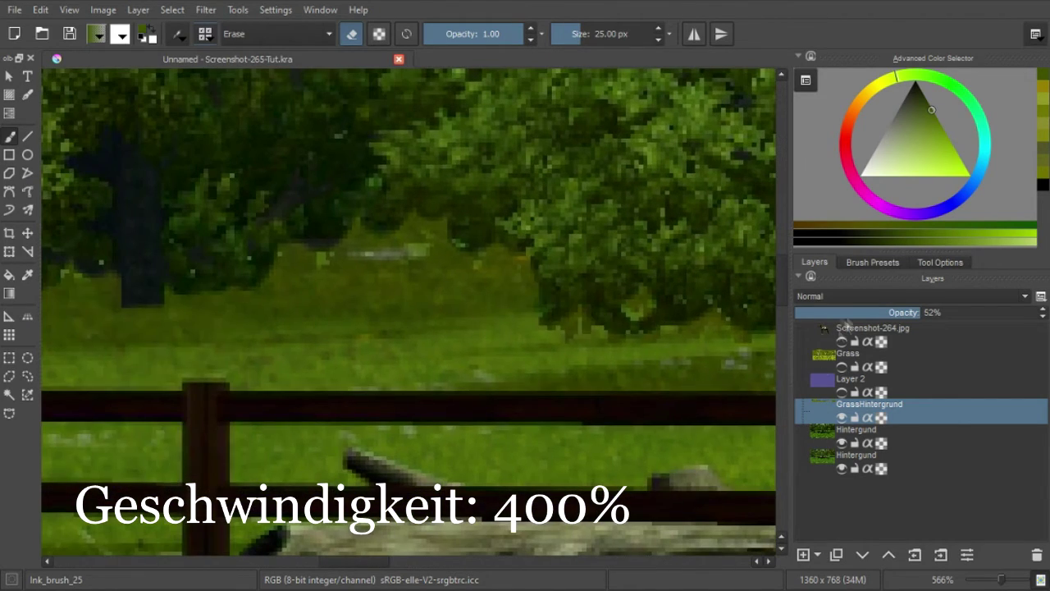
pyautogui.moveTo(321, 238)
pyautogui.mouseDown()
pyautogui.moveTo(365, 228)
pyautogui.moveTo(503, 246)
pyautogui.moveTo(624, 229)
pyautogui.mouseUp()
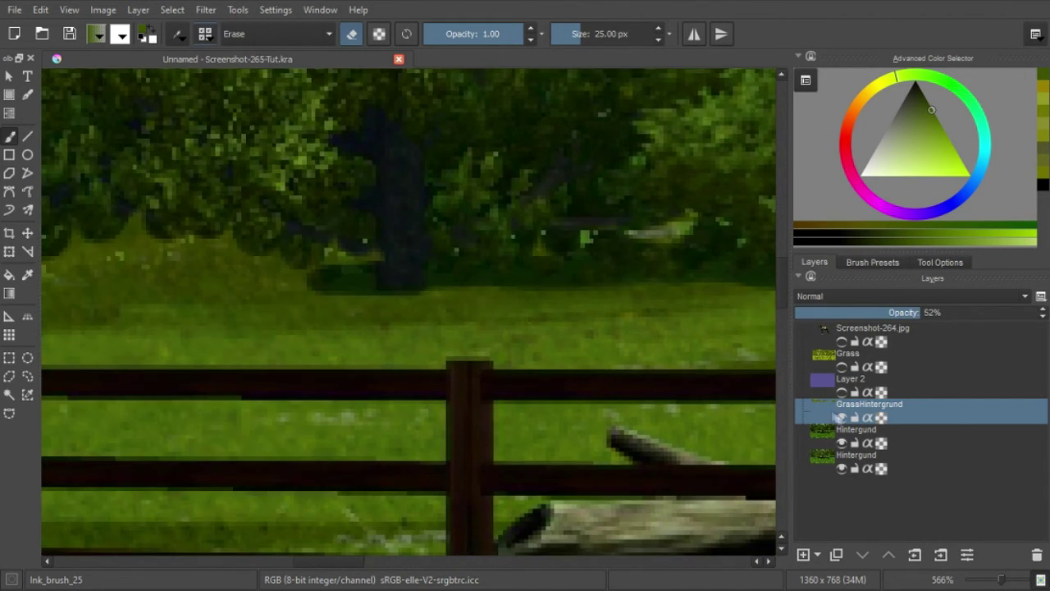
# Step: Reselect GrassHintergrund, erase grass at the right tree edge, and zoom out to 50%
pyautogui.click(899, 432)
pyautogui.click(900, 418)
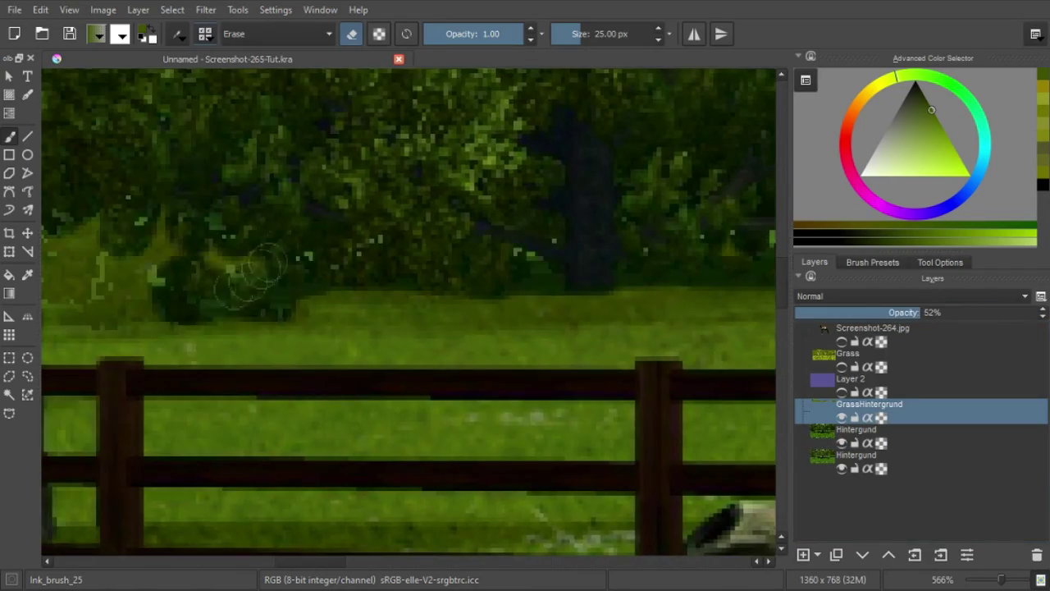
pyautogui.scroll(-2, 583, 361)
pyautogui.scroll(-2, 584, 361)
pyautogui.scroll(2, 493, 263)
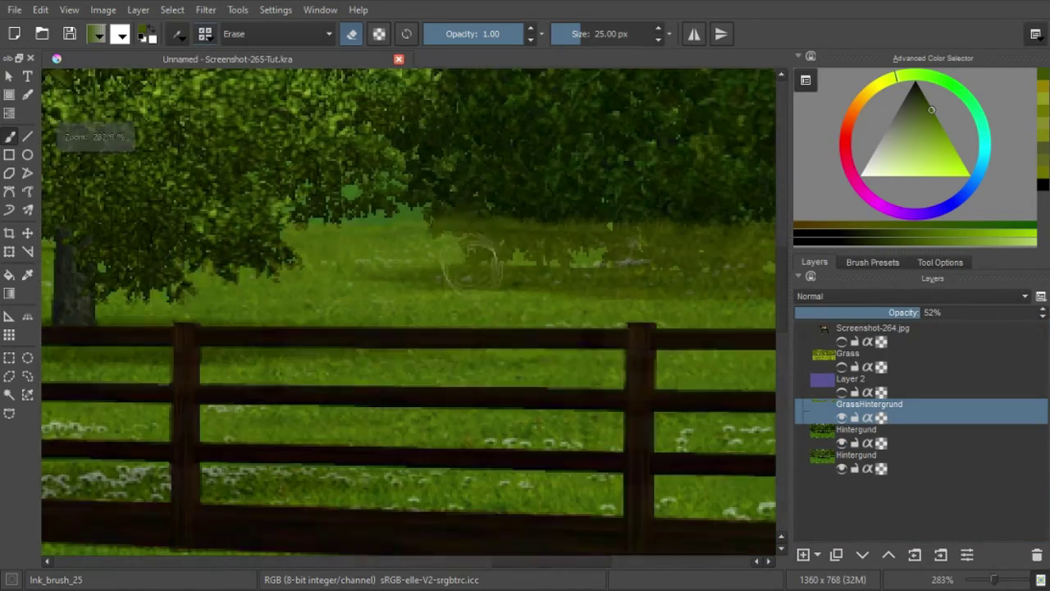
pyautogui.moveTo(611, 243); pyautogui.dragTo(304, 253)
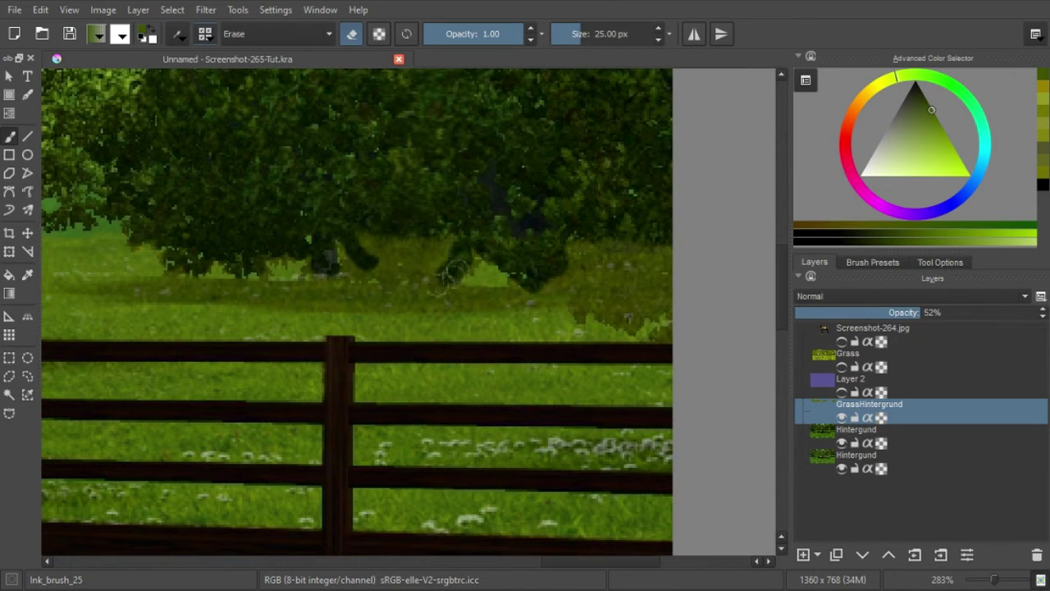
pyautogui.moveTo(566, 255)
pyautogui.mouseDown()
pyautogui.moveTo(632, 271)
pyautogui.moveTo(649, 324)
pyautogui.moveTo(581, 293)
pyautogui.moveTo(630, 309)
pyautogui.mouseUp()
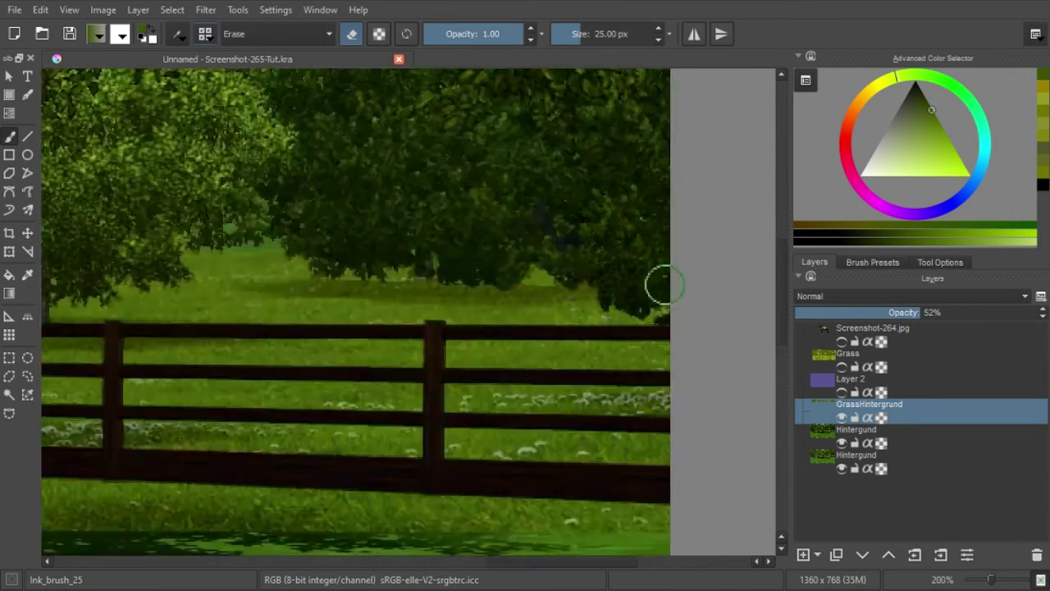
pyautogui.scroll(-4, 666, 281)
pyautogui.scroll(-1, 545, 350)
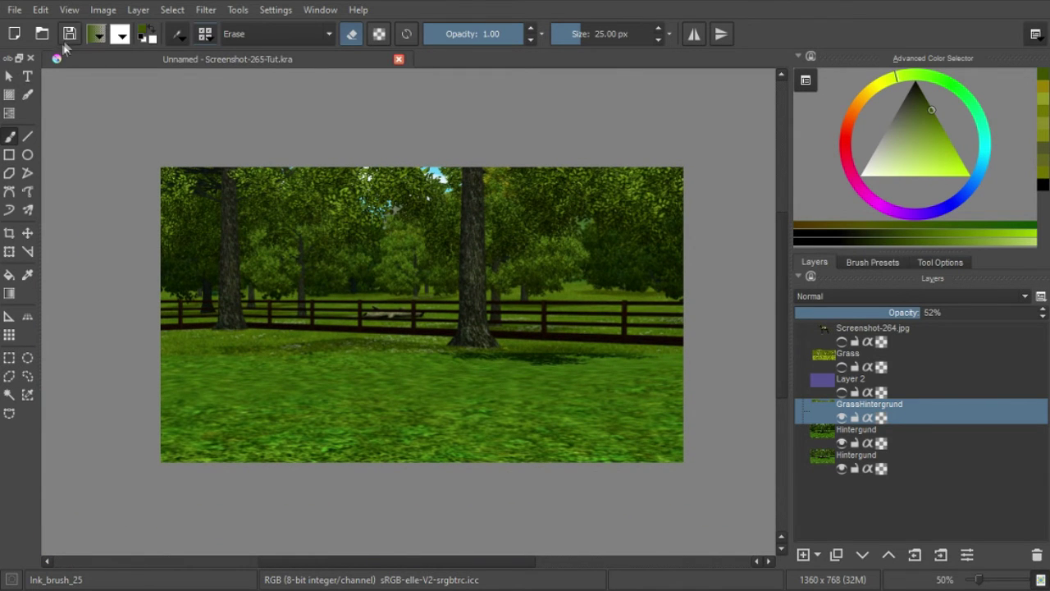
# Step: Save the document, glancing at the File menu without choosing anything
pyautogui.click(64, 45)
pyautogui.moveTo(552, 306); pyautogui.dragTo(534, 294)
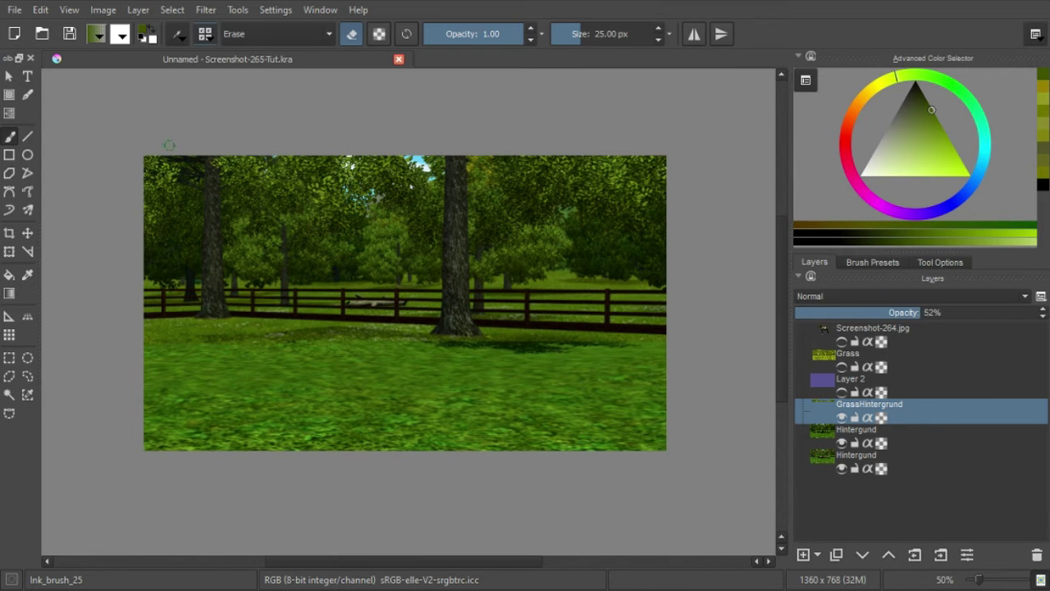
pyautogui.click(15, 11)
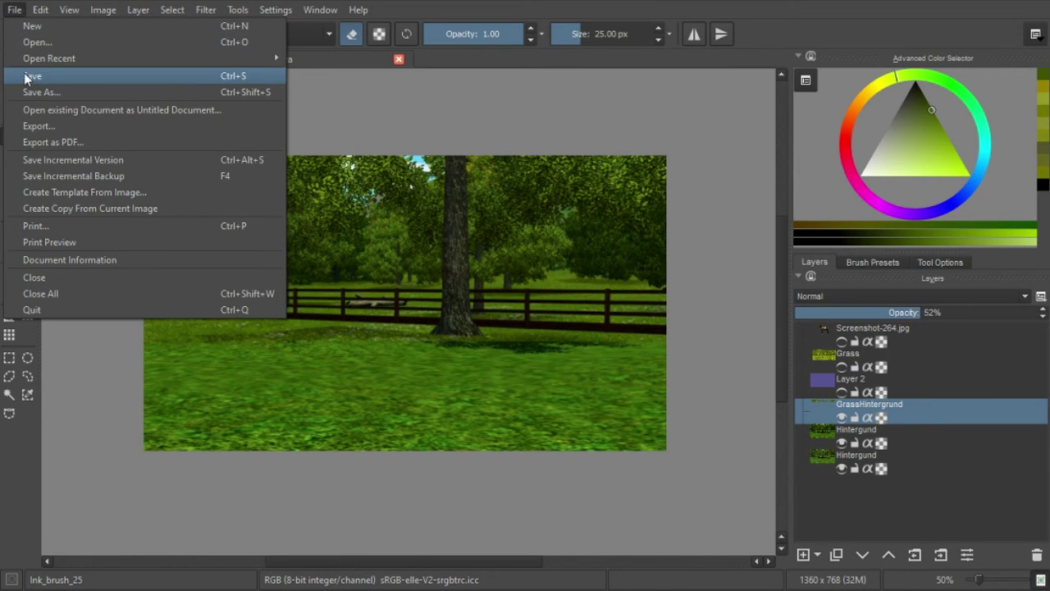
pyautogui.press('Escape')
pyautogui.moveTo(470, 401); pyautogui.dragTo(485, 387)
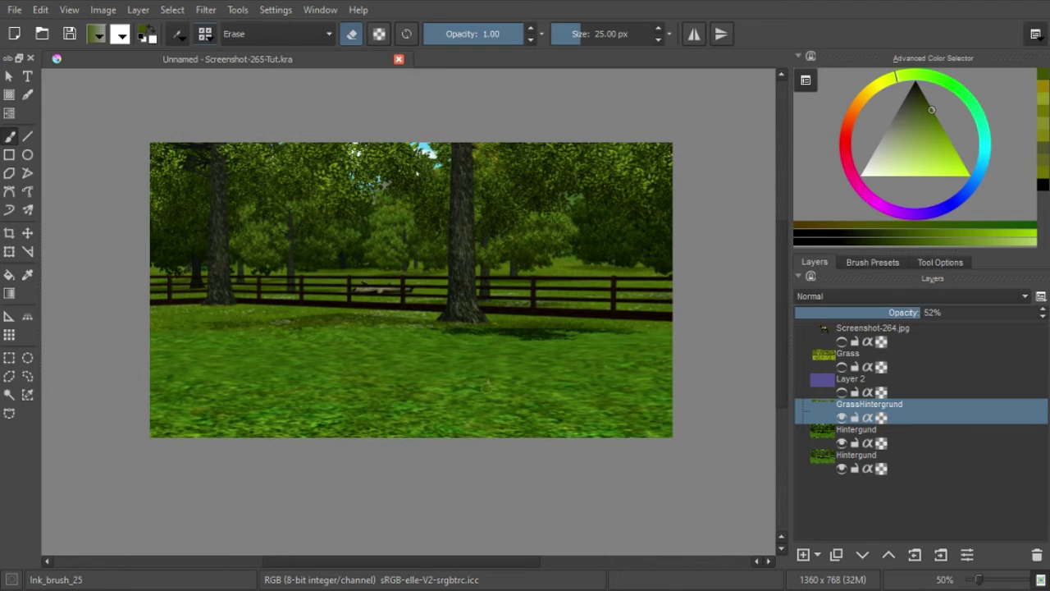
# Step: Raise GrassHintergrund's opacity to about 80% and make the Grass layer visible
pyautogui.moveTo(919, 316); pyautogui.dragTo(1044, 329)
pyautogui.moveTo(539, 389); pyautogui.dragTo(553, 382)
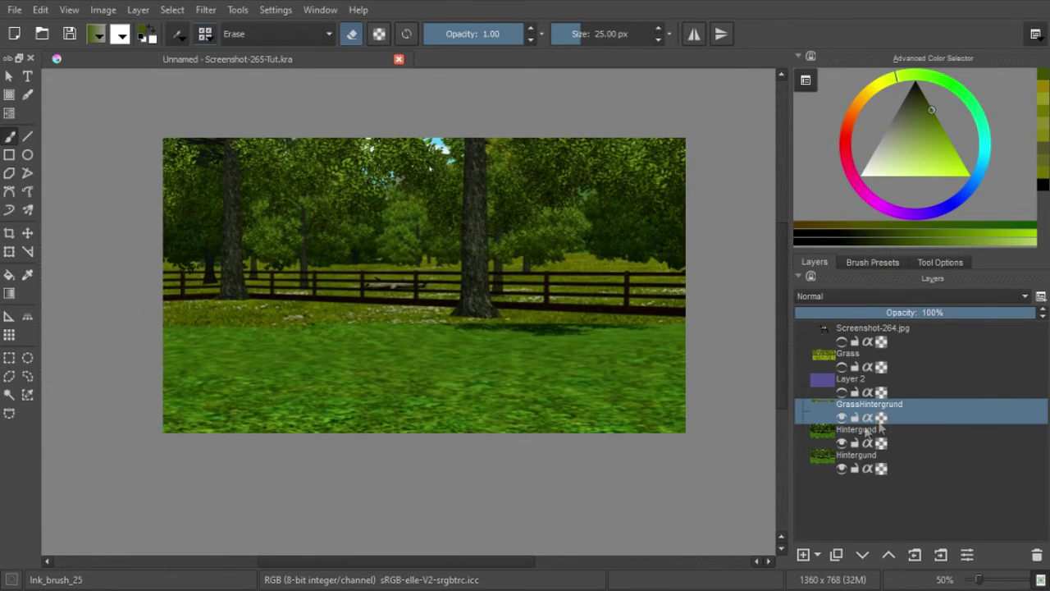
pyautogui.click(842, 367)
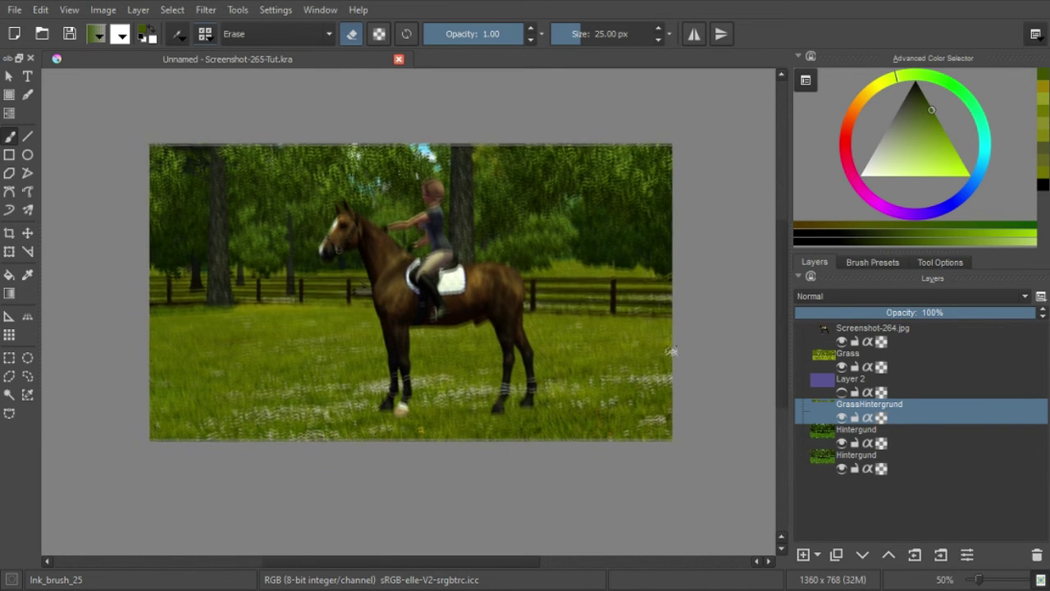
# Step: Reselect the GrassHintergrund layer and settle its opacity at 82%
pyautogui.scroll(1, 649, 292)
pyautogui.scroll(2, 649, 328)
pyautogui.scroll(1, 661, 351)
pyautogui.scroll(-2, 665, 361)
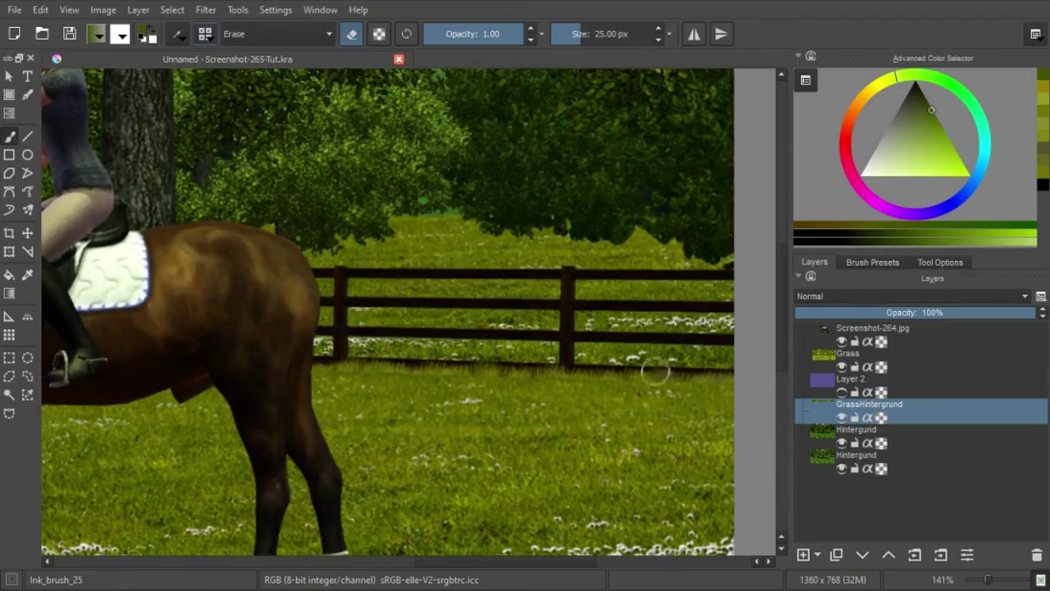
pyautogui.scroll(-3, 654, 368)
pyautogui.scroll(1, 652, 382)
pyautogui.scroll(-1, 649, 396)
pyautogui.scroll(1, 649, 396)
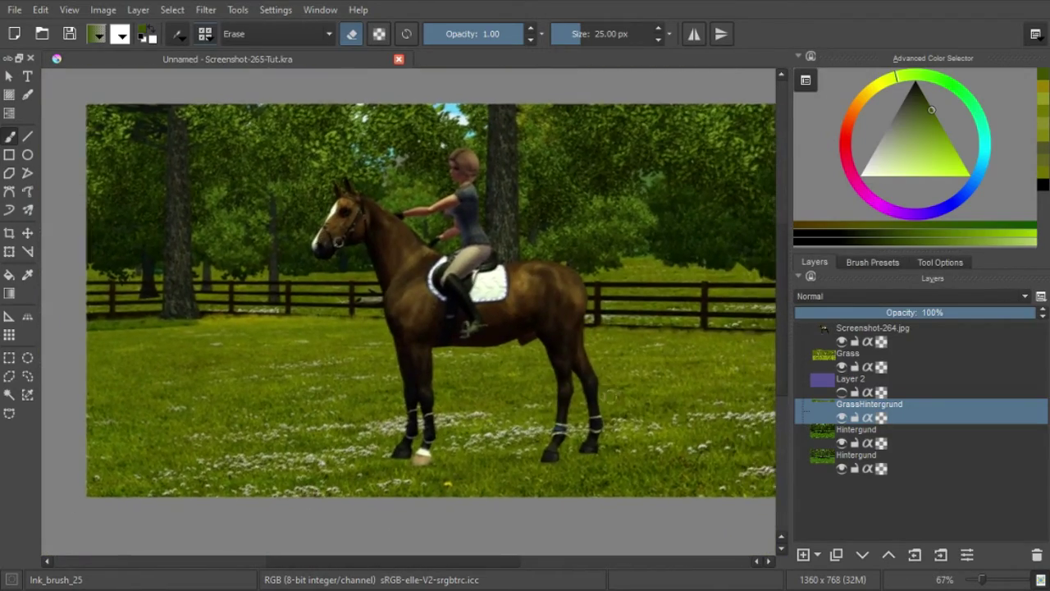
pyautogui.scroll(-2, 615, 378)
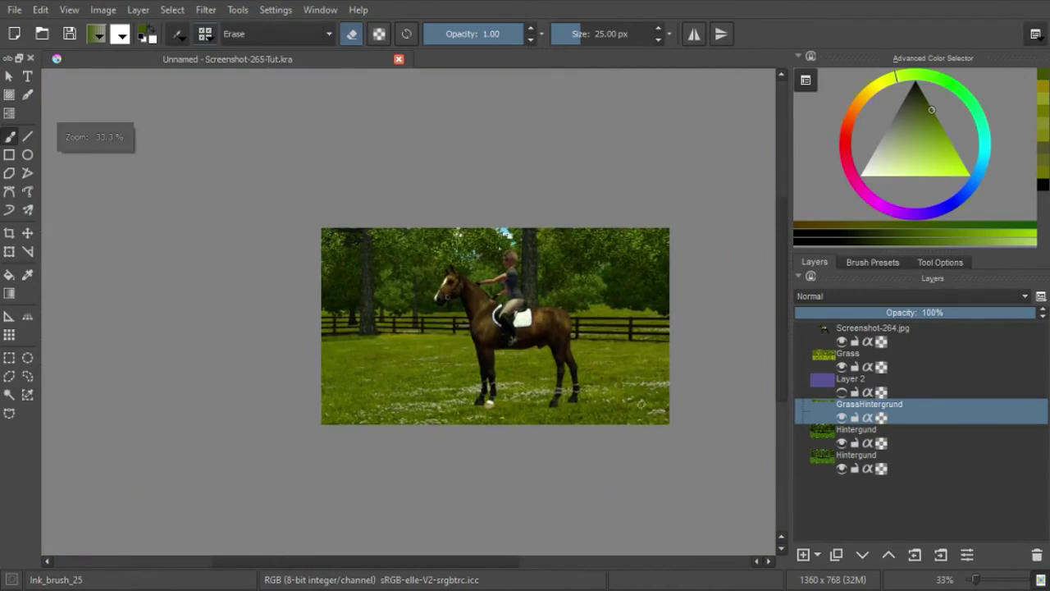
pyautogui.scroll(1, 673, 355)
pyautogui.click(937, 361)
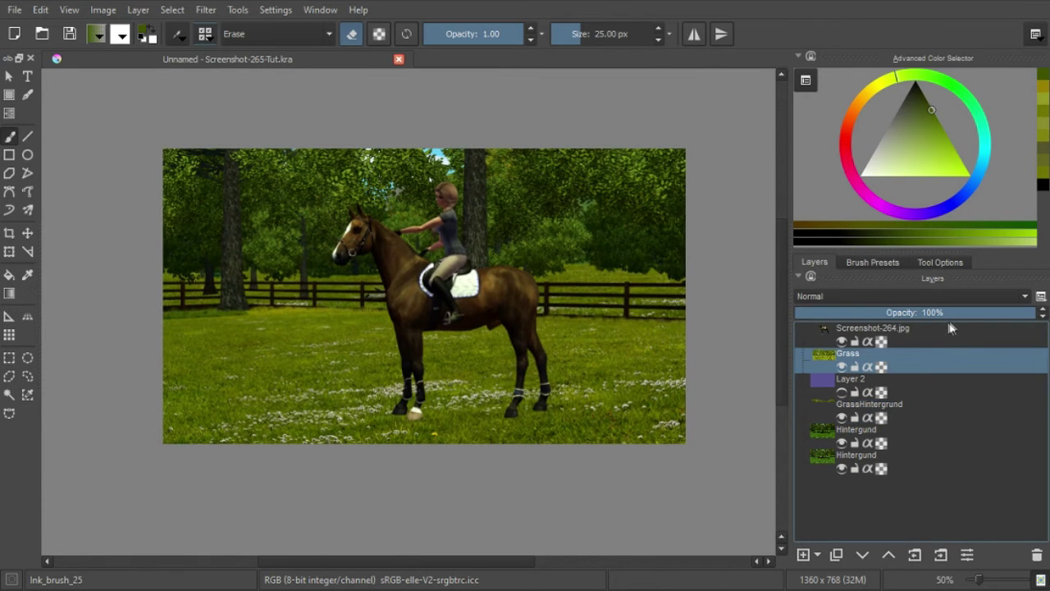
pyautogui.click(925, 421)
pyautogui.click(977, 313)
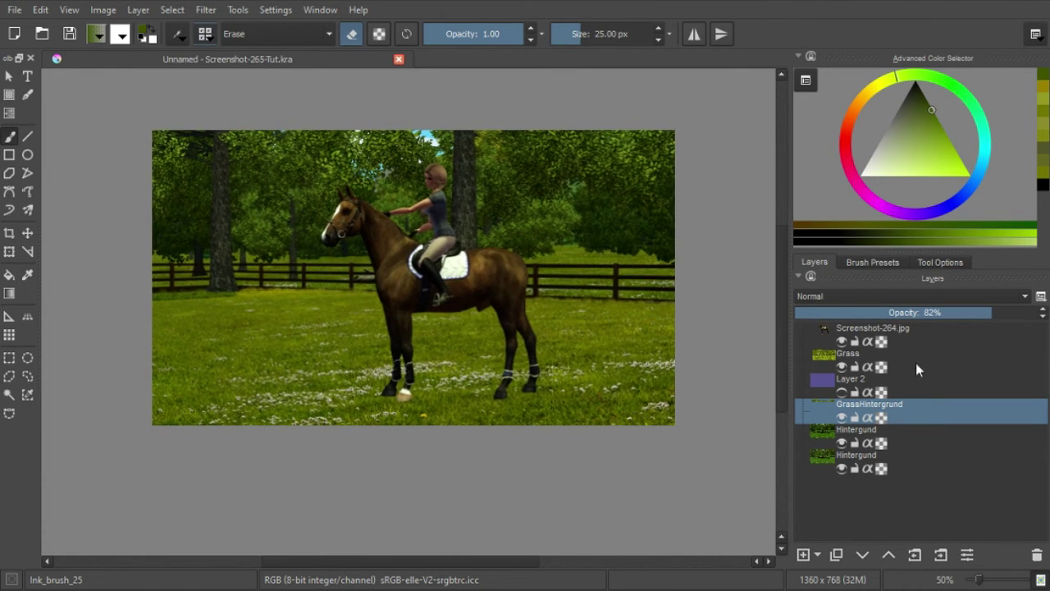
# Step: Set the Grass layer back to 100% opacity and save the file
pyautogui.click(918, 365)
pyautogui.click(1014, 316)
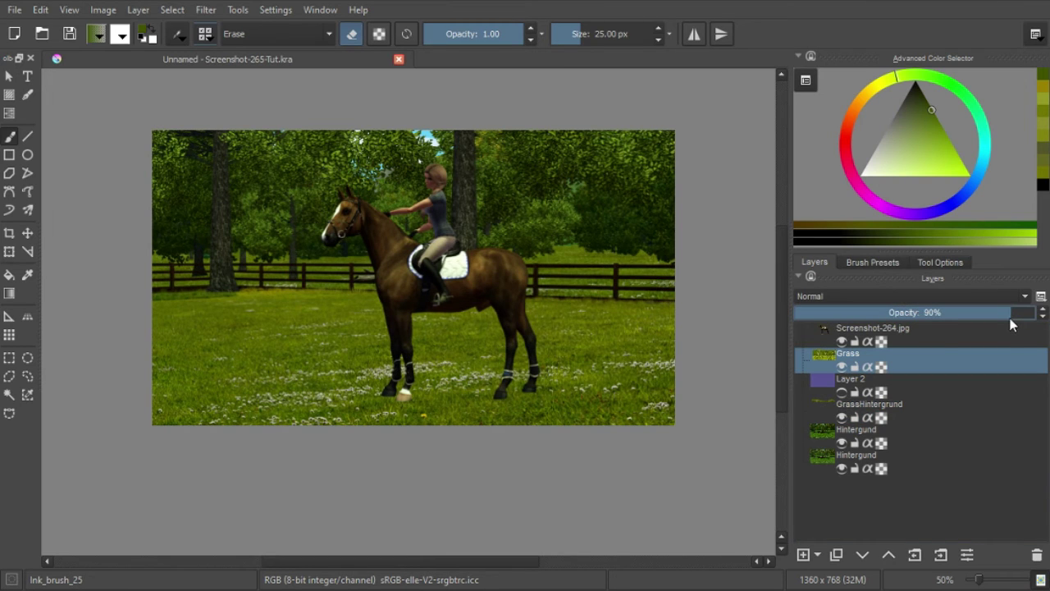
pyautogui.click(1033, 312)
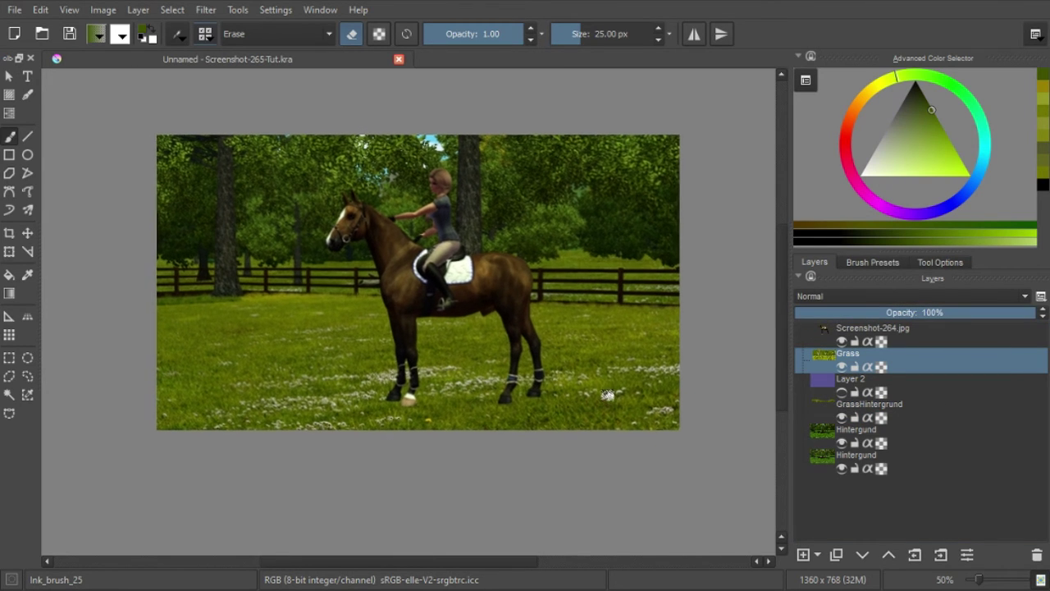
pyautogui.click(70, 41)
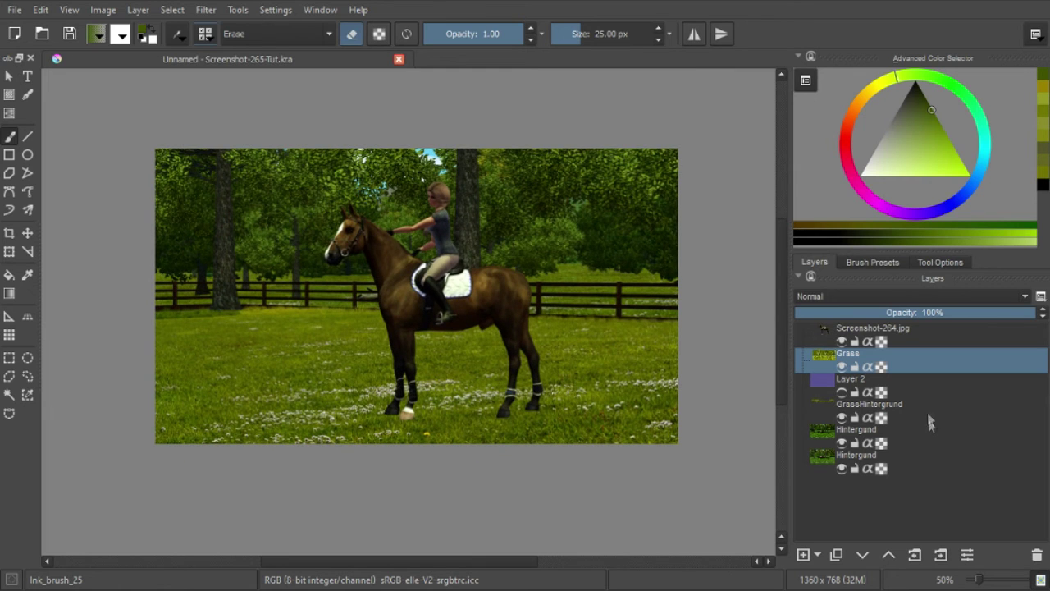
# Step: Merge GrassHintergrund down into Hintergund and toggle its visibility to compare
pyautogui.click(915, 439)
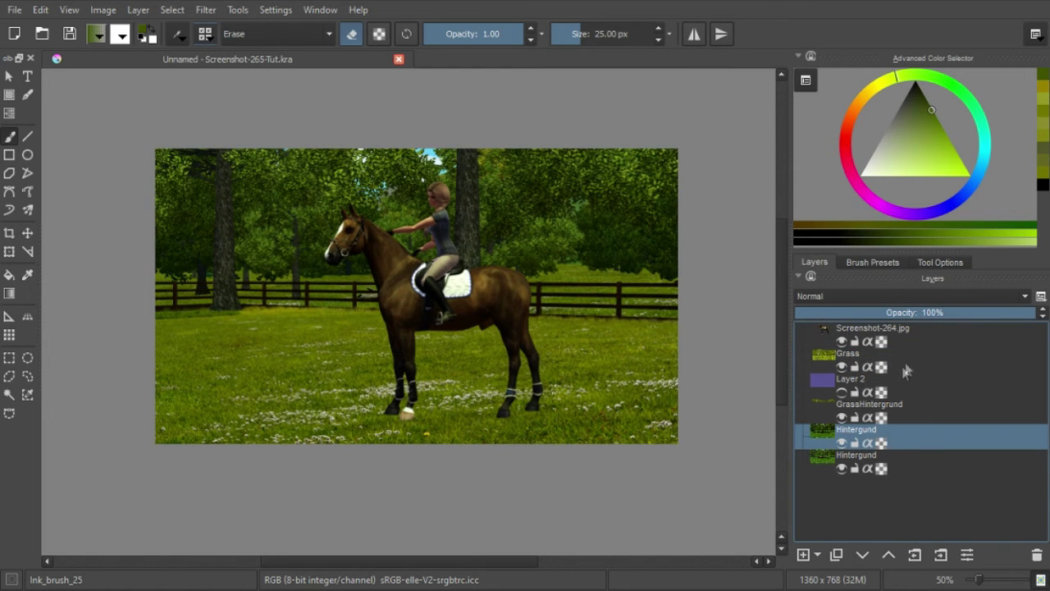
pyautogui.click(908, 417)
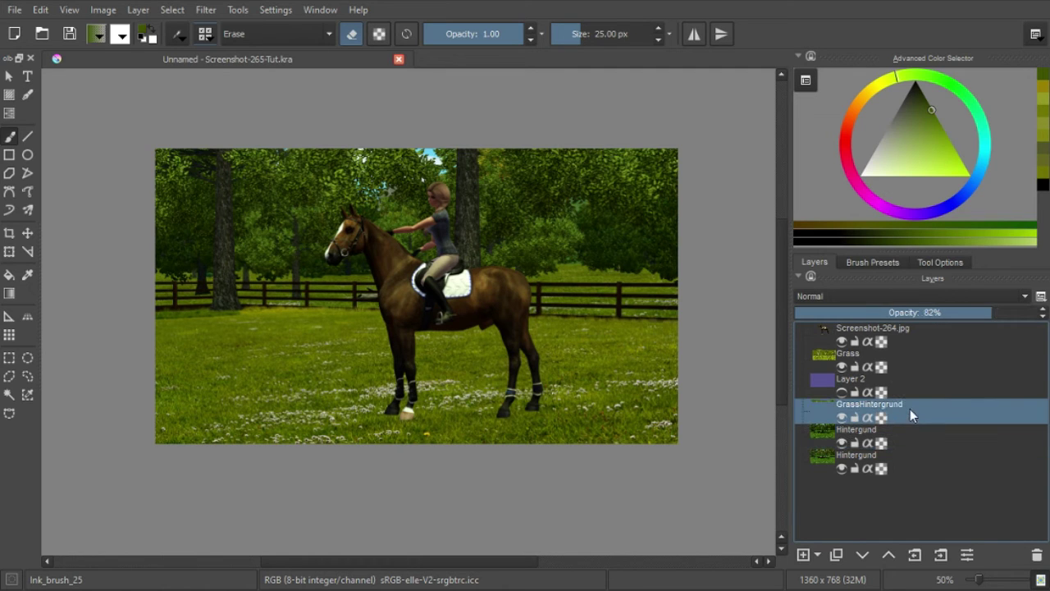
pyautogui.rightClick(906, 411)
pyautogui.click(938, 268)
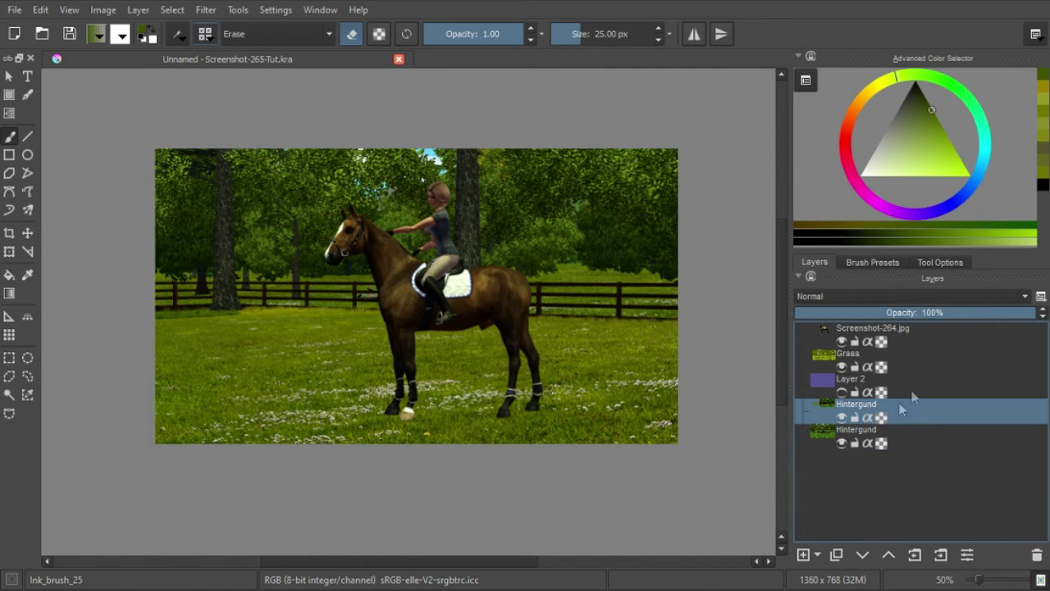
pyautogui.click(842, 418)
pyautogui.click(842, 418)
pyautogui.click(842, 417)
pyautogui.click(842, 418)
# Step: Duplicate the Grass layer and rename the copy Grass 2
pyautogui.click(899, 368)
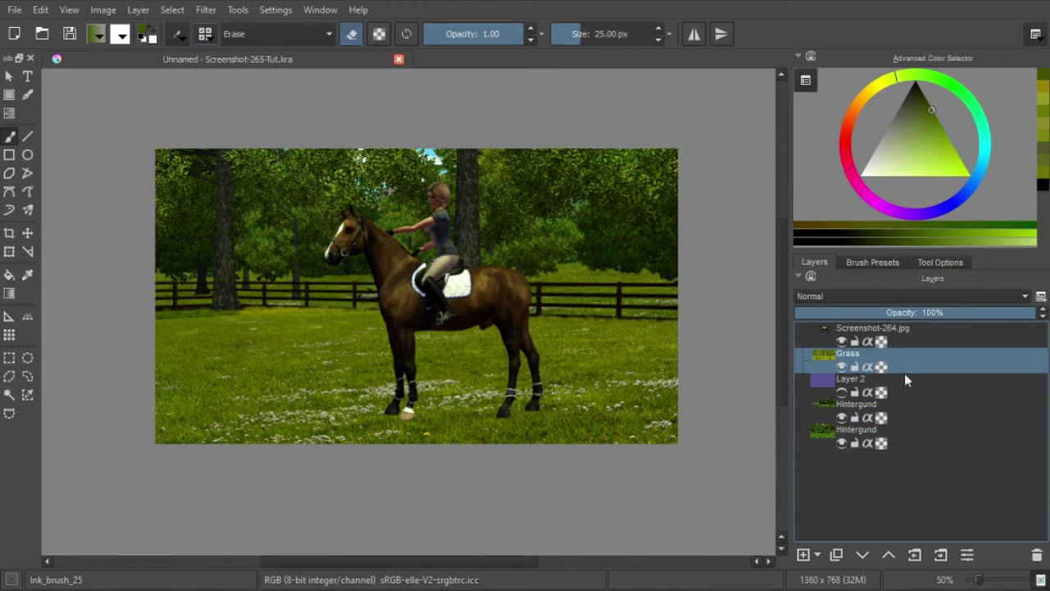
pyautogui.click(838, 557)
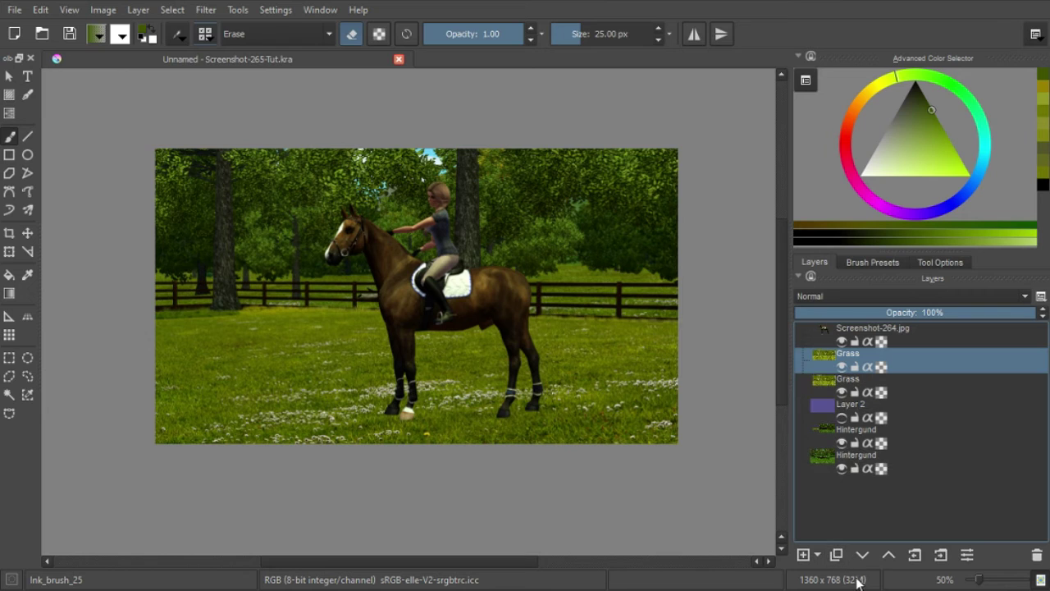
pyautogui.doubleClick(869, 381)
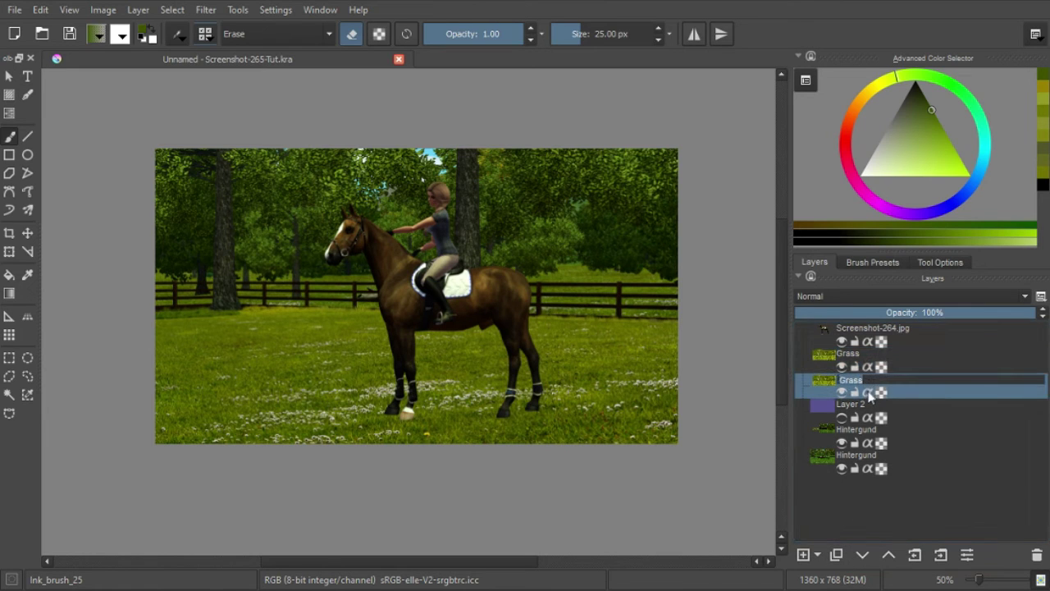
pyautogui.write('2')
pyautogui.press('Return')
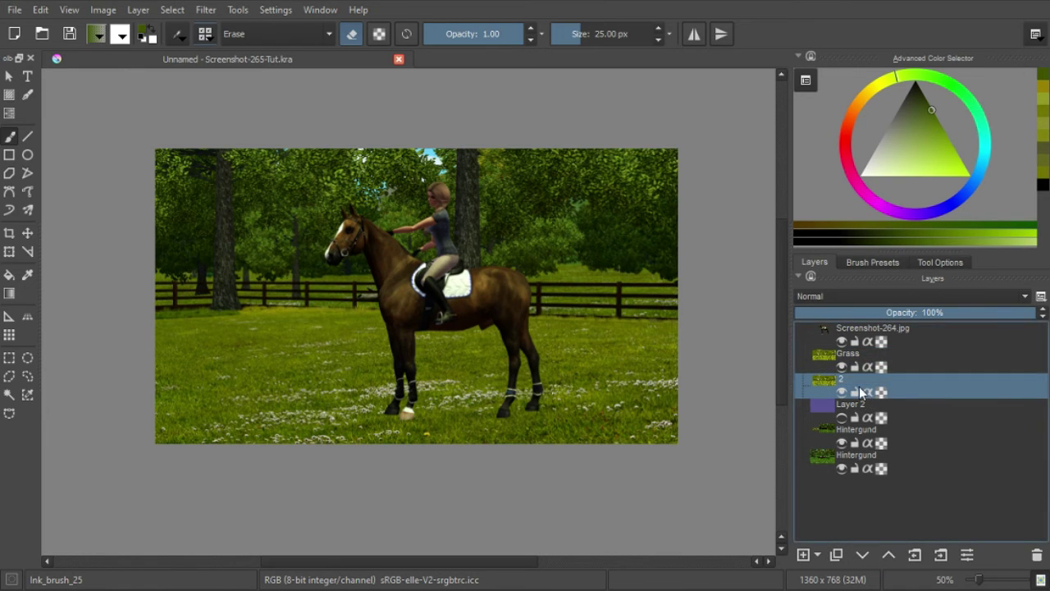
pyautogui.doubleClick(848, 384)
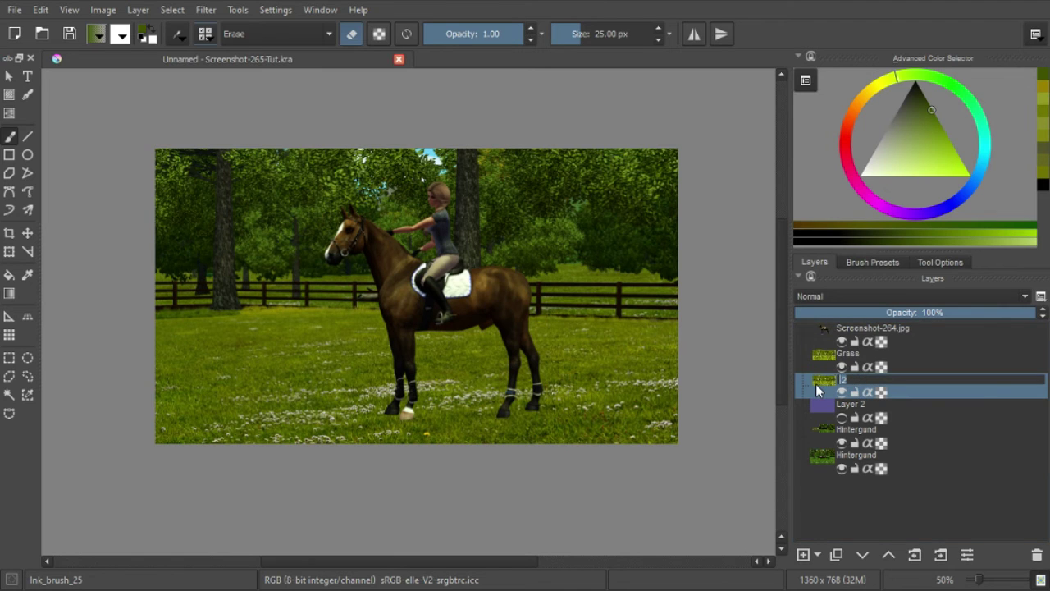
pyautogui.write('Grass')
pyautogui.press('Return')
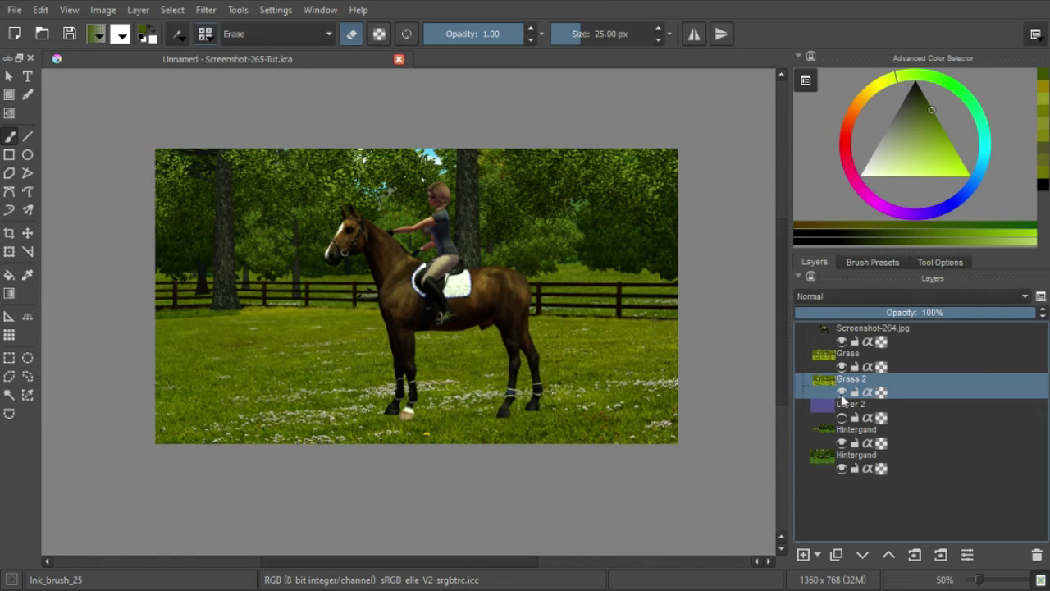
# Step: Hide the original Grass, show Grass 2, and select the upper Hintergrund layer
pyautogui.click(842, 367)
pyautogui.click(842, 392)
pyautogui.click(909, 449)
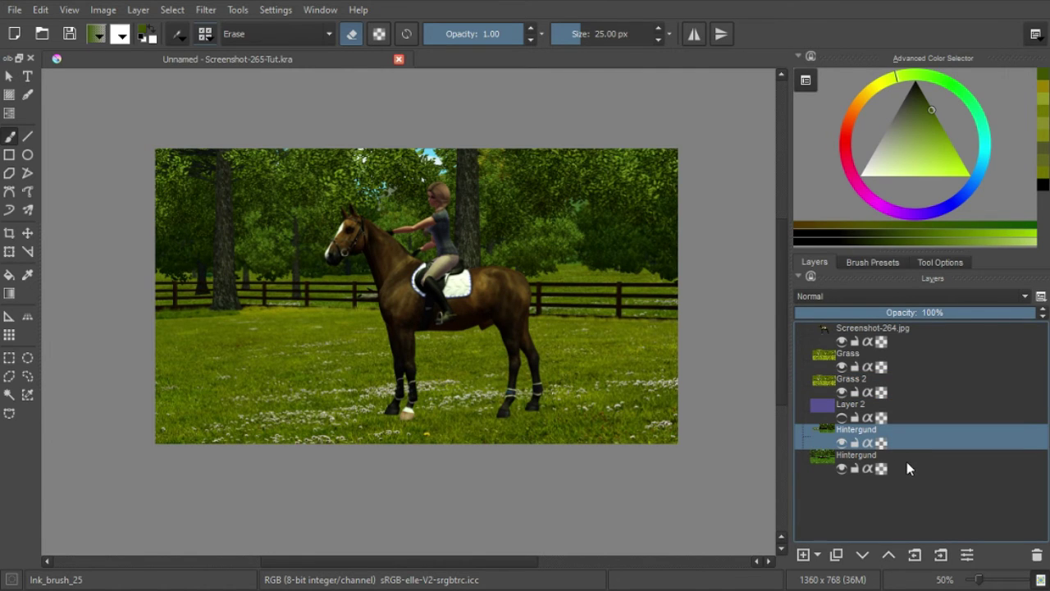
pyautogui.moveTo(616, 347); pyautogui.dragTo(611, 380)
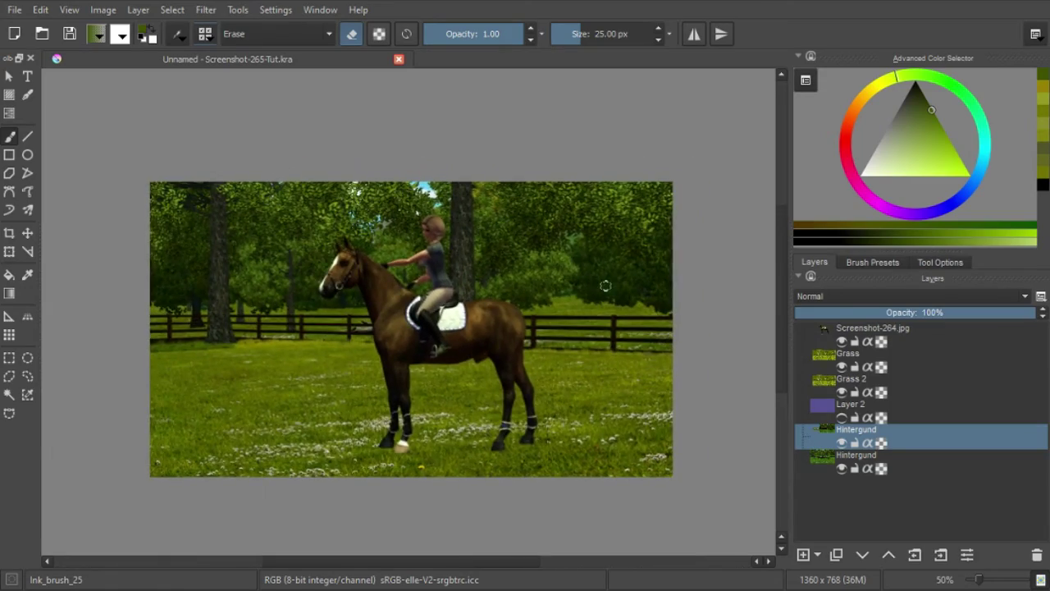
# Step: Apply a Gaussian Blur with 8.76 px radius to the Hintergrund layer
pyautogui.press('1')
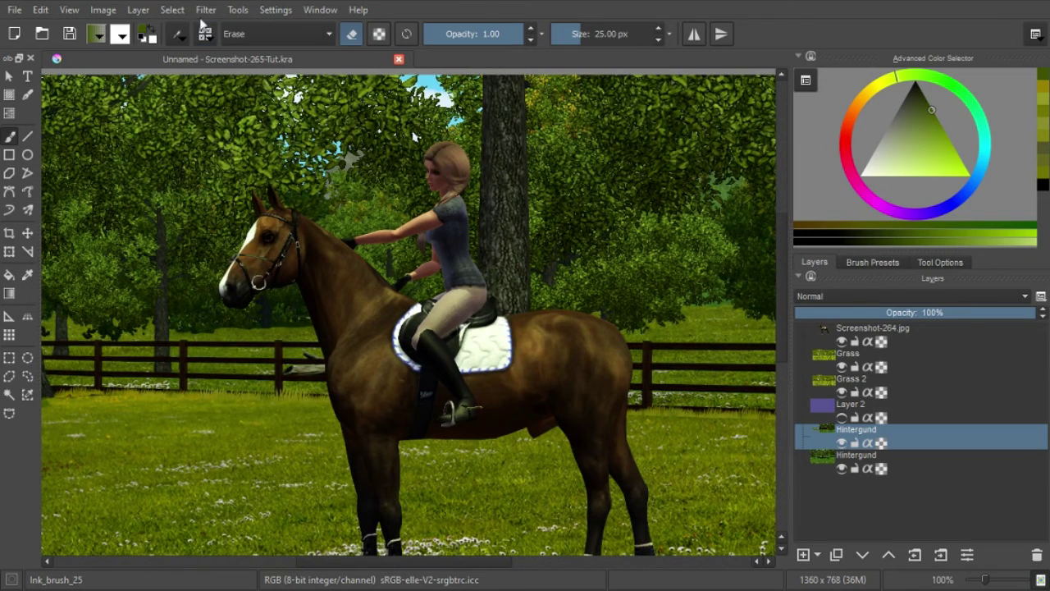
pyautogui.click(205, 10)
pyautogui.moveTo(220, 75)
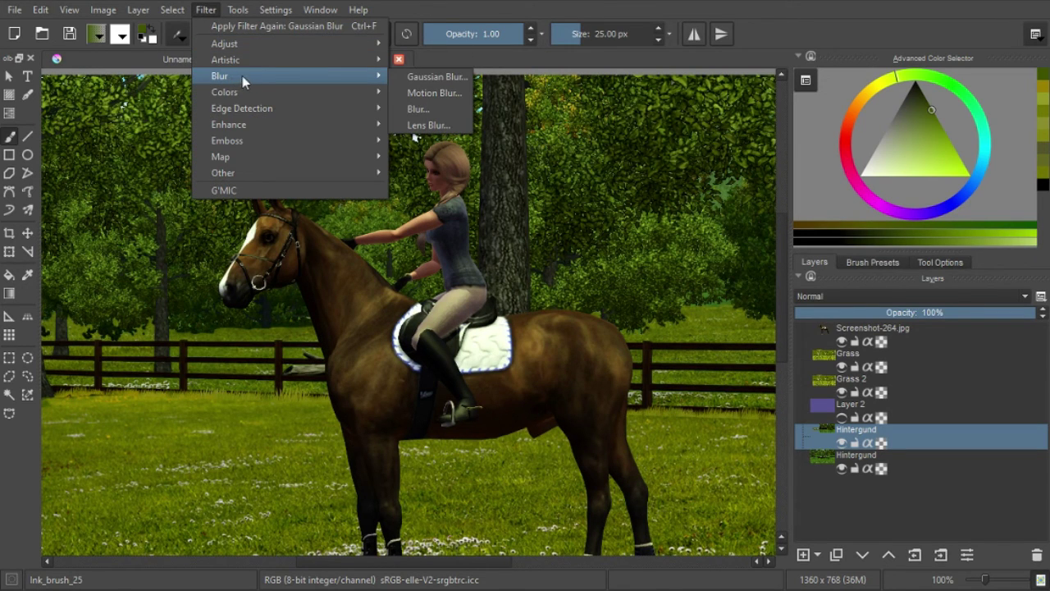
pyautogui.click(439, 77)
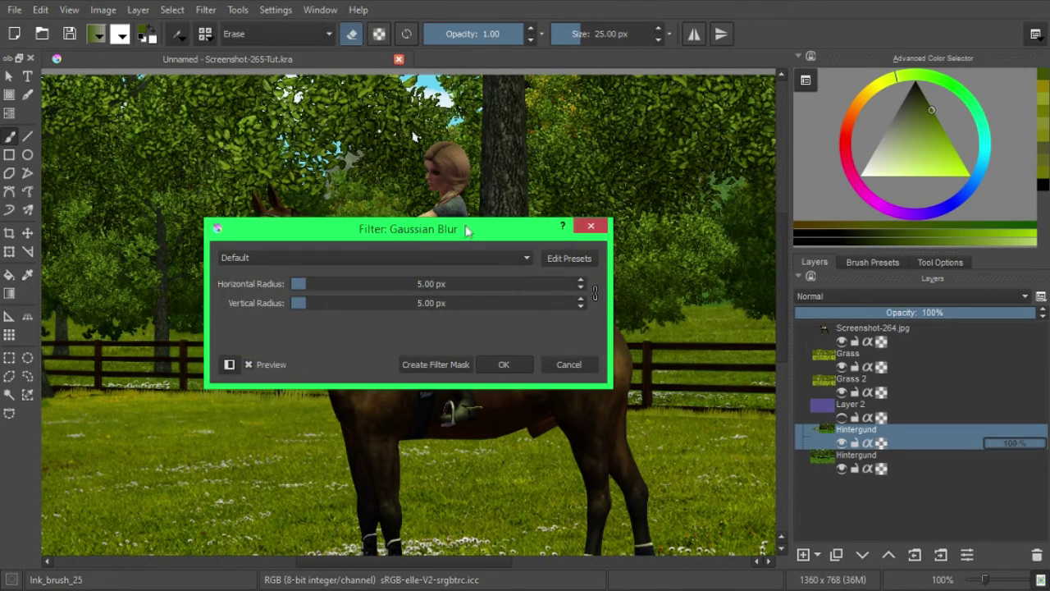
pyautogui.moveTo(502, 240); pyautogui.dragTo(597, 305)
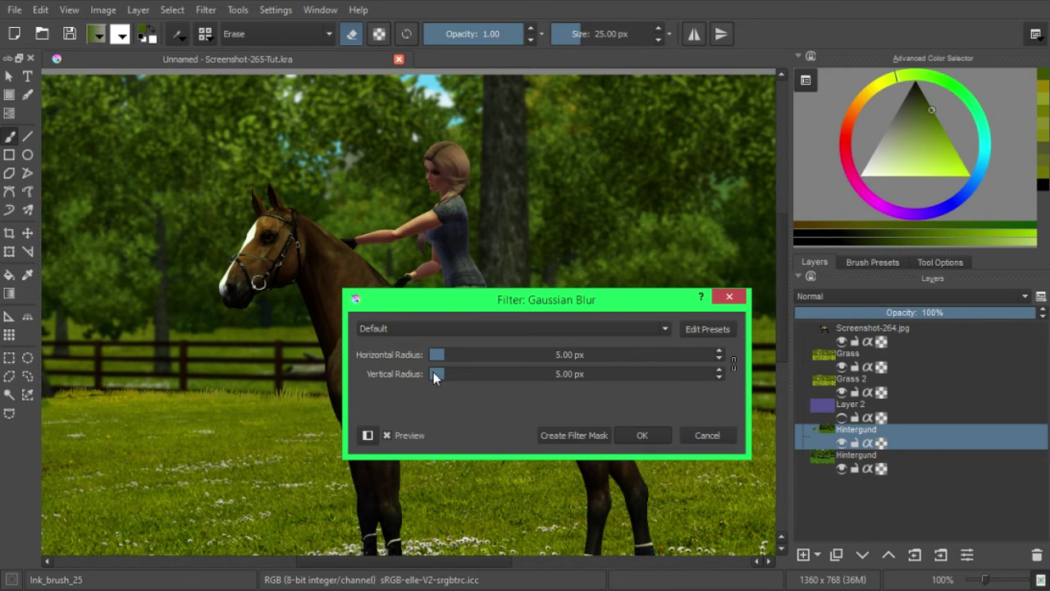
pyautogui.click(456, 356)
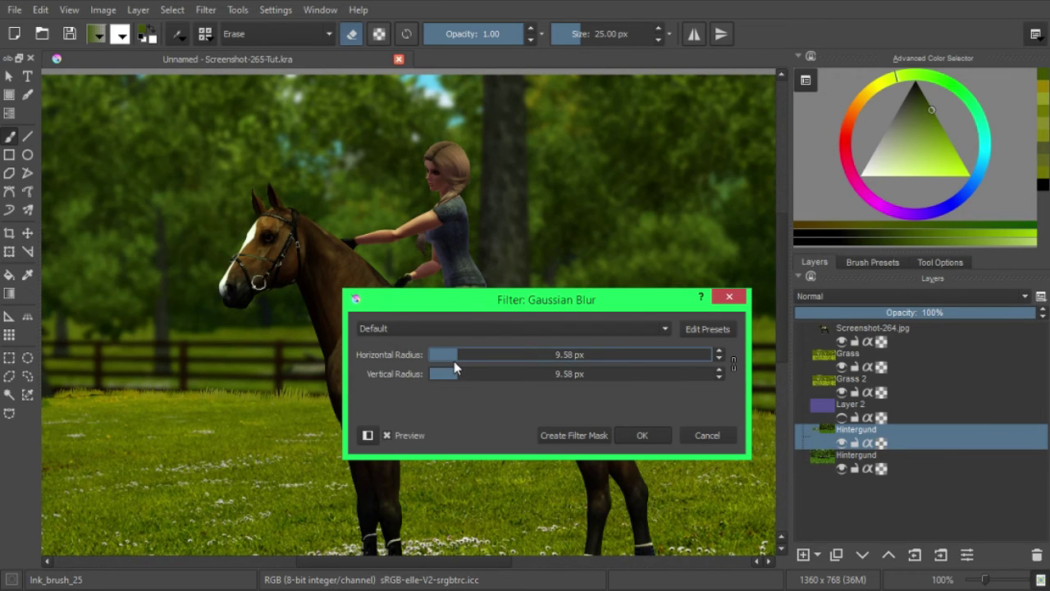
pyautogui.click(454, 354)
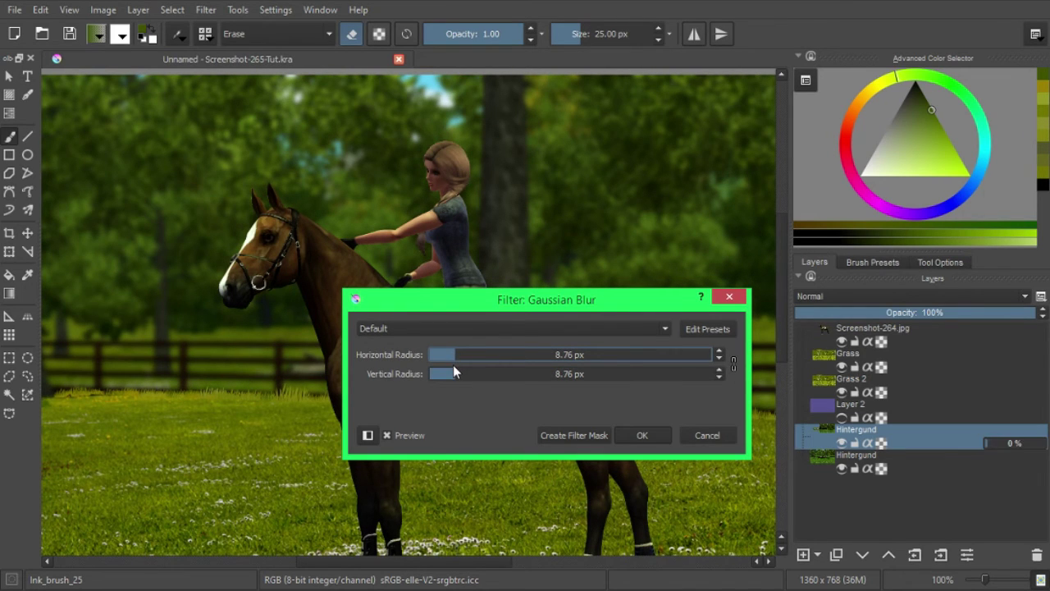
pyautogui.click(644, 436)
# Step: Scroll and pan to inspect the blurred fence and grass
pyautogui.moveTo(669, 498); pyautogui.dragTo(556, 320)
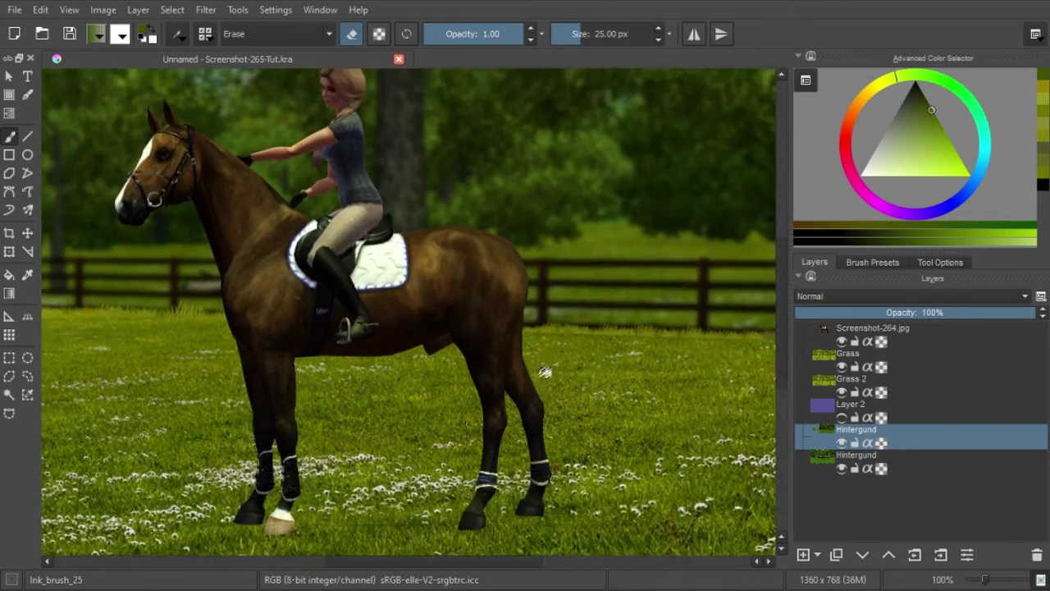
pyautogui.scroll(-1, 558, 328)
pyautogui.scroll(-1, 566, 369)
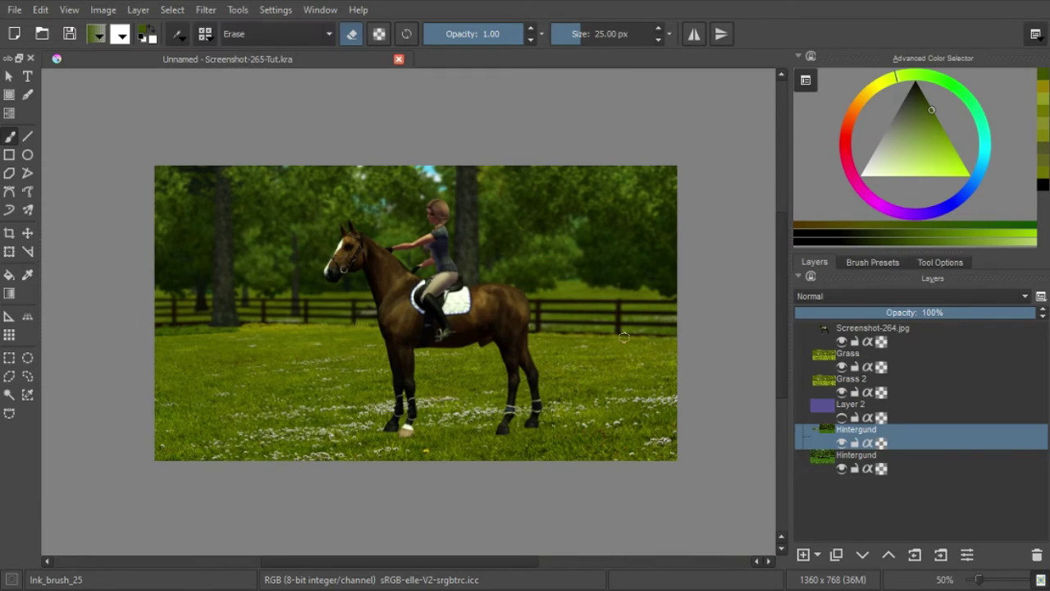
pyautogui.scroll(8, 624, 336)
pyautogui.scroll(-3, 602, 378)
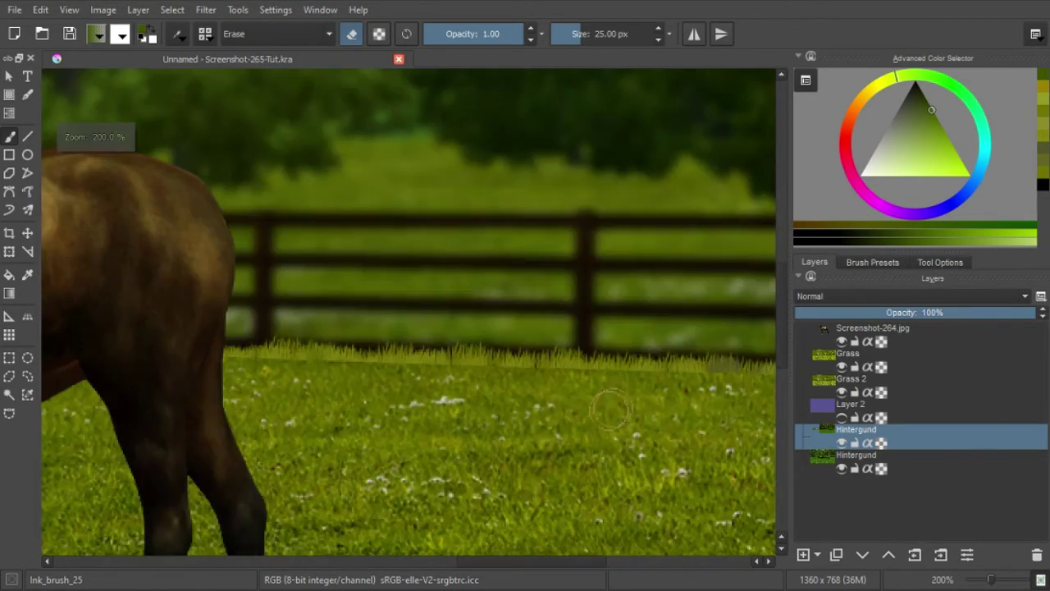
pyautogui.scroll(-2, 616, 373)
pyautogui.scroll(-2, 632, 369)
pyautogui.scroll(-2, 648, 364)
pyautogui.moveTo(648, 364); pyautogui.dragTo(610, 372)
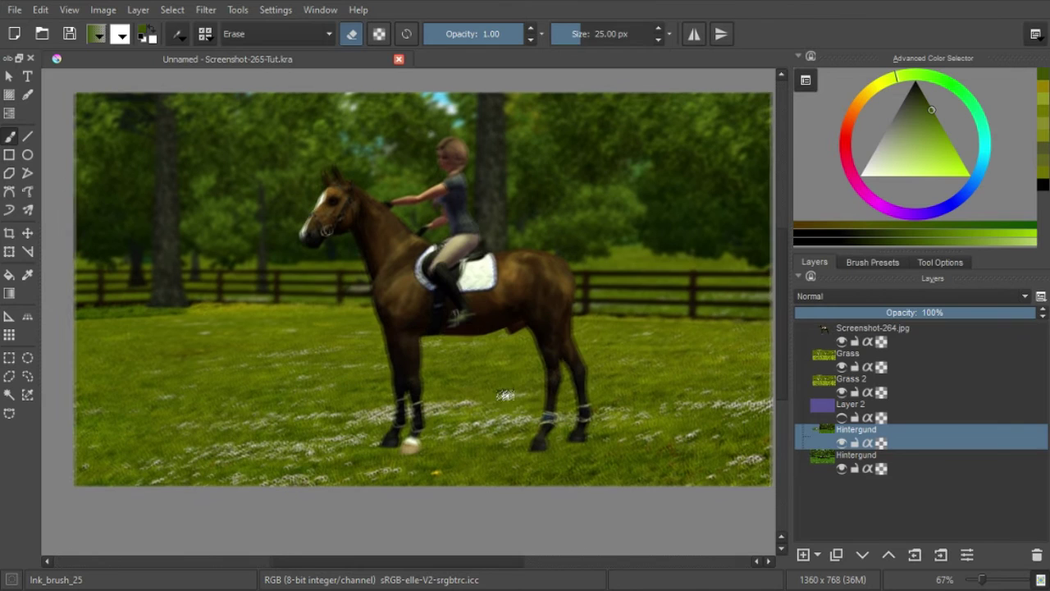
# Step: Hide the Grass layer and select the Grass 2 layer
pyautogui.click(909, 365)
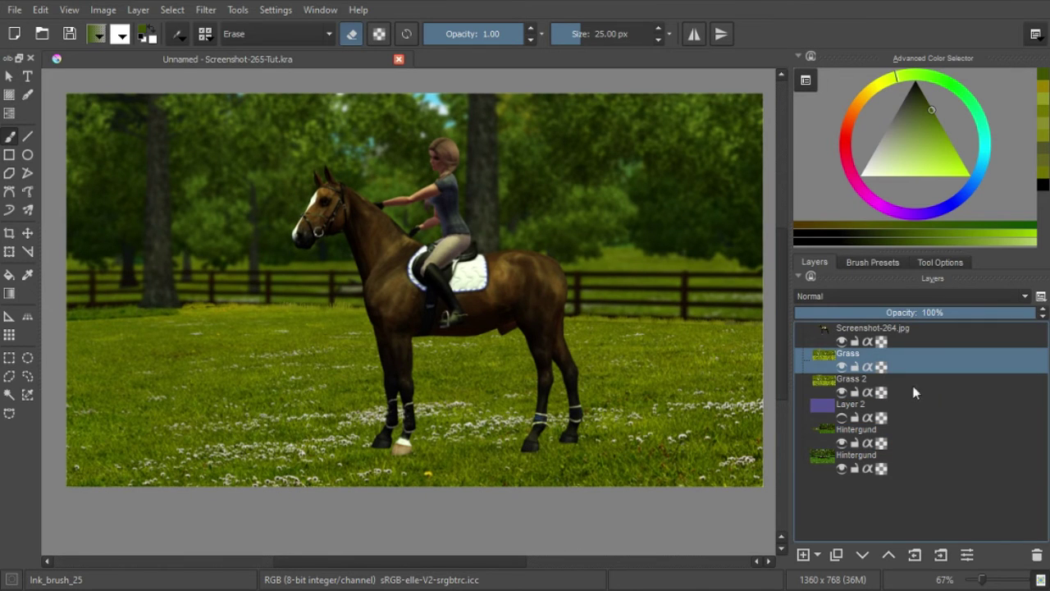
pyautogui.click(843, 366)
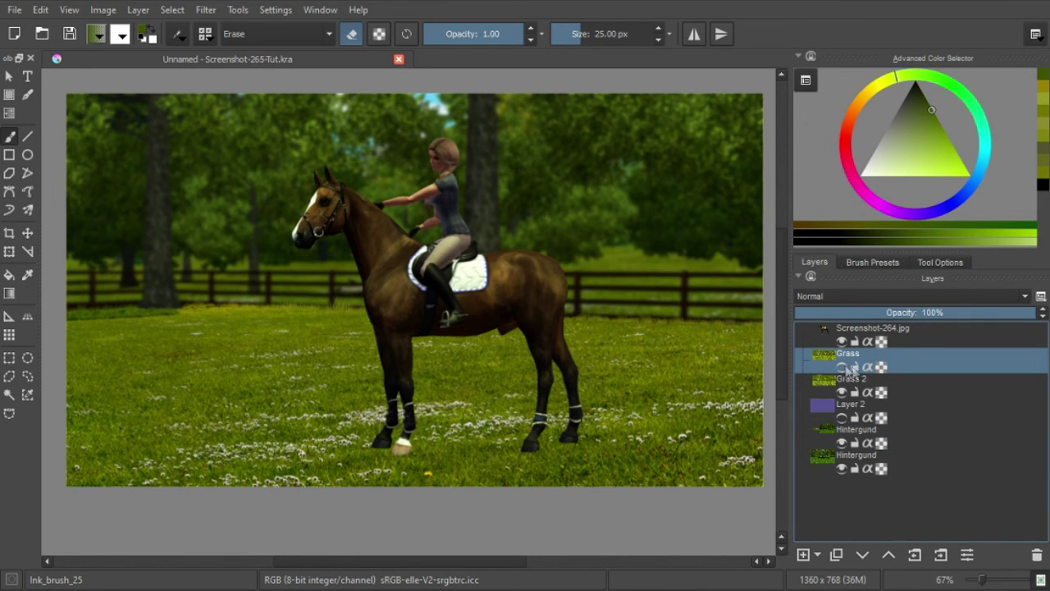
pyautogui.click(894, 388)
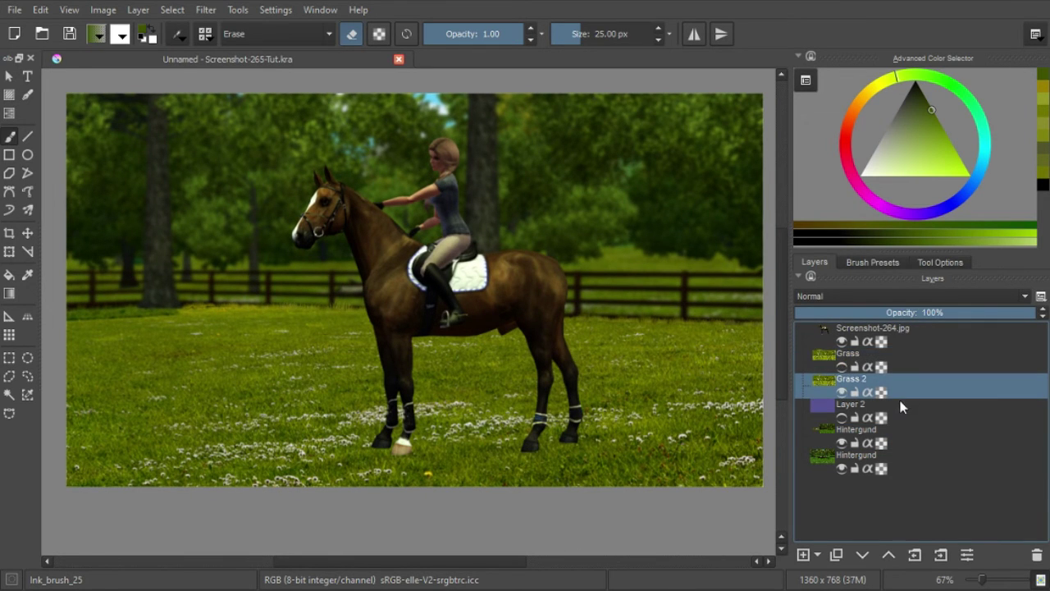
# Step: Apply a Gaussian blur to Grass 2 using the Last Used 8.76 px preset
pyautogui.click(207, 10)
pyautogui.click(435, 76)
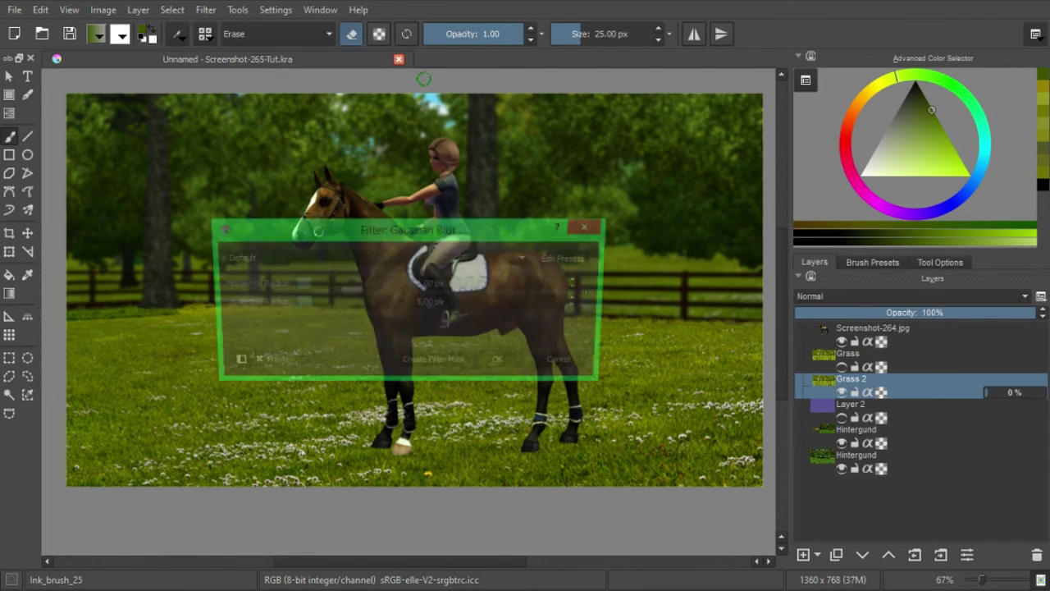
pyautogui.moveTo(431, 235); pyautogui.dragTo(489, 240)
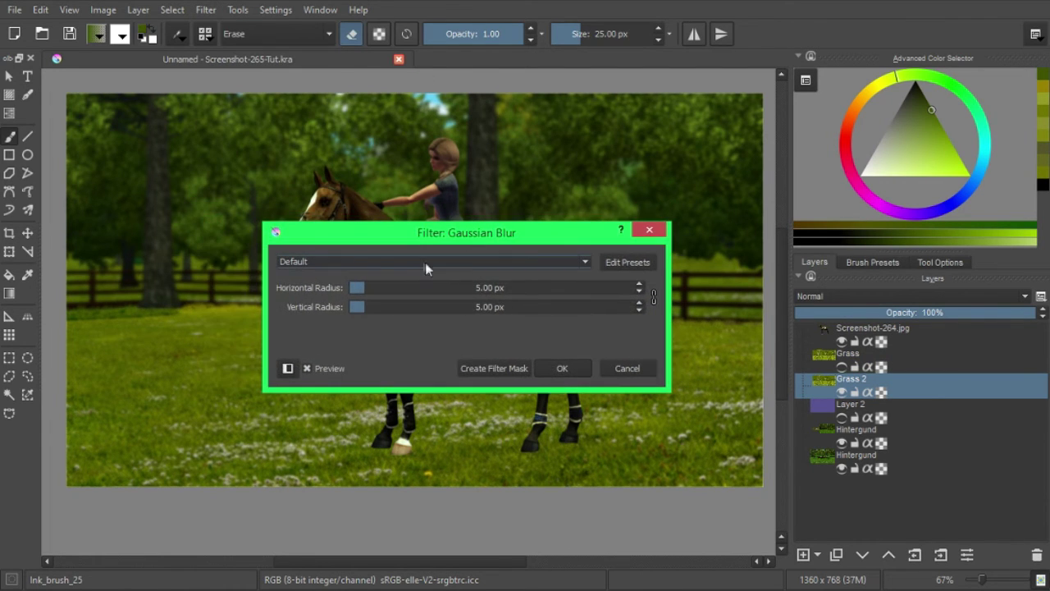
pyautogui.click(314, 261)
pyautogui.click(314, 285)
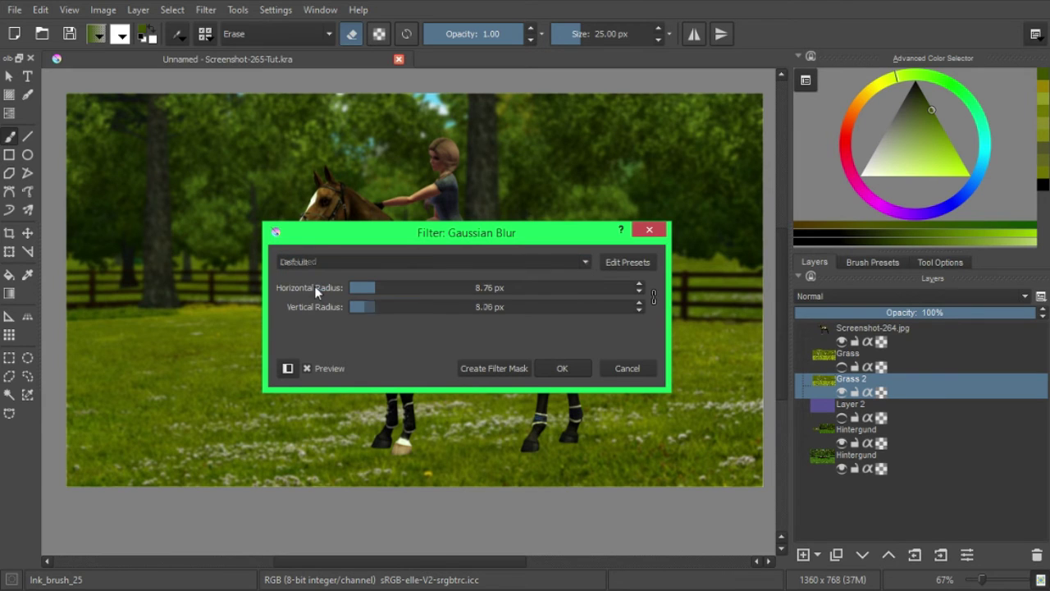
pyautogui.click(568, 370)
pyautogui.scroll(-1, 612, 453)
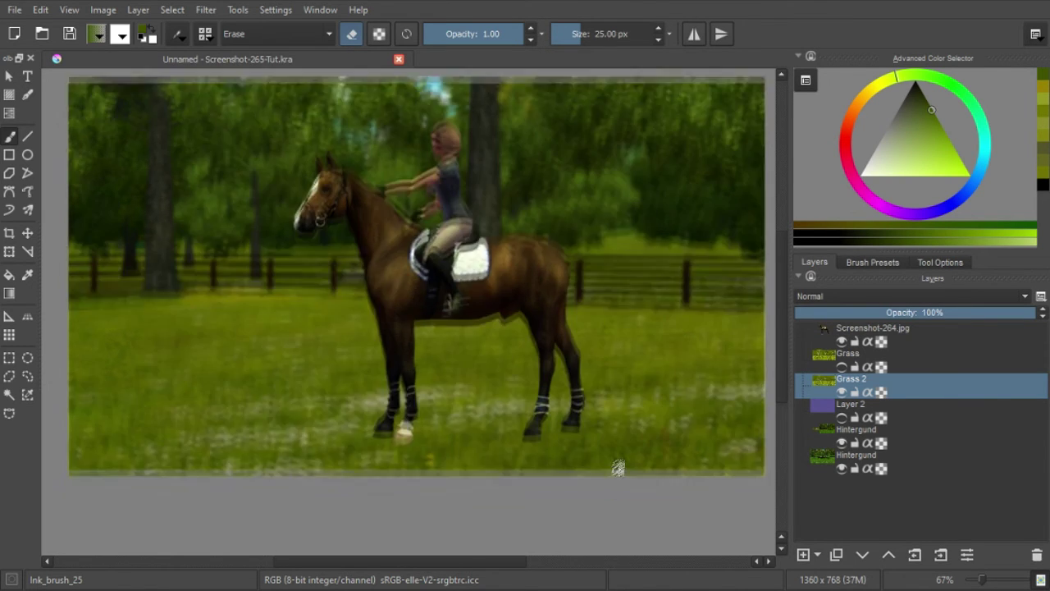
pyautogui.scroll(-1, 619, 407)
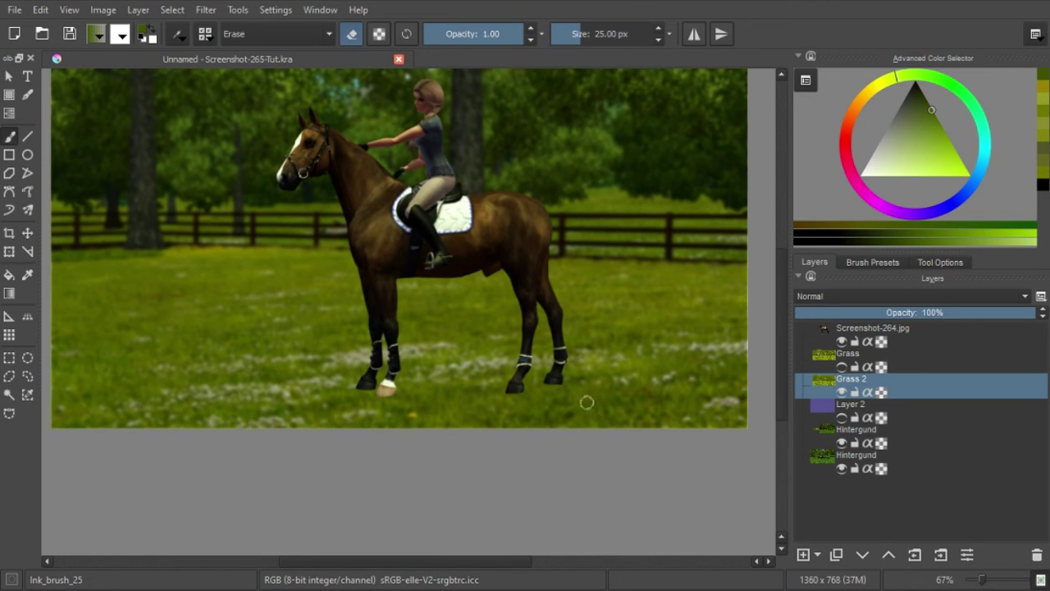
# Step: Make the Grass layer visible and active again, then bring up the pop-up brush palette
pyautogui.click(860, 369)
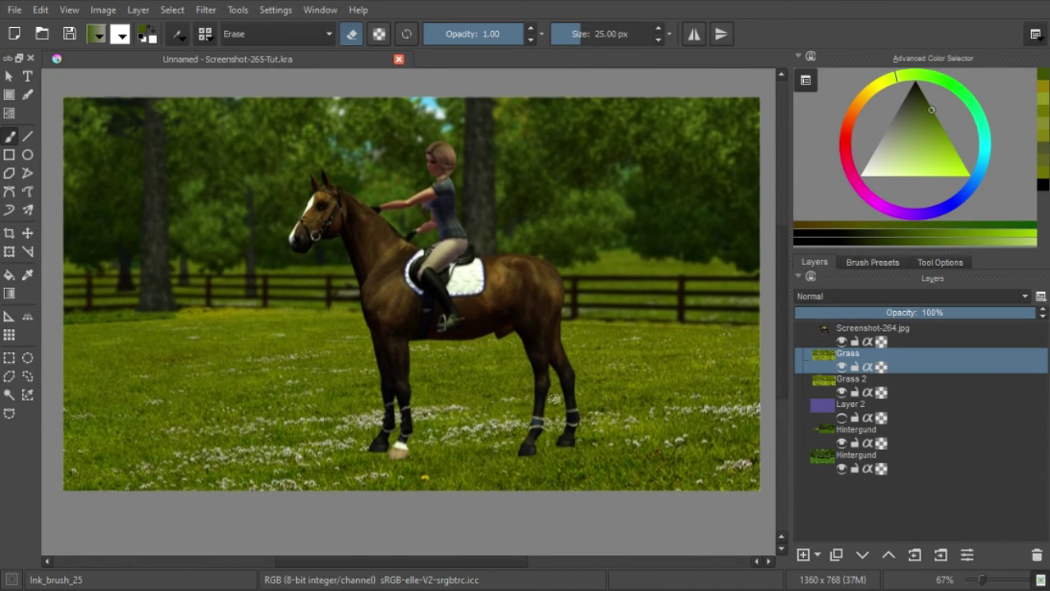
pyautogui.rightClick(558, 279)
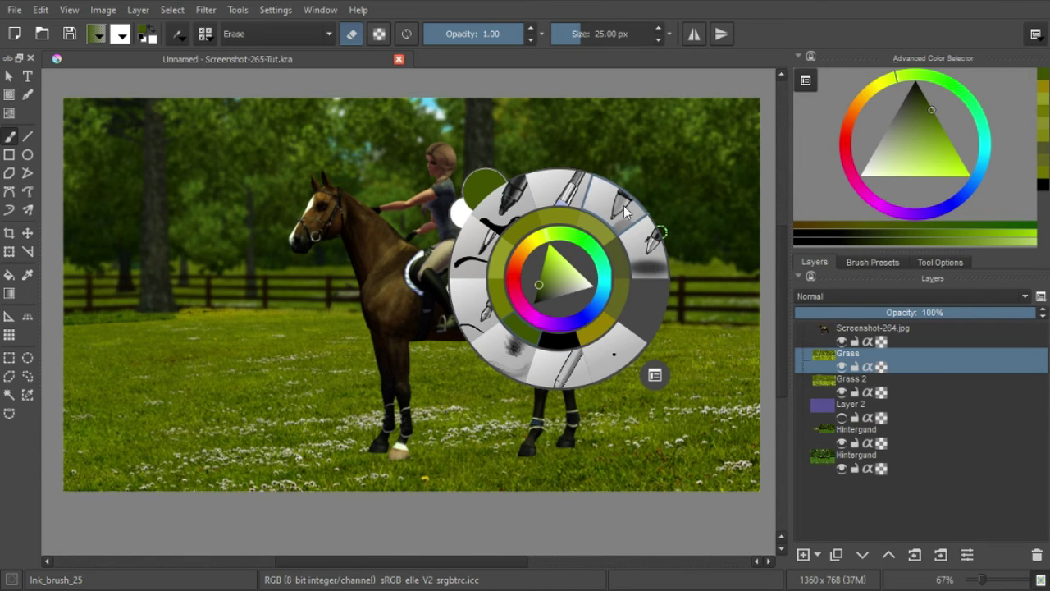
# Step: Switch to the Airbrush_pressure brush and erase part of the grass behind the horse
pyautogui.click(657, 271)
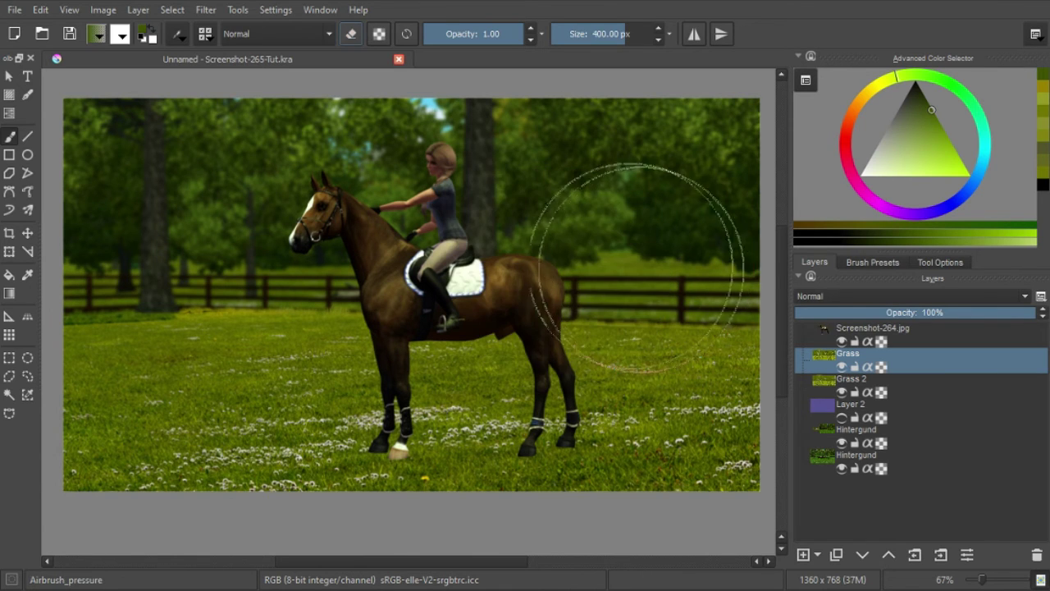
pyautogui.scroll(-3, 558, 320)
pyautogui.scroll(3, 558, 319)
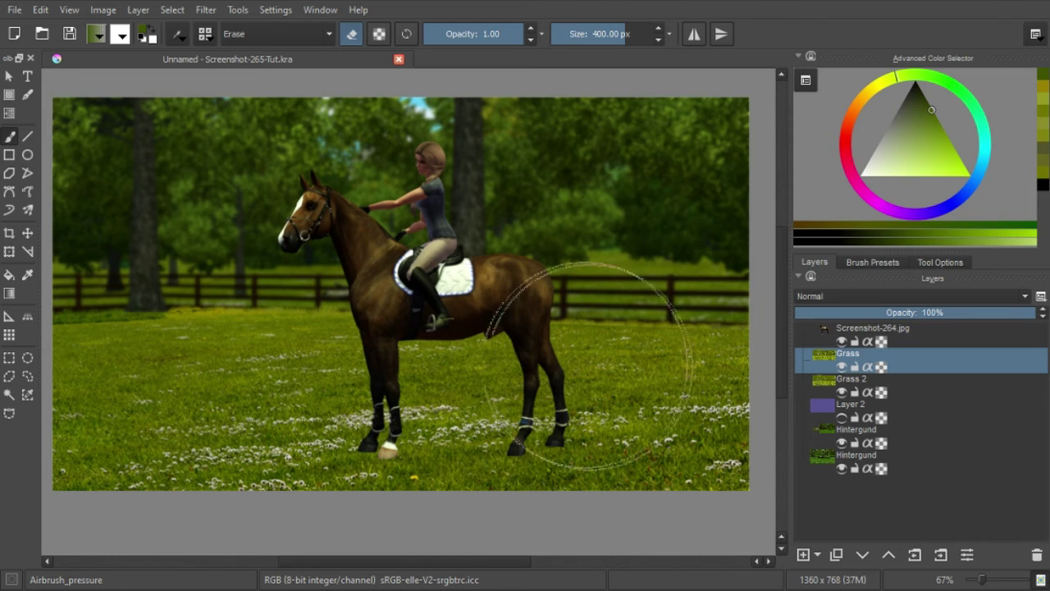
pyautogui.scroll(-5, 780, 310)
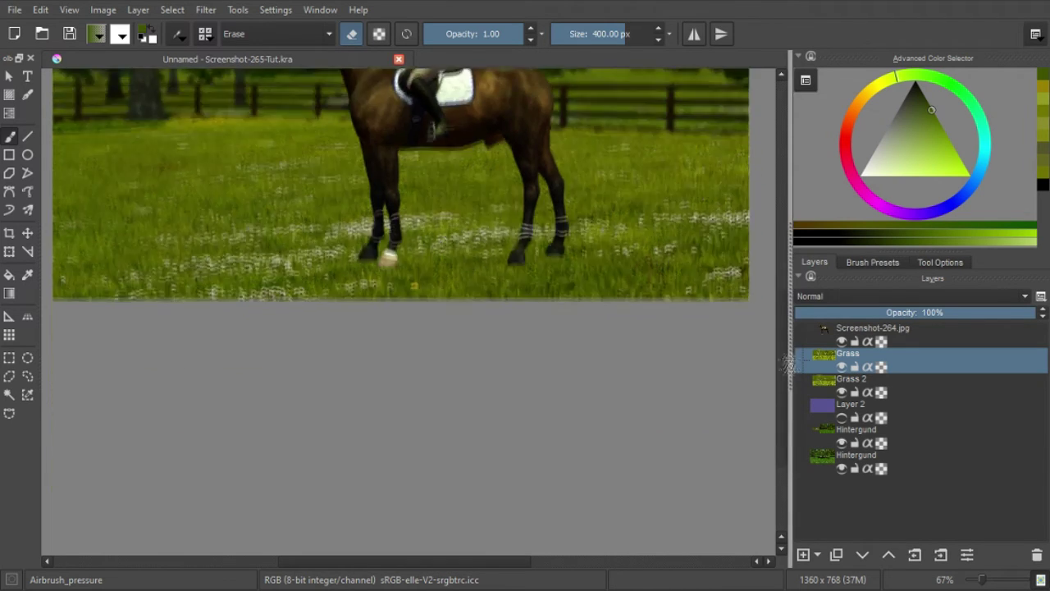
pyautogui.scroll(4, 786, 313)
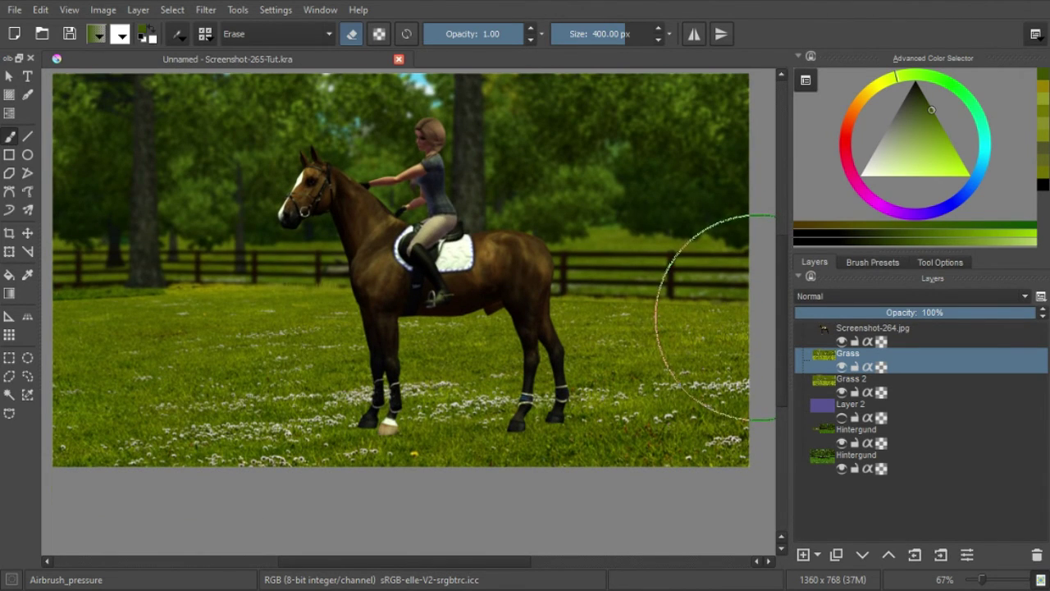
pyautogui.moveTo(759, 319)
pyautogui.mouseDown()
pyautogui.moveTo(612, 330)
pyautogui.moveTo(621, 354)
pyautogui.mouseUp()
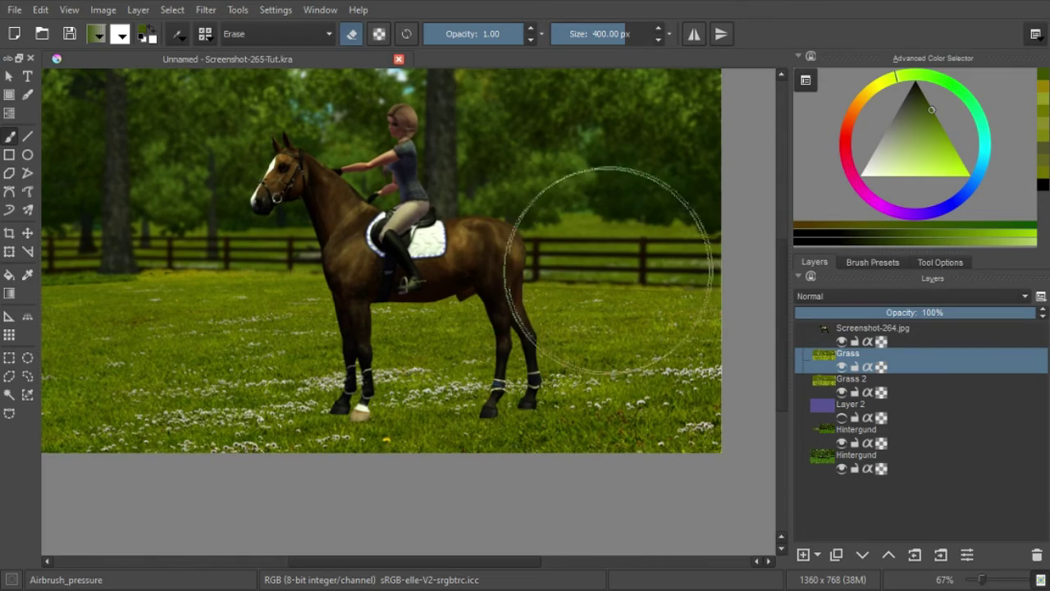
# Step: Shrink the brush to about 200 px and scroll across the canvas
pyautogui.scroll(3, 579, 284)
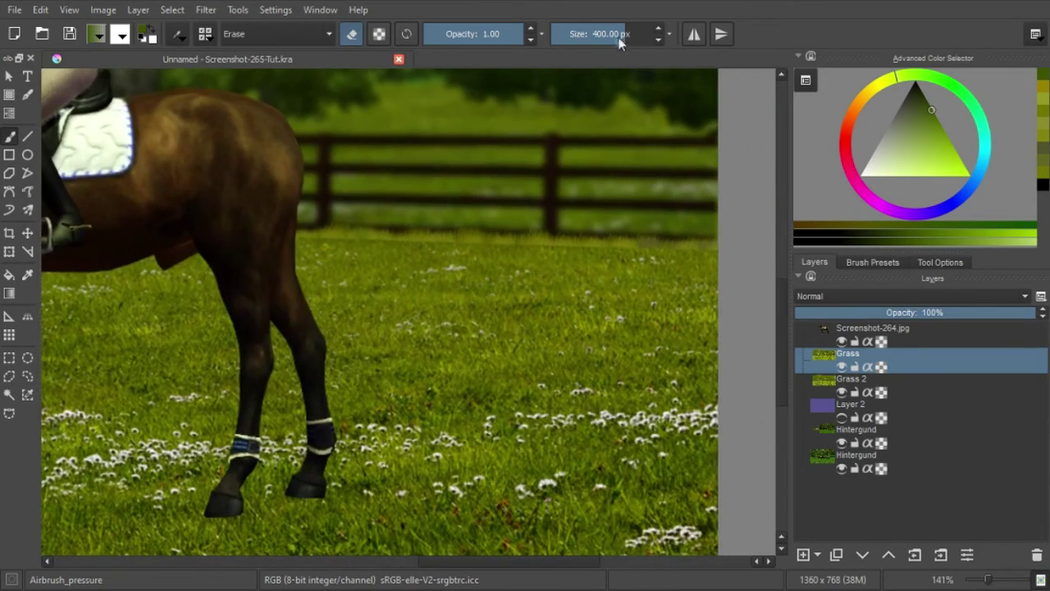
pyautogui.moveTo(619, 35); pyautogui.dragTo(607, 35)
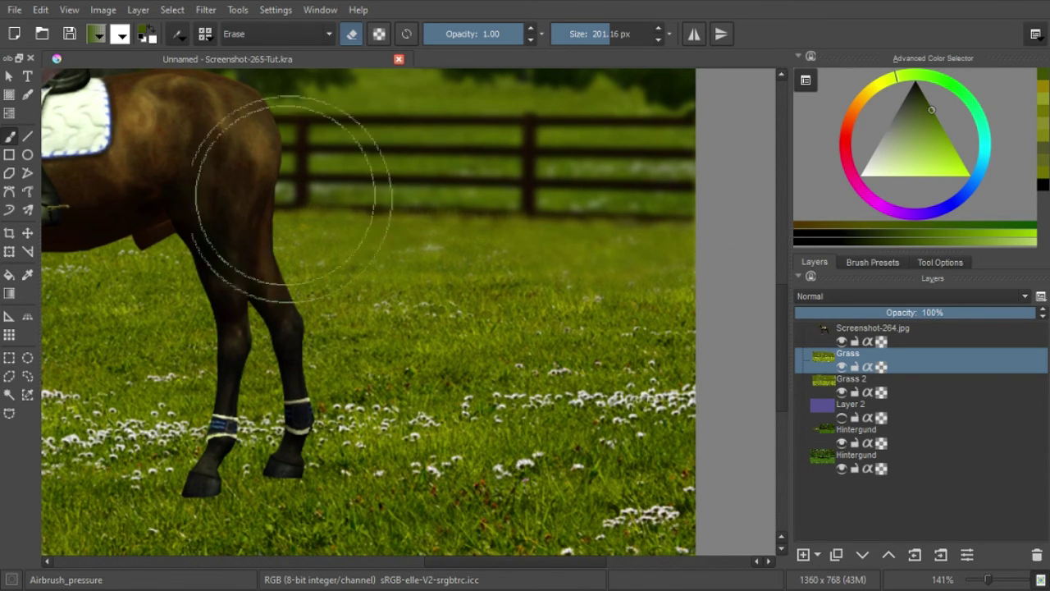
pyautogui.hscroll(-3, 605, 197)
pyautogui.hscroll(-3, 566, 217)
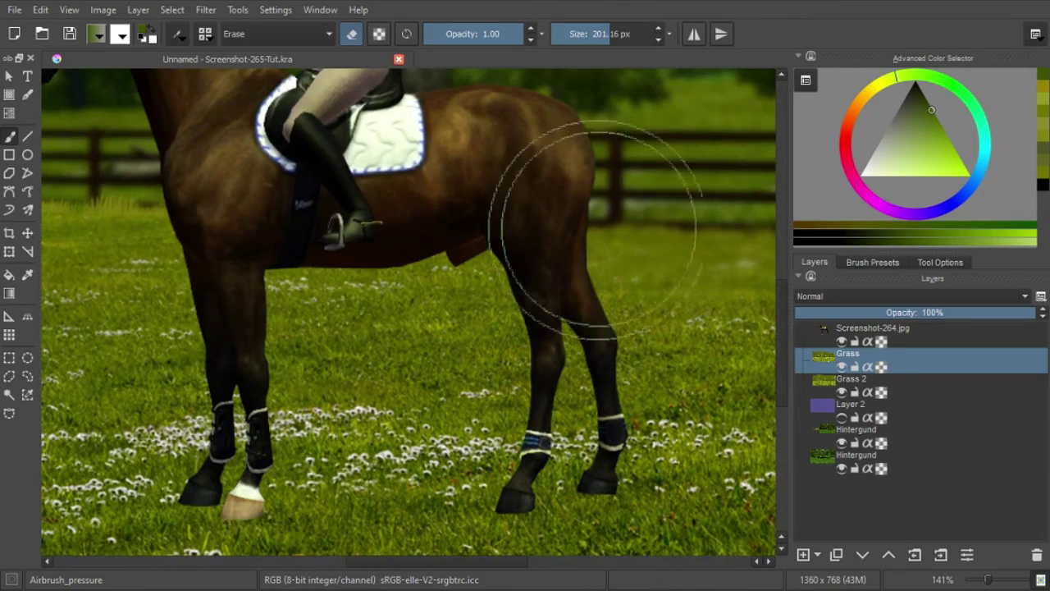
pyautogui.hscroll(-3, 558, 205)
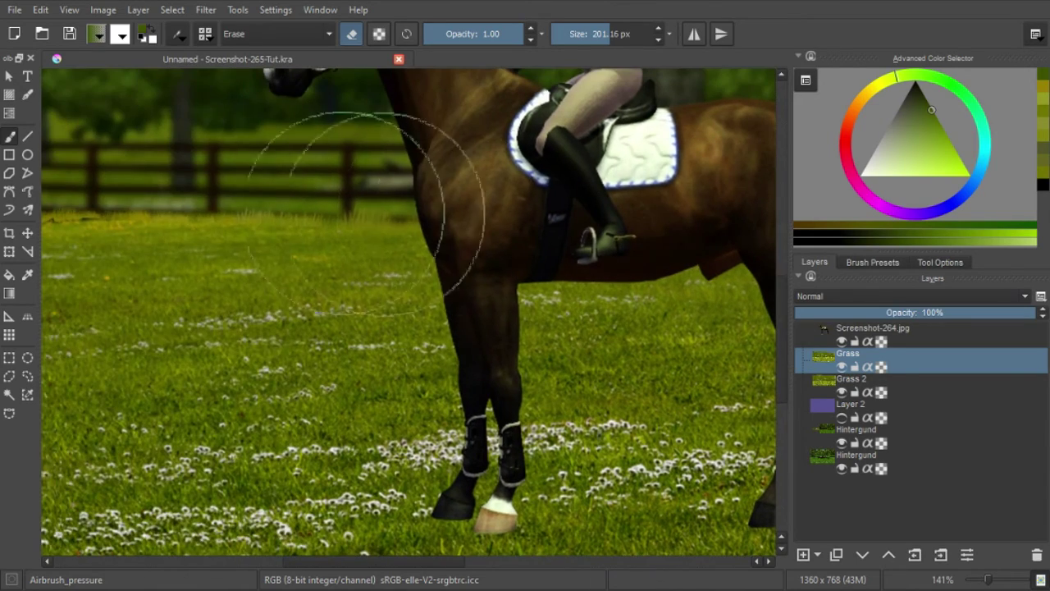
pyautogui.hscroll(-3, 305, 205)
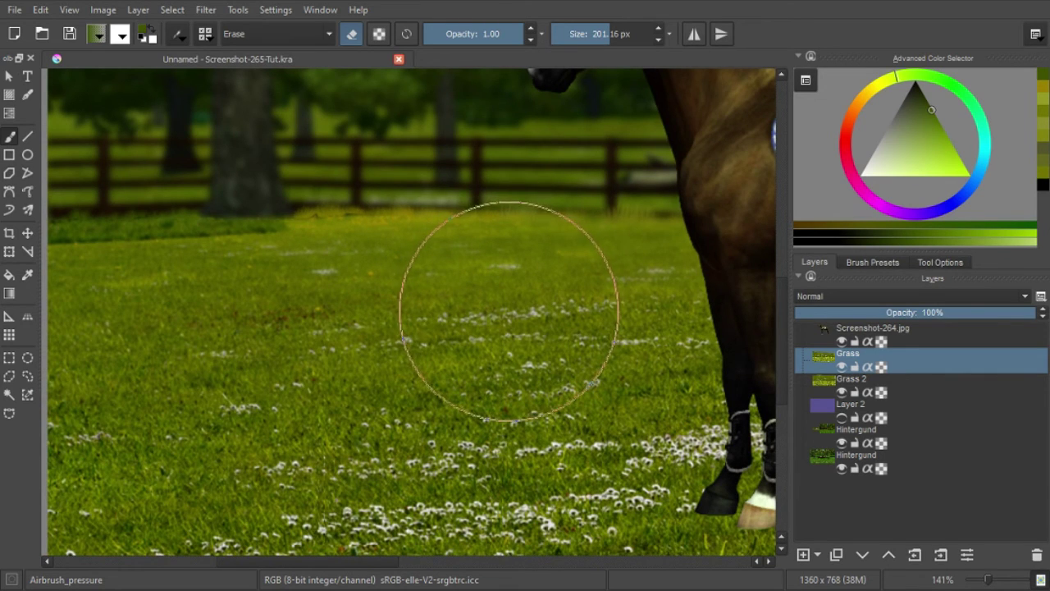
pyautogui.hscroll(-3, 488, 313)
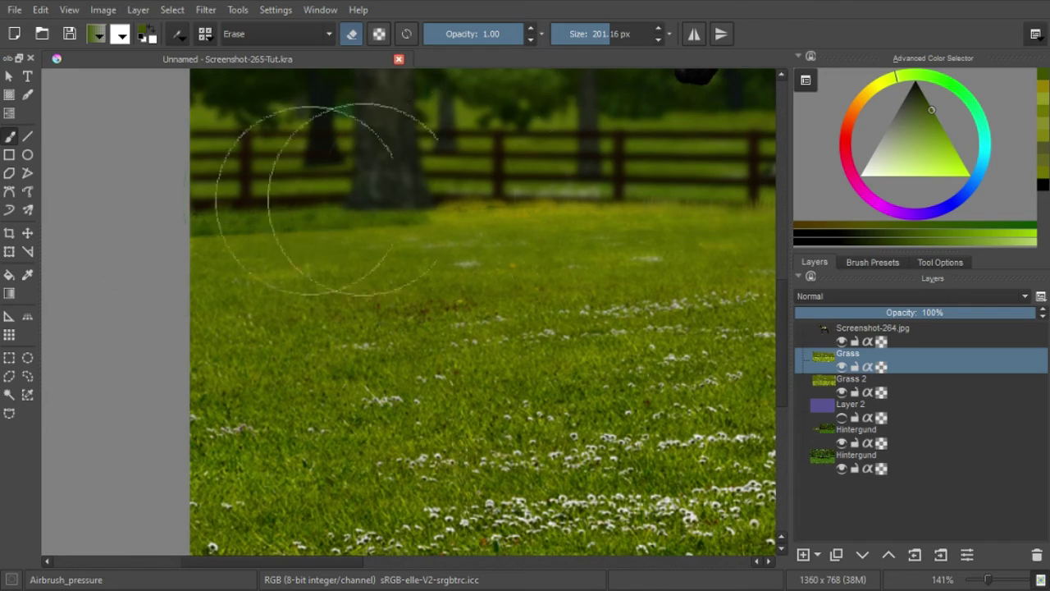
pyautogui.hscroll(3, 328, 189)
pyautogui.hscroll(3, 379, 185)
pyautogui.hscroll(-3, 575, 188)
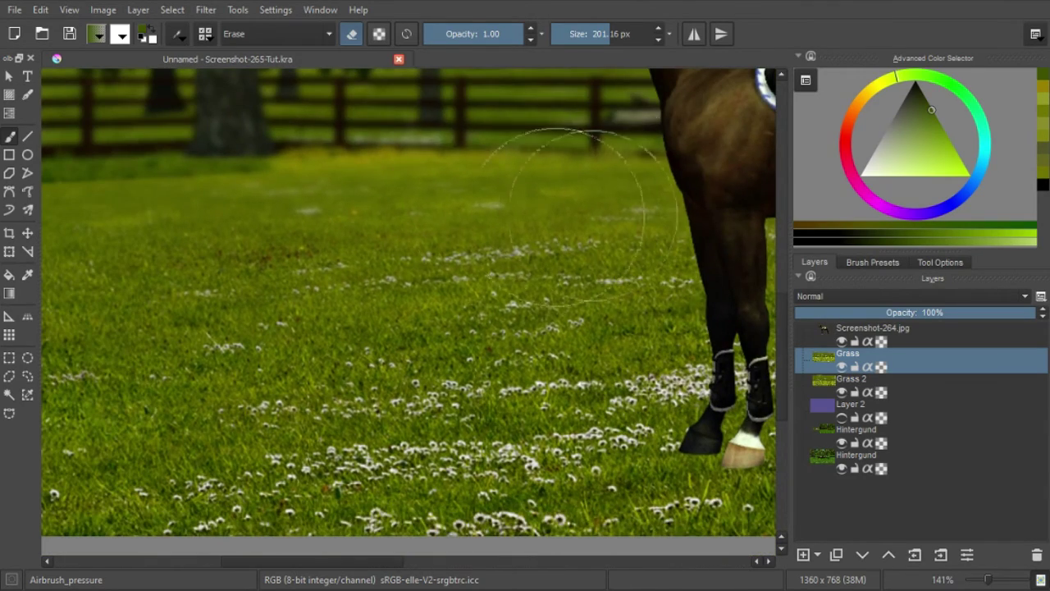
pyautogui.hscroll(-3, 653, 212)
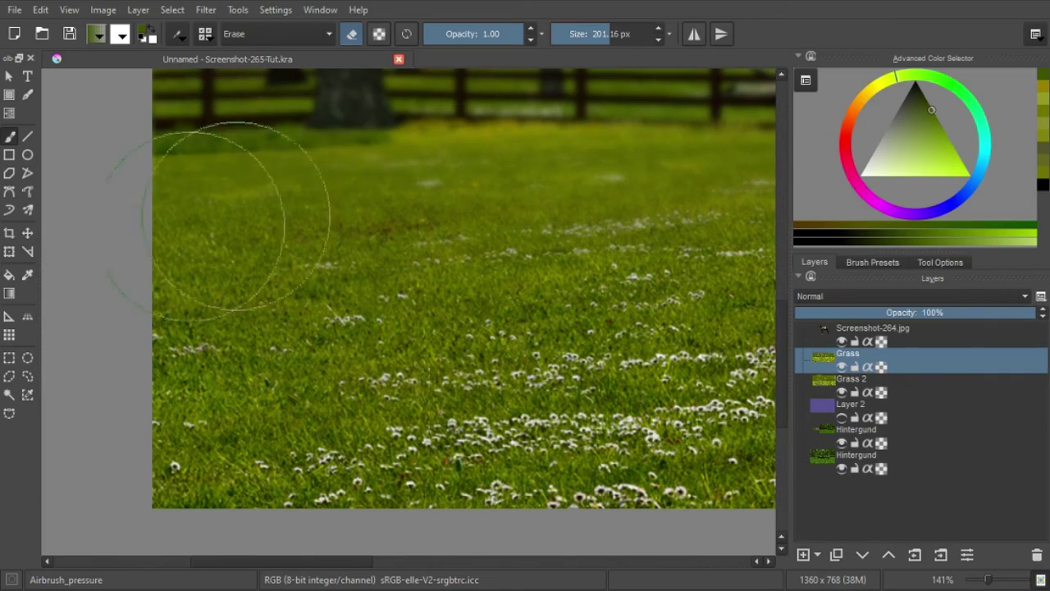
pyautogui.hscroll(3, 493, 181)
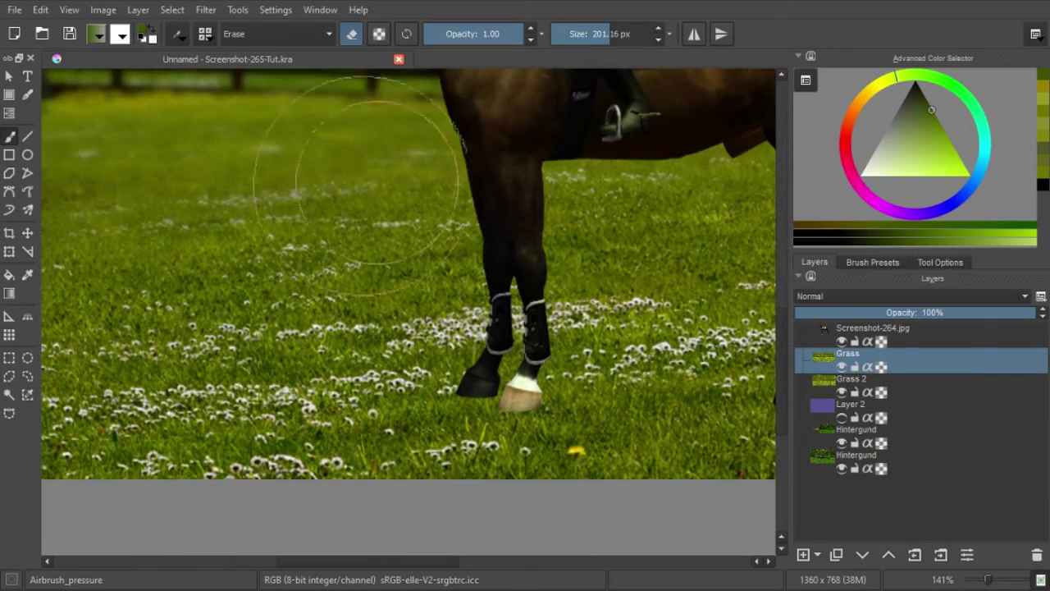
pyautogui.scroll(1, 523, 166)
pyautogui.hscroll(3, 575, 189)
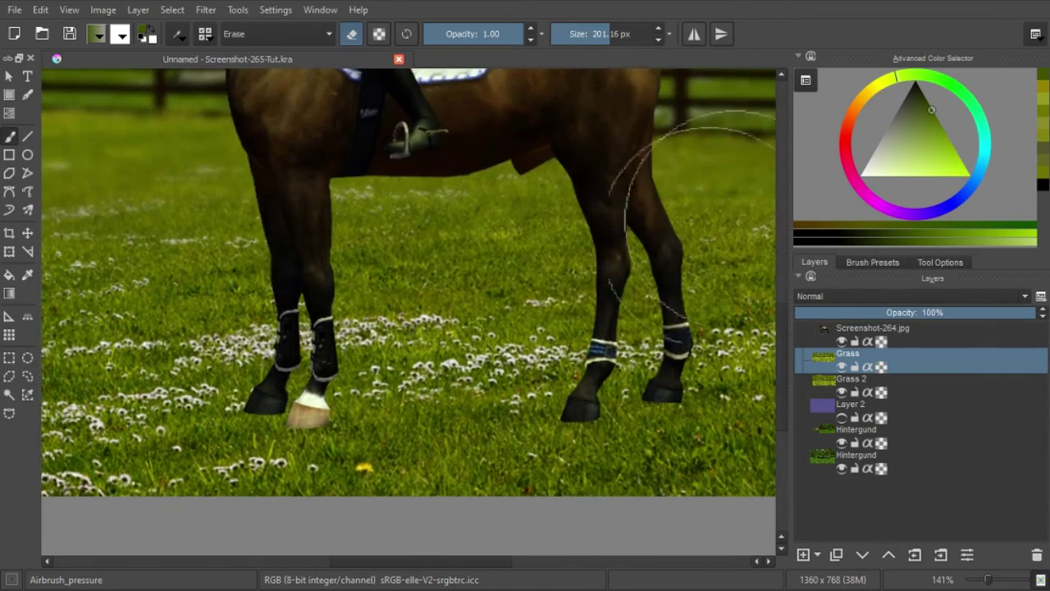
pyautogui.hscroll(3, 657, 206)
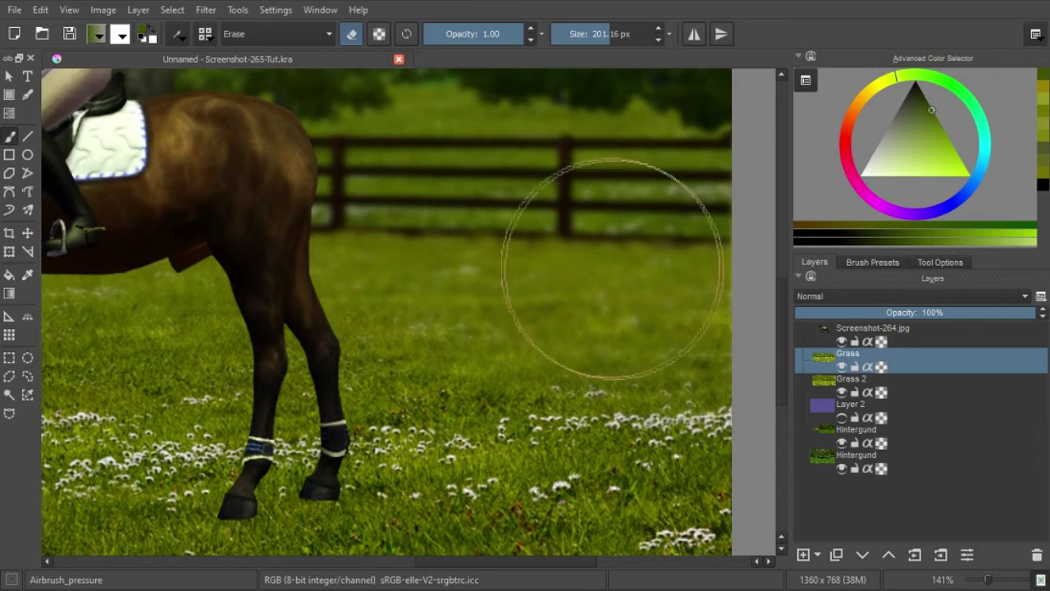
# Step: Pan and zoom out to see the whole horse-and-rider composite on the meadow
pyautogui.moveTo(621, 271)
pyautogui.mouseDown()
pyautogui.moveTo(603, 374)
pyautogui.moveTo(588, 306)
pyautogui.mouseUp()
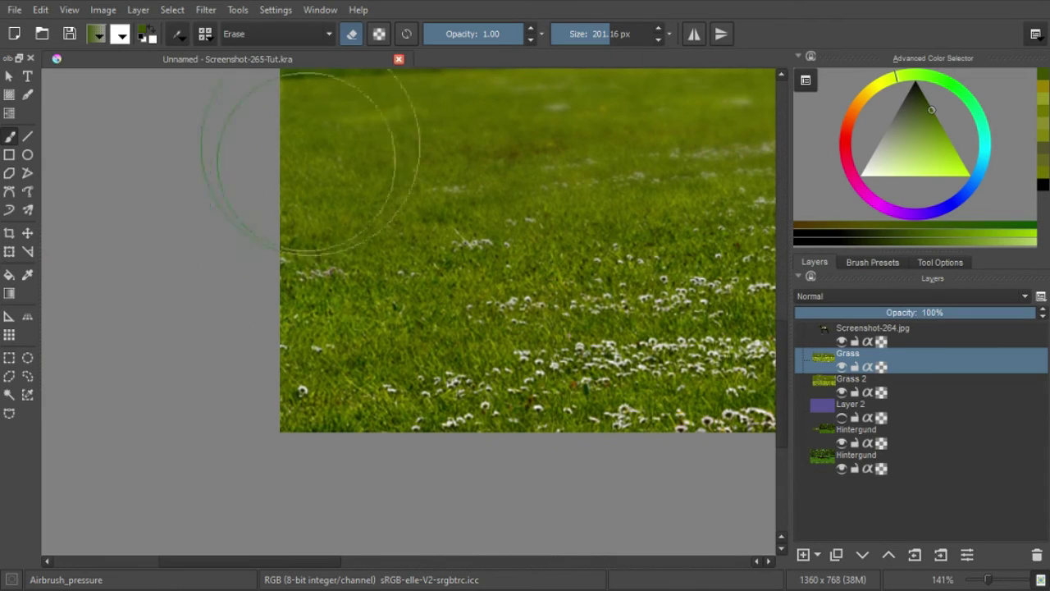
pyautogui.scroll(-5, 373, 333)
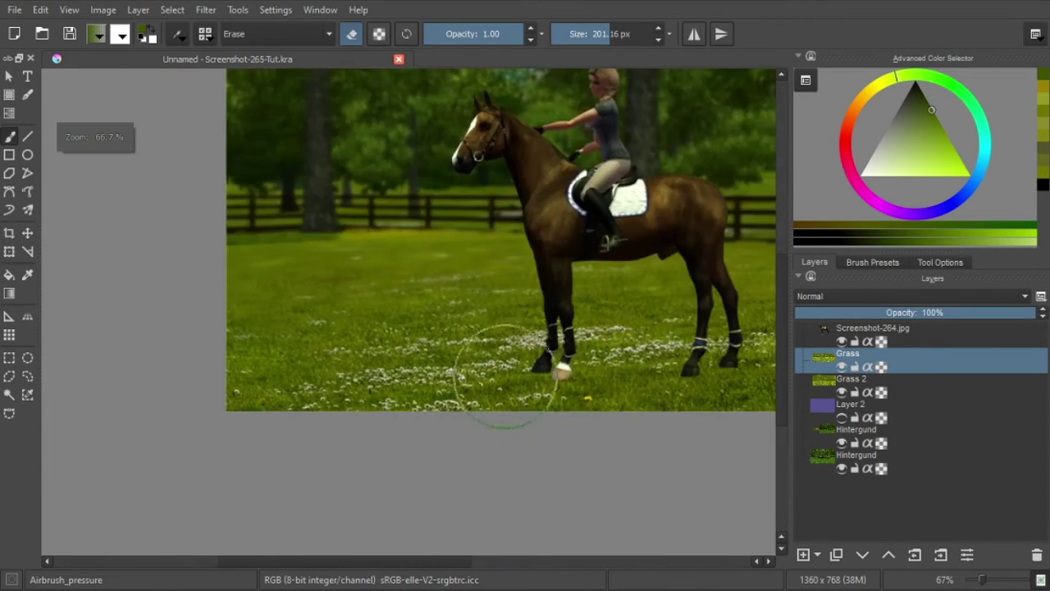
pyautogui.scroll(2, 504, 422)
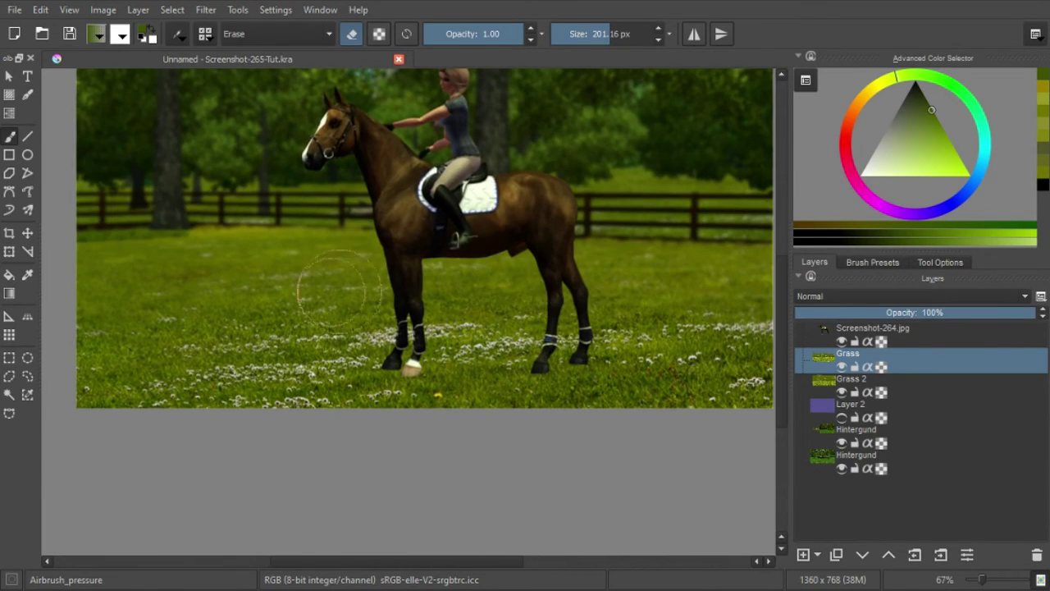
pyautogui.moveTo(787, 316); pyautogui.dragTo(648, 296)
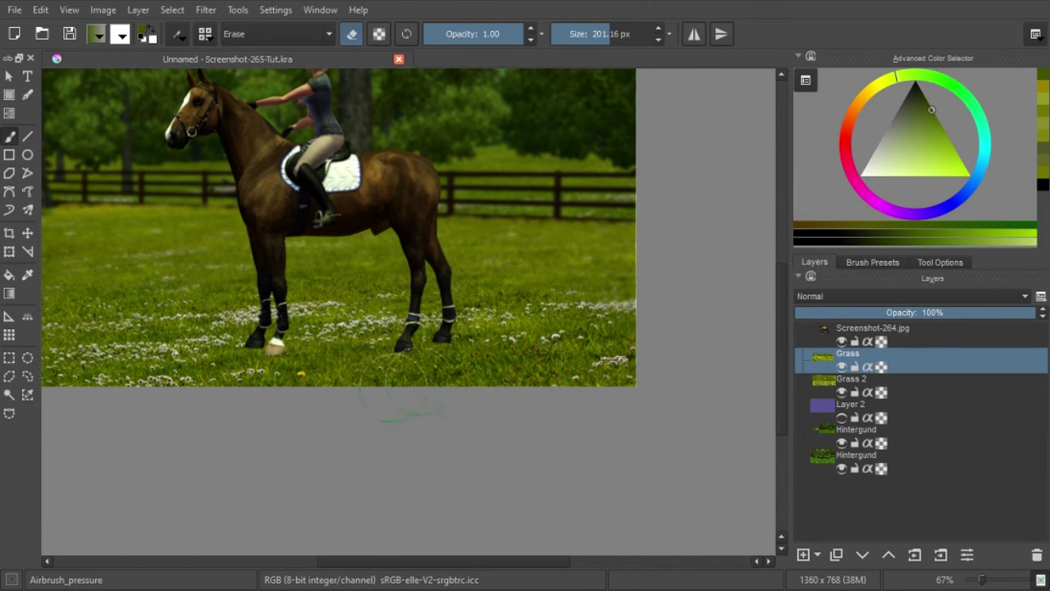
pyautogui.moveTo(464, 403); pyautogui.dragTo(680, 375)
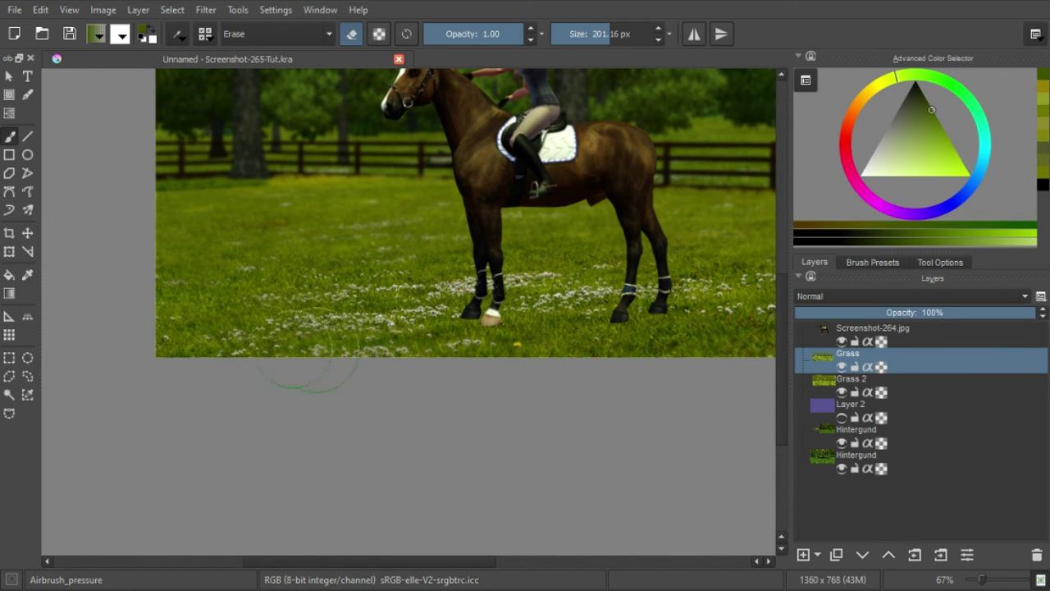
pyautogui.scroll(-1, 621, 387)
pyautogui.scroll(-1, 556, 411)
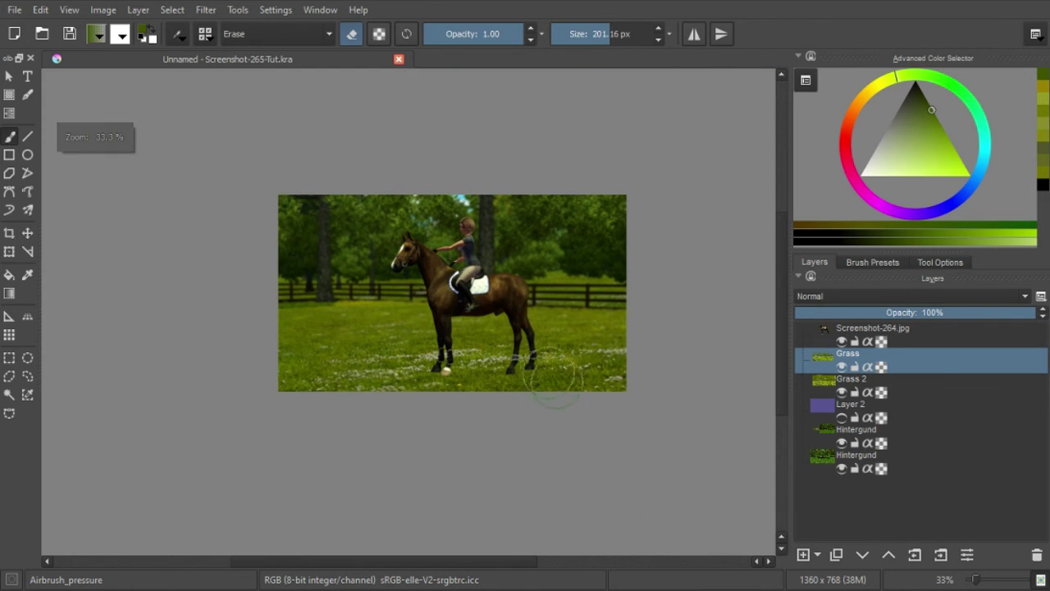
# Step: Save the file and duplicate the Screenshot-264.jpg layer
pyautogui.click(69, 34)
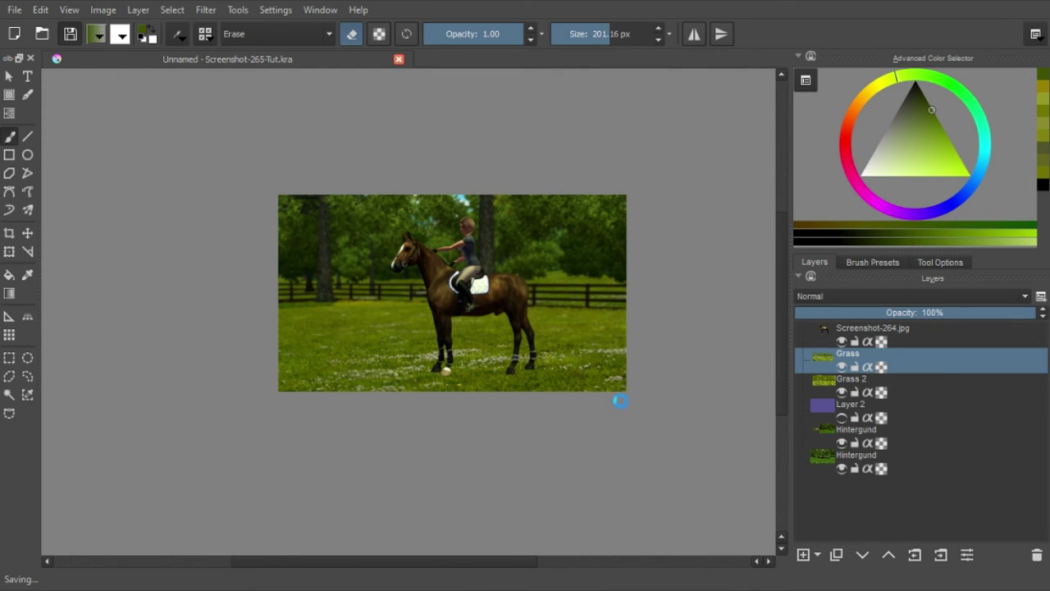
pyautogui.scroll(2, 556, 349)
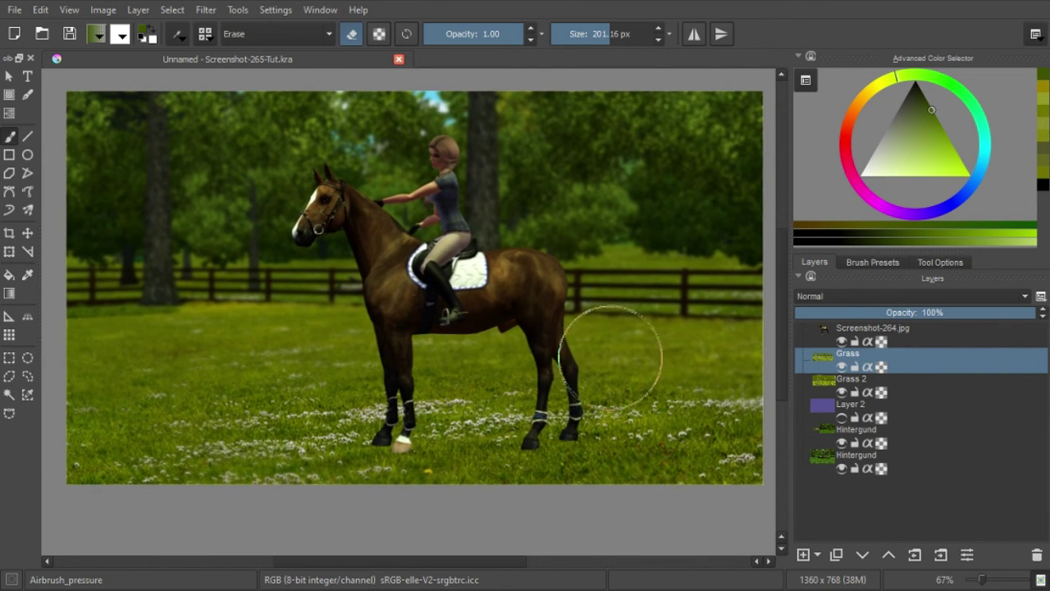
pyautogui.click(906, 336)
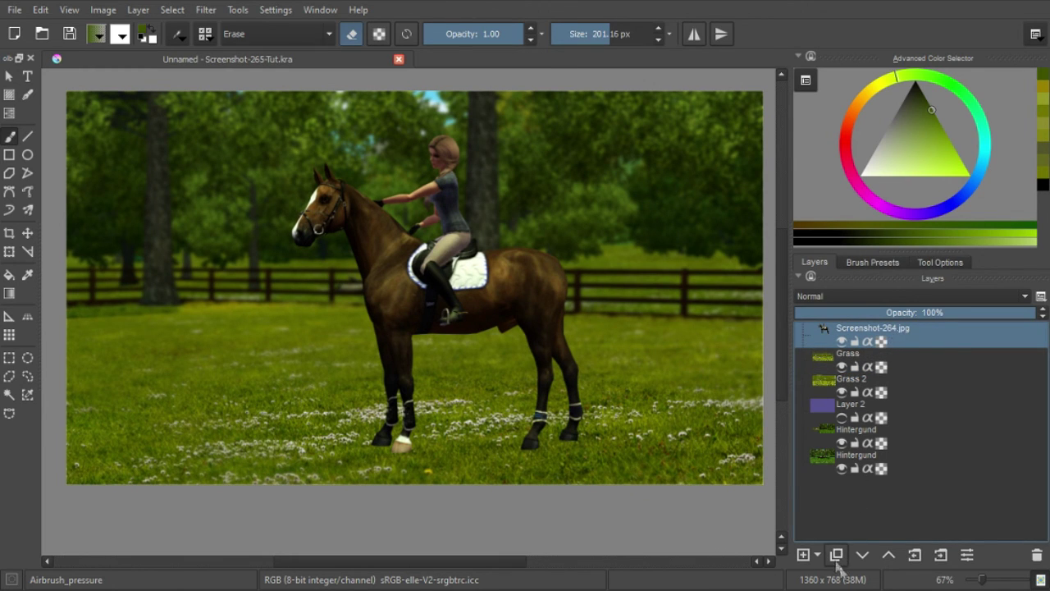
pyautogui.click(836, 555)
# Step: Rename the duplicate Screenshot-264.jpgSAVE and move it to the bottom of the stack
pyautogui.doubleClick(928, 358)
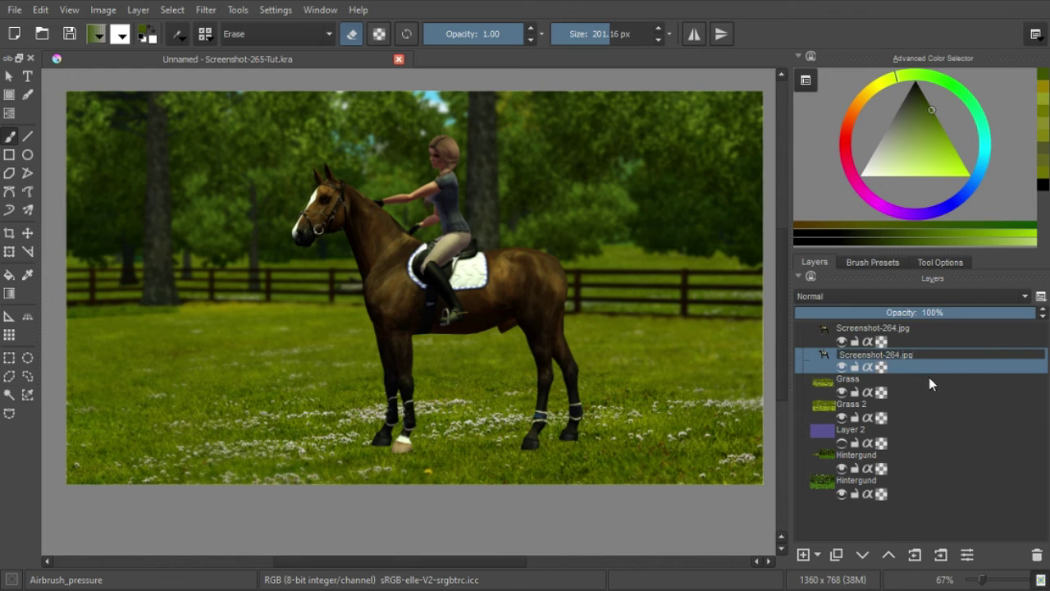
pyautogui.write('SAVE')
pyautogui.press('Return')
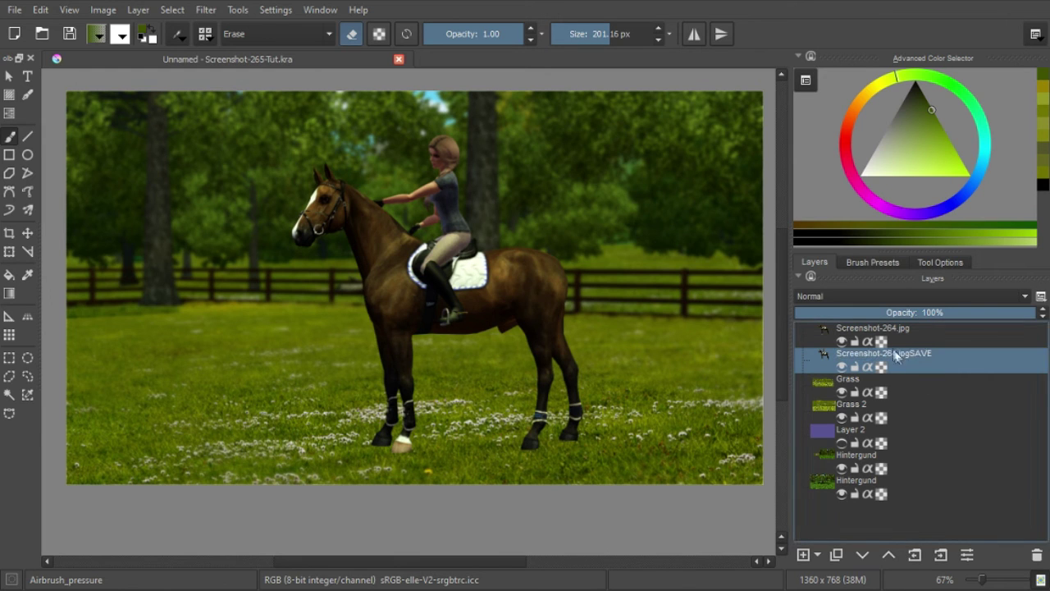
pyautogui.click(862, 555)
pyautogui.click(862, 555)
pyautogui.click(862, 555)
pyautogui.click(863, 555)
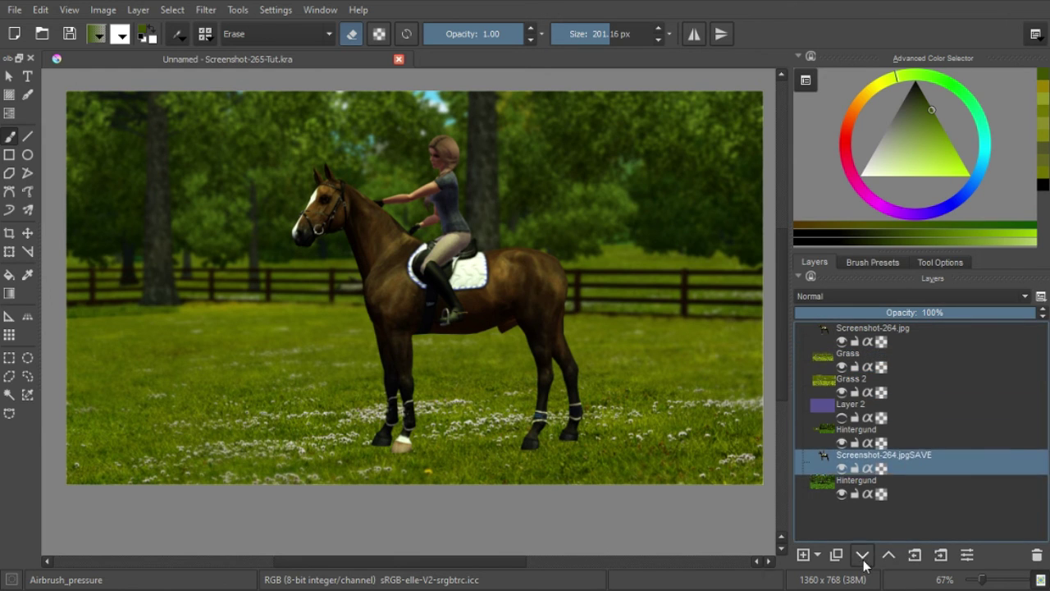
pyautogui.click(863, 555)
# Step: Check the Hintergund layer, then reselect the top Screenshot-264.jpg layer
pyautogui.click(901, 469)
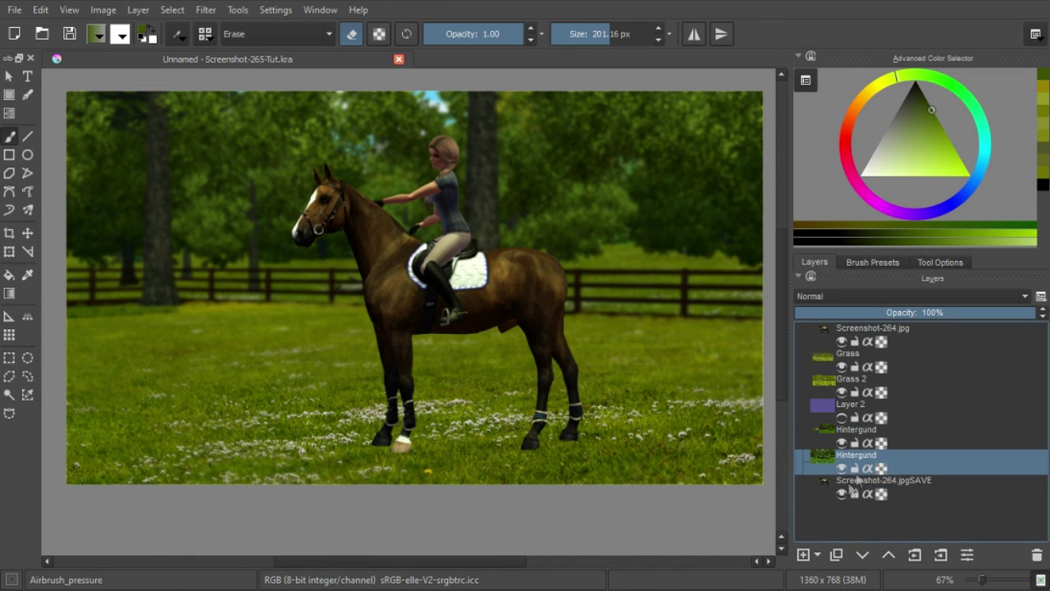
pyautogui.click(916, 348)
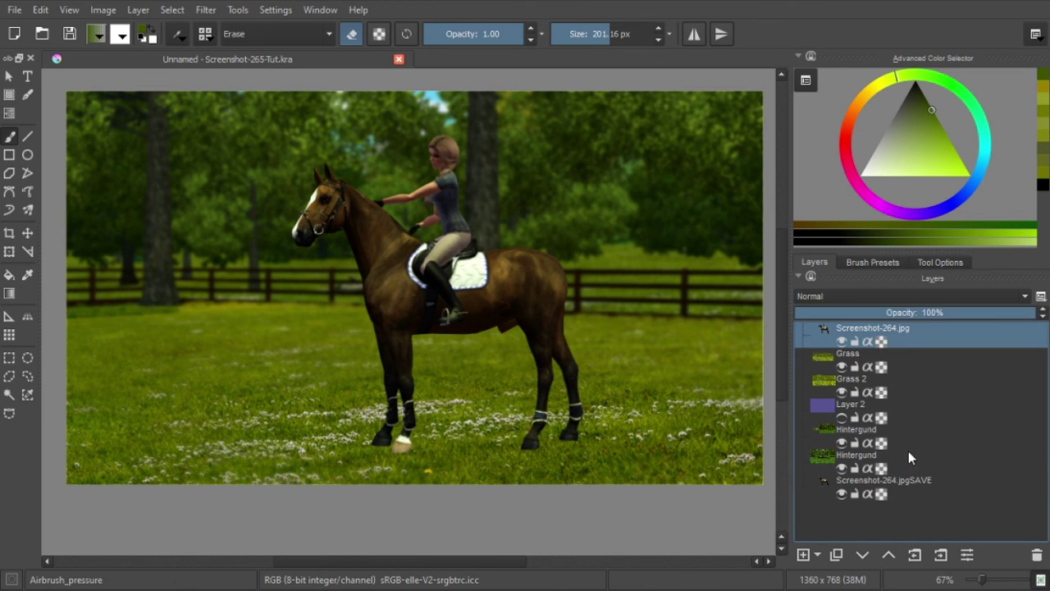
pyautogui.scroll(1, 495, 394)
pyautogui.scroll(1, 495, 394)
pyautogui.scroll(1, 501, 389)
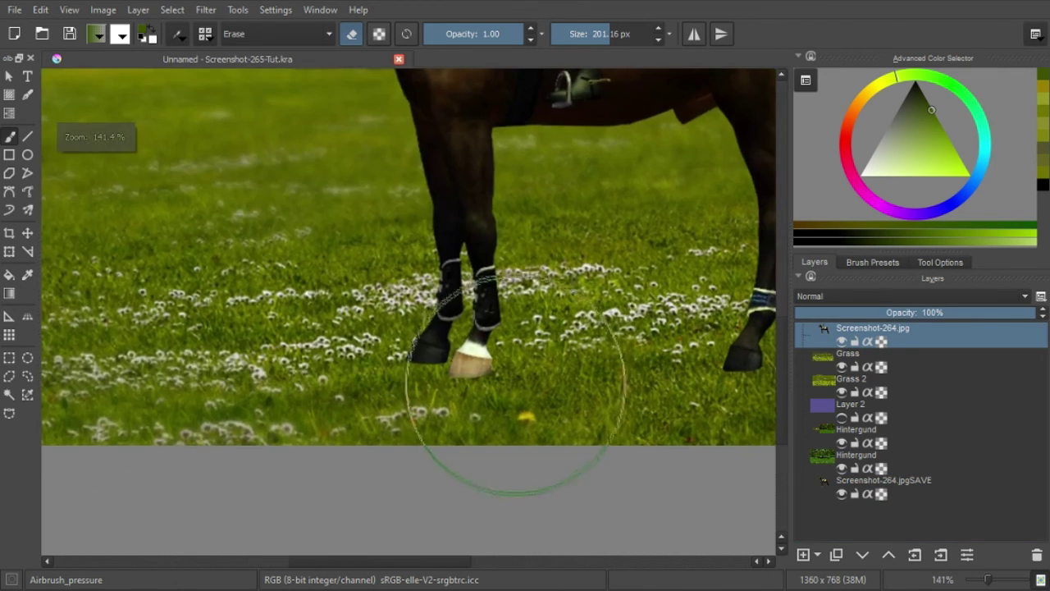
pyautogui.scroll(1, 545, 297)
# Step: Set up the pixel1 brush with the Grass_001 predefined tip at about 63 px
pyautogui.rightClick(548, 294)
pyautogui.click(600, 384)
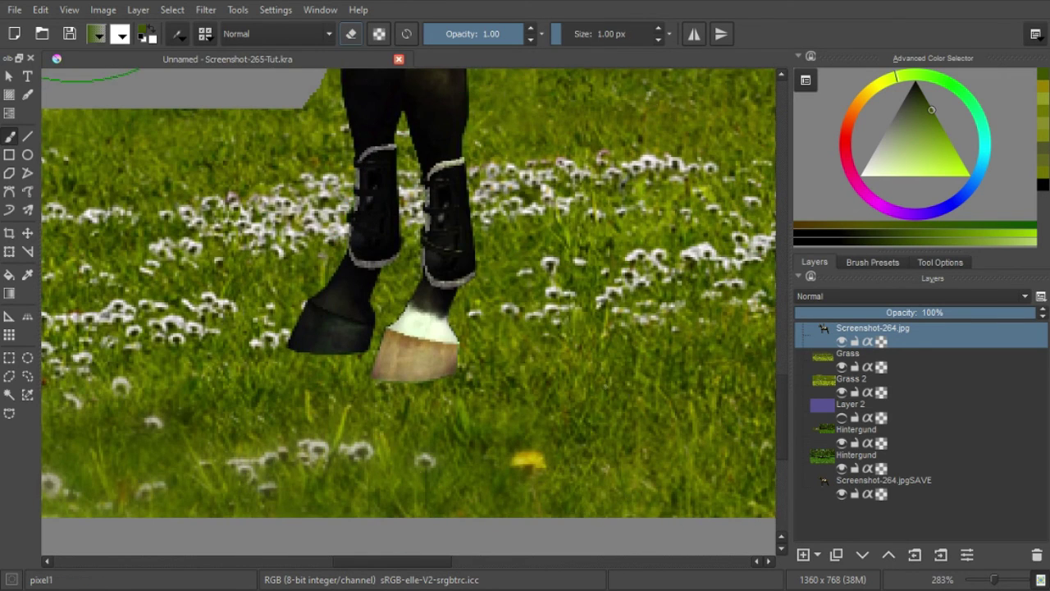
pyautogui.click(205, 34)
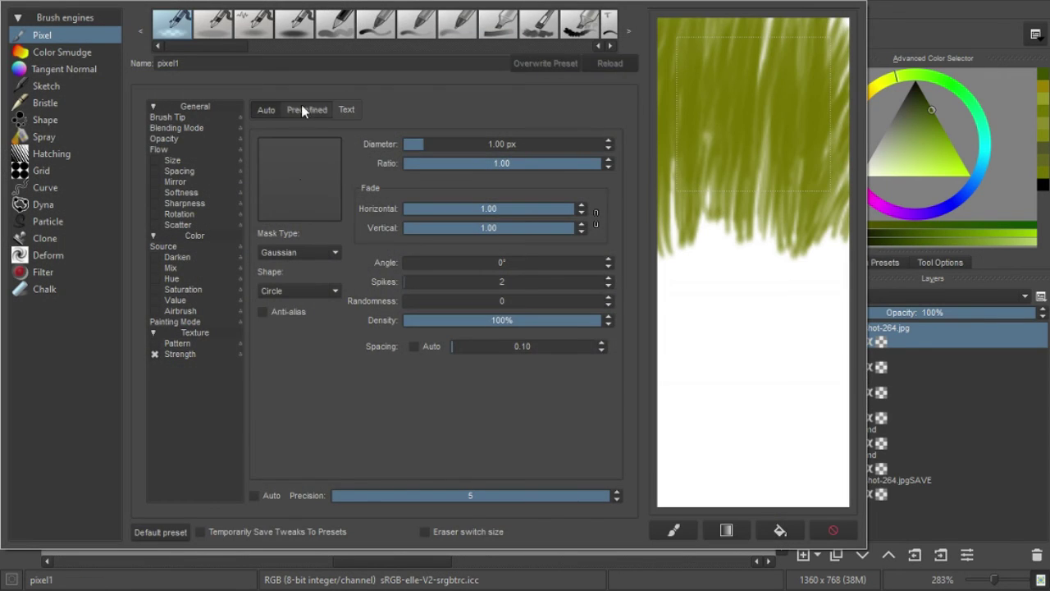
pyautogui.click(302, 110)
pyautogui.click(699, 300)
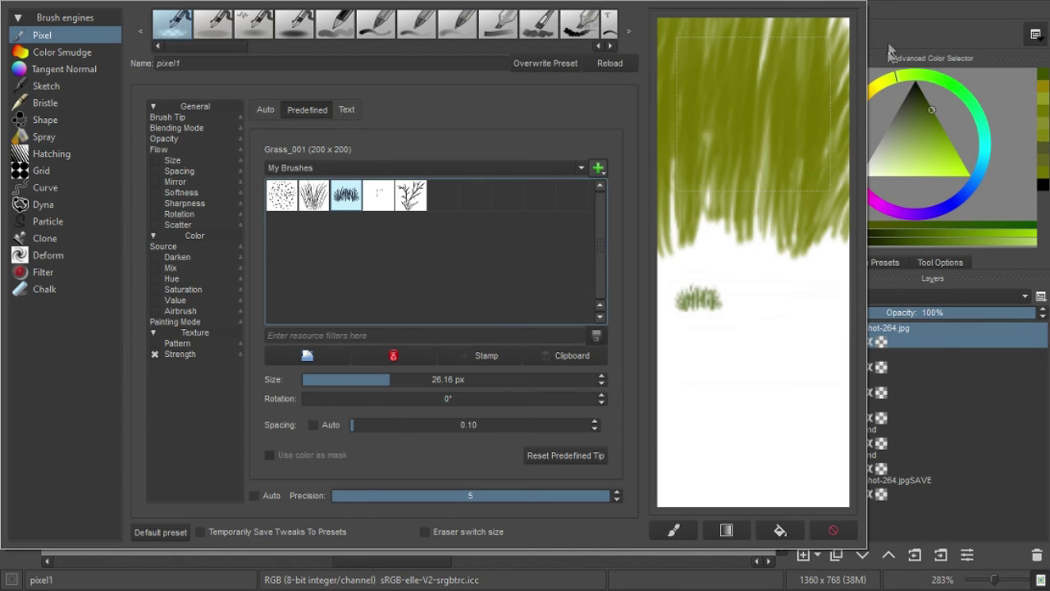
pyautogui.click(891, 51)
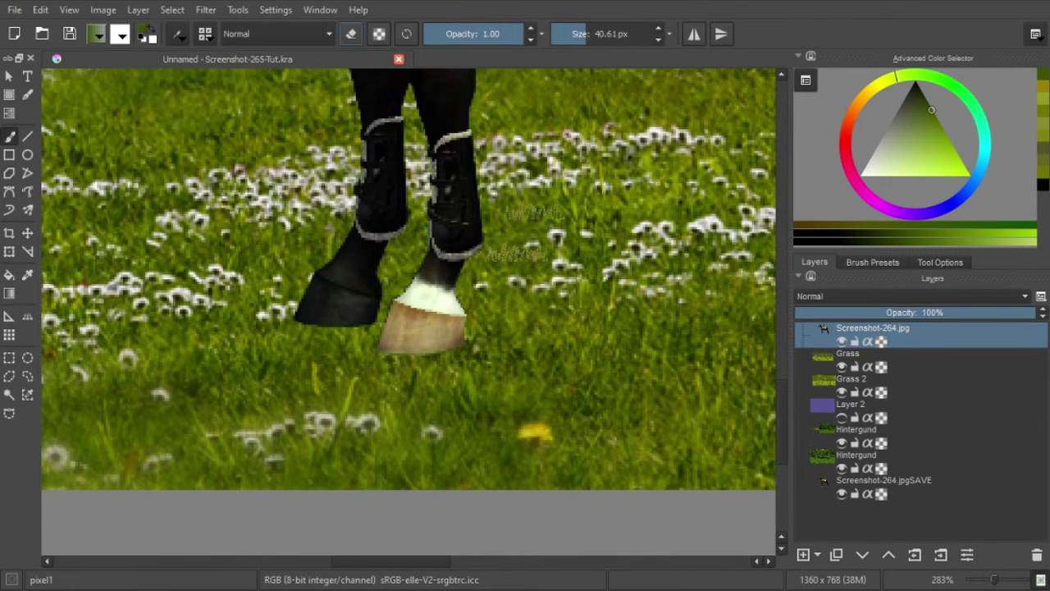
pyautogui.moveTo(596, 47); pyautogui.dragTo(621, 41)
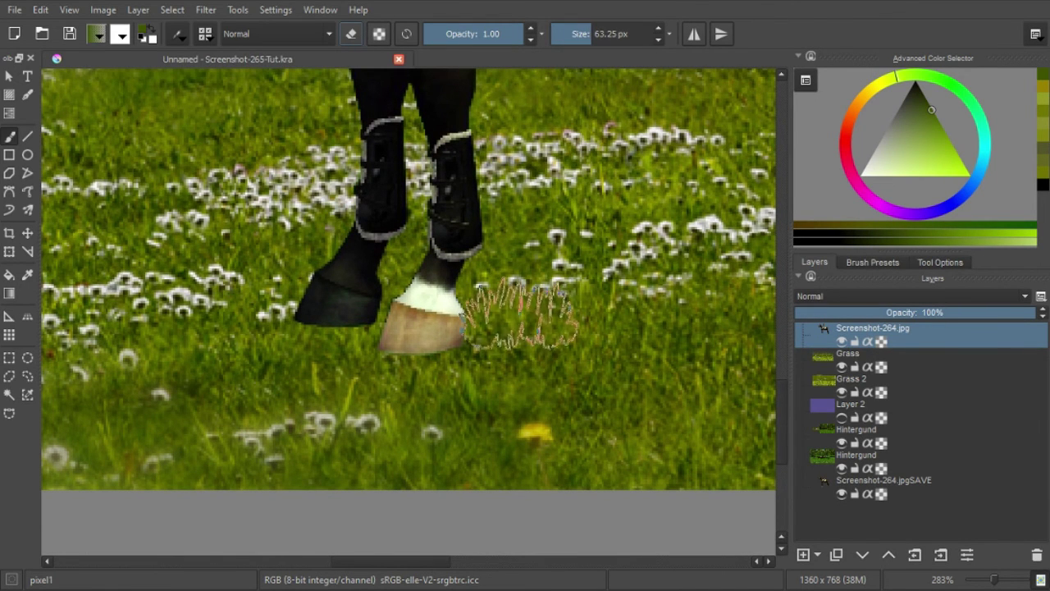
# Step: Stamp a grass tuft by the white hoof, then erase the hoof bottoms into the grass
pyautogui.click(570, 122)
pyautogui.click(351, 33)
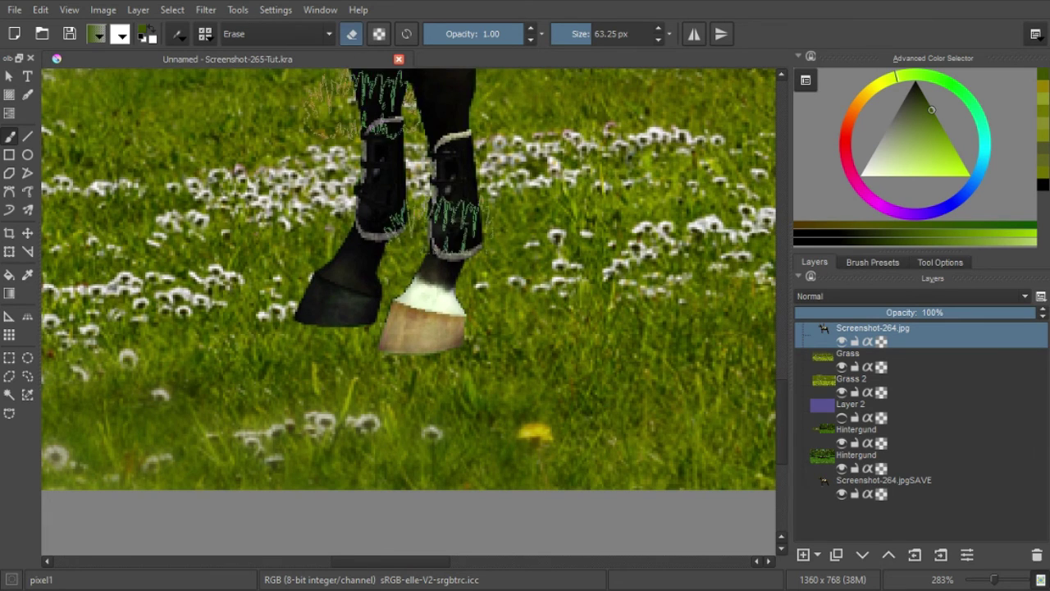
pyautogui.scroll(-2, 456, 144)
pyautogui.moveTo(398, 284); pyautogui.dragTo(340, 295)
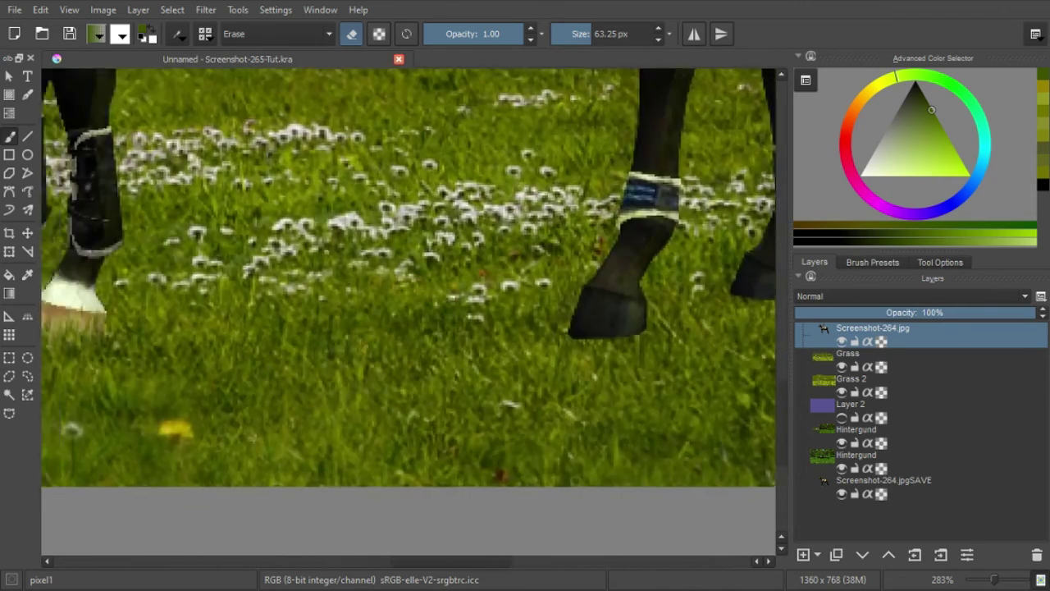
pyautogui.moveTo(616, 328); pyautogui.dragTo(392, 316)
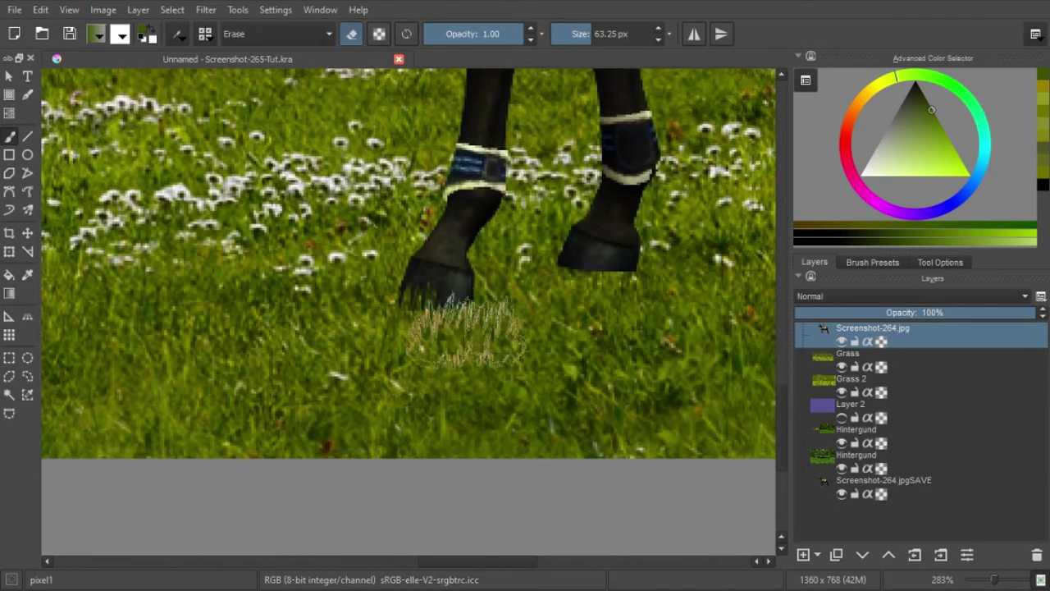
pyautogui.moveTo(457, 356); pyautogui.dragTo(370, 303)
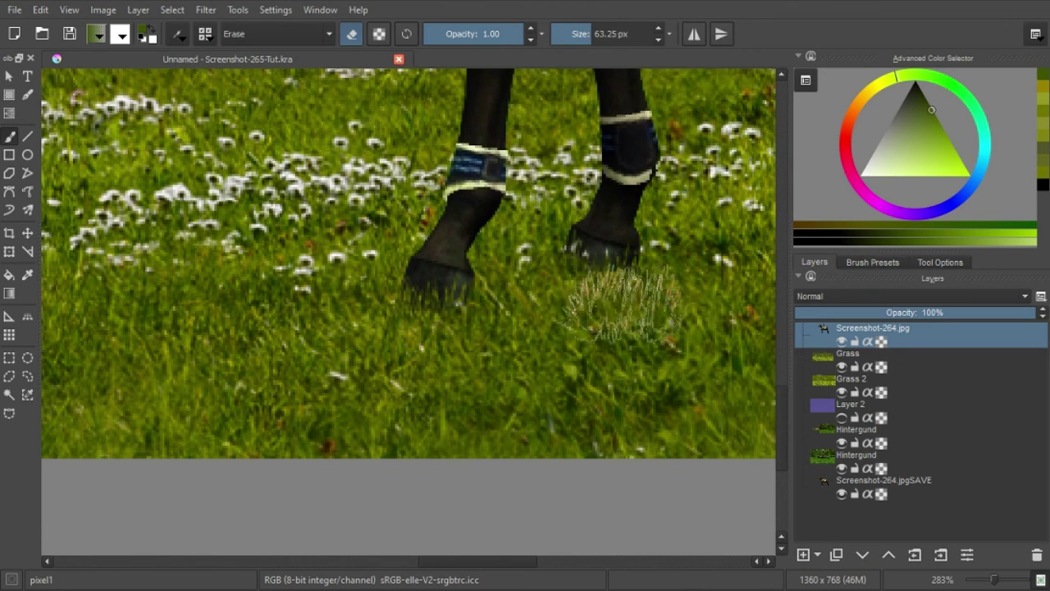
pyautogui.moveTo(622, 329); pyautogui.dragTo(772, 370)
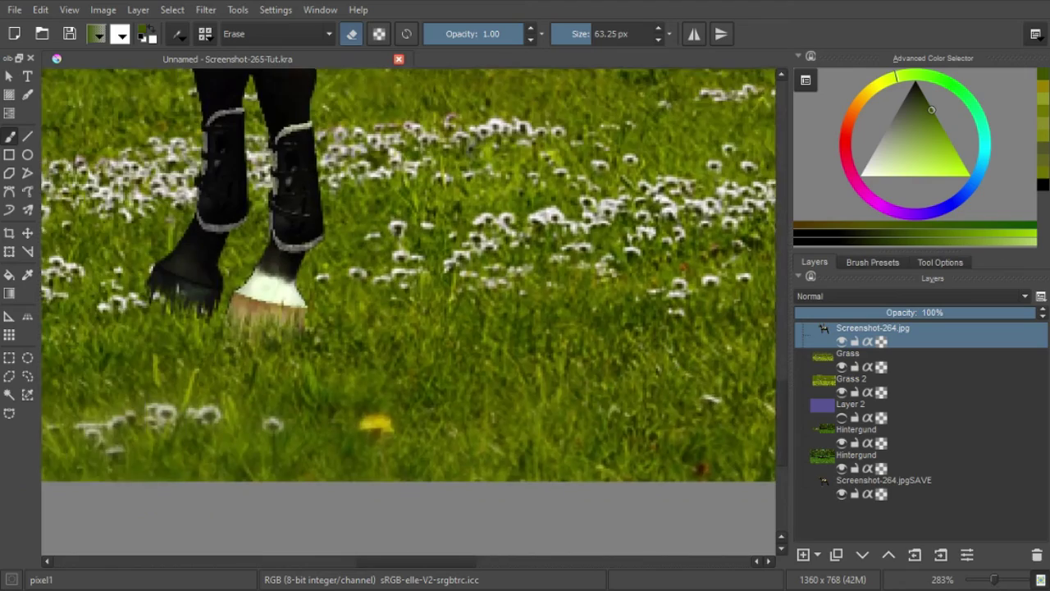
# Step: Save the composite file
pyautogui.scroll(-3, 534, 411)
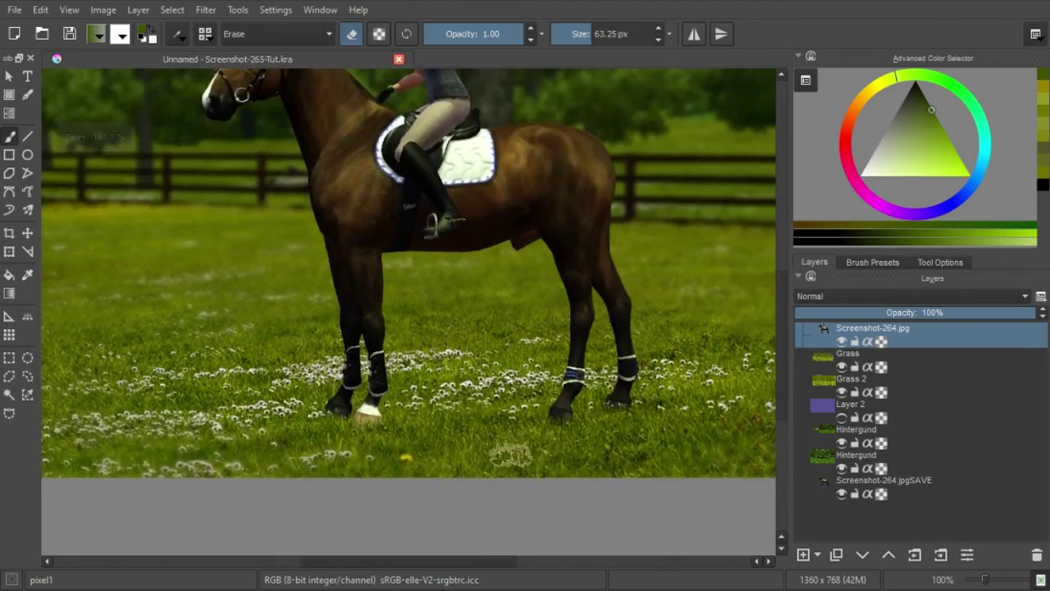
pyautogui.scroll(-2, 540, 414)
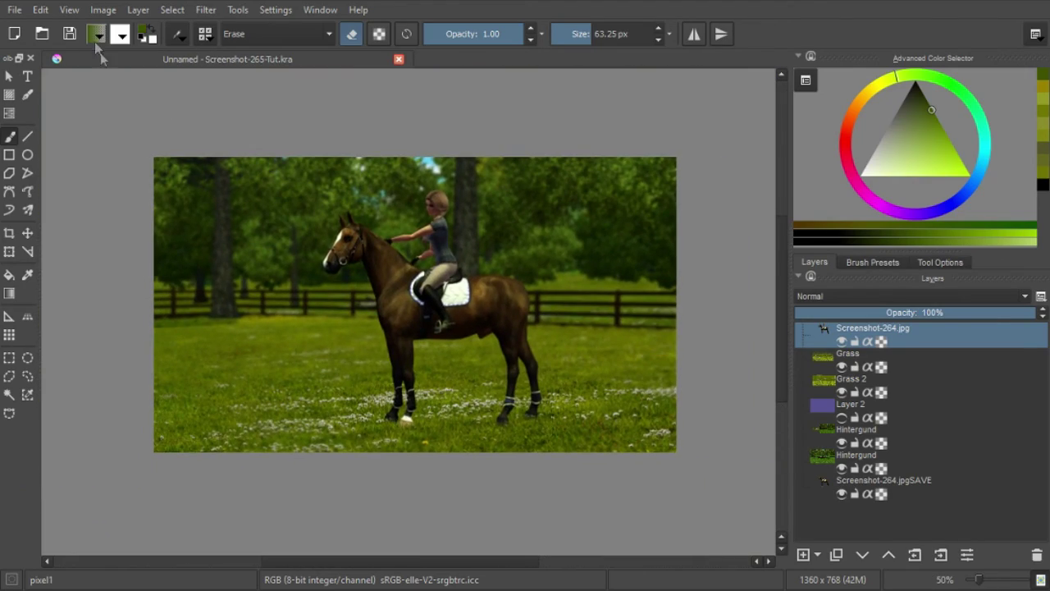
pyautogui.click(70, 34)
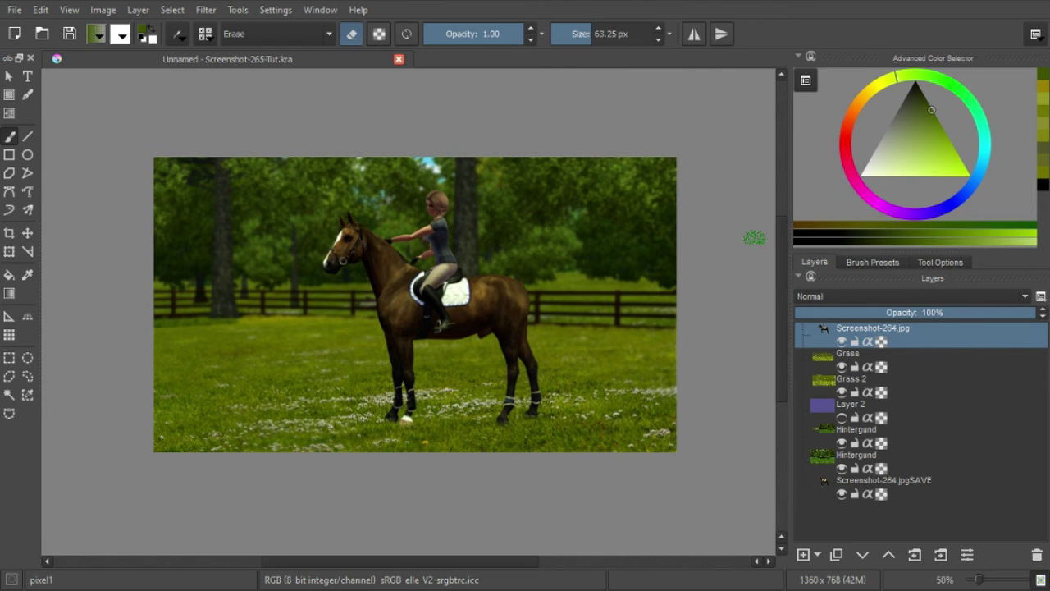